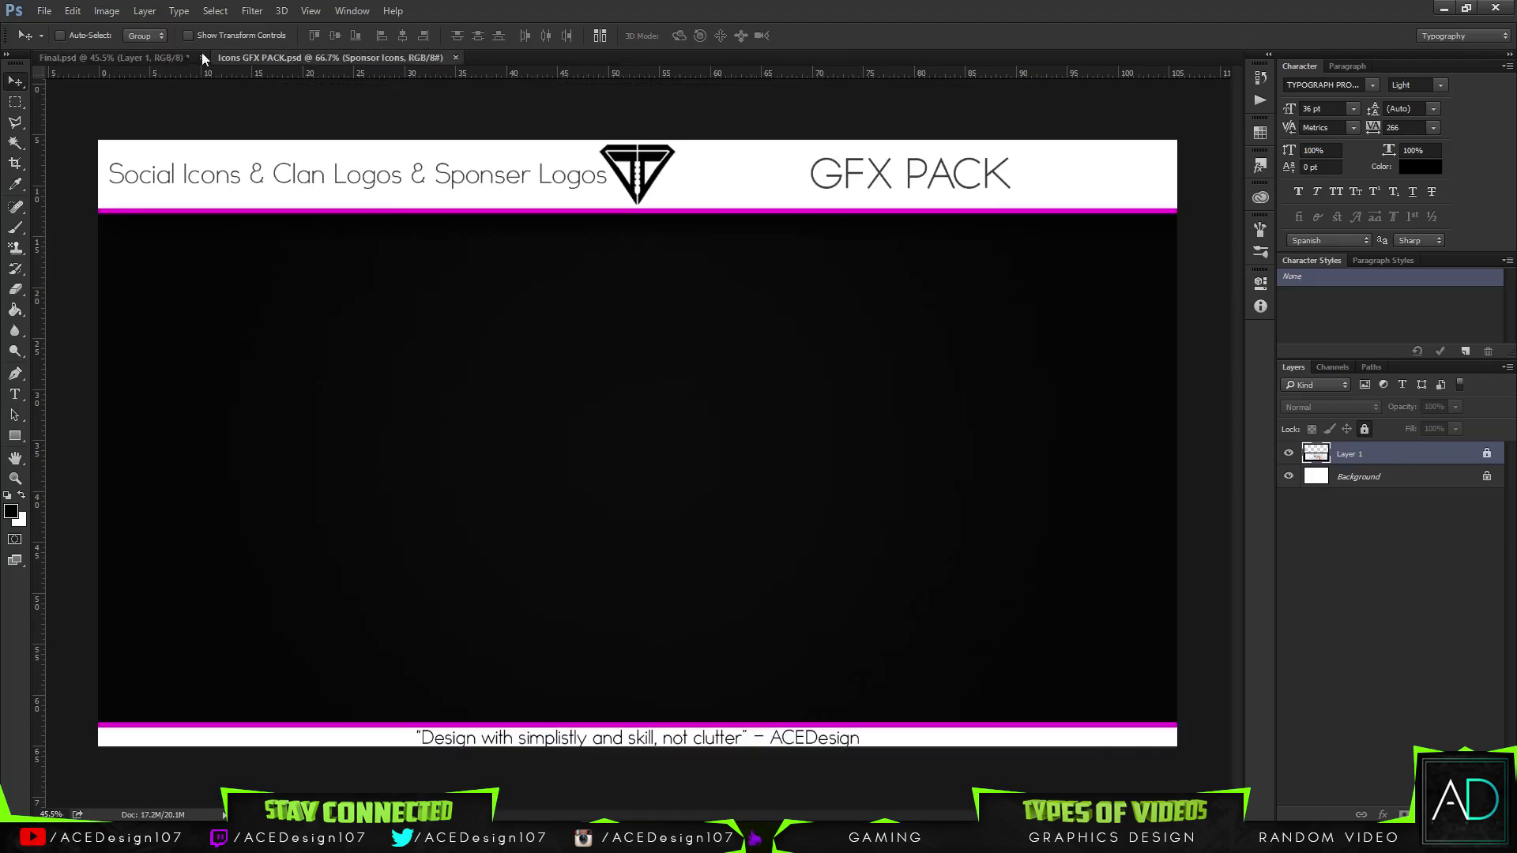
- Open the hockey celebration photo from the 2D Sport Twitter Header folder
click(237, 58)
click(50, 13)
click(64, 42)
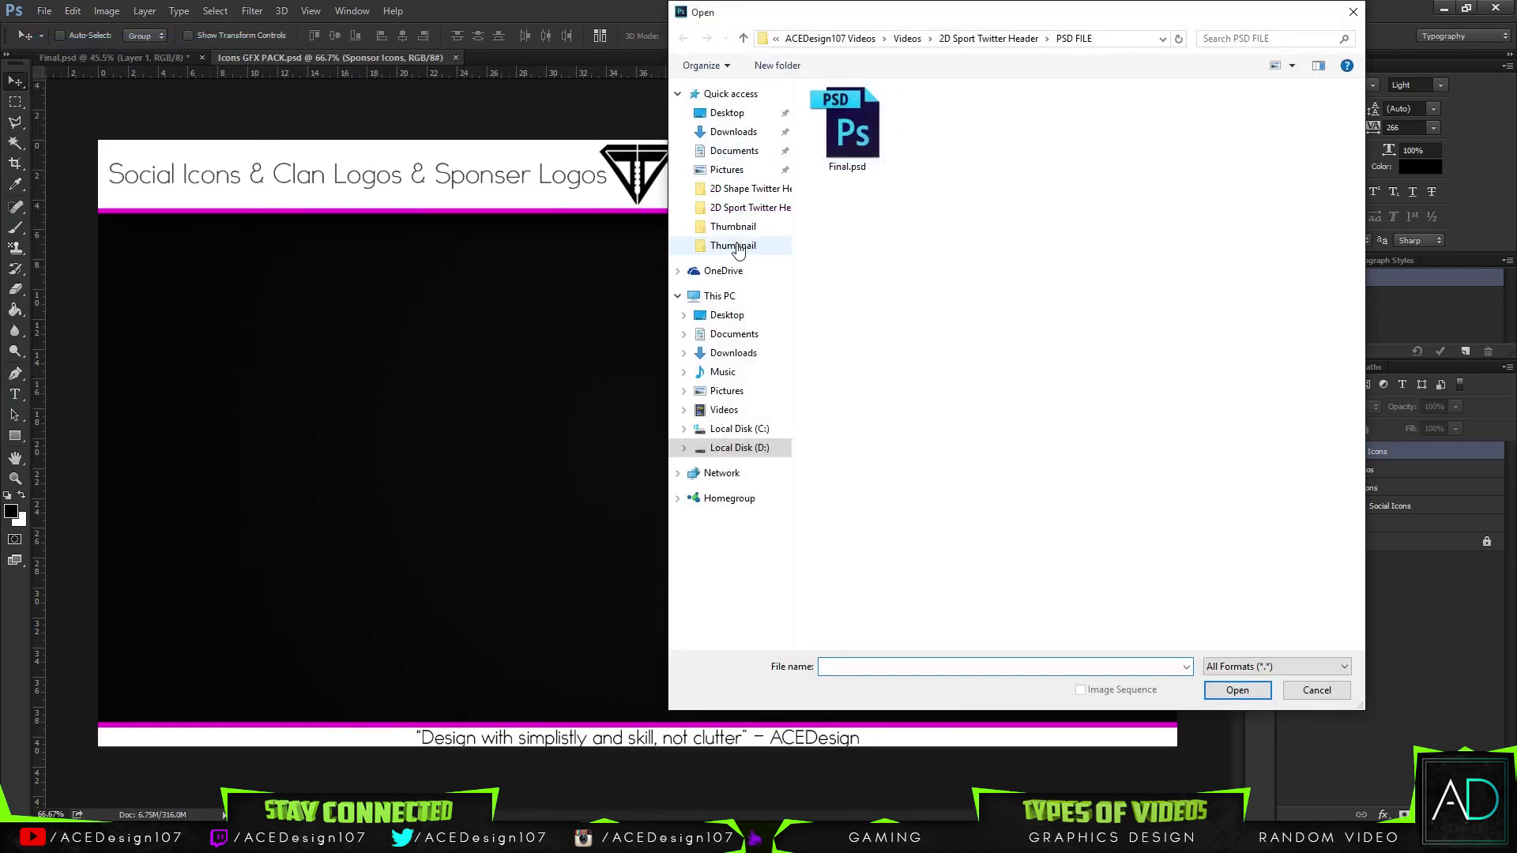
click(737, 246)
click(748, 207)
double_click(967, 175)
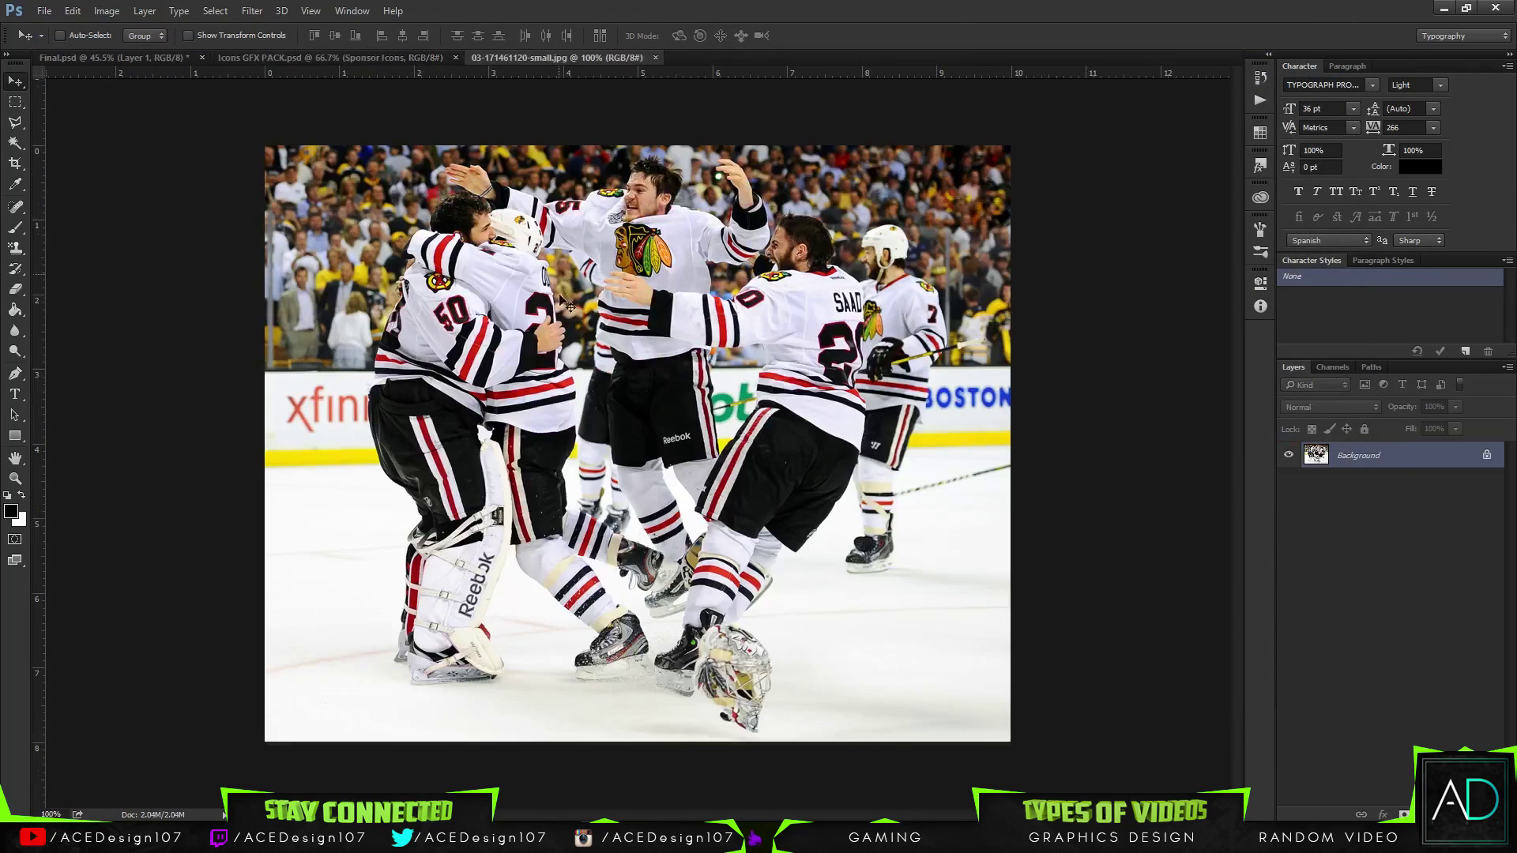
- Drag the hockey photo onto the Final header document as a new layer
click(115, 58)
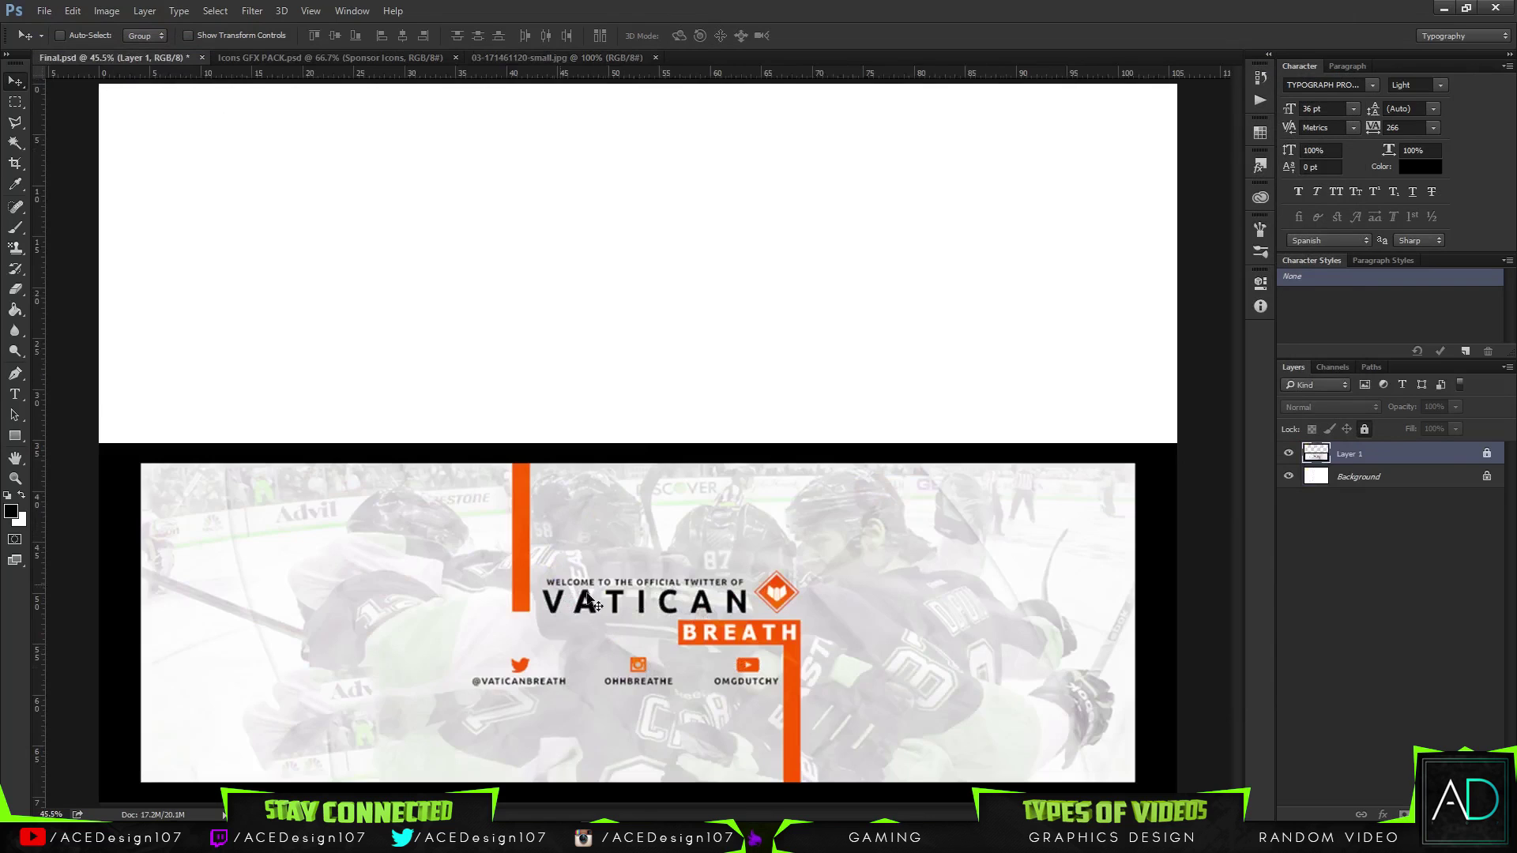
click(513, 56)
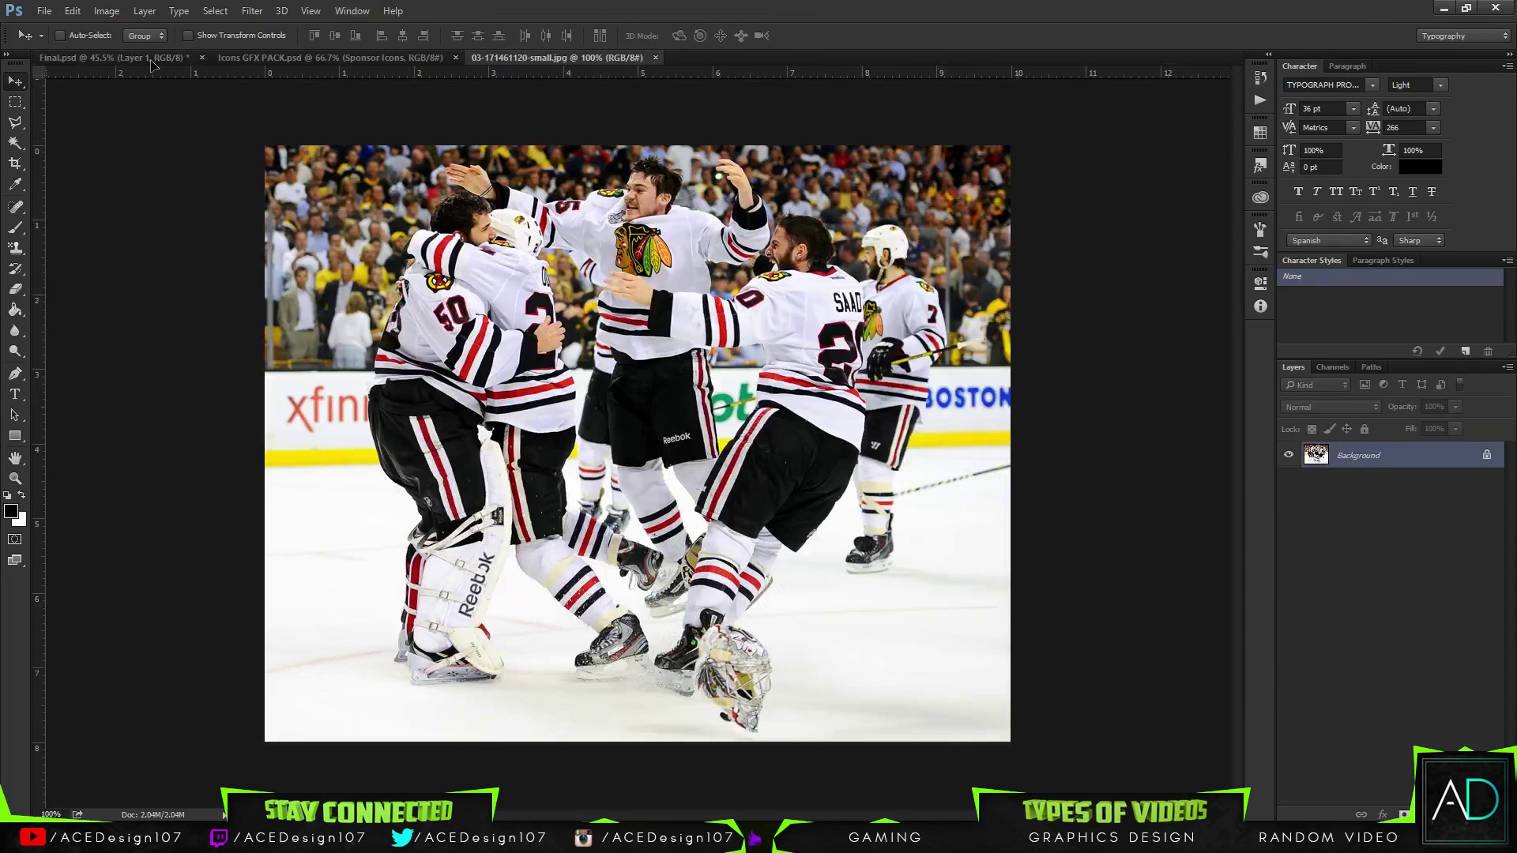
drag(152, 65, 858, 277)
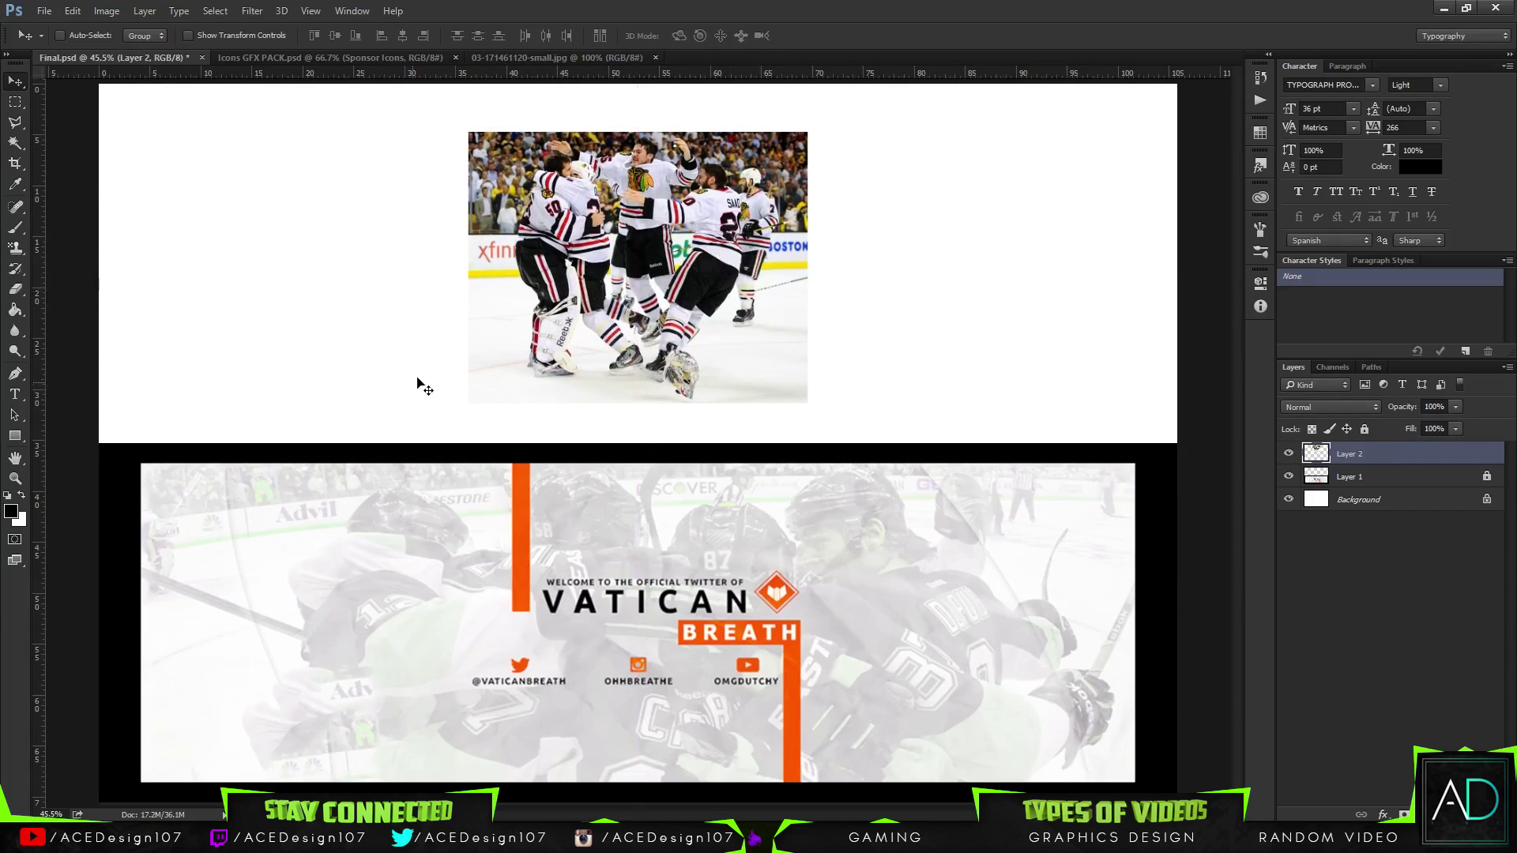
- Create a 30 by 100 blank document, then close it unused
click(44, 10)
click(49, 22)
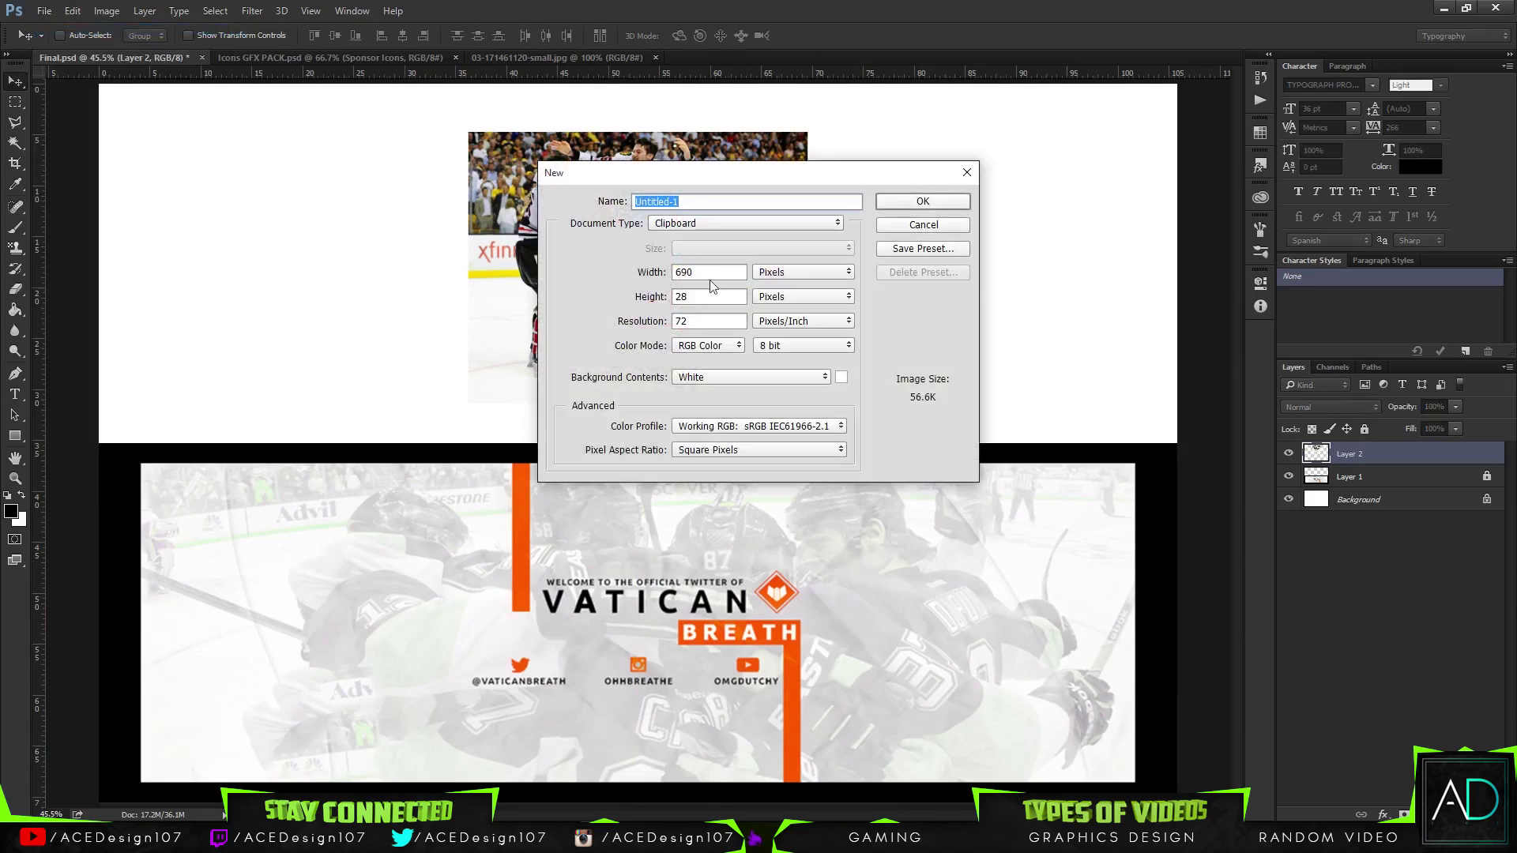
double_click(725, 271)
text(3000)
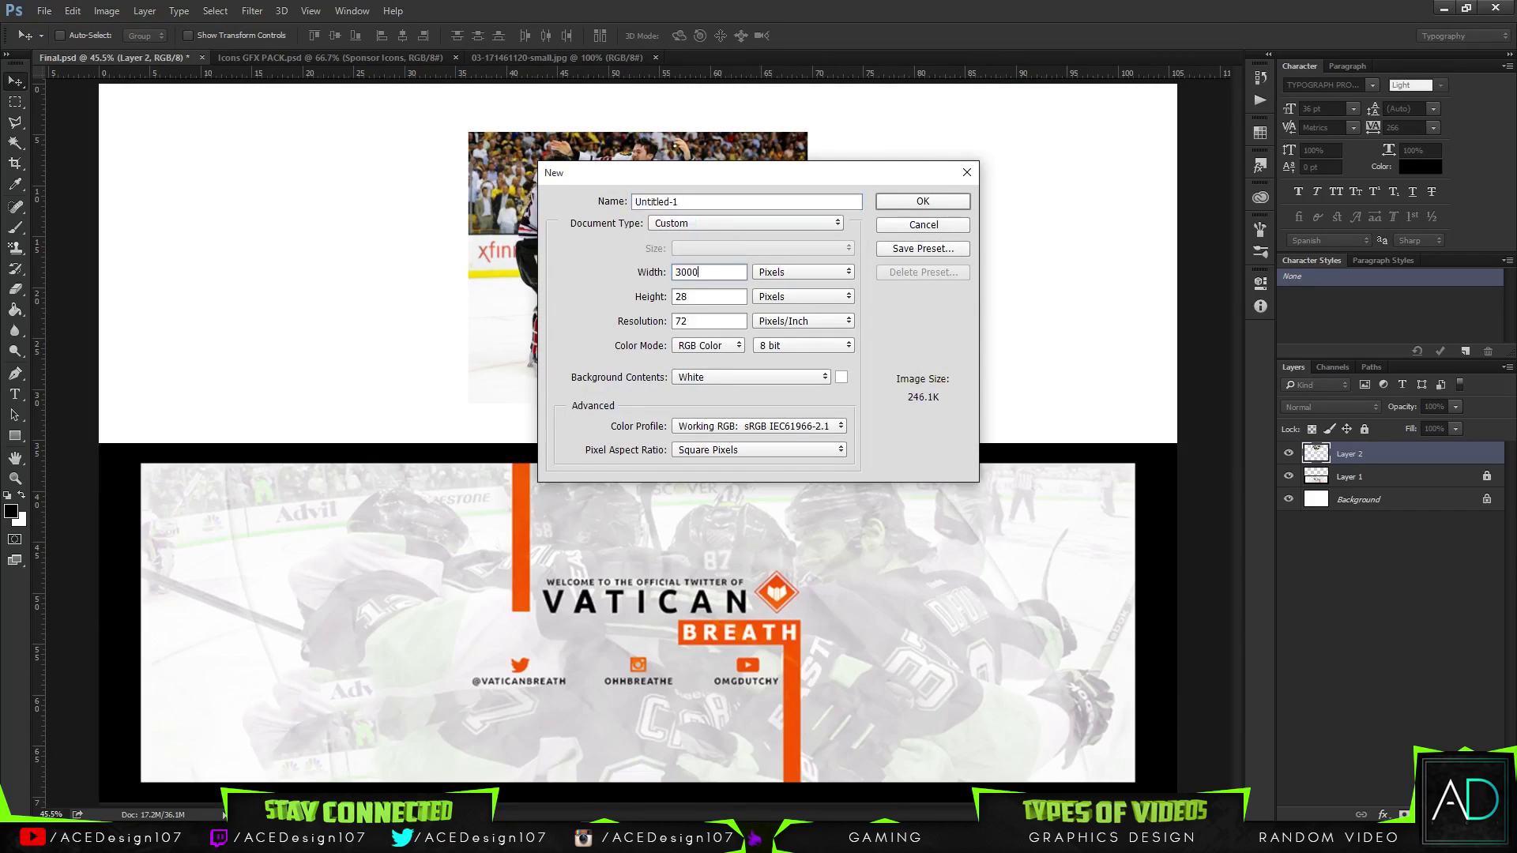
key(Tab)
text(100)
key(Return)
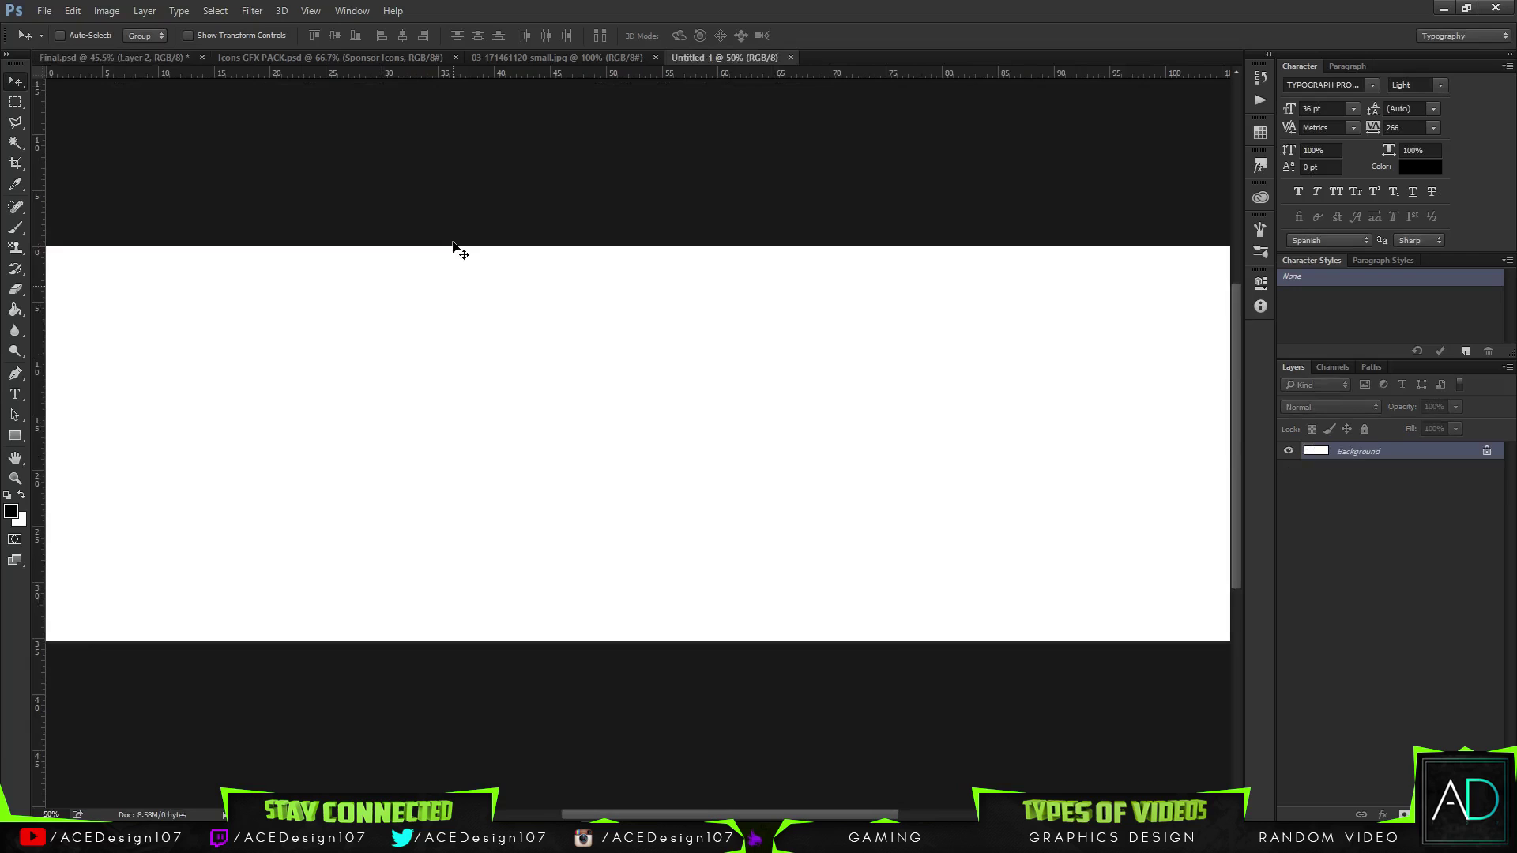
click(790, 57)
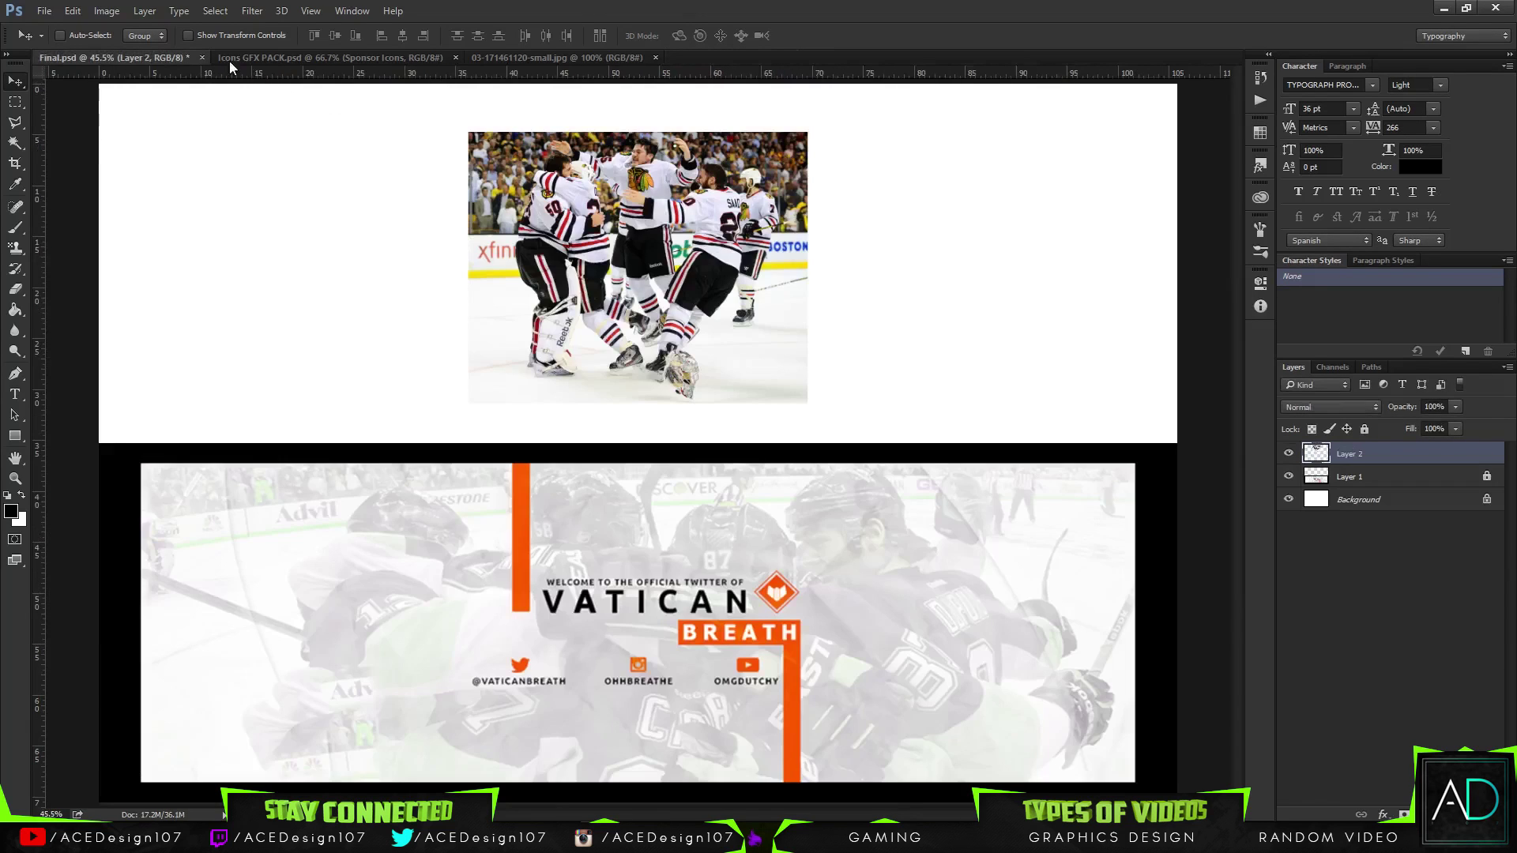
- Enlarge the hockey photo to about 147% and move it down over the header
key(ctrl+t)
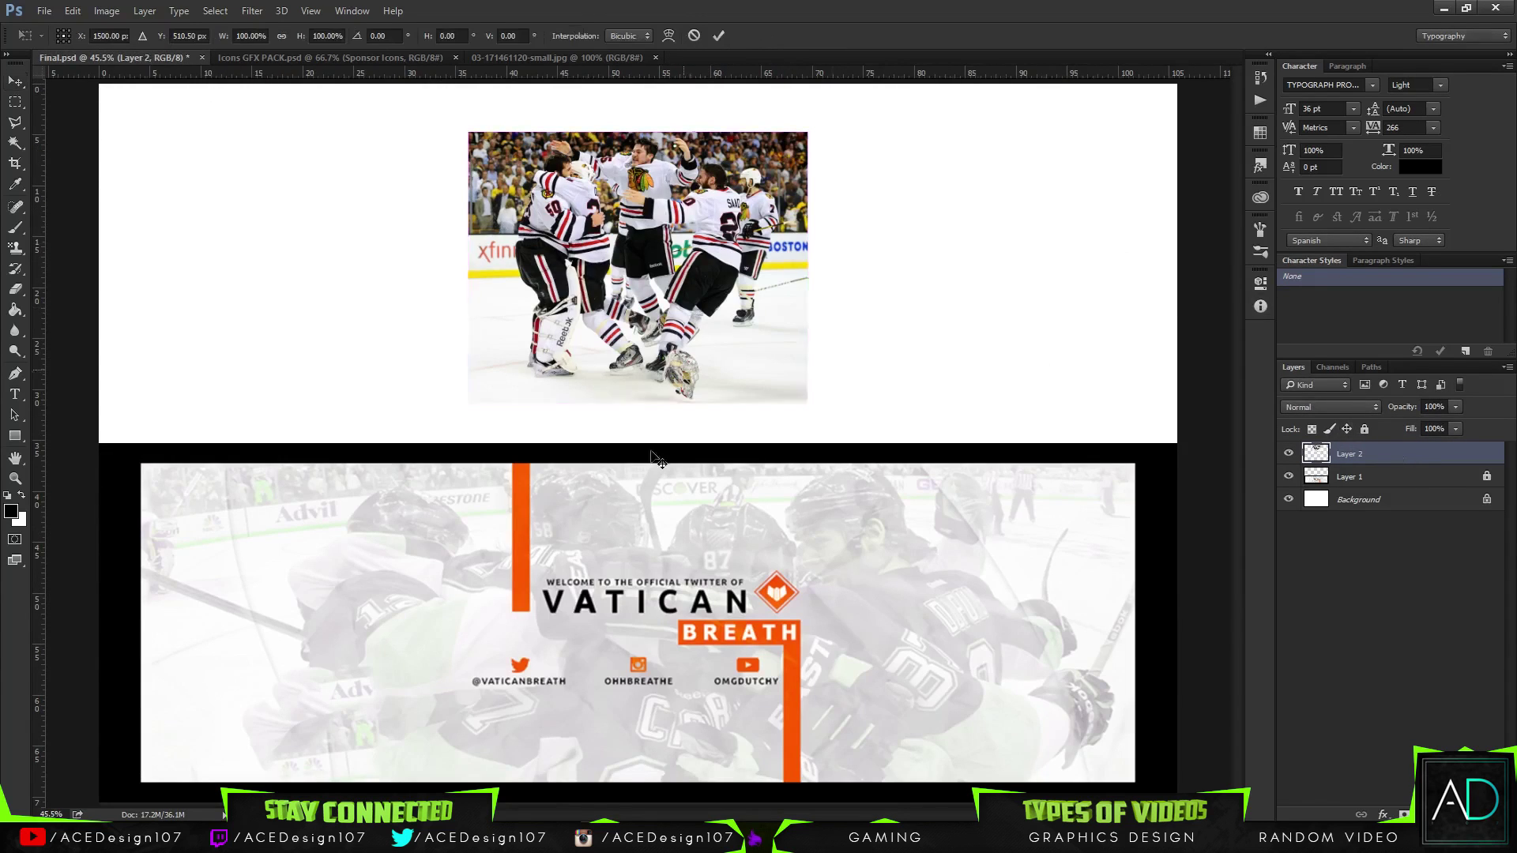
drag(805, 402, 1359, 735)
key(Return)
key(ctrl+t)
drag(855, 274, 866, 518)
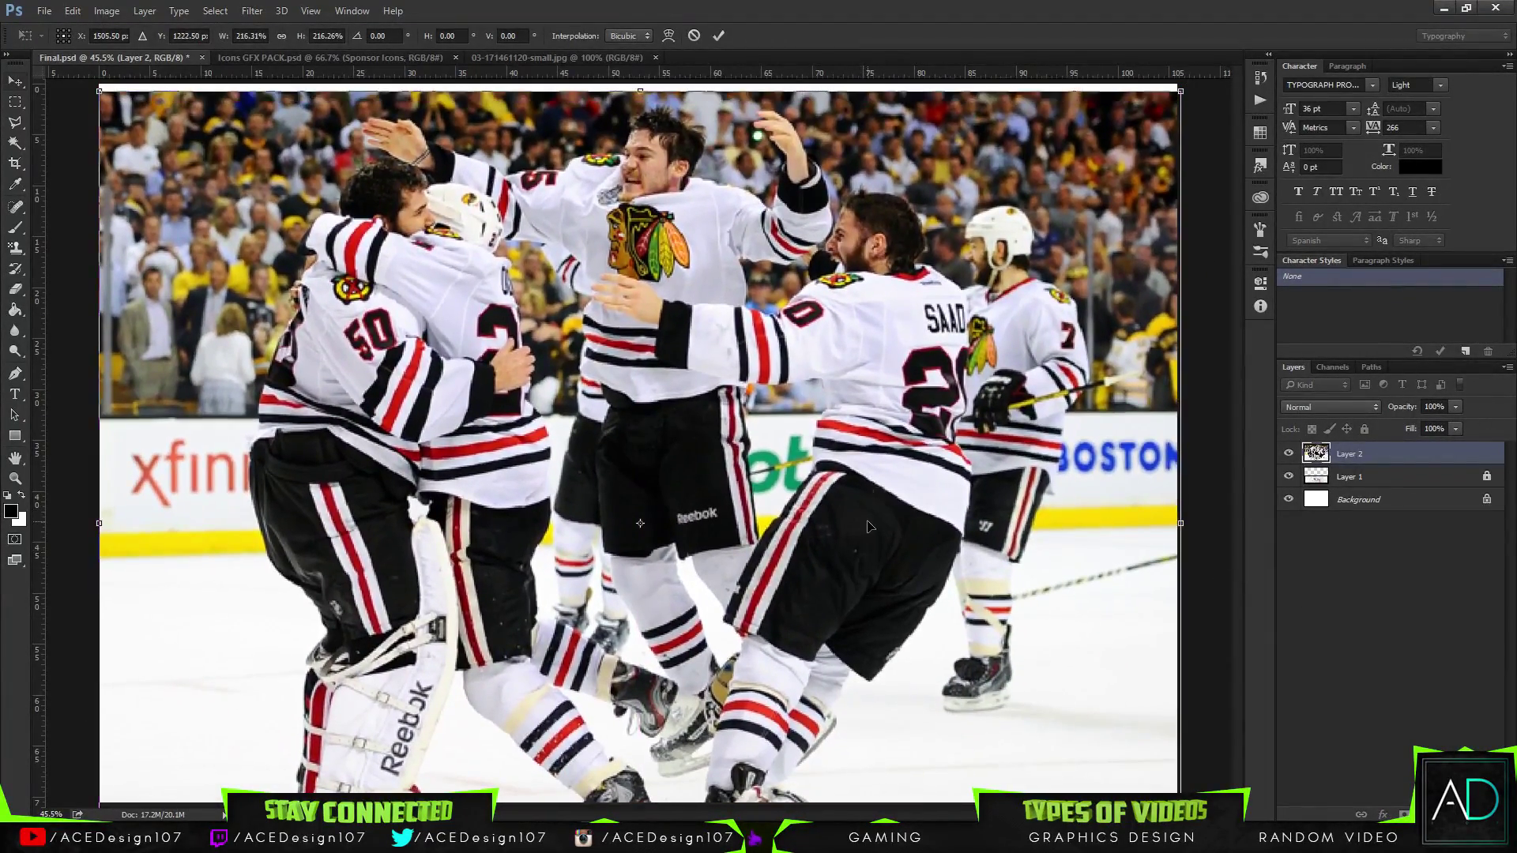
key(Return)
- Move the photo layer below the banner layer and rename the banner layer Top
drag(1386, 464, 1369, 487)
double_click(1343, 454)
key(BackSpace)
text(Top)
key(Return)
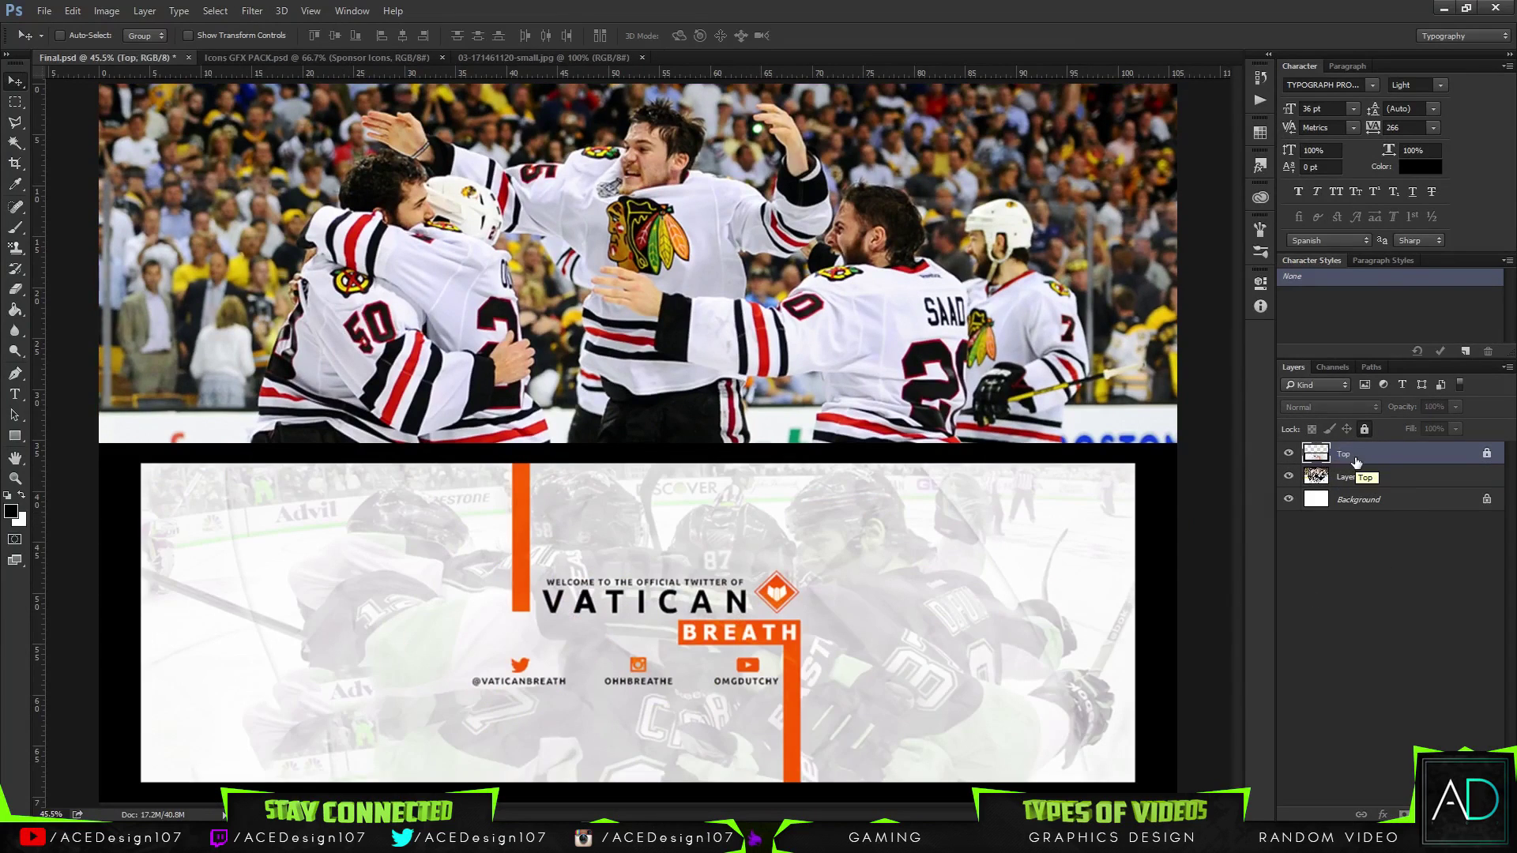
- Toggle the Top layer's visibility, reselect the hockey photo layer and zoom out
click(1289, 454)
click(1288, 455)
click(1407, 479)
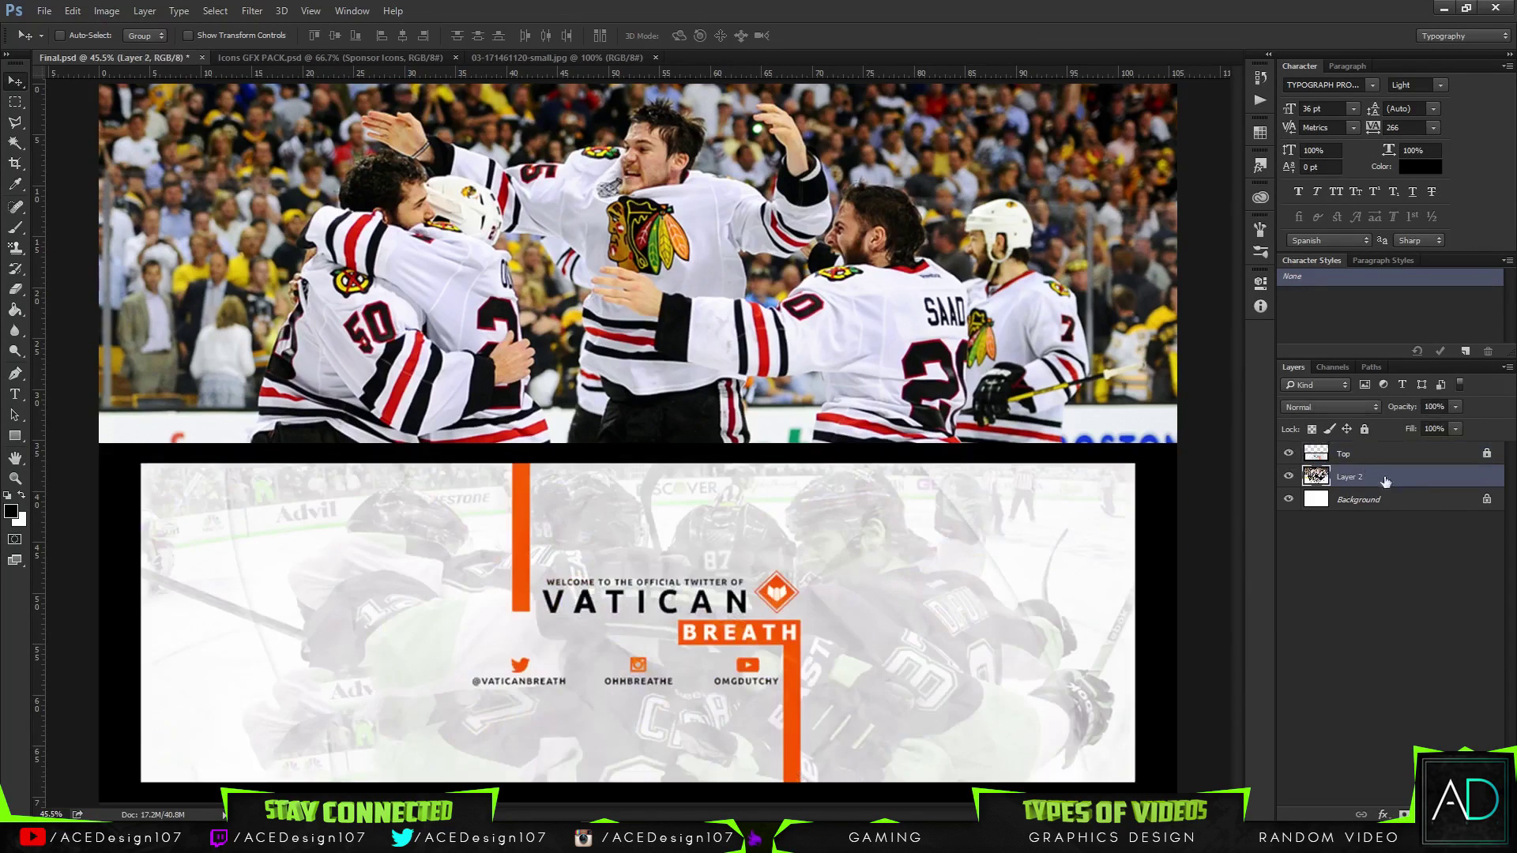
key(ctrl+minus)
key(ctrl+t)
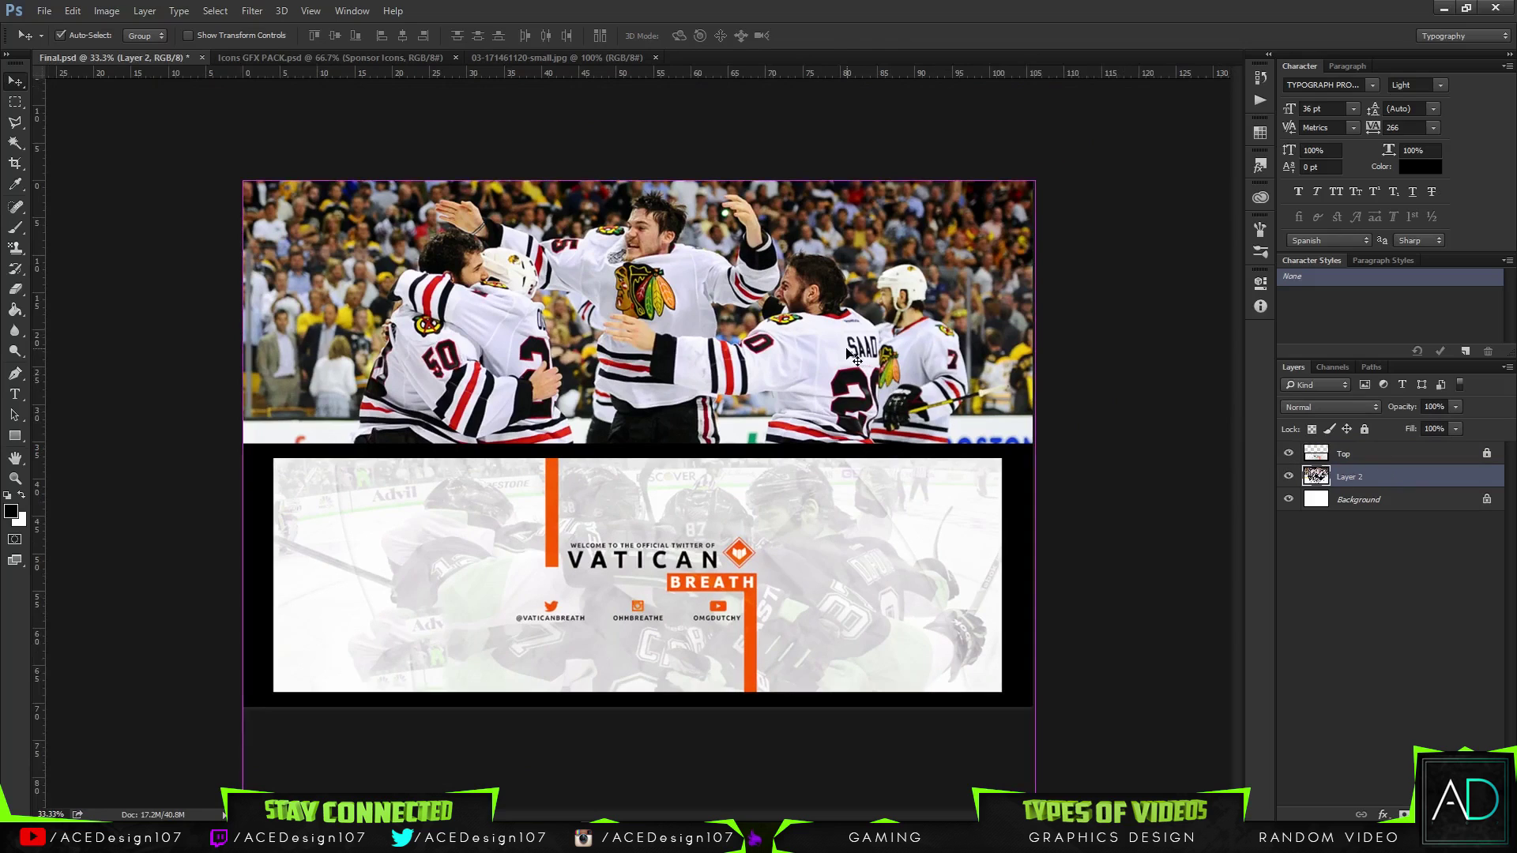
- Slightly resize and nudge the hockey photo into place in the header
mouse_move(1032, 179)
mouse_down()
mouse_move(1067, 183)
mouse_move(1094, 154)
mouse_move(1031, 171)
mouse_up()
drag(966, 218, 979, 224)
key(Return)
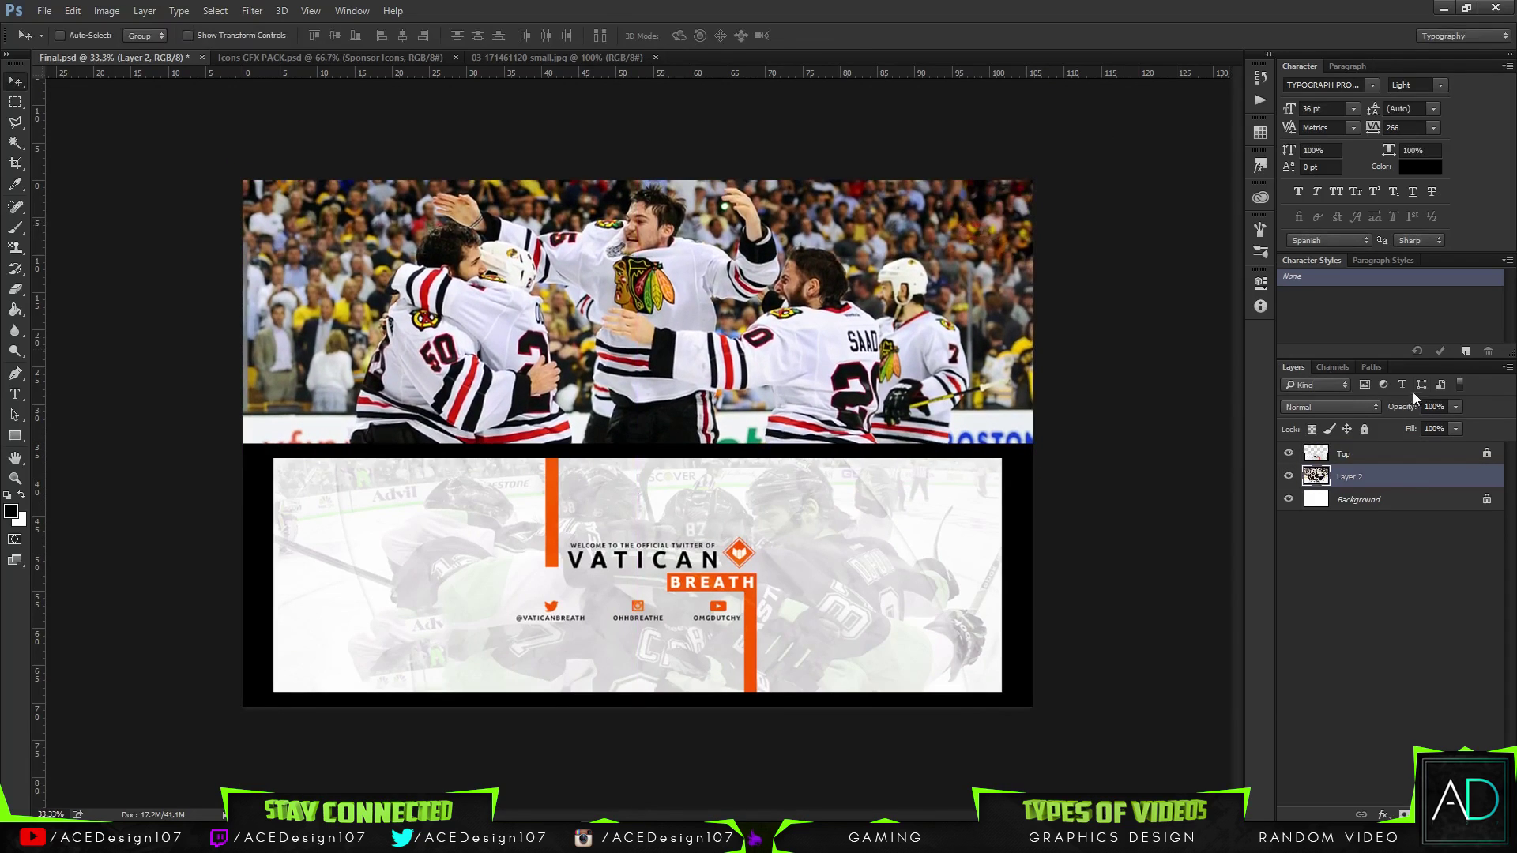
- Bring up the Black & White adjustment for the hockey photo
click(107, 11)
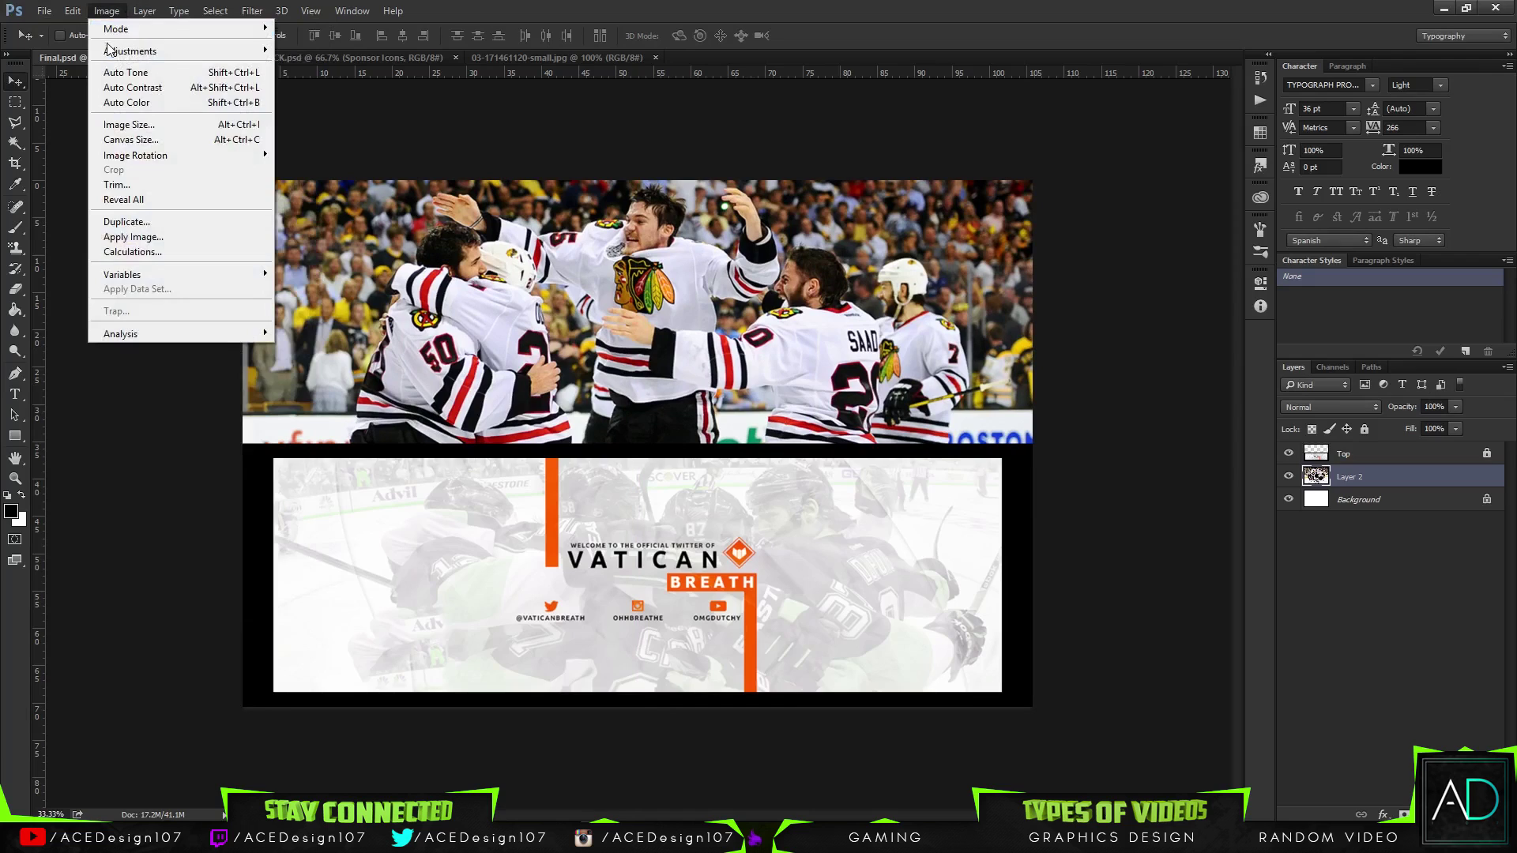
mouse_move(110, 55)
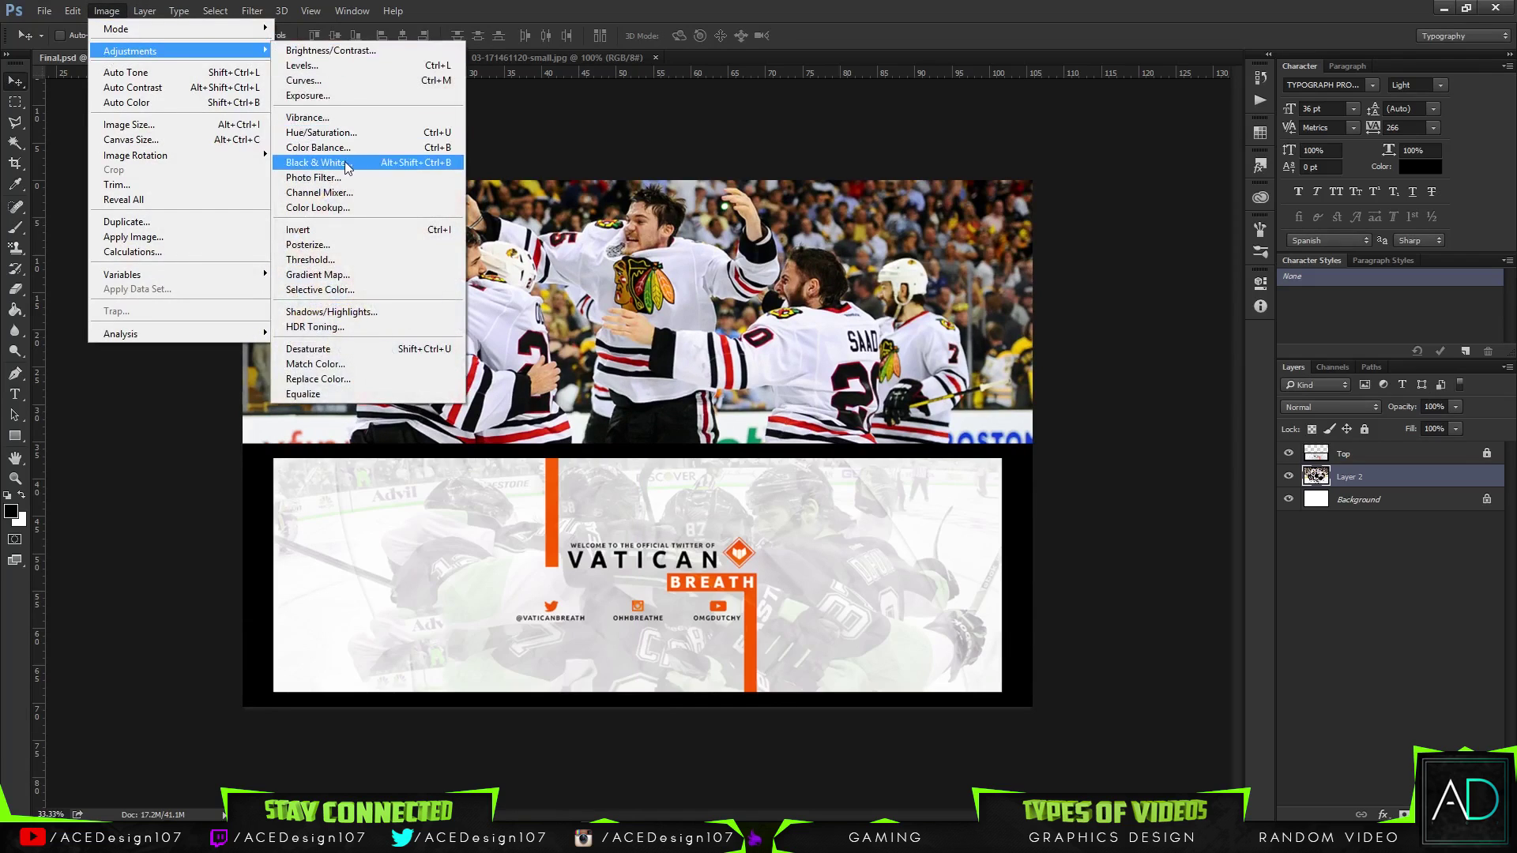
mouse_move(251, 30)
click(332, 164)
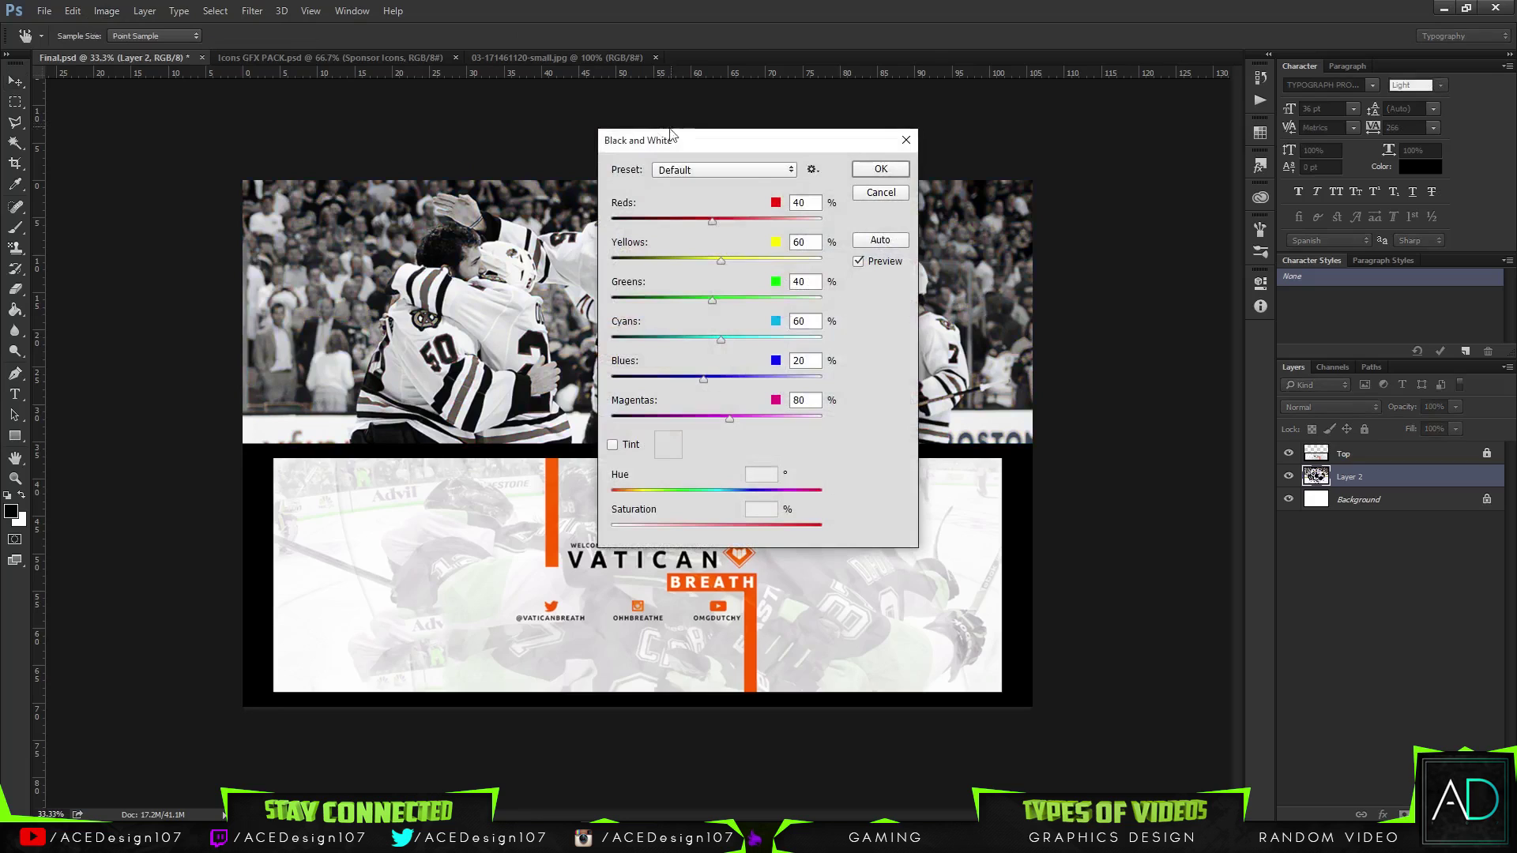
drag(671, 135, 1094, 175)
- Try Black & White values for greens, yellows, reds, cyans and blues, then cancel
drag(1138, 332, 1195, 333)
text(0)
key(Tab)
text(-73)
drag(1091, 296, 1182, 254)
text(00)
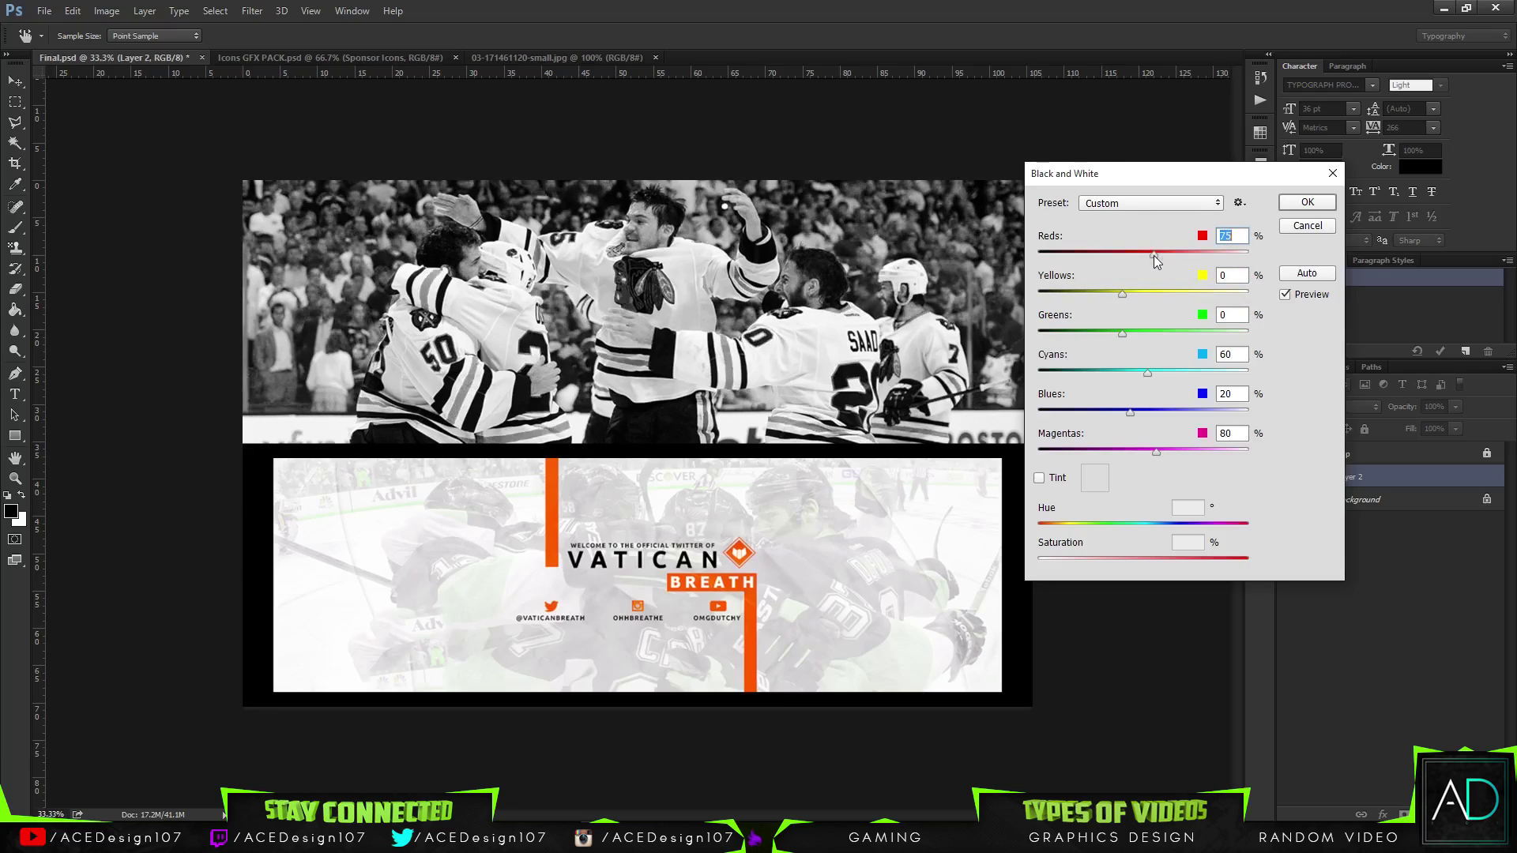
drag(1122, 254, 1157, 254)
mouse_move(1146, 372)
mouse_down()
mouse_move(1115, 368)
mouse_move(1182, 368)
mouse_move(1149, 367)
mouse_up()
key(Tab)
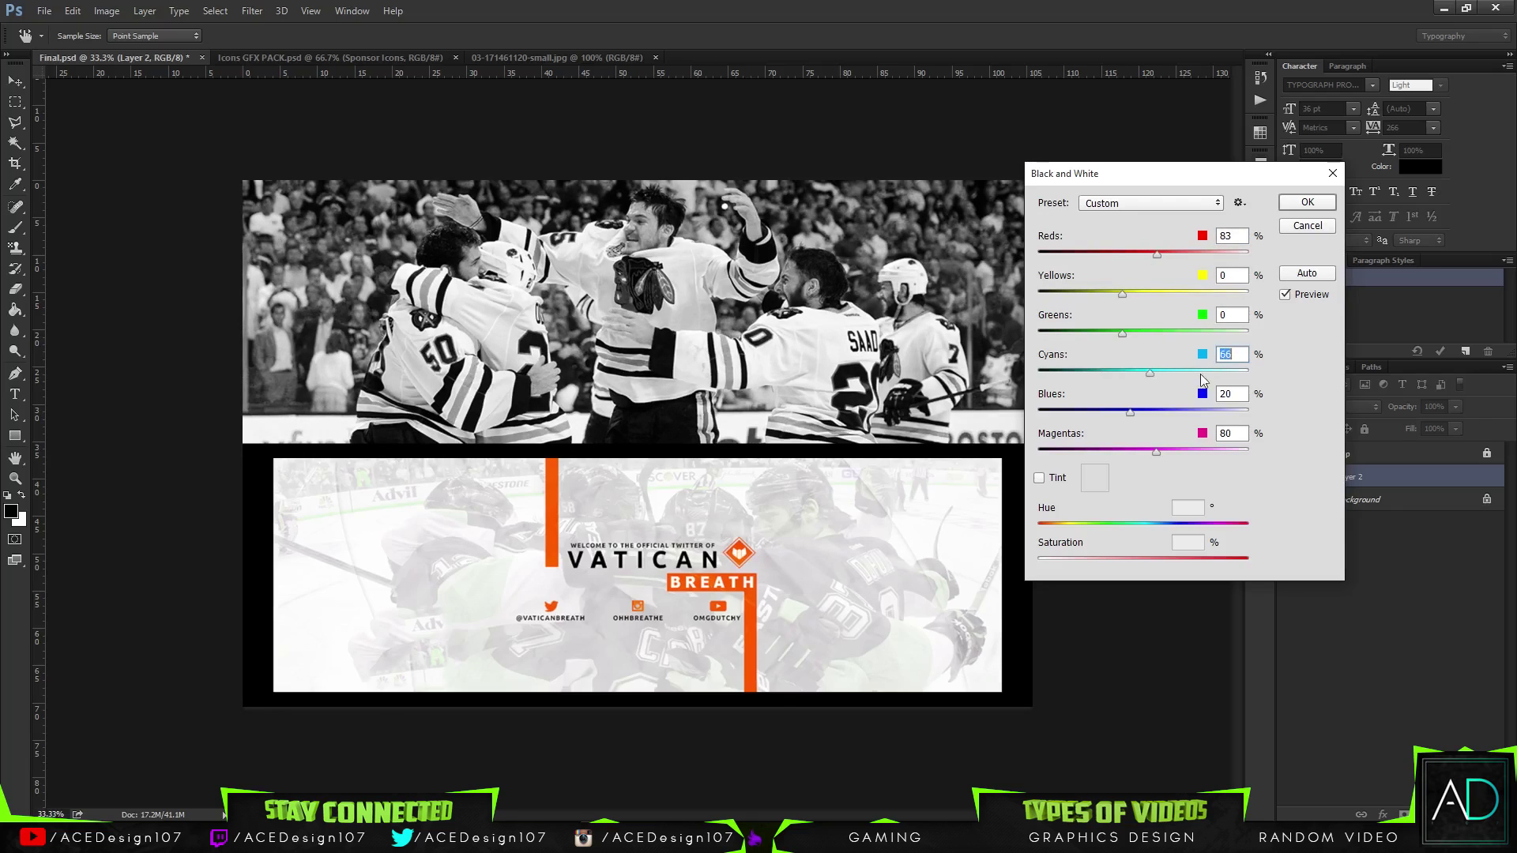
key(Up)
key(Up)
key(Up)
key(Up)
key(Up)
key(Up)
key(Up)
key(Up)
click(1283, 228)
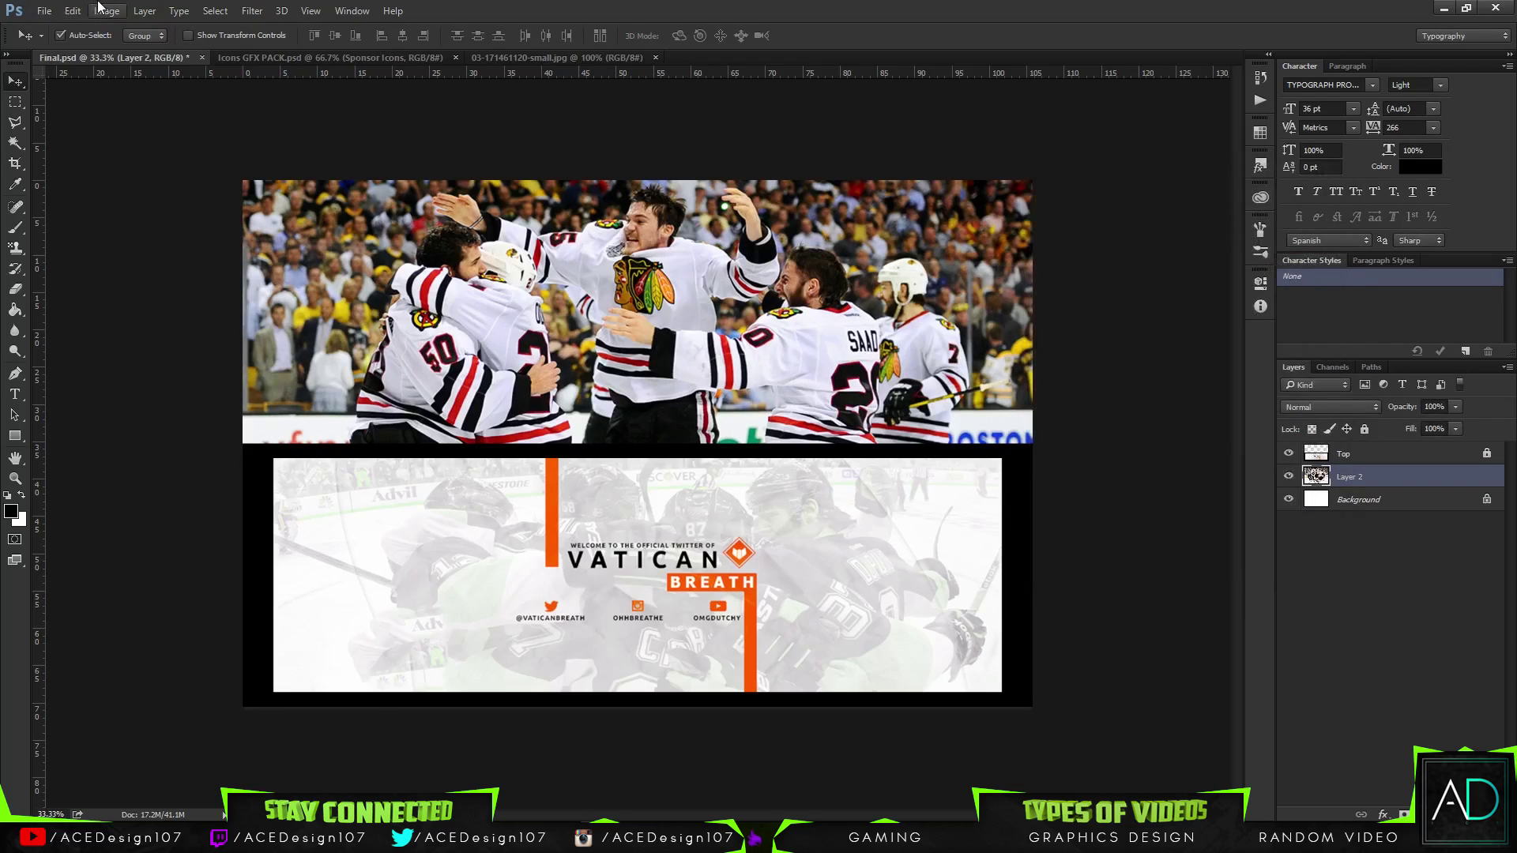
key(ctrl+u)
- Desaturate the hockey photo to Saturation -100 and drop its layer opacity to 18%
drag(1012, 320, 991, 323)
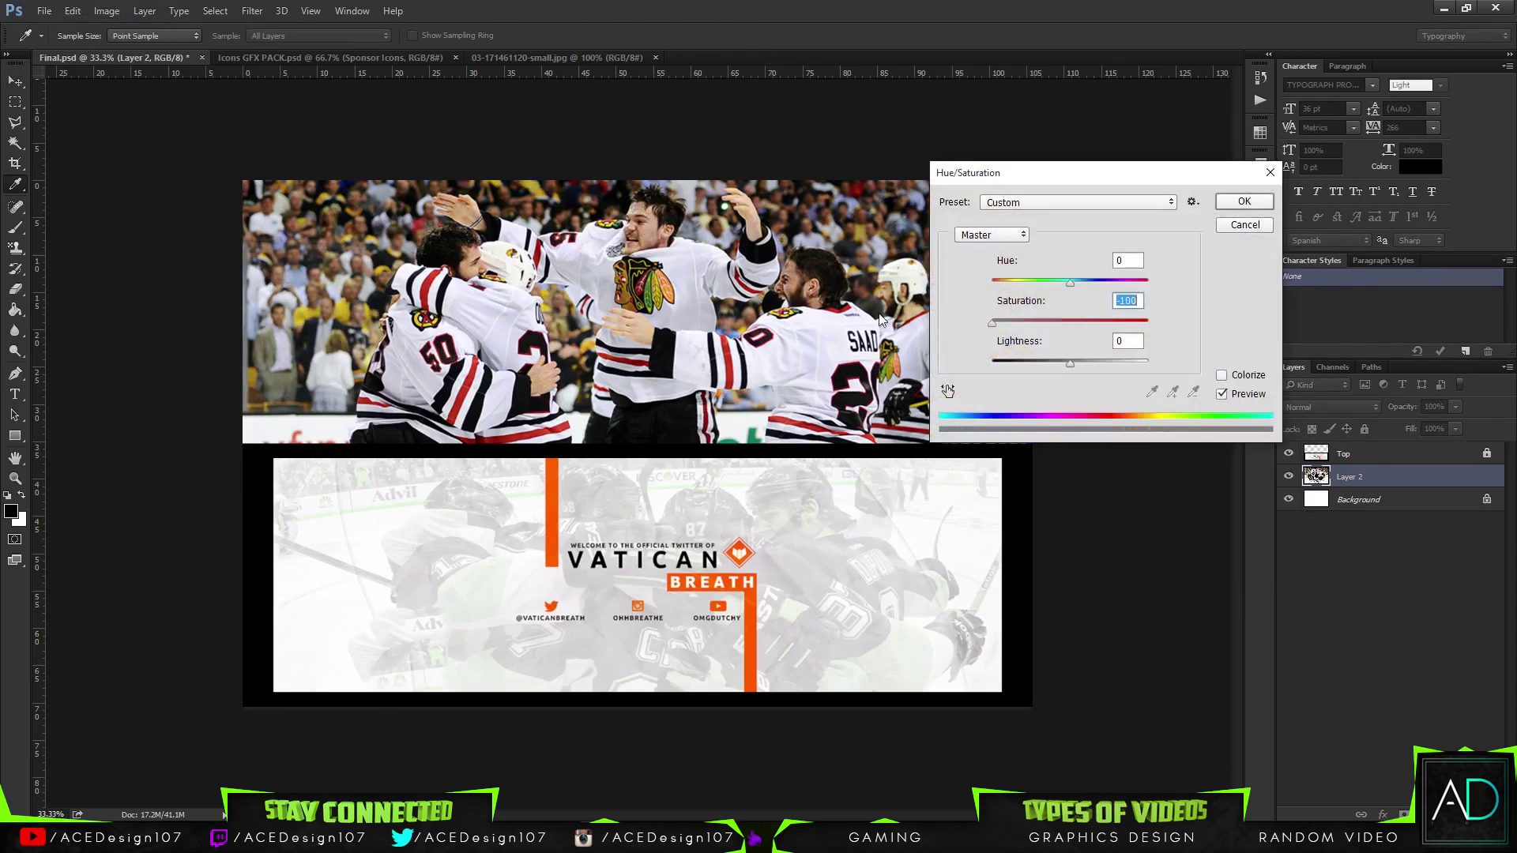
click(1243, 200)
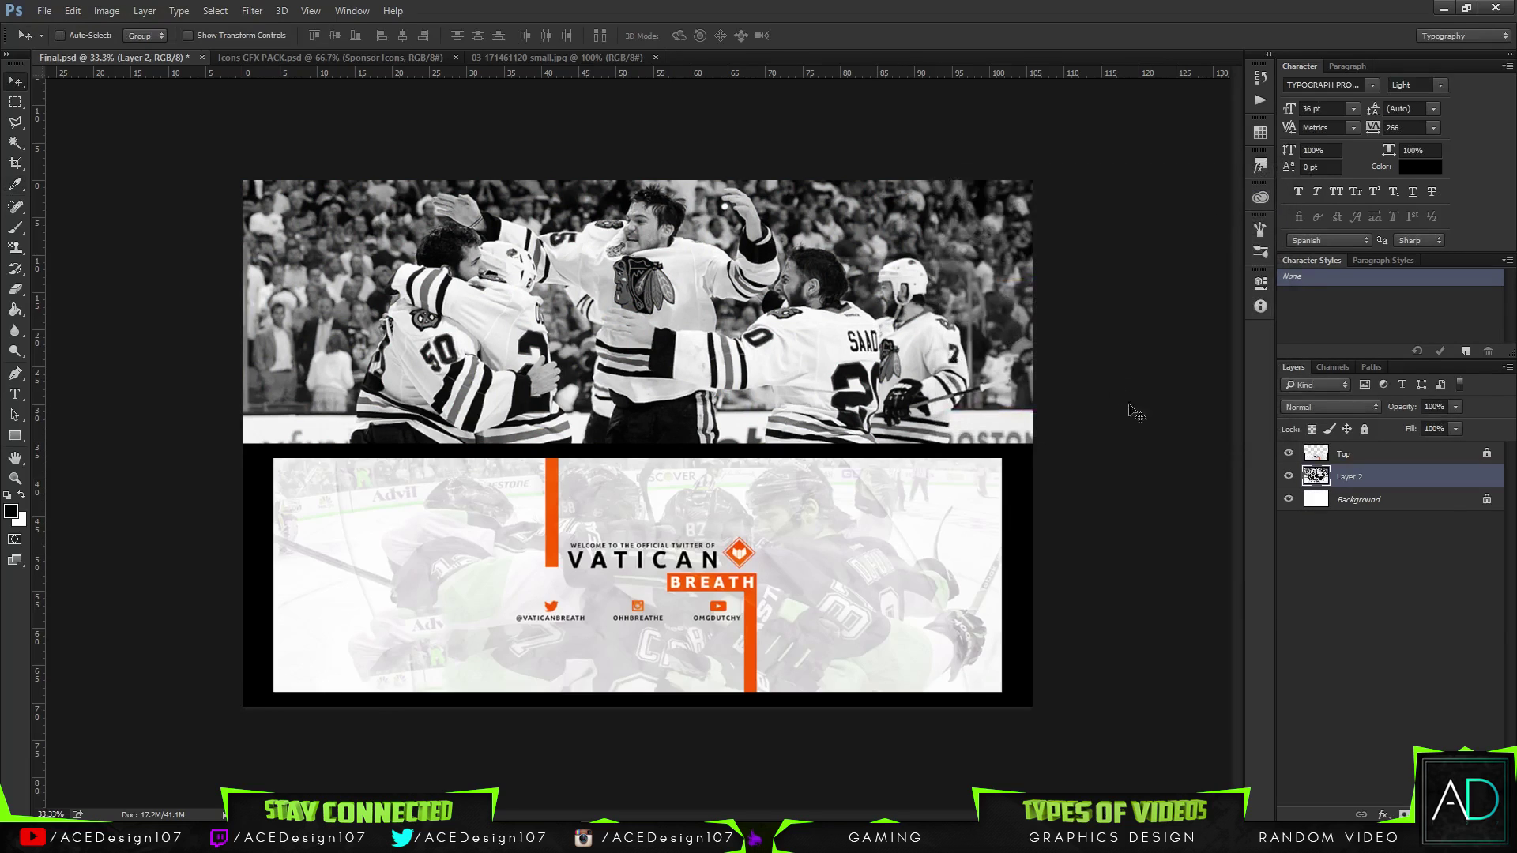
drag(1400, 424, 1390, 420)
- Apply Levels of 43 / 1.26 / 239 to the photo and adjust its opacity to 17%
key(ctrl+u)
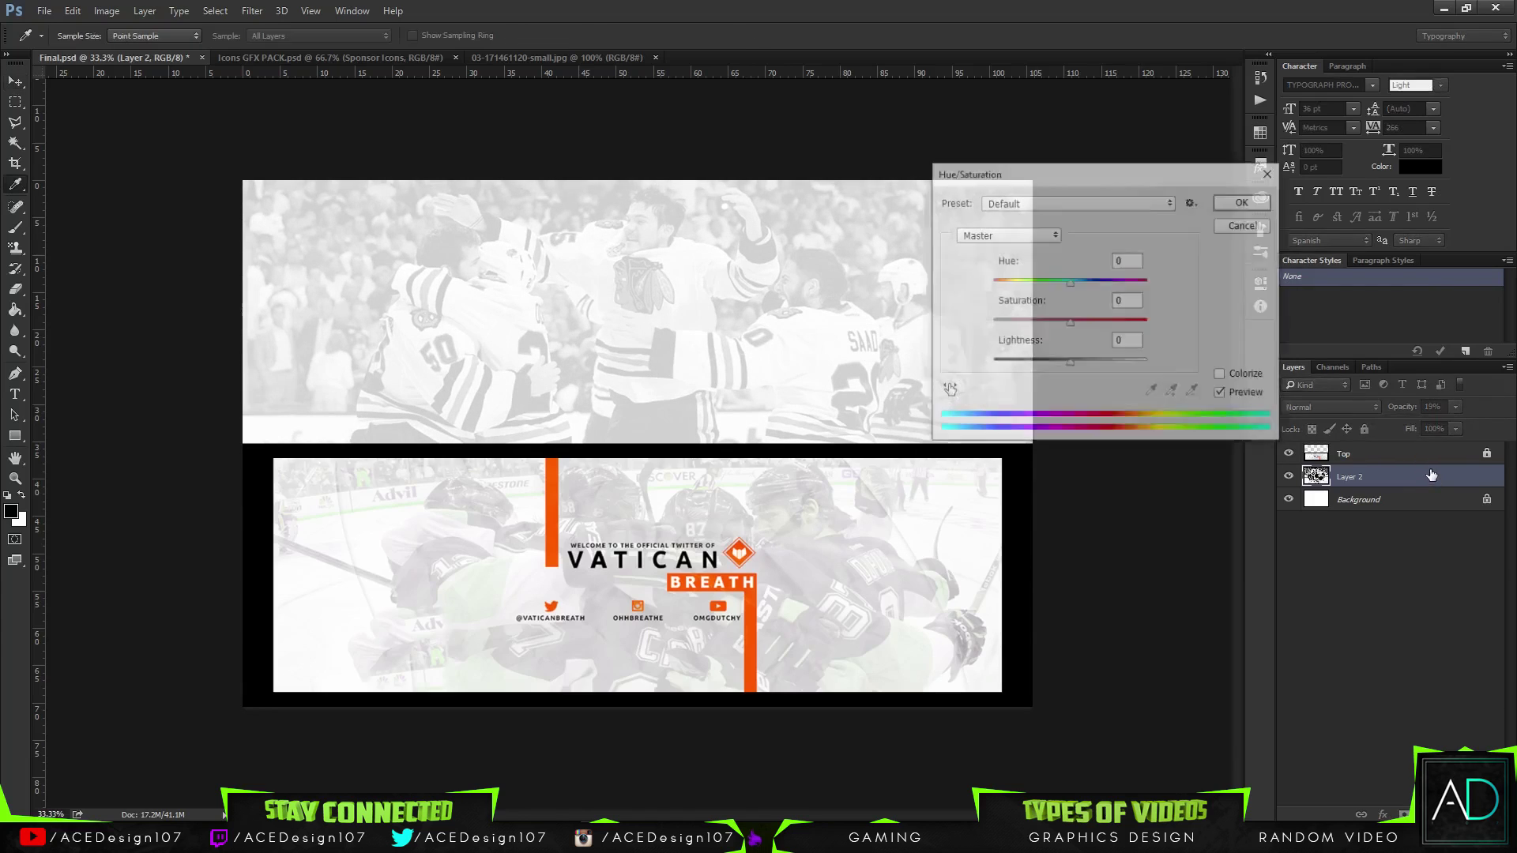
click(1245, 225)
key(ctrl+l)
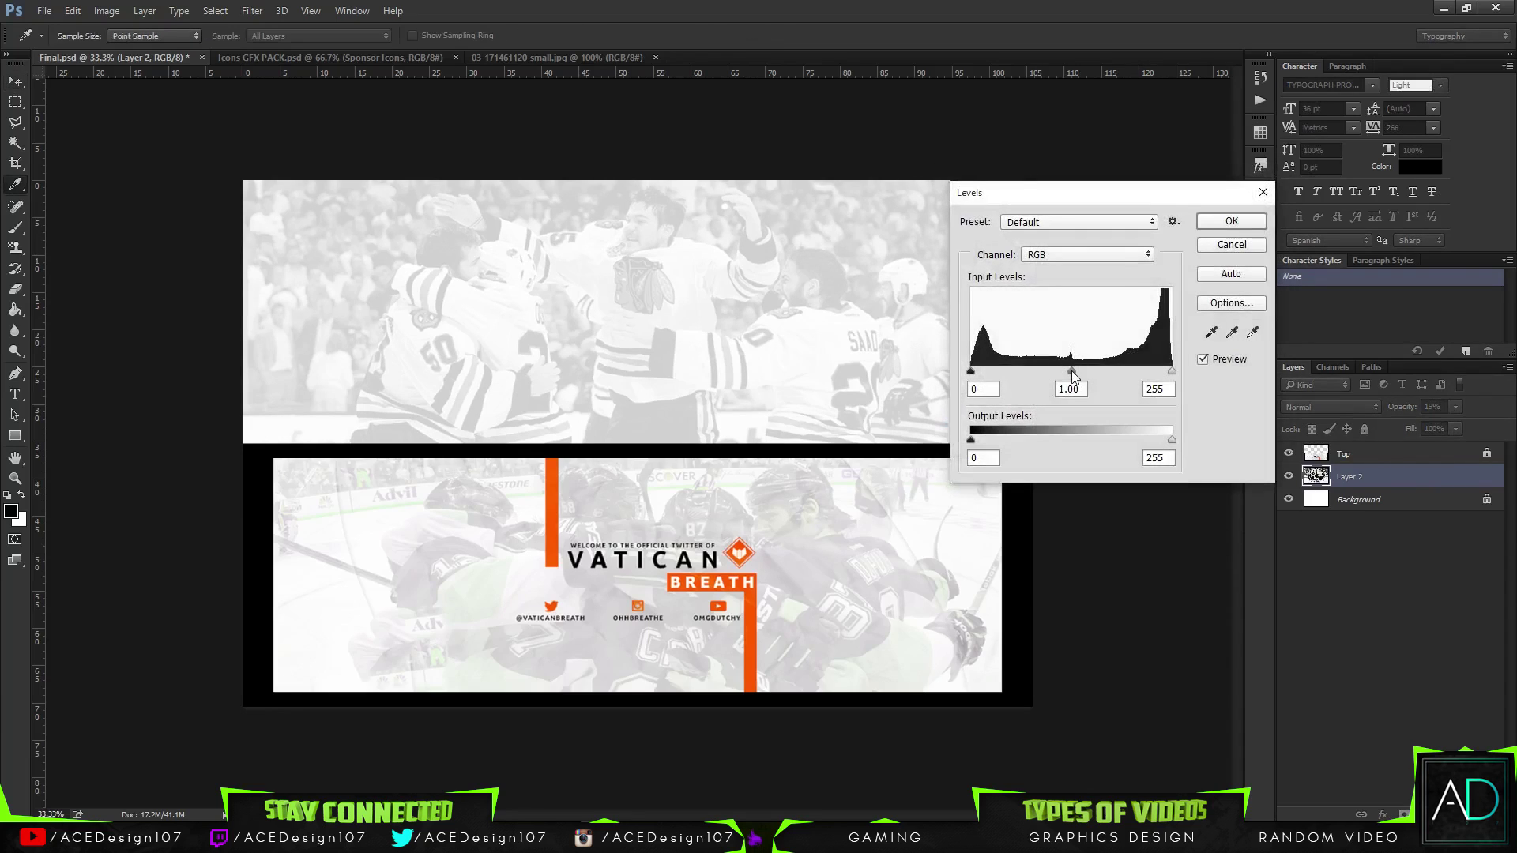
mouse_move(1104, 371)
mouse_down()
mouse_move(1142, 371)
mouse_move(1105, 371)
mouse_up()
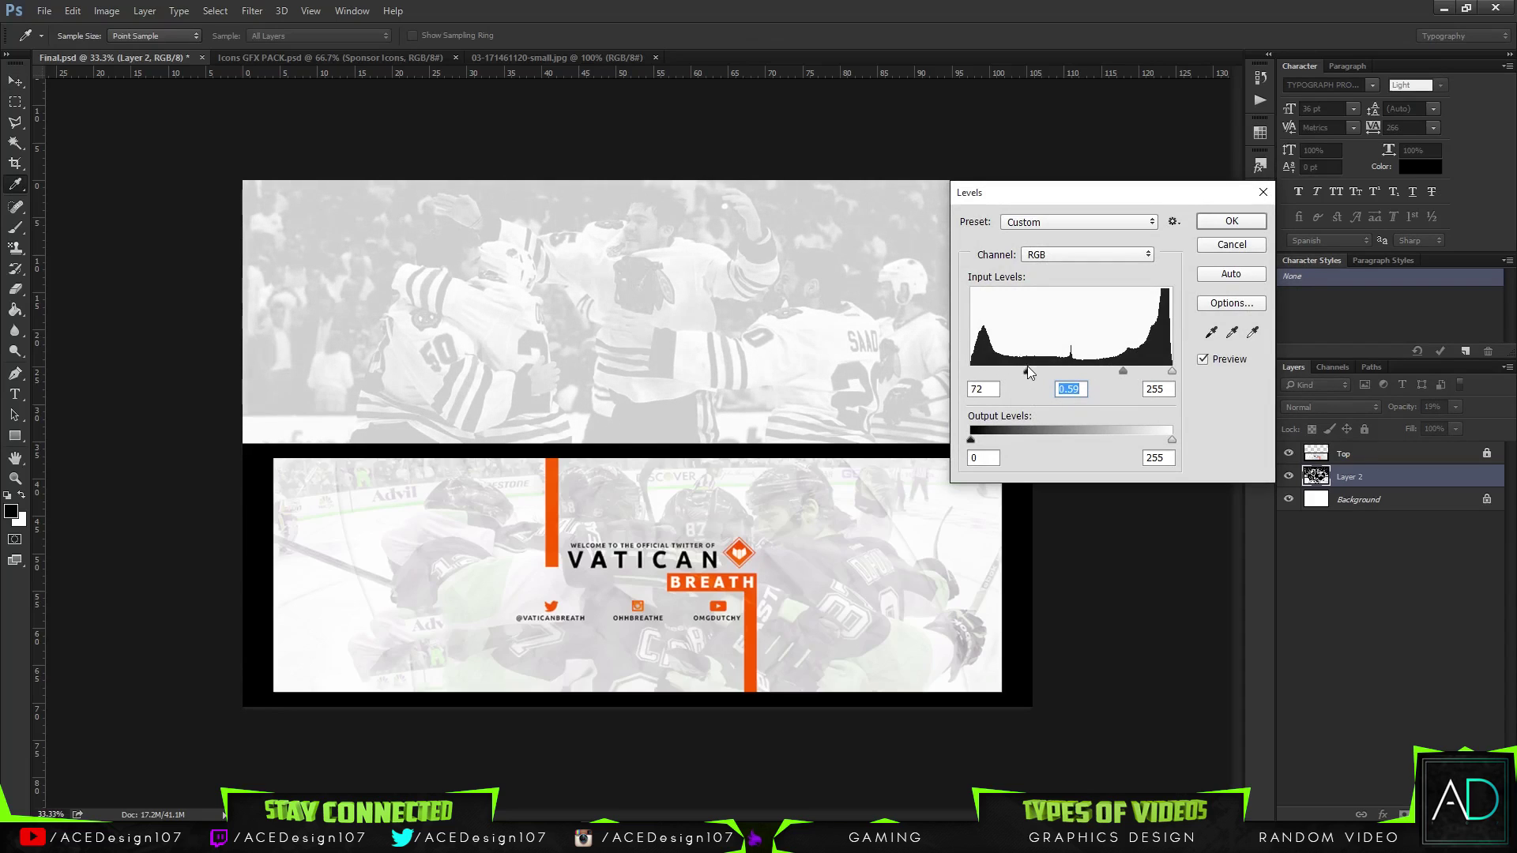
drag(1025, 371, 1004, 371)
drag(1161, 373, 1069, 374)
click(1224, 227)
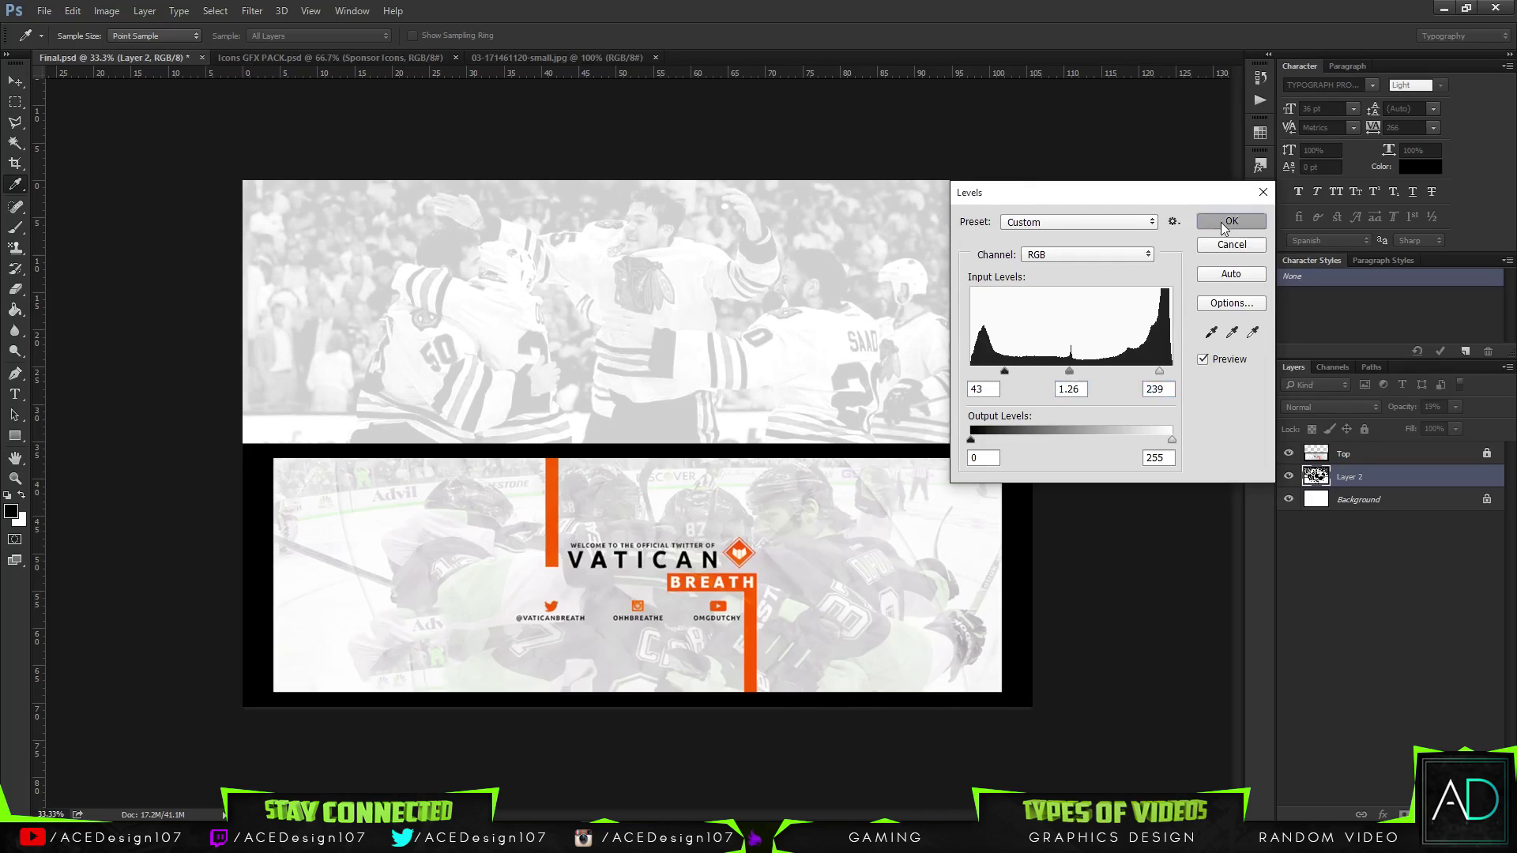
drag(1435, 423, 1440, 422)
click(1390, 468)
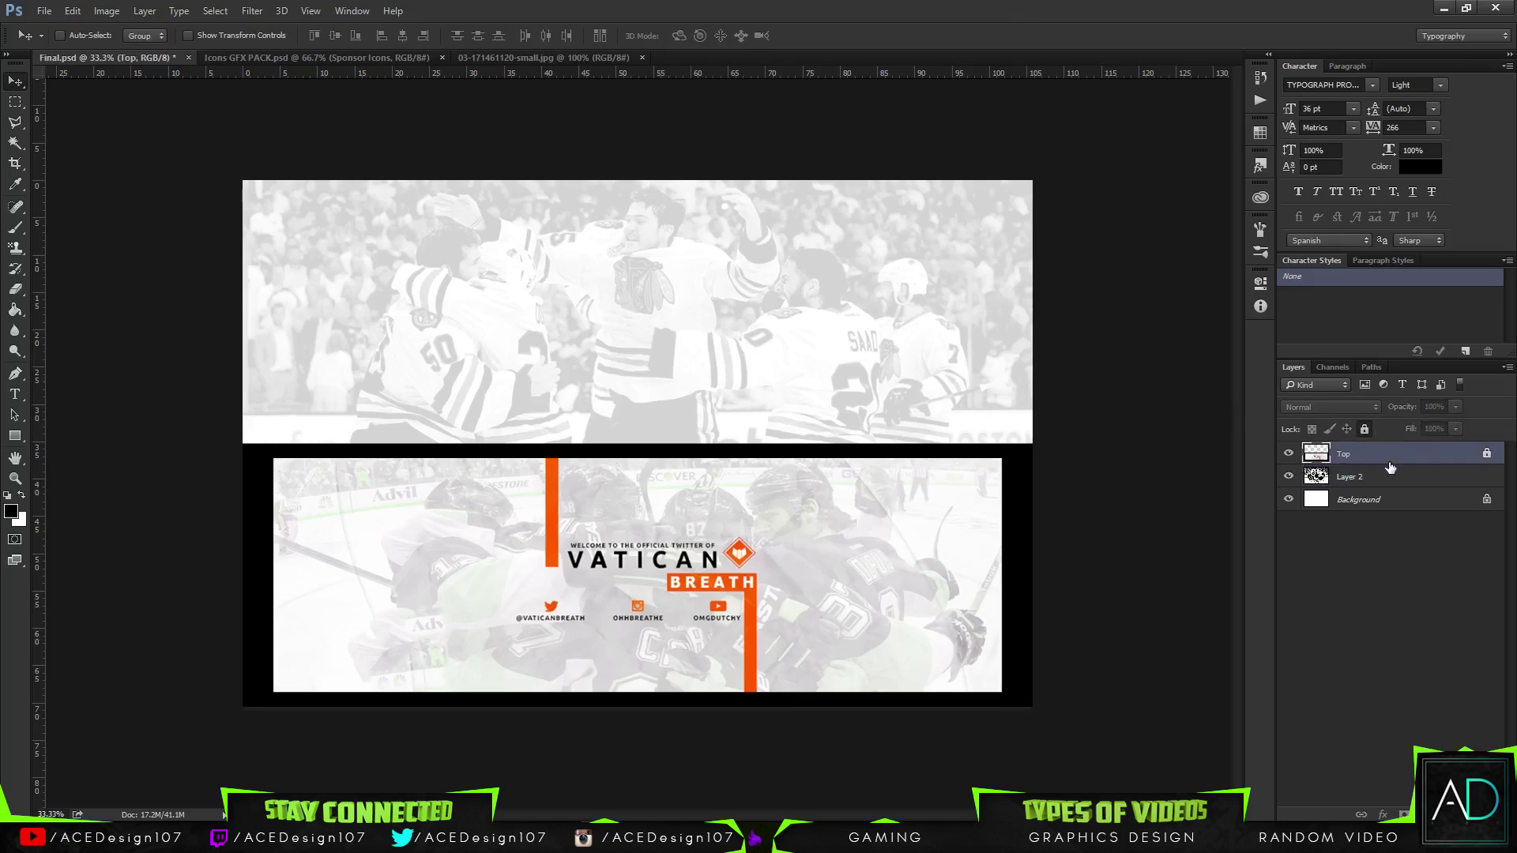
- Duplicate the hockey photo layer and give the copy a 3.3-pixel Gaussian Blur
click(1374, 485)
key(ctrl+j)
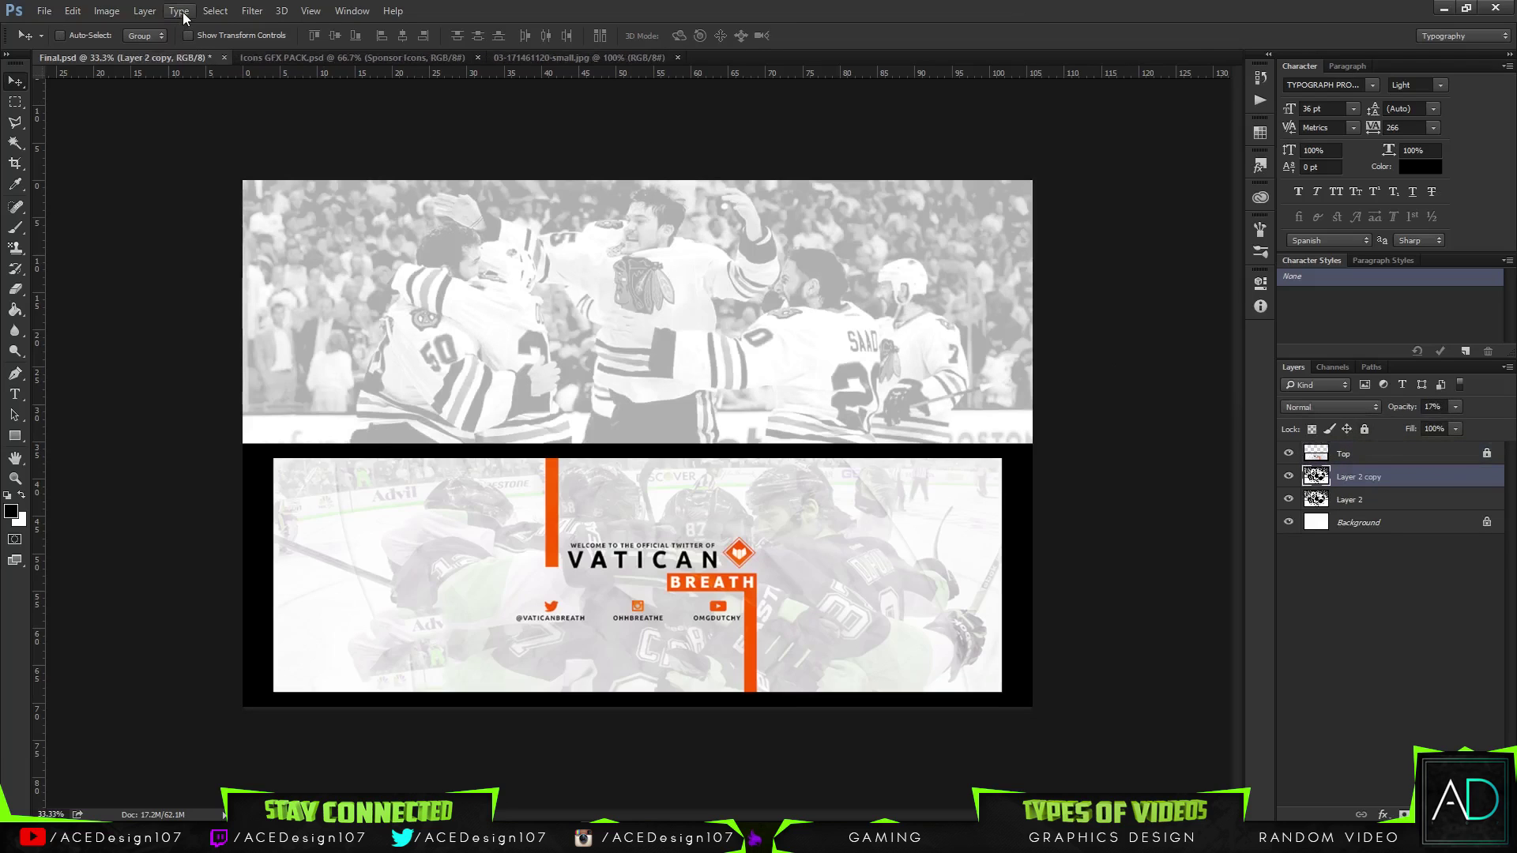
click(252, 11)
mouse_move(267, 185)
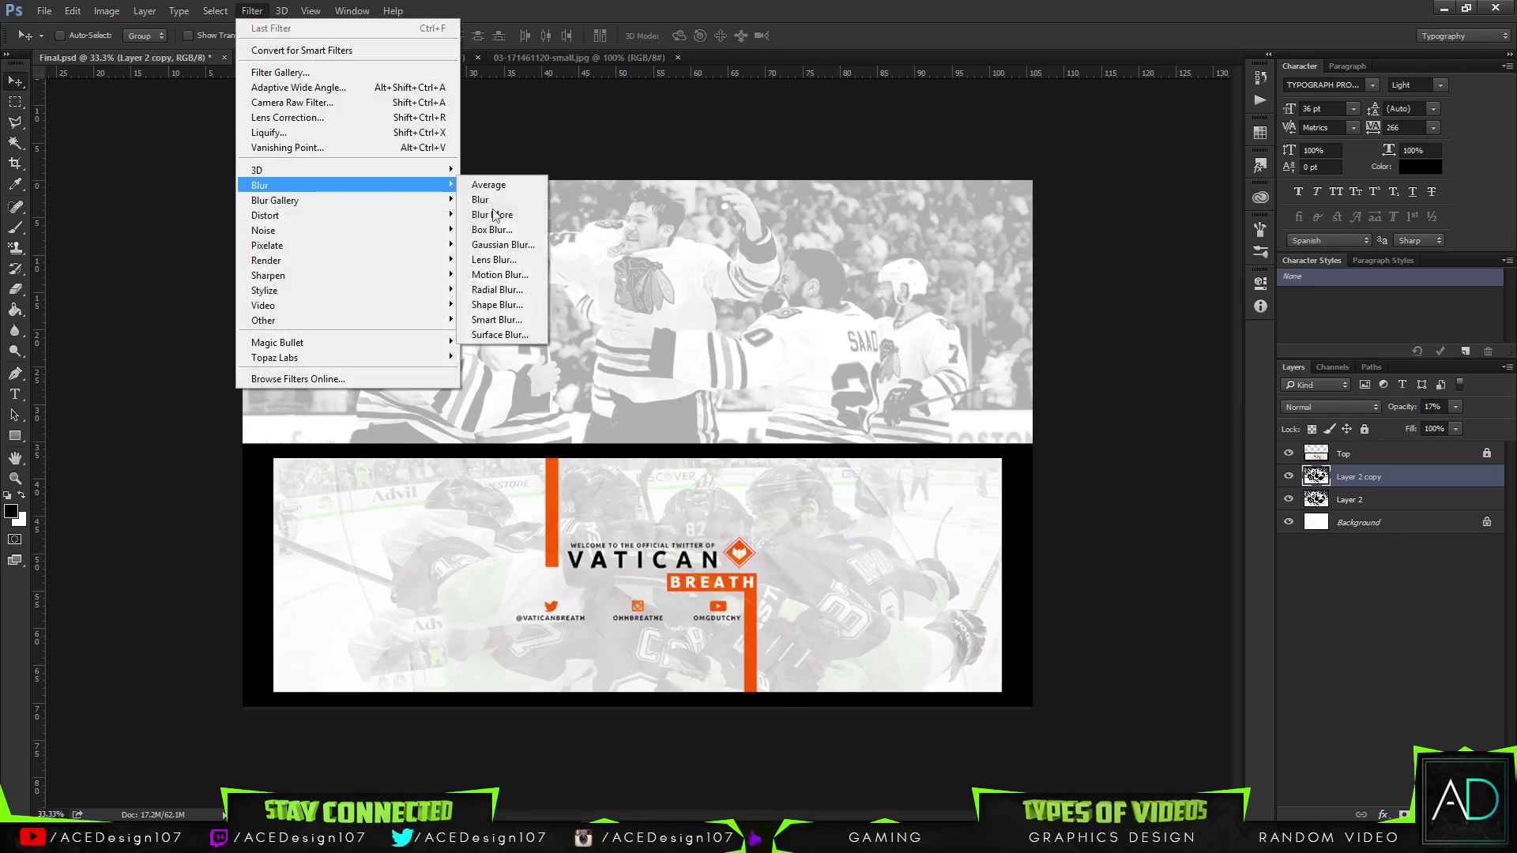
click(490, 245)
drag(989, 454, 1056, 457)
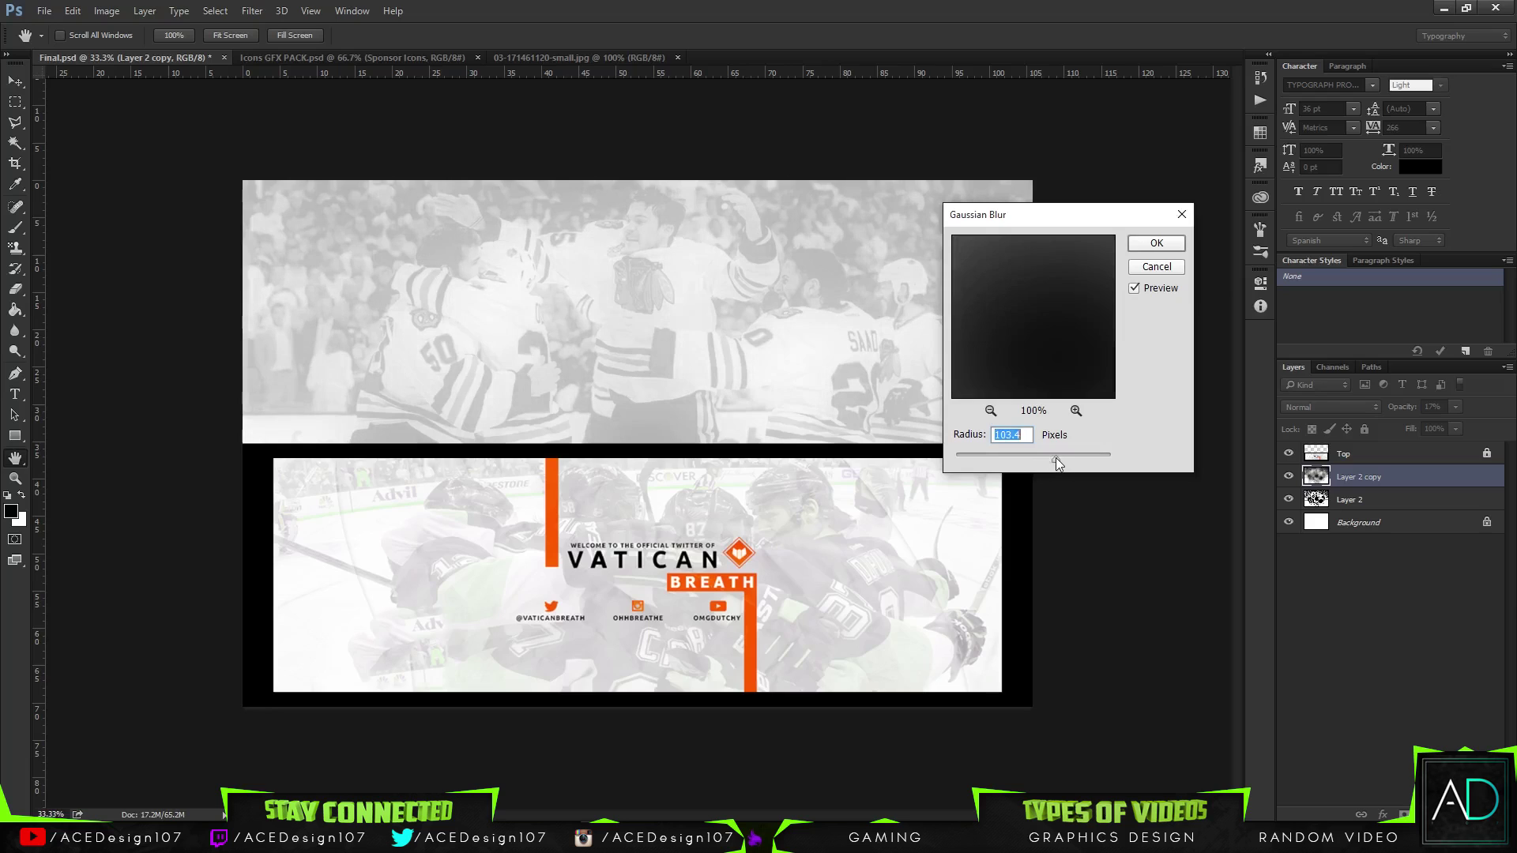
click(1152, 245)
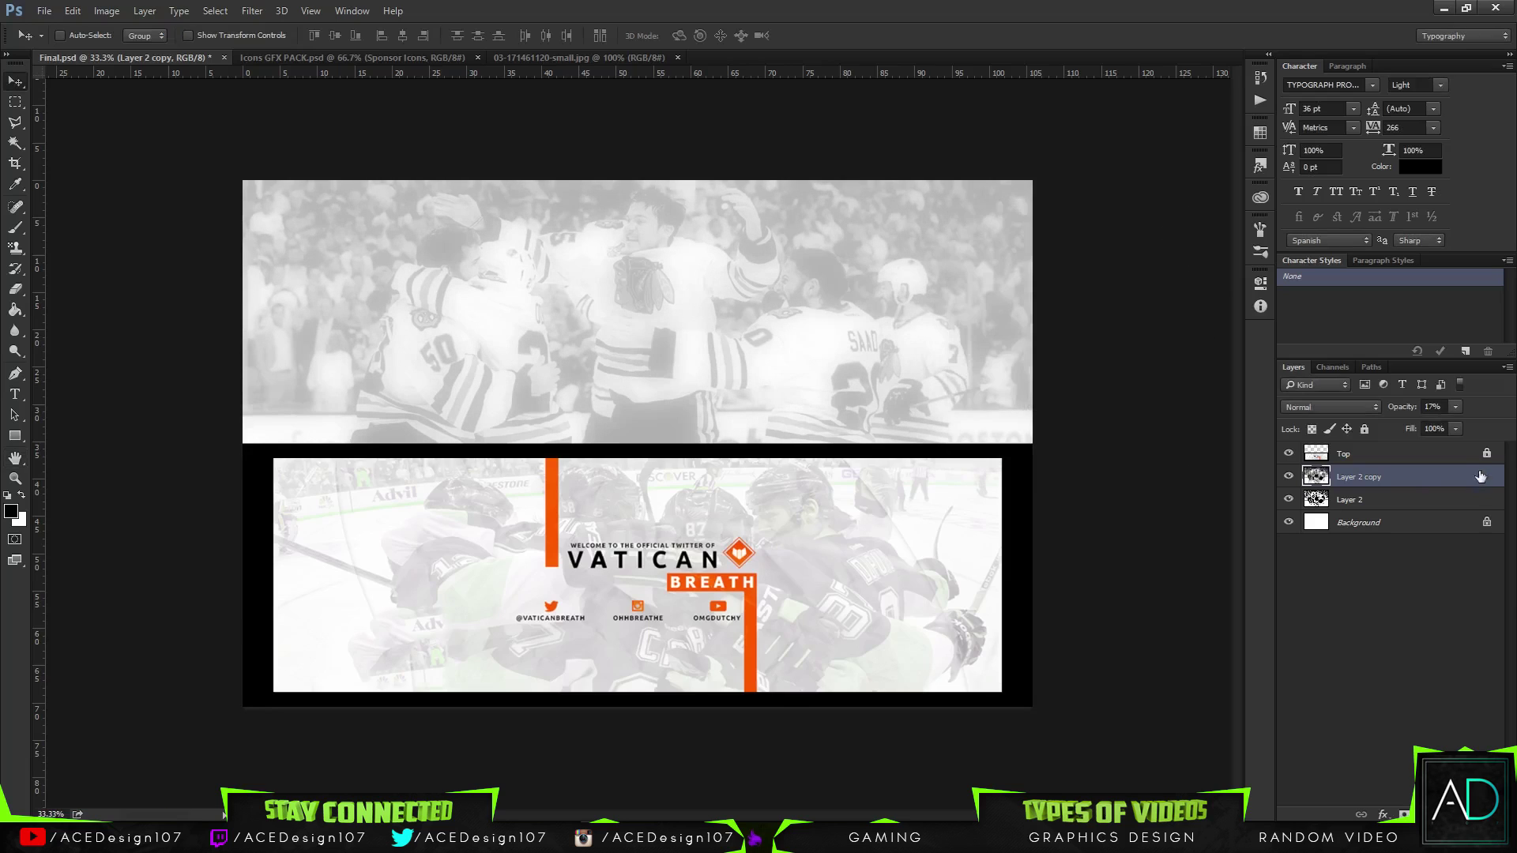
- Lower the blurred Layer 2 copy's opacity
mouse_move(1454, 406)
mouse_down()
mouse_move(1435, 429)
mouse_move(1484, 424)
mouse_move(1438, 426)
mouse_up()
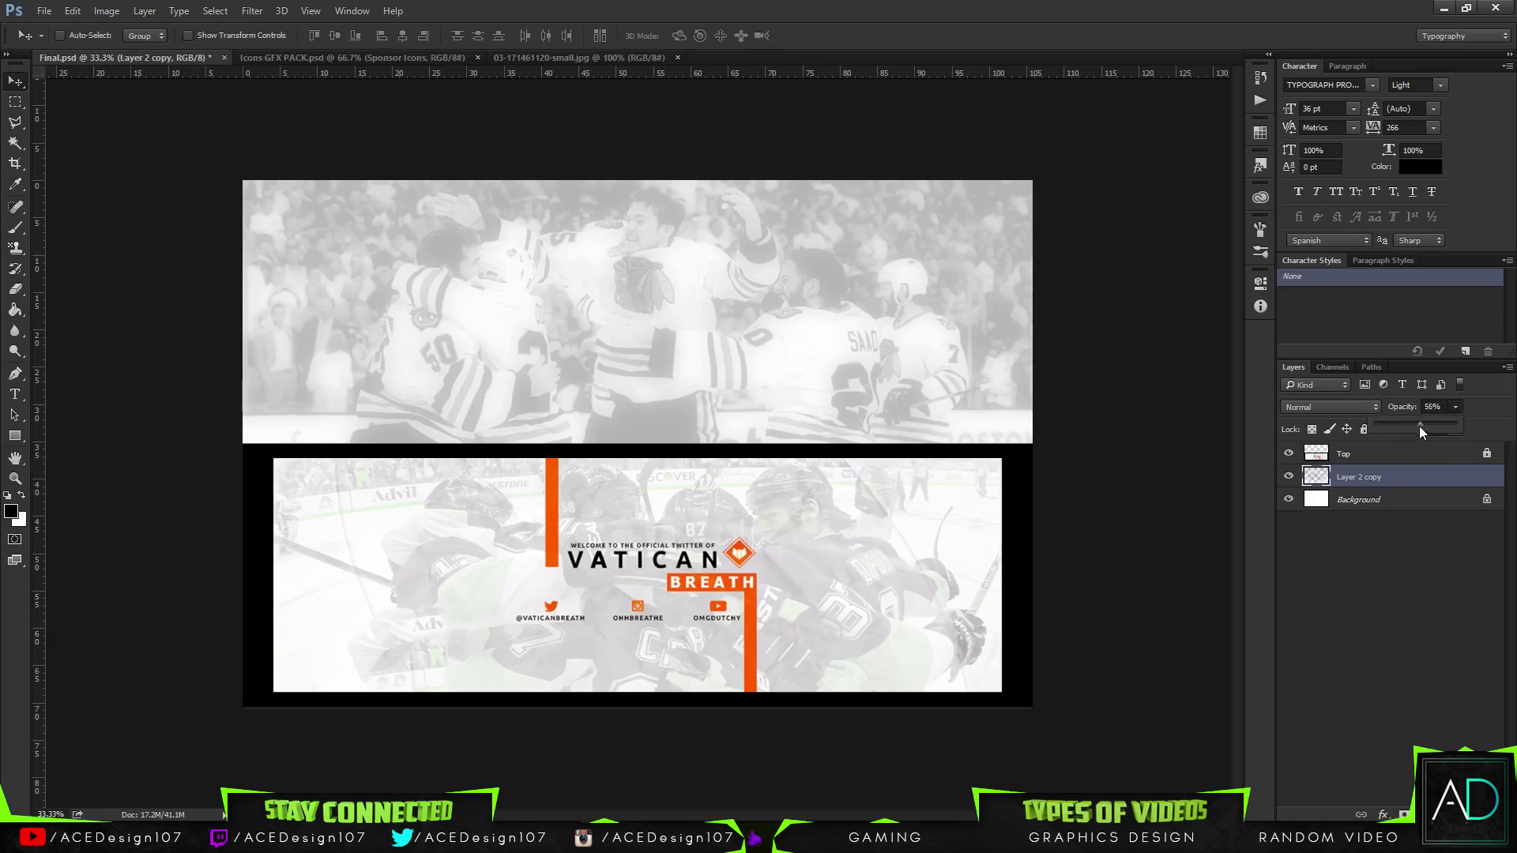
mouse_move(1419, 425)
mouse_down()
mouse_move(1398, 428)
mouse_move(1439, 420)
mouse_up()
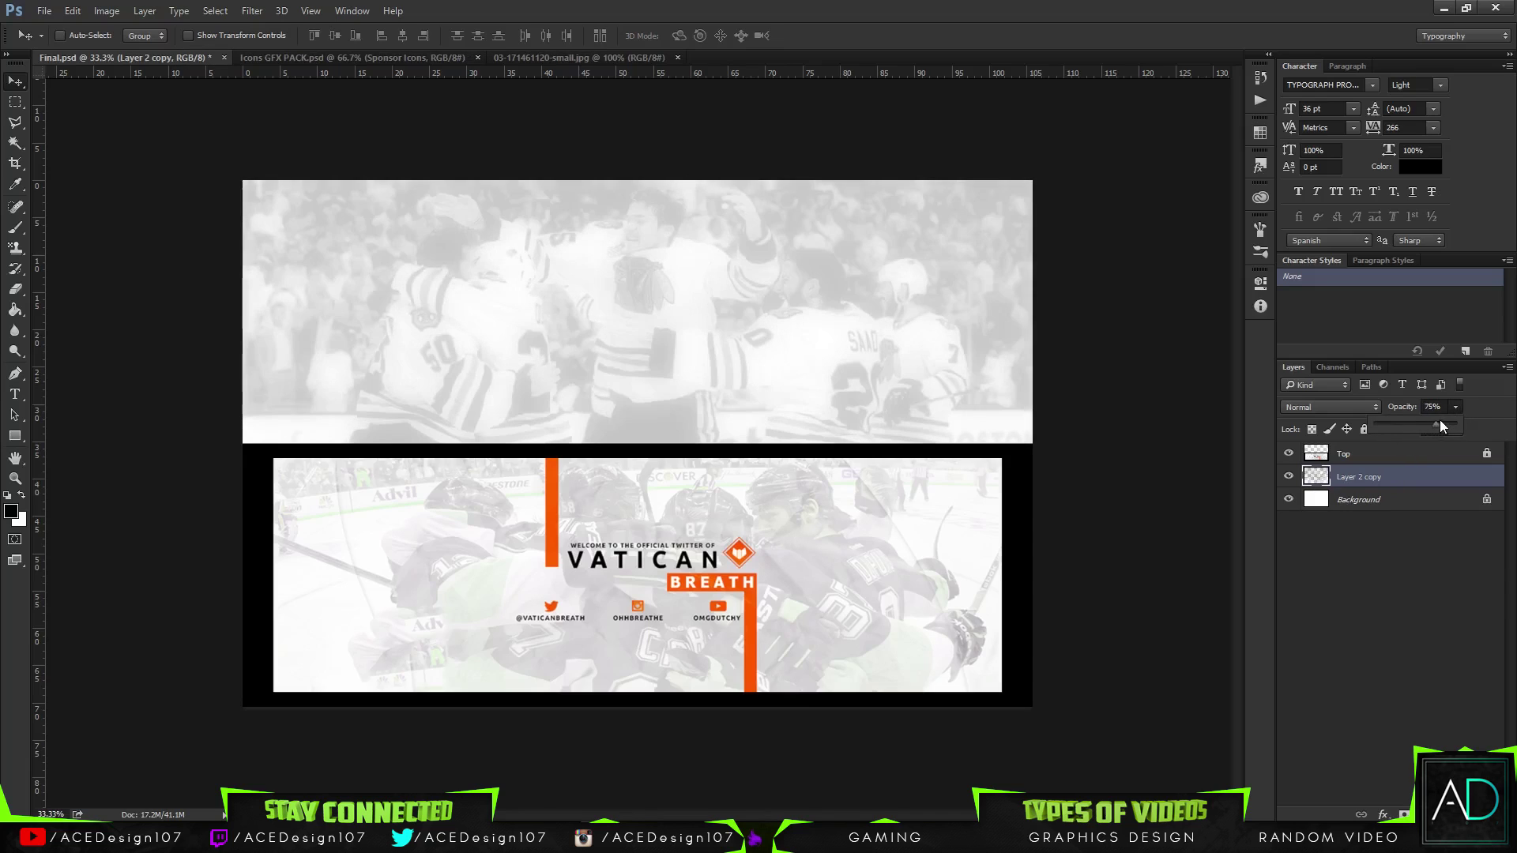
click(1410, 499)
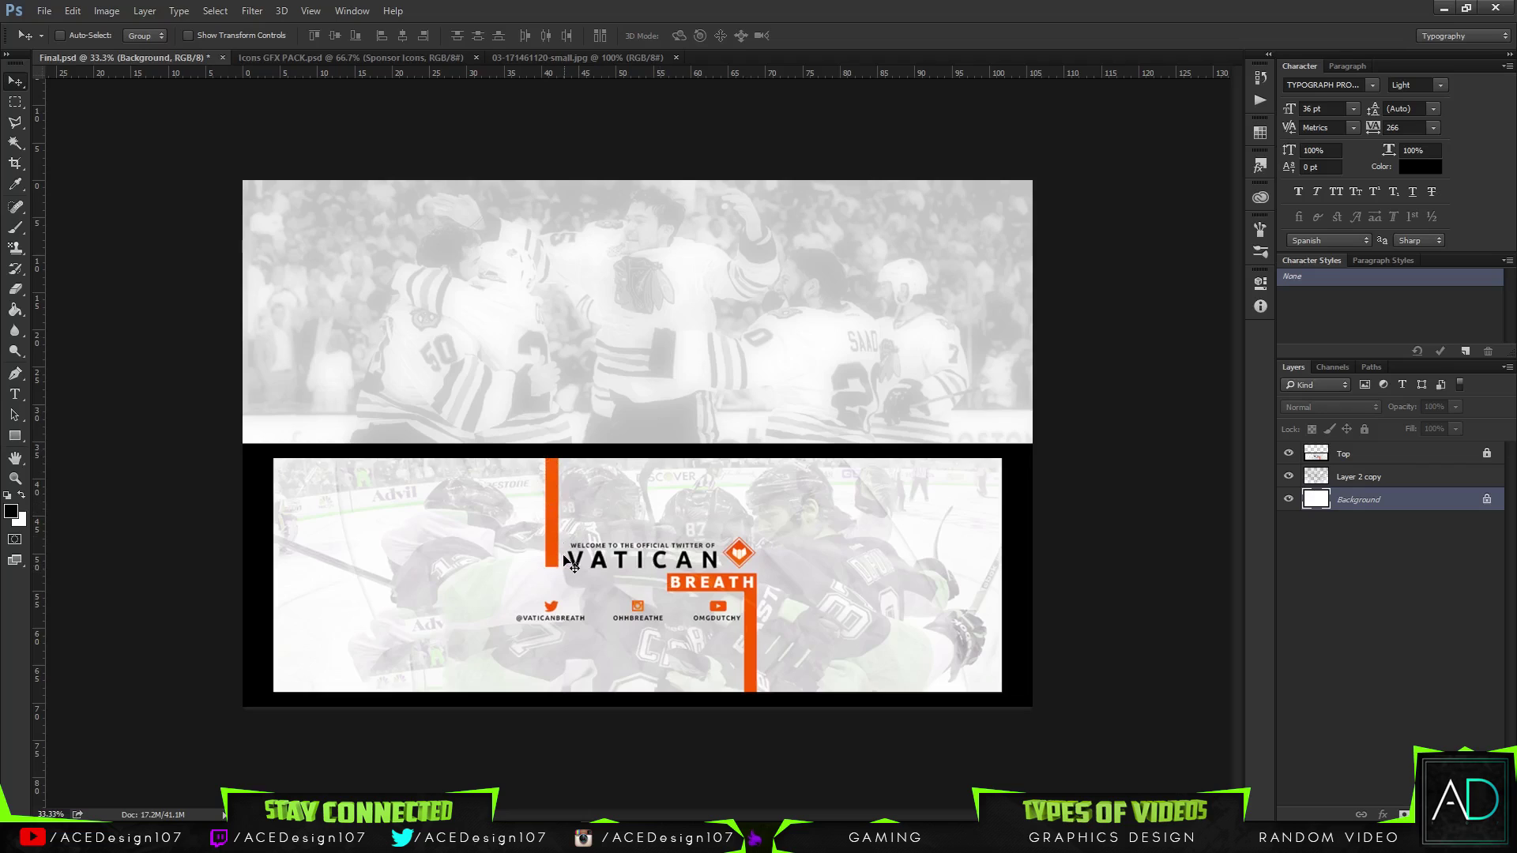
- Add a new empty layer above Layer 2 copy
key(t)
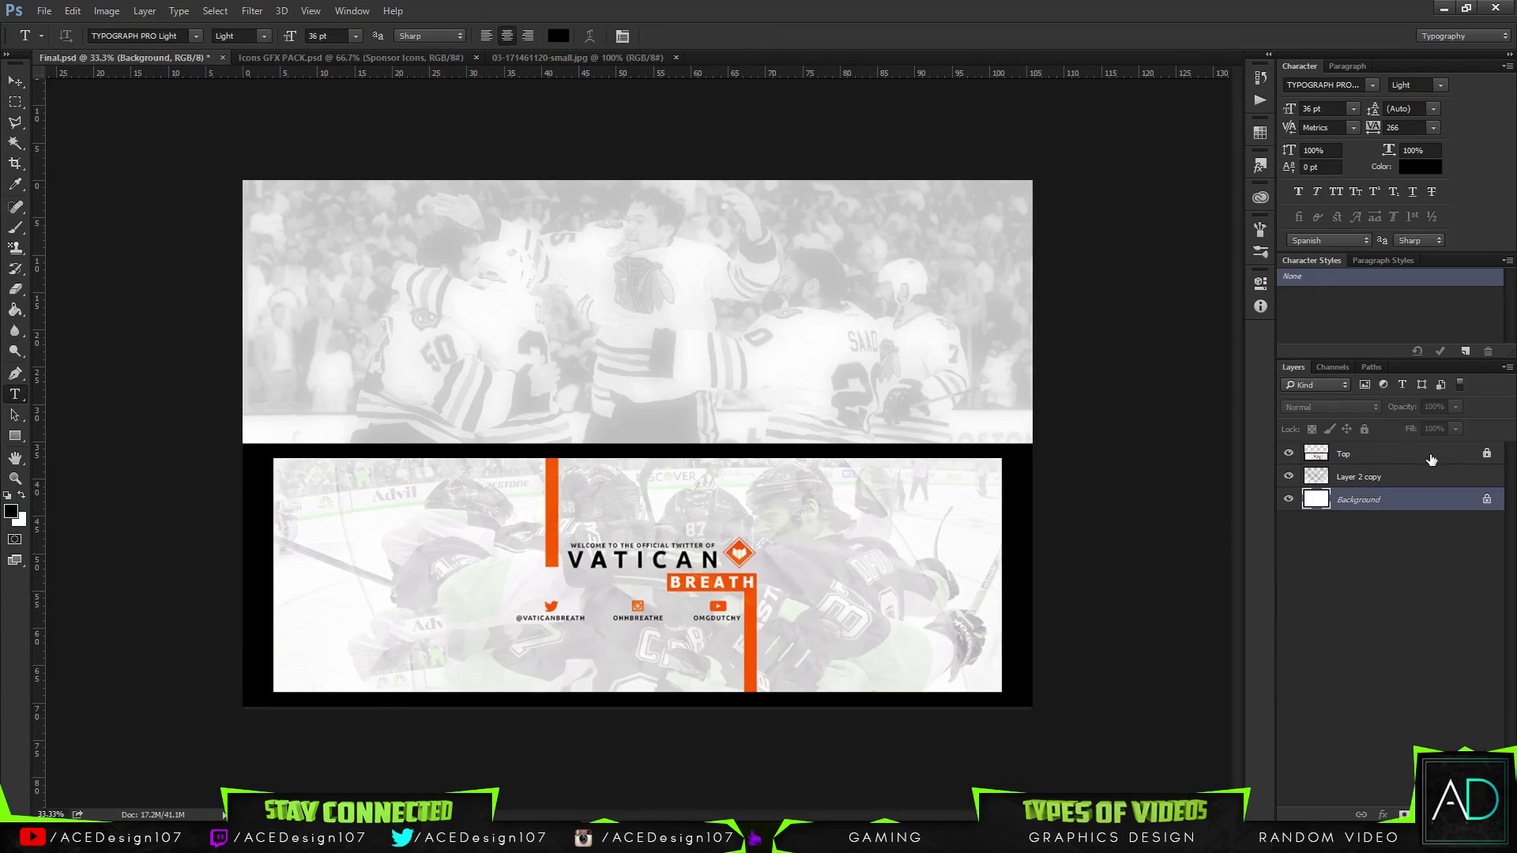
click(1414, 479)
key(ctrl+shift+alt+n)
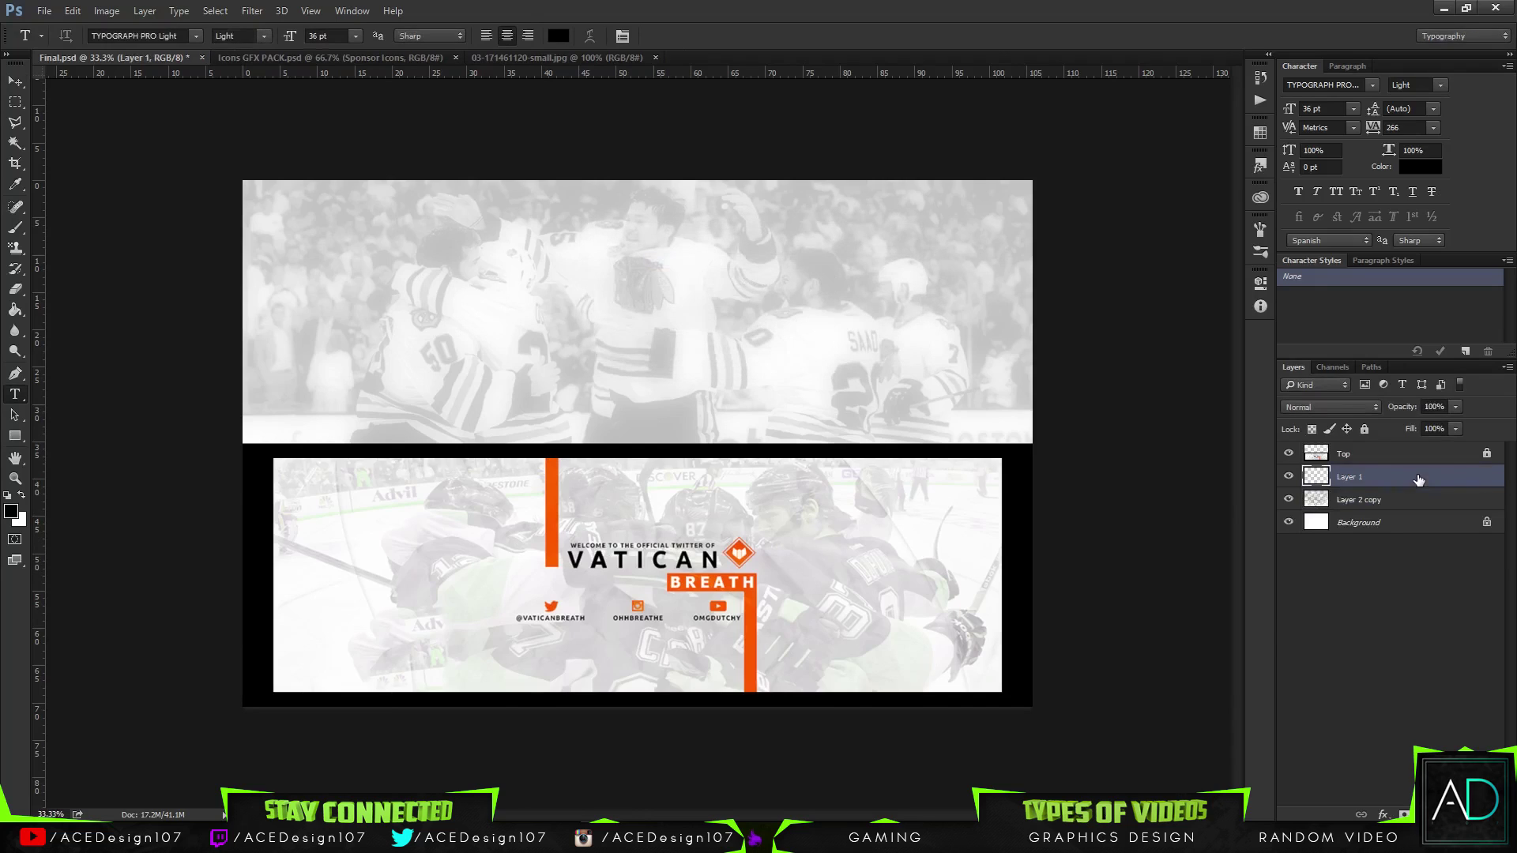
- Draw a tall narrow rectangular selection down to a new horizontal guide
key(m)
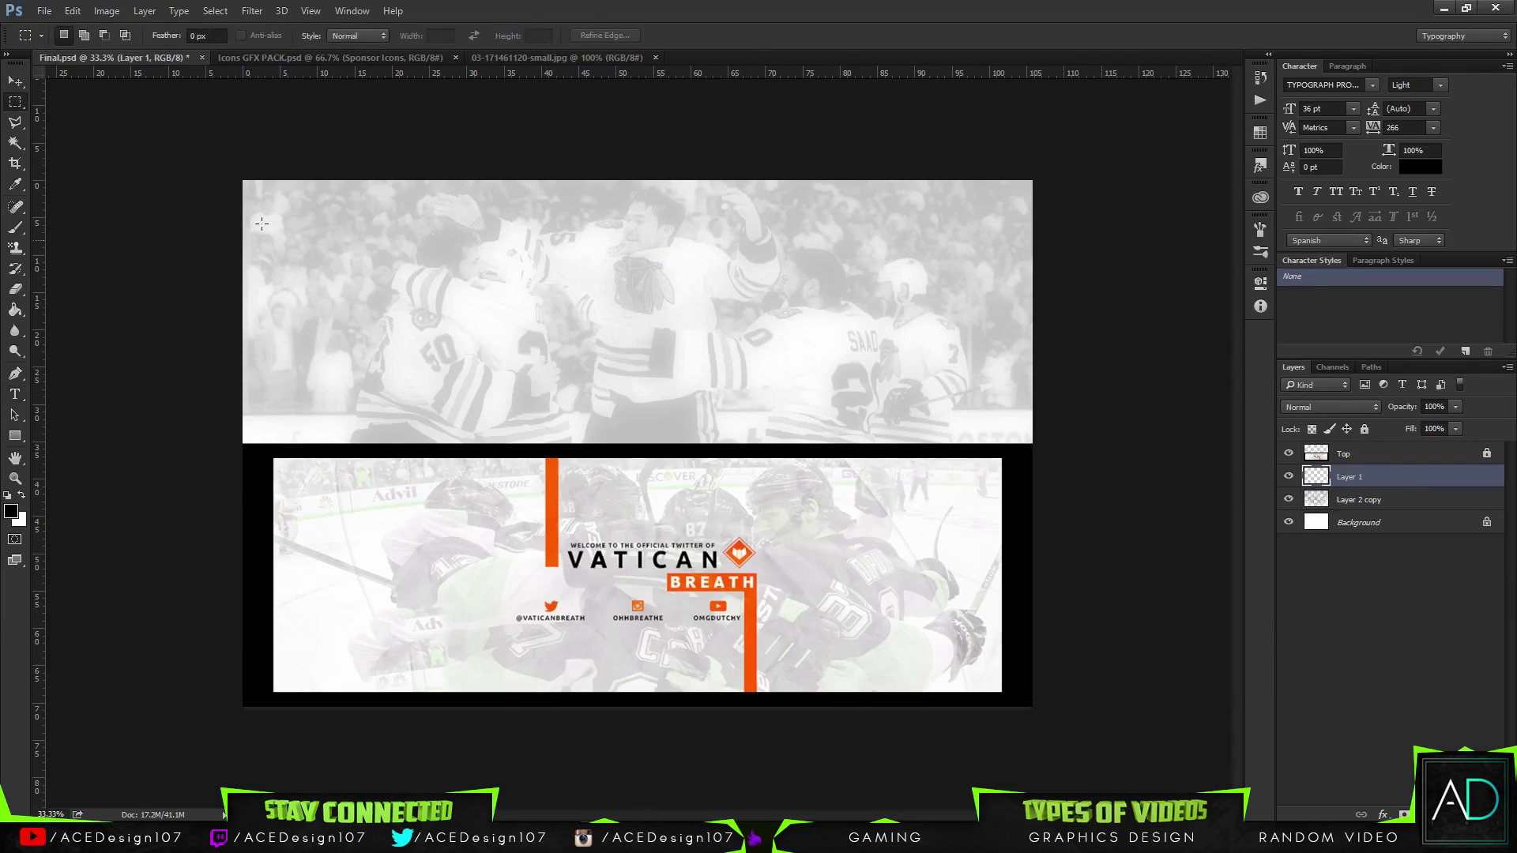
drag(529, 162, 542, 291)
key(ctrl+d)
drag(557, 74, 561, 317)
drag(540, 166, 555, 318)
- Set the foreground colour to orange #ff9600 for the bar
key(g)
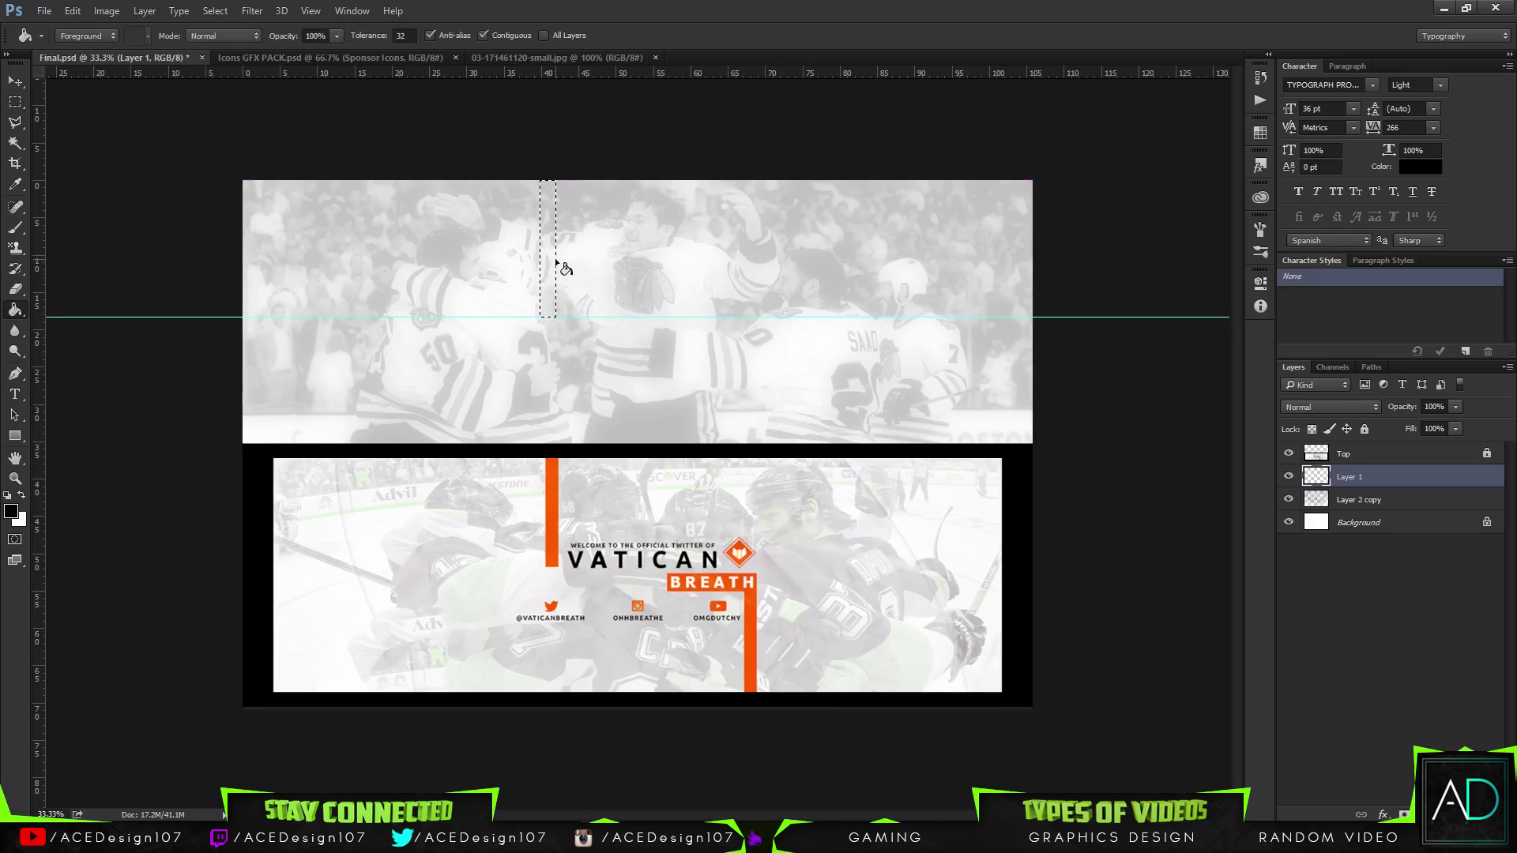
click(11, 511)
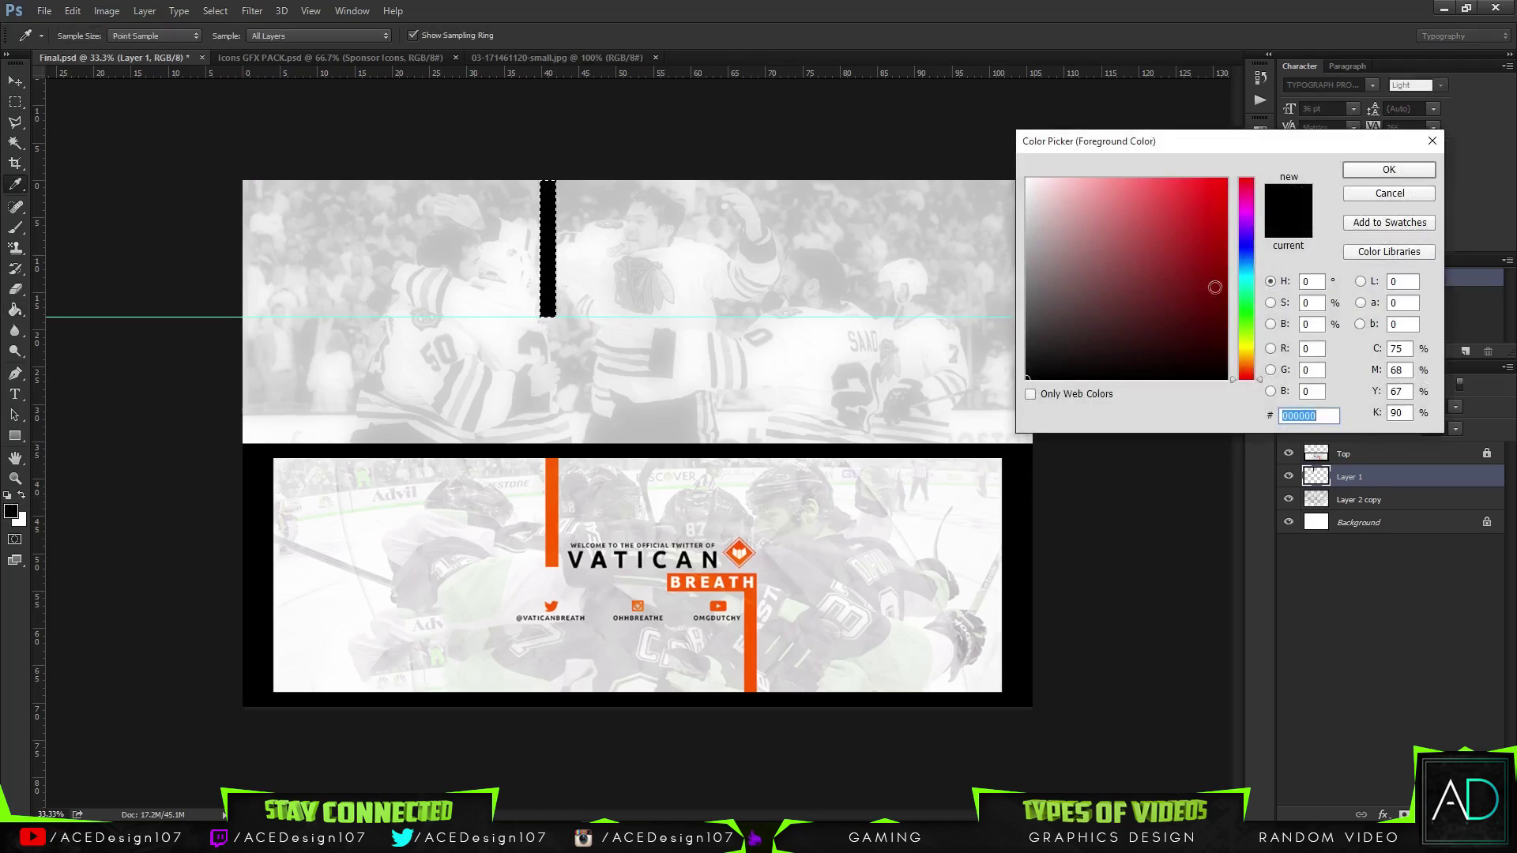
click(1241, 355)
text(ff9600)
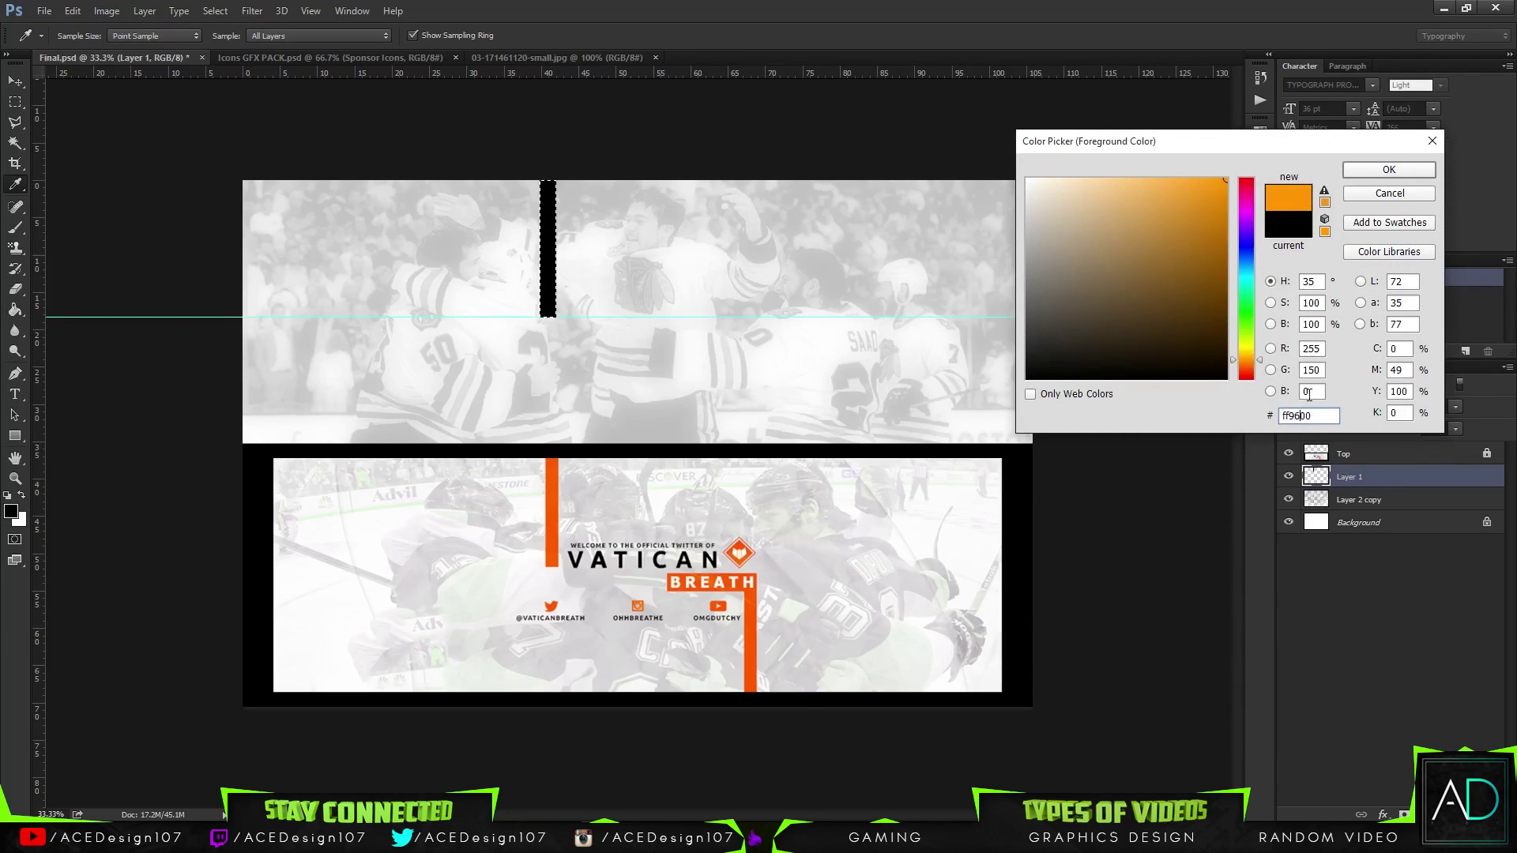
click(1388, 170)
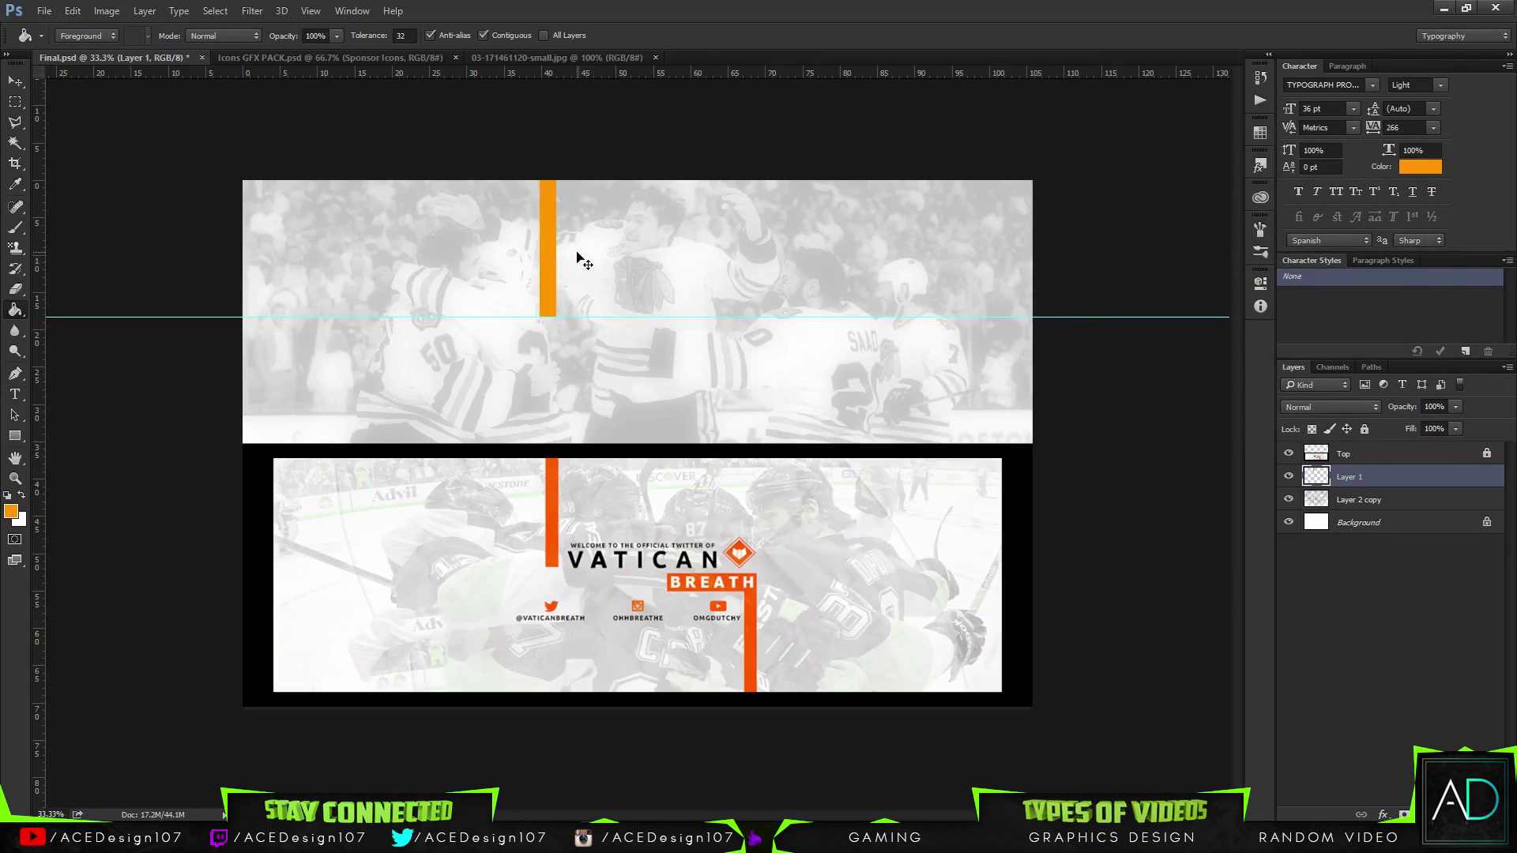
- Deepen the bar's orange with Hue/Saturation, shifting the hue and setting lightness -8
key(ctrl+u)
drag(1069, 322, 1085, 320)
text(0)
mouse_move(1069, 363)
mouse_down()
mouse_move(1039, 364)
mouse_move(1064, 366)
mouse_up()
drag(1070, 282, 1065, 289)
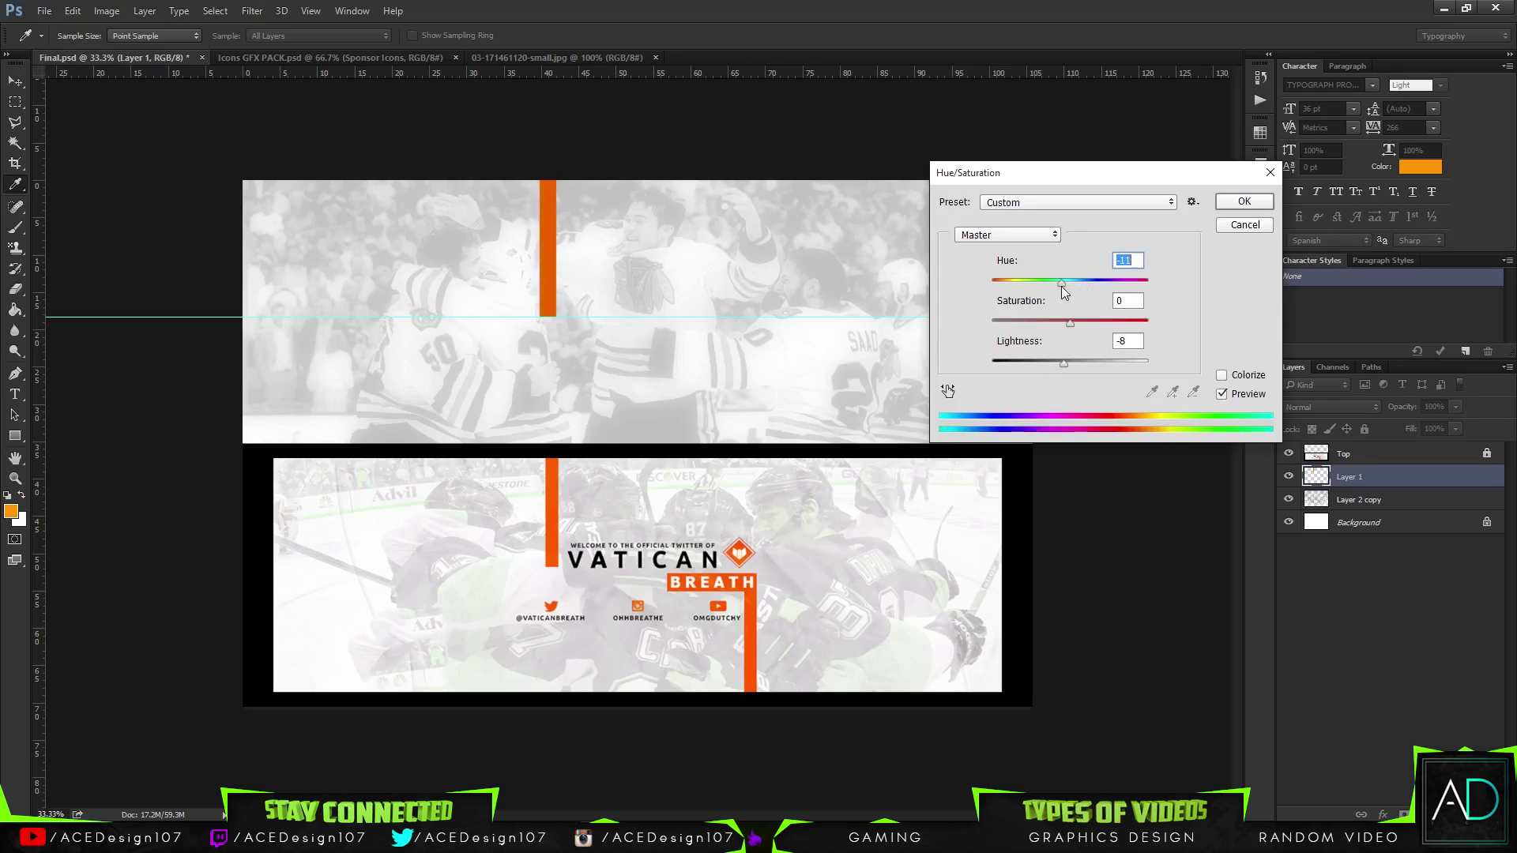
drag(1067, 285, 1065, 285)
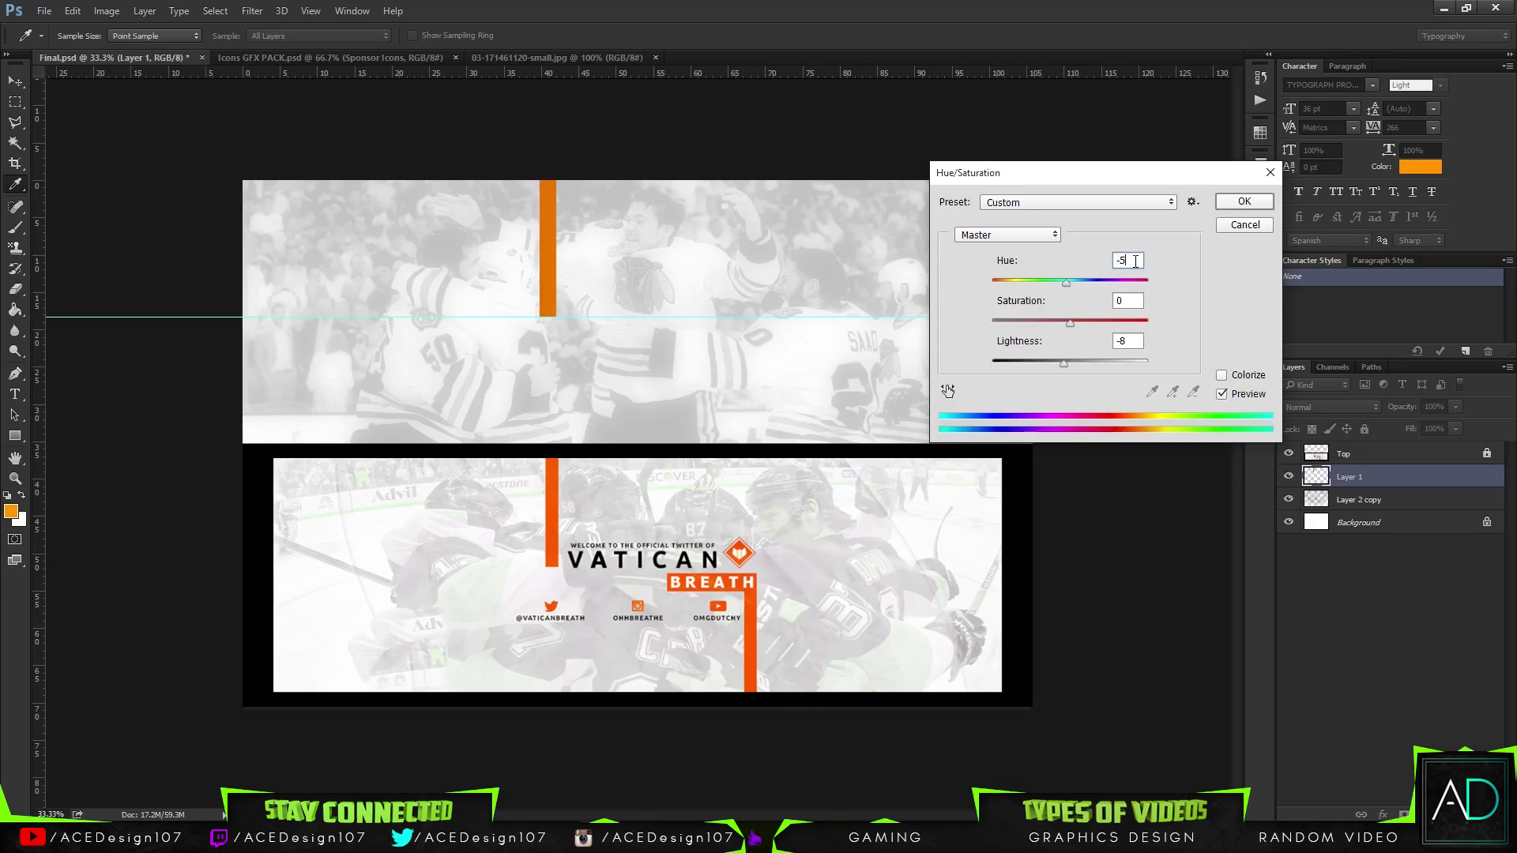
click(1226, 207)
- Make the orange bar slightly narrower
key(g)
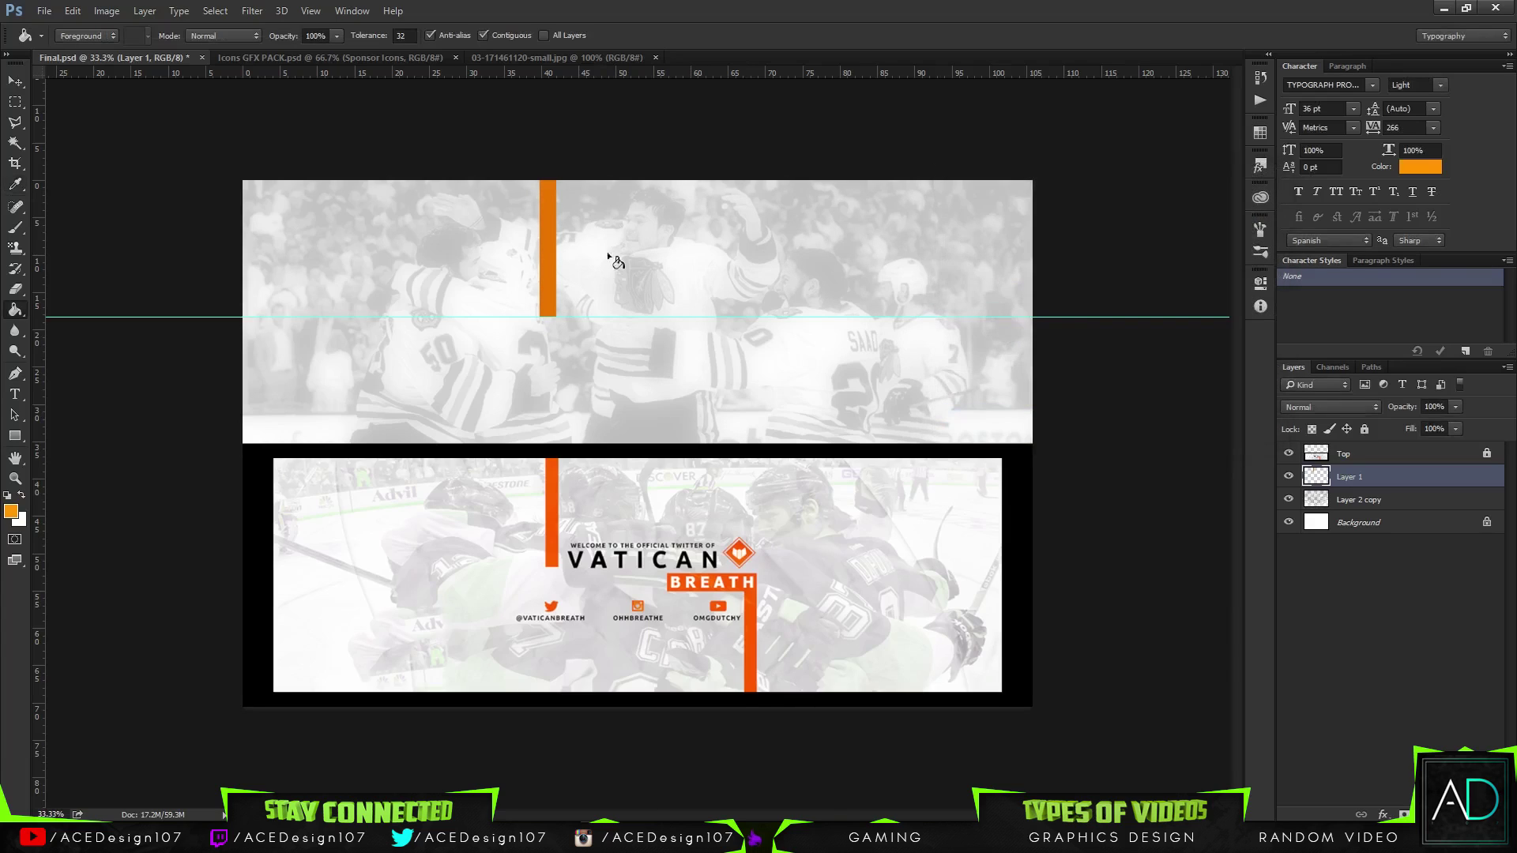
key(ctrl+t)
drag(558, 250, 557, 253)
key(Return)
- Duplicate the bar, rotate the copy 180° and move it to the photo's lower right
key(ctrl+j)
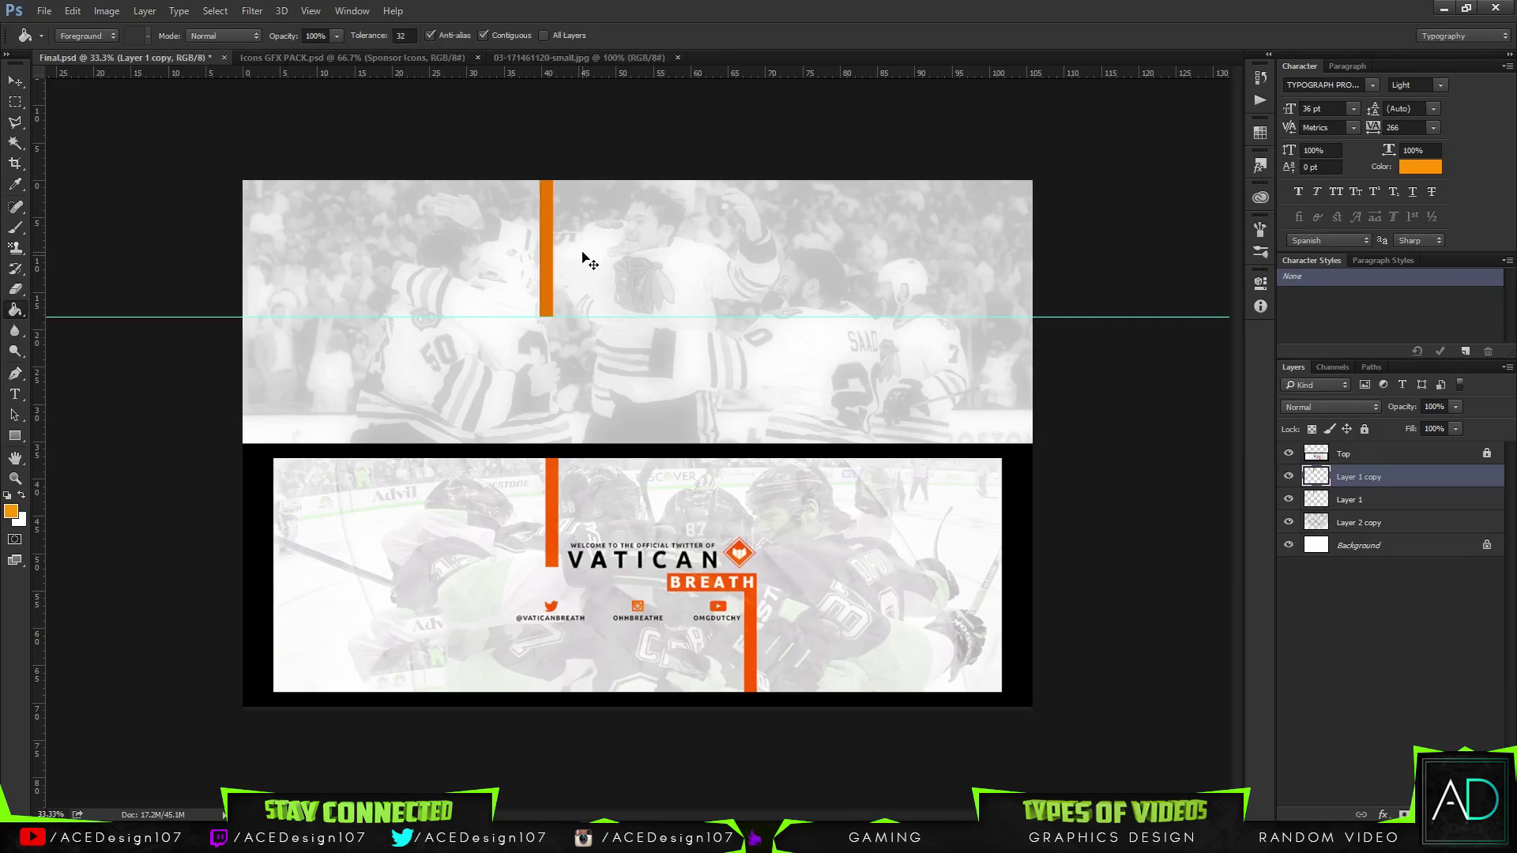
key(ctrl+t)
drag(576, 169, 474, 447)
mouse_move(545, 293)
mouse_down()
mouse_move(600, 306)
mouse_move(715, 431)
mouse_move(763, 423)
mouse_up()
key(Return)
key(g)
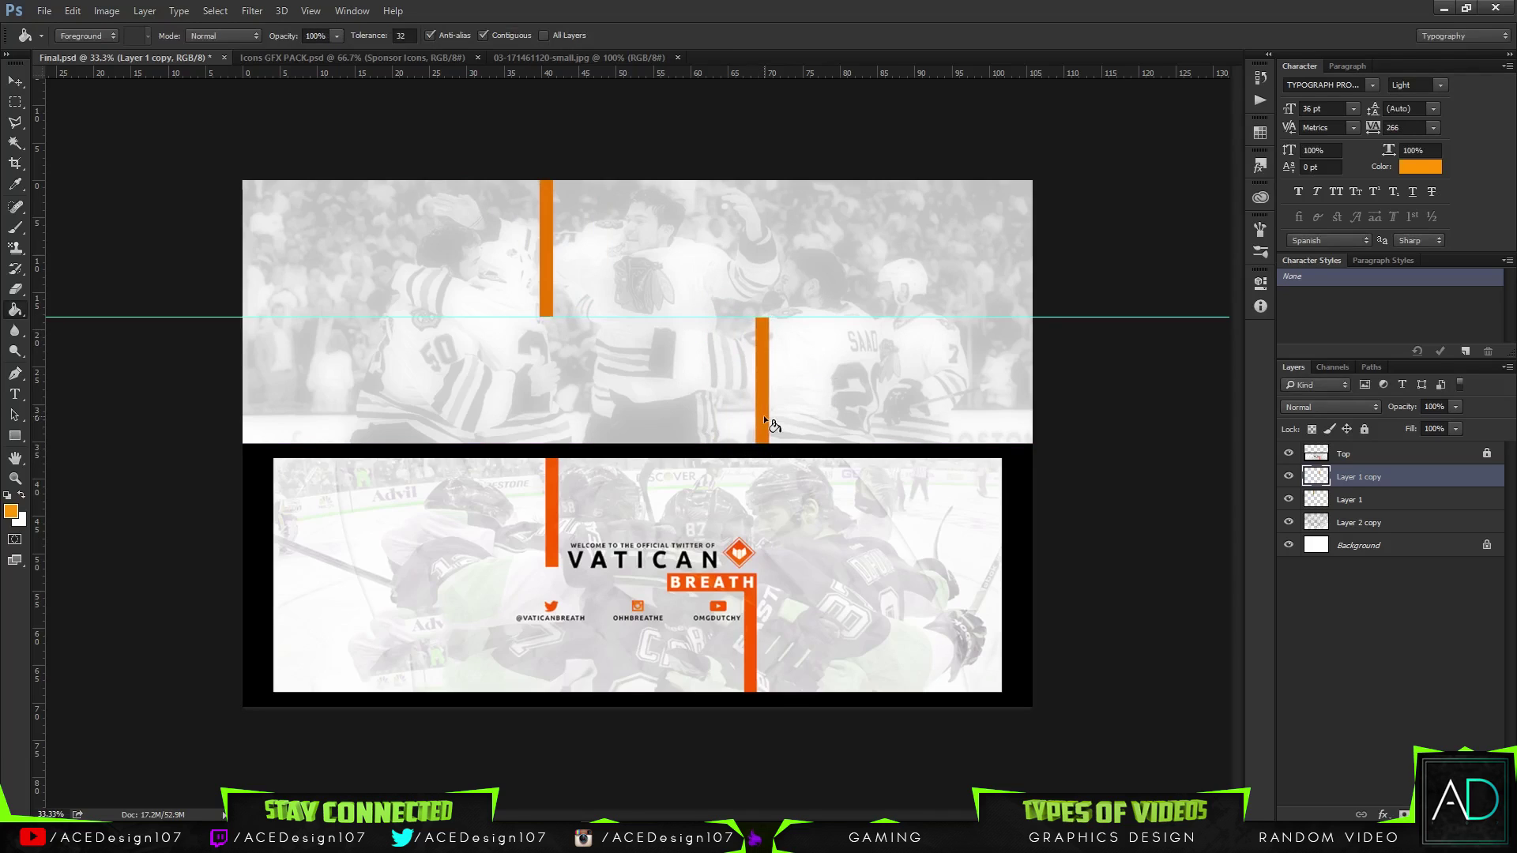
- Duplicate the bar again, rotate it horizontal onto the guide line and shorten it
key(ctrl+j)
key(ctrl+t)
drag(806, 279, 656, 339)
mouse_move(739, 391)
mouse_down()
mouse_move(673, 360)
mouse_move(661, 324)
mouse_move(702, 345)
mouse_up()
key(Return)
key(g)
key(ctrl+t)
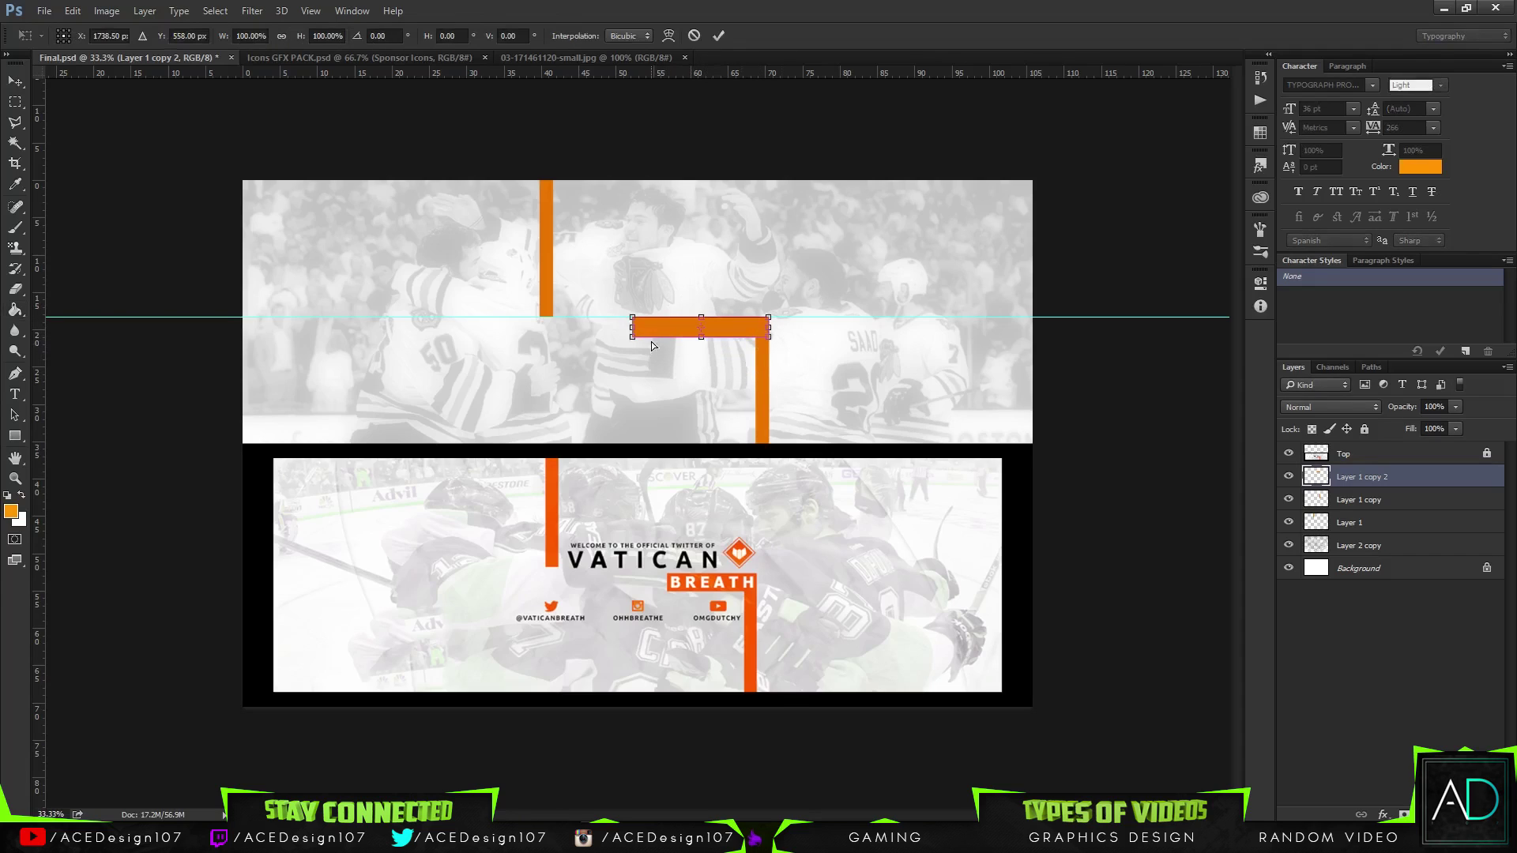
drag(636, 325, 651, 337)
key(Return)
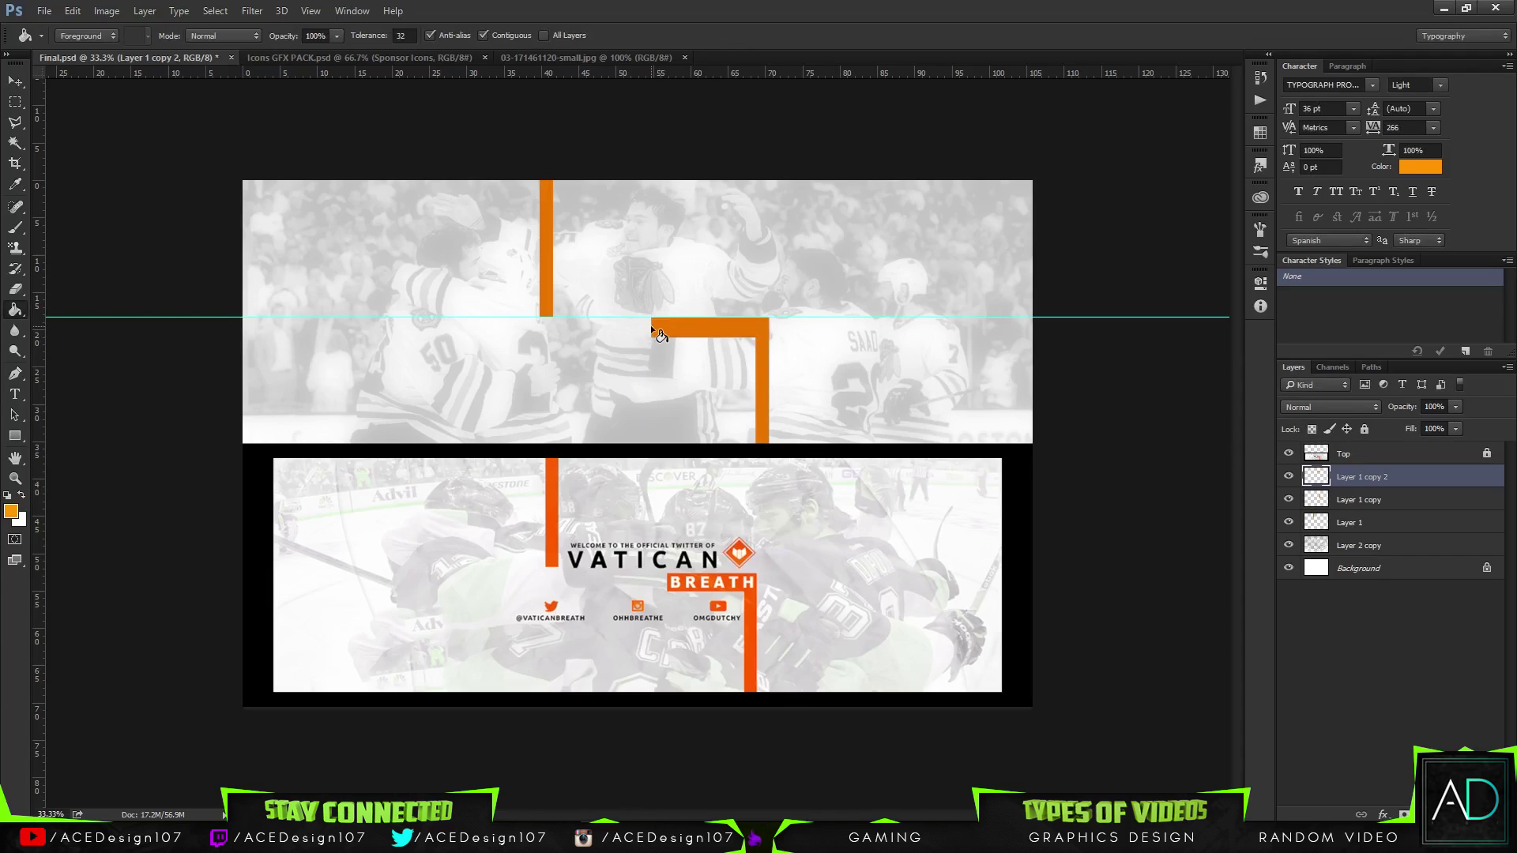
- Clear the horizontal guide from the canvas
key(t)
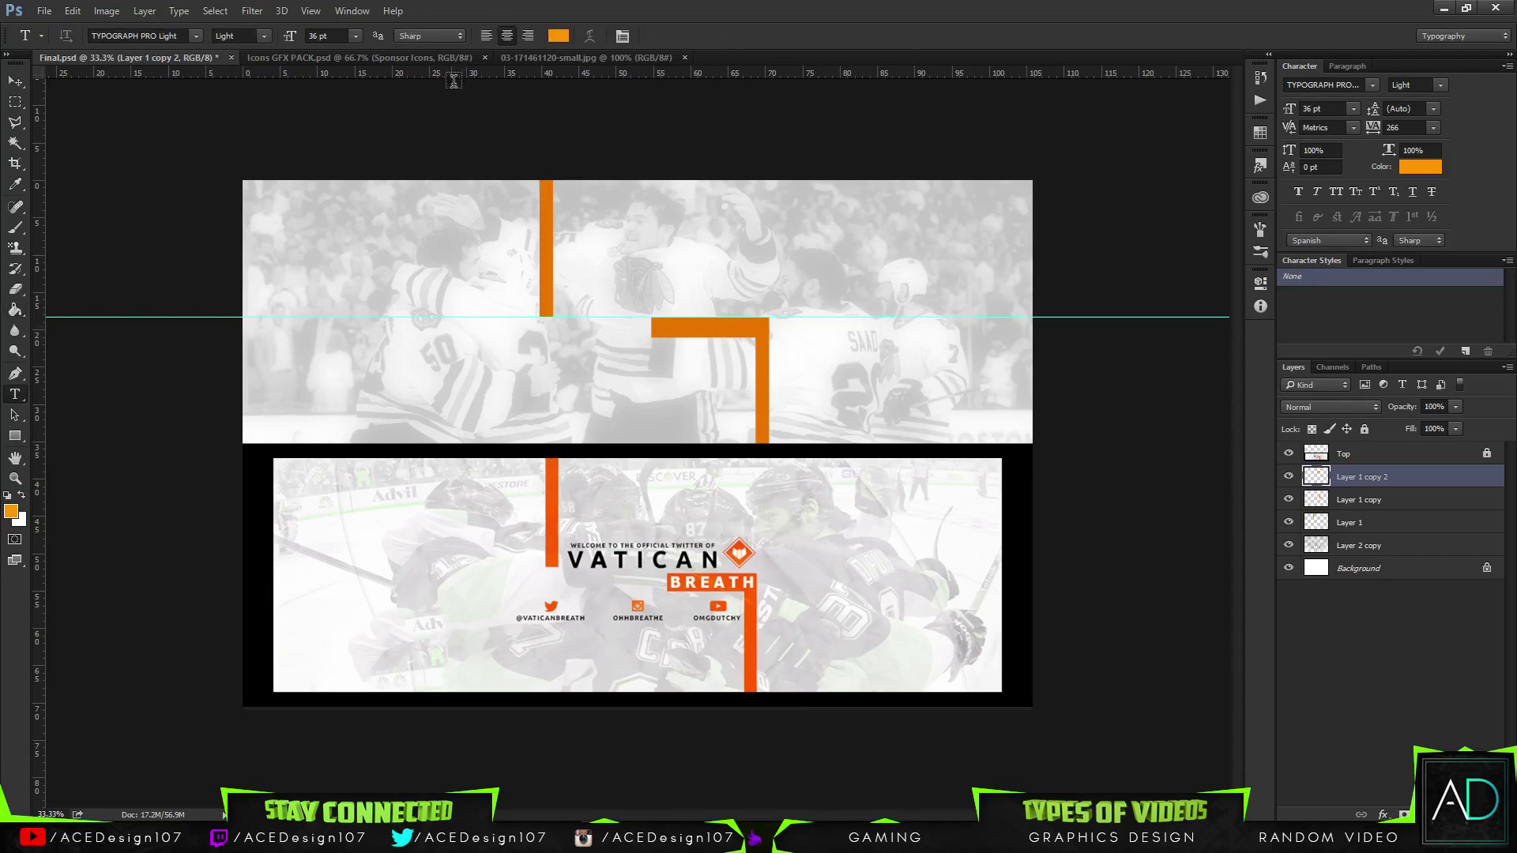
click(311, 11)
click(355, 372)
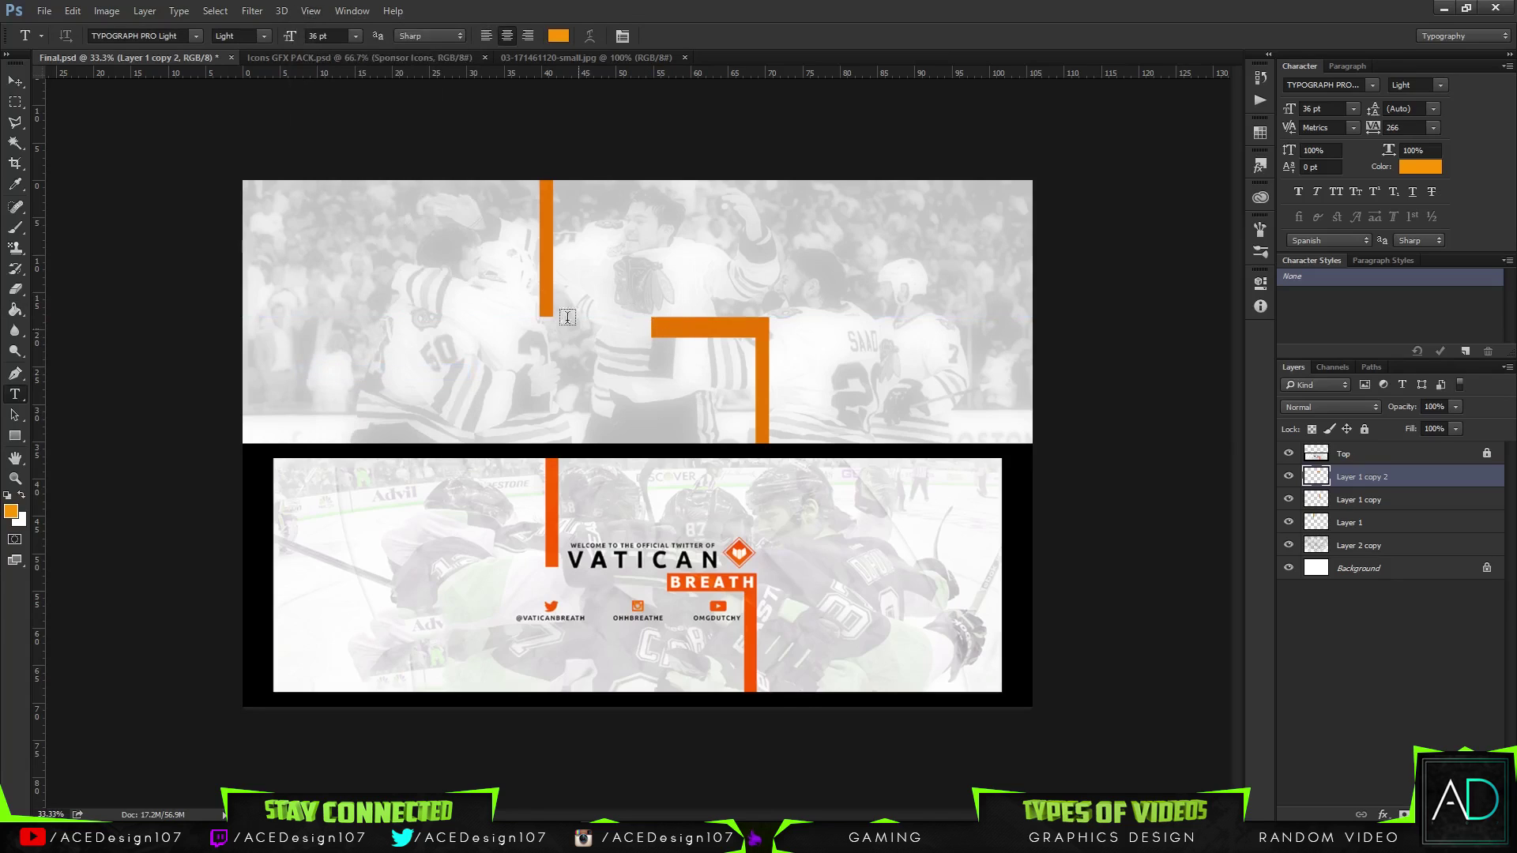
- Type VATICAN in black Code Bold Regular on the top photo
click(143, 35)
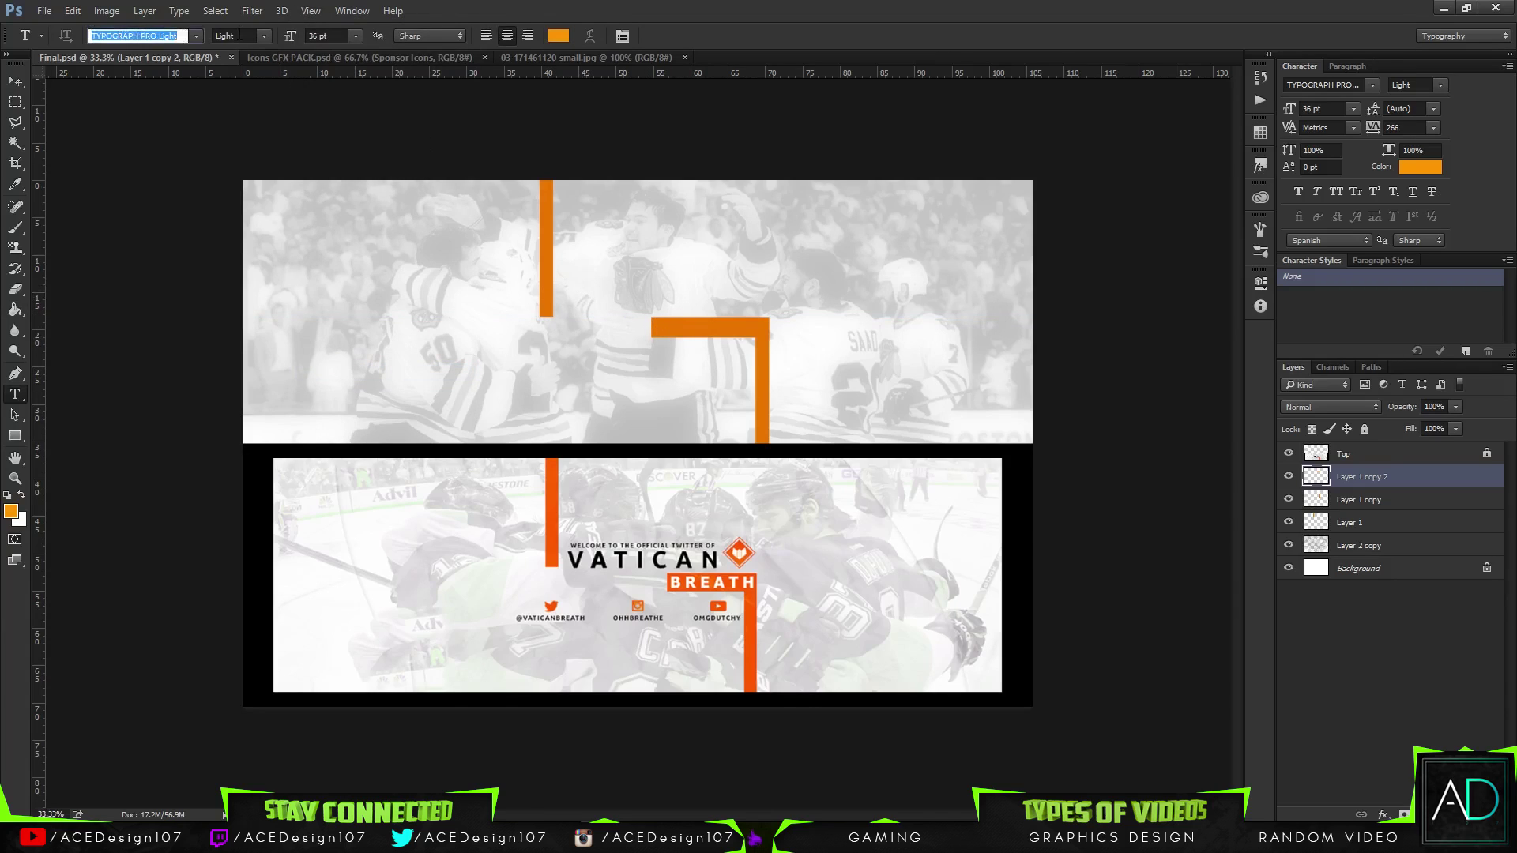
text(code)
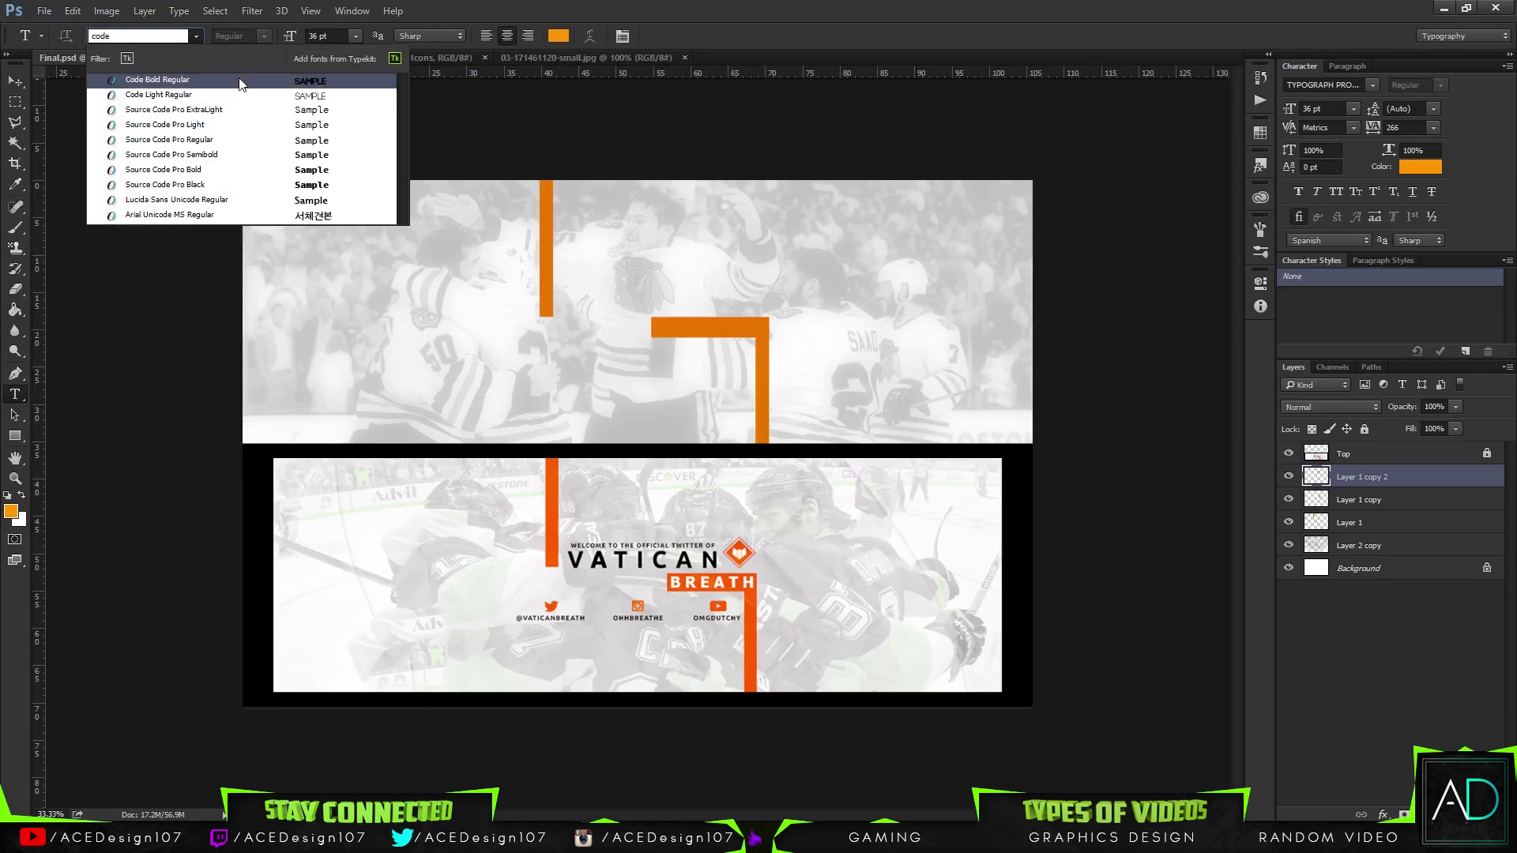
click(260, 80)
click(643, 281)
click(556, 34)
click(1059, 341)
click(1388, 173)
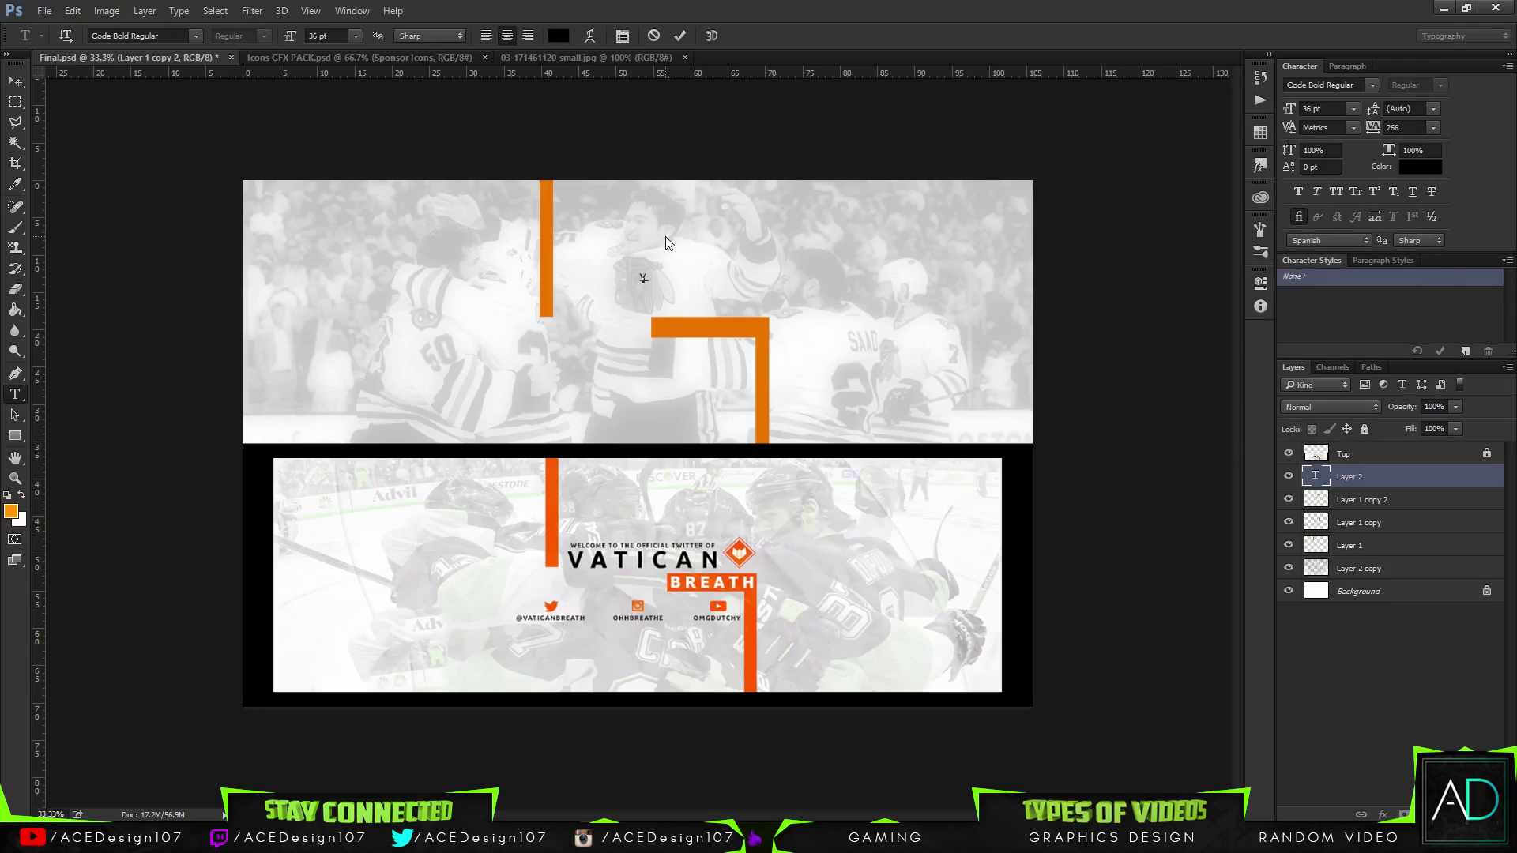
key(BackSpace)
key(BackSpace)
key(BackSpace)
text(AN)
key(ctrl+Return)
- Enlarge the VATICAN title and nudge it into place between the orange bars
key(ctrl+t)
mouse_move(677, 279)
mouse_down()
mouse_move(735, 279)
mouse_move(692, 301)
mouse_up()
key(Return)
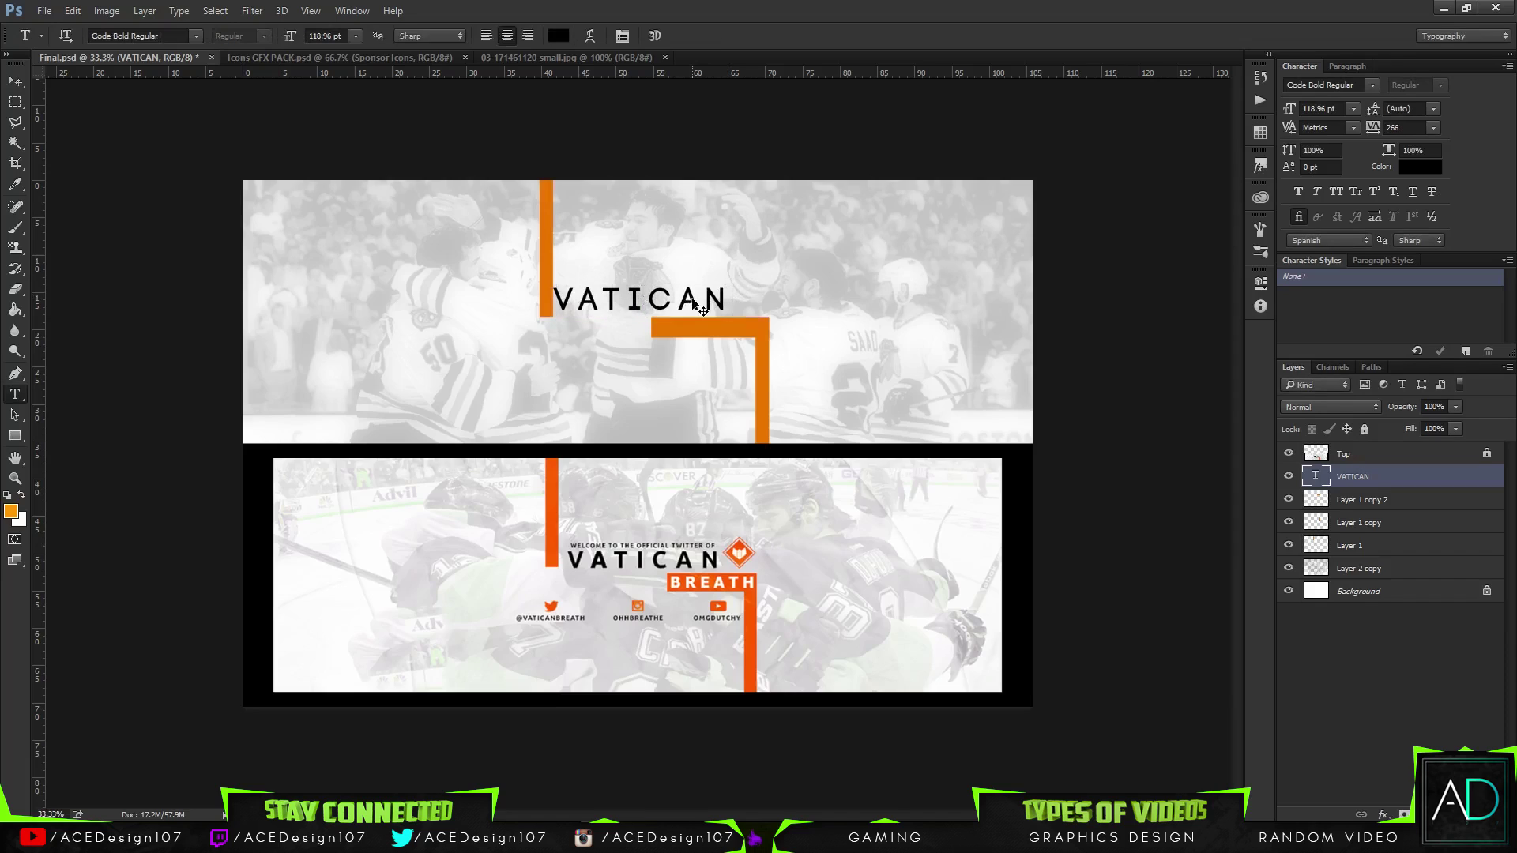
key(ctrl+t)
drag(695, 301, 700, 309)
key(Up)
key(Up)
key(Up)
key(Up)
key(Up)
key(Up)
key(Up)
key(Up)
key(Up)
key(Up)
key(Up)
key(Up)
key(Right)
key(Right)
key(Right)
key(Right)
key(Right)
key(Right)
key(Right)
key(Right)
key(Right)
key(Right)
key(Right)
key(Right)
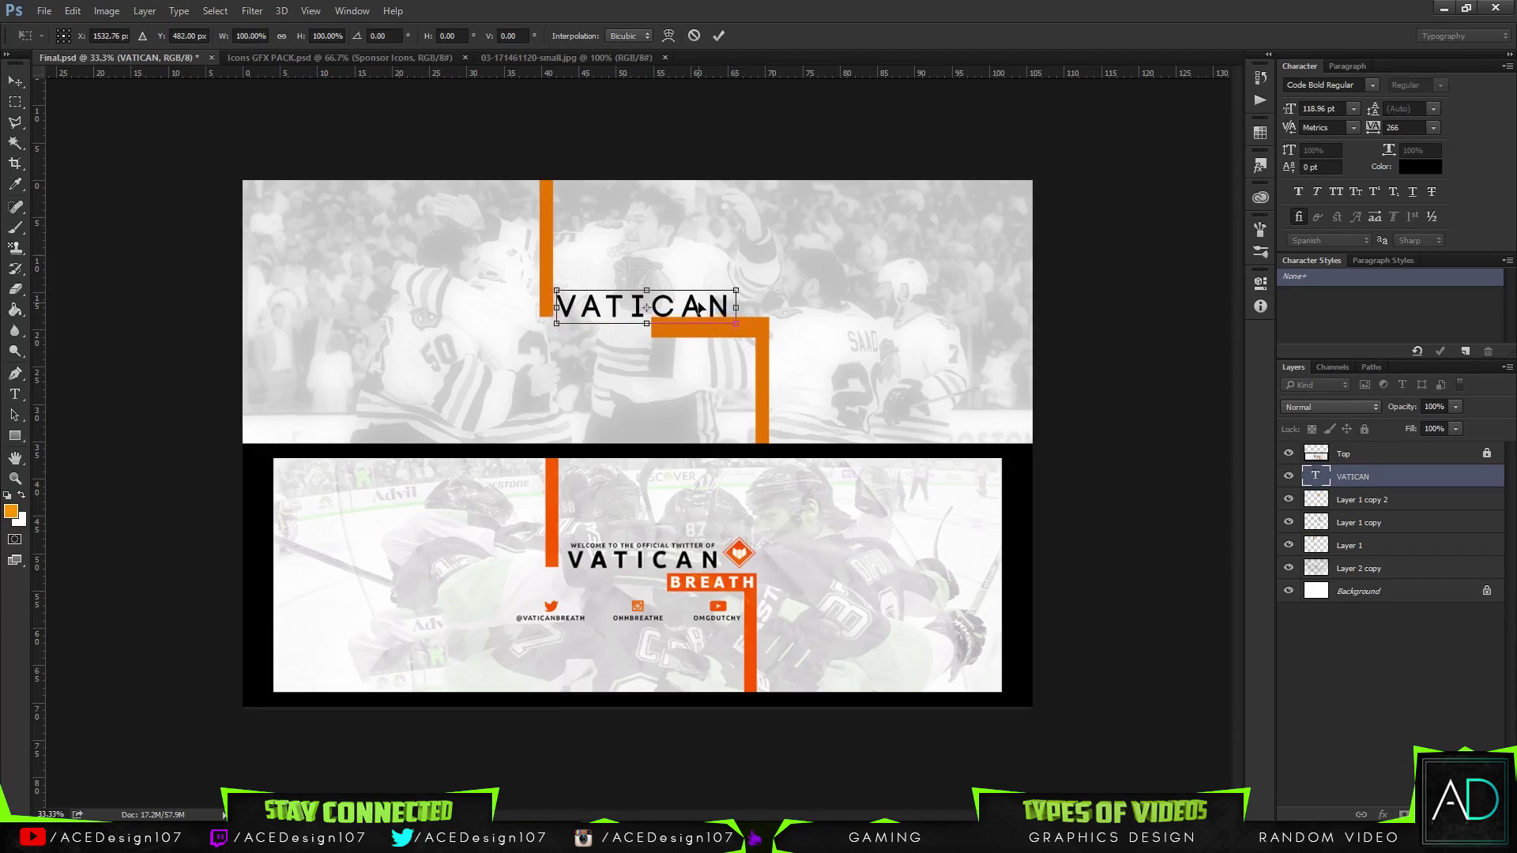
key(Left)
key(Left)
key(Left)
key(Left)
key(Left)
key(Left)
key(Left)
key(Left)
key(Left)
key(Up)
key(Up)
key(Up)
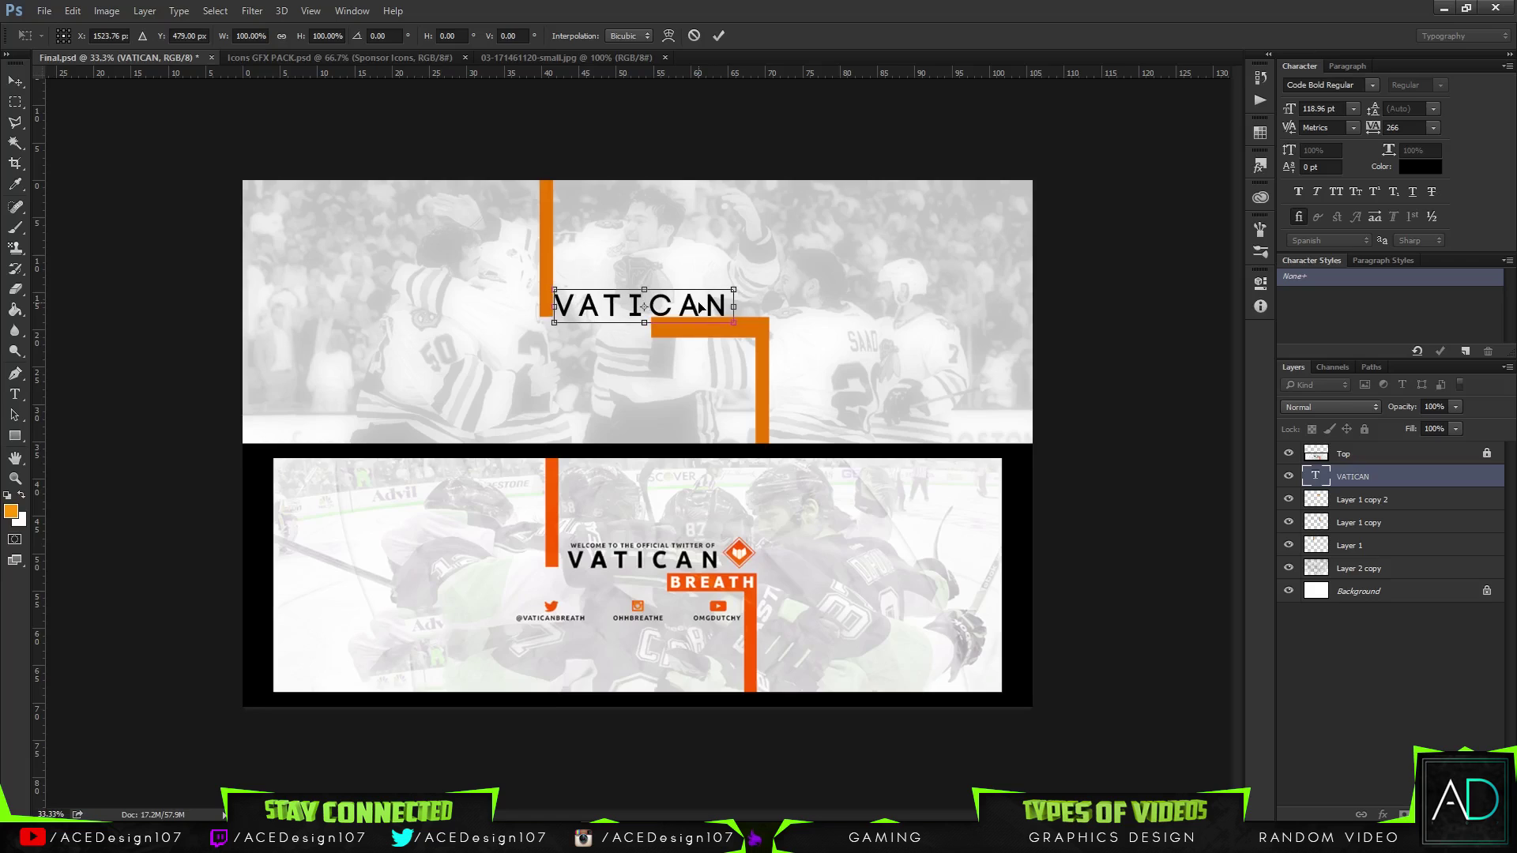
key(Return)
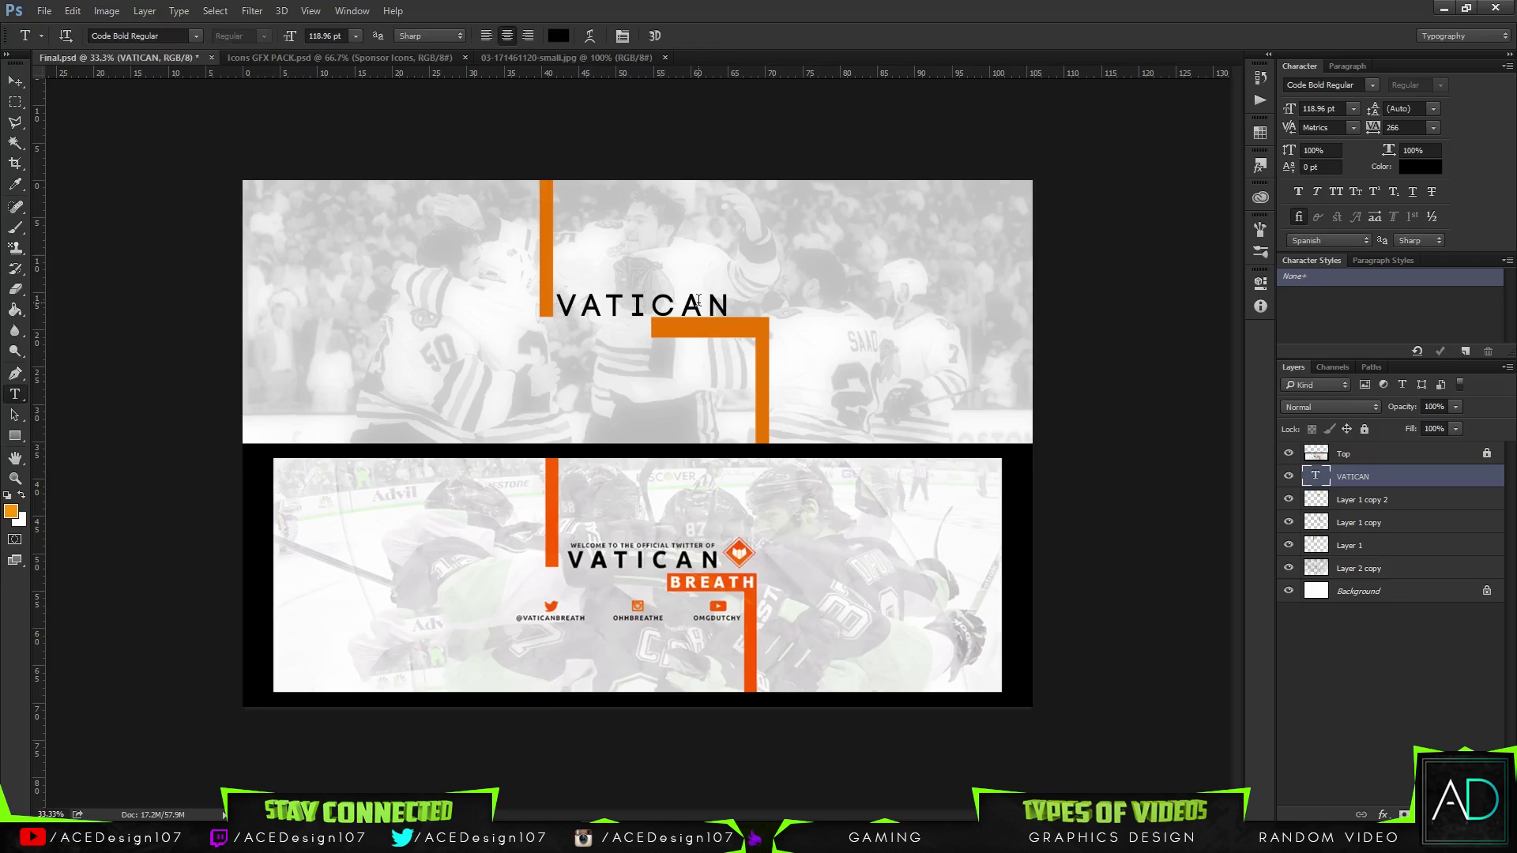
click(1309, 523)
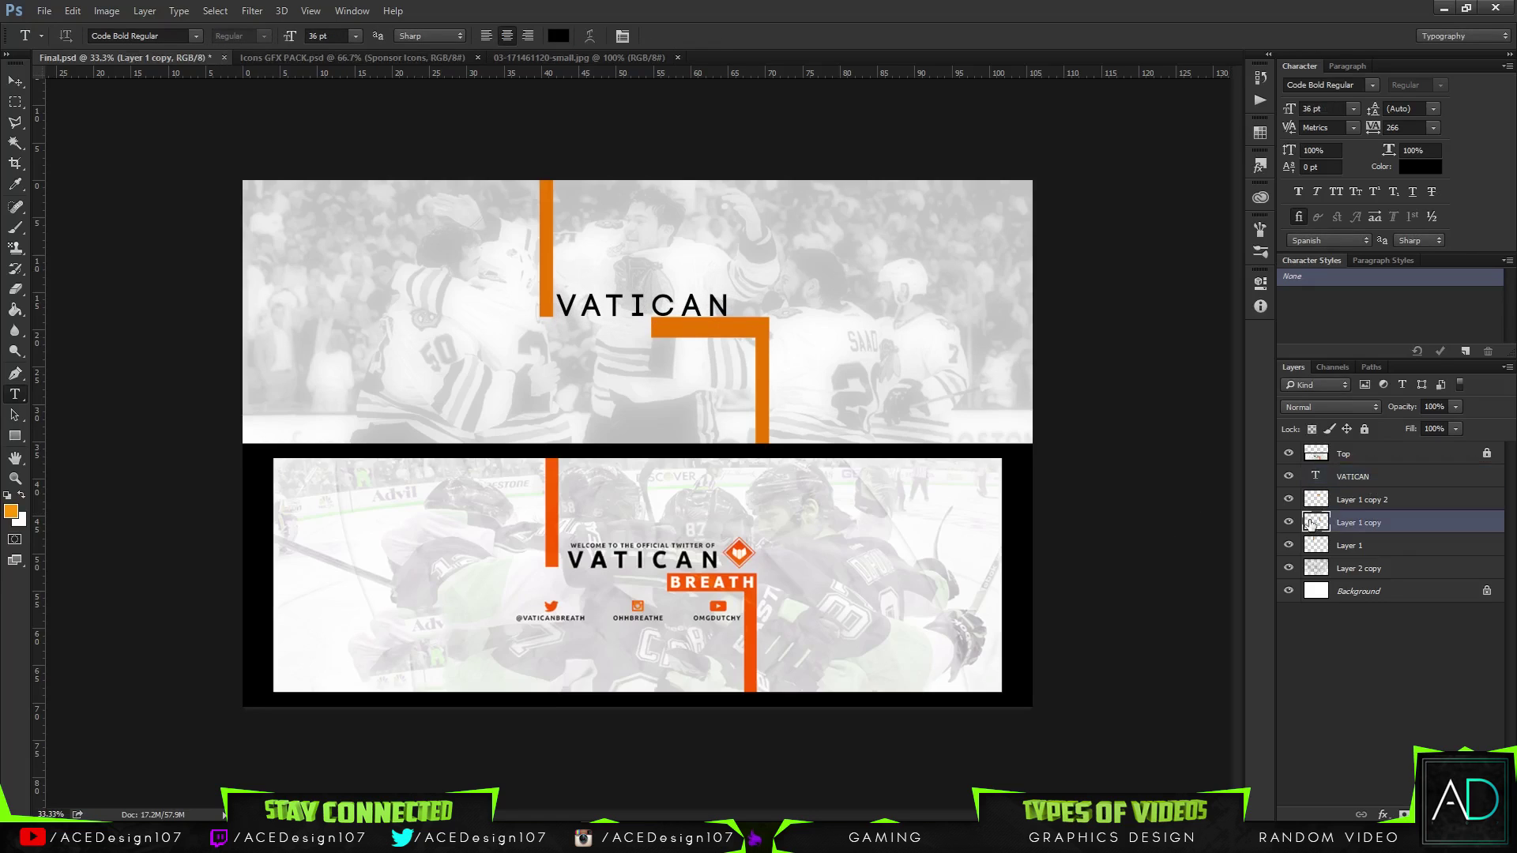
- Slim the horizontal orange bar (Layer 1 copy 2) so it sits just below VATICAN
click(1418, 503)
key(ctrl+t)
drag(709, 319, 720, 329)
key(ctrl+plus)
key(ctrl+plus)
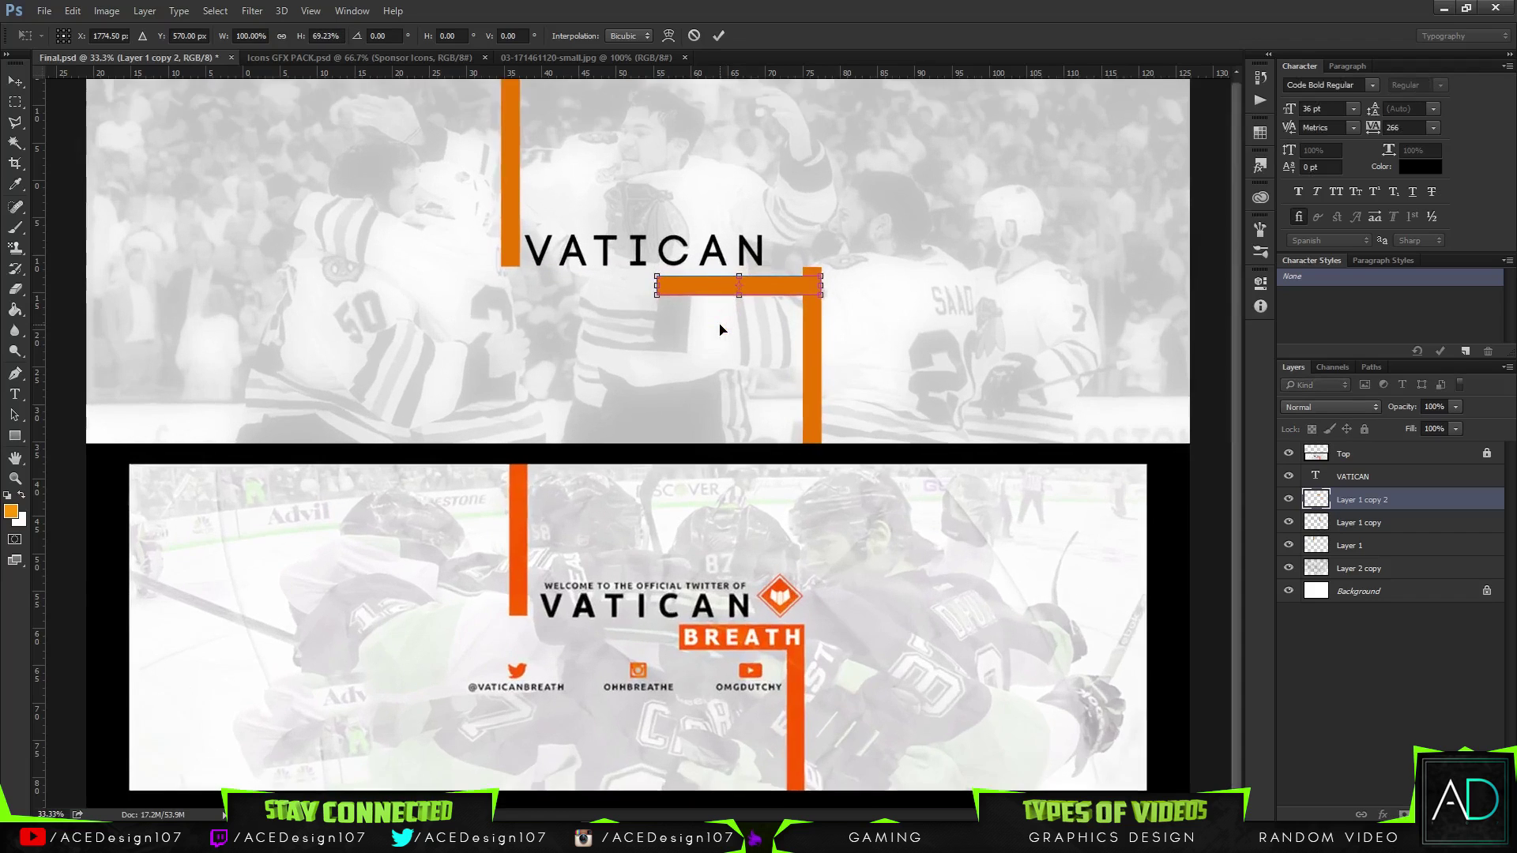
drag(786, 200, 771, 199)
key(Return)
key(t)
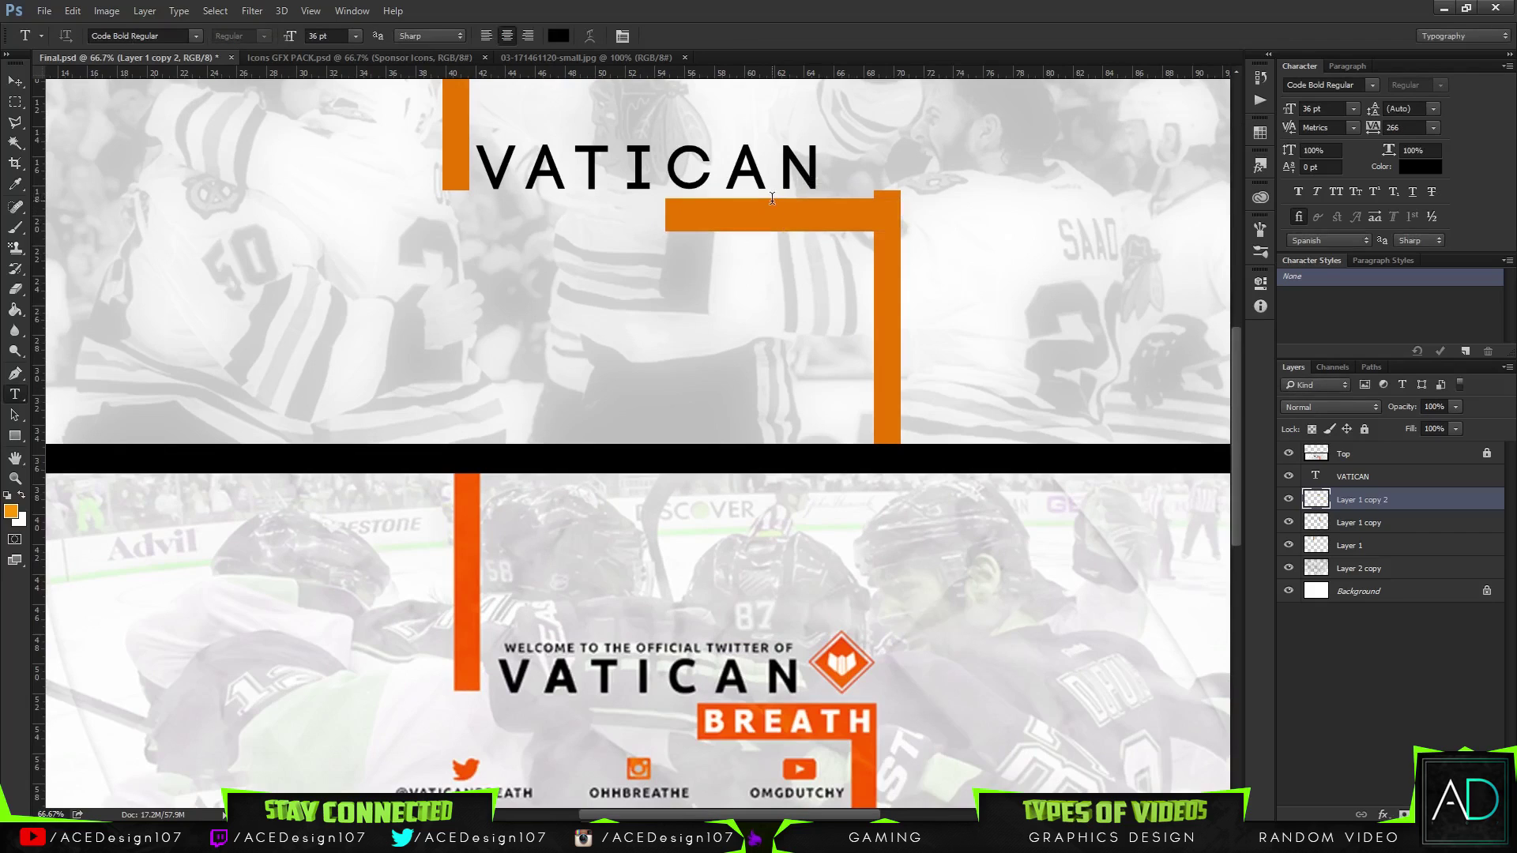
- Shorten the vertical orange bar (Layer 1 copy) so it meets the horizontal bar in a neat corner
click(1438, 523)
key(ctrl+t)
drag(889, 190, 886, 200)
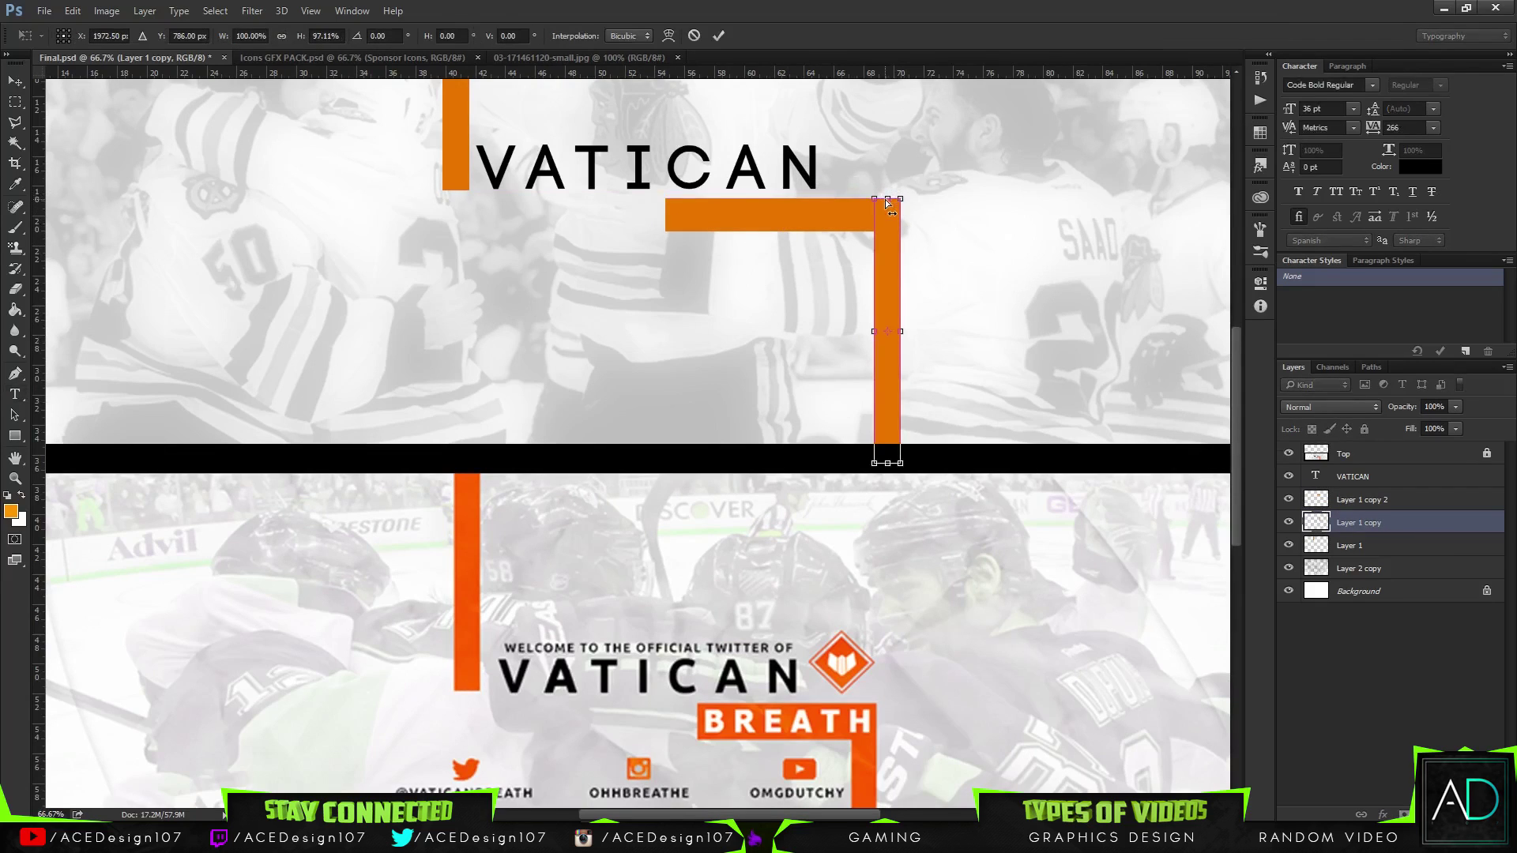
key(Return)
click(1406, 480)
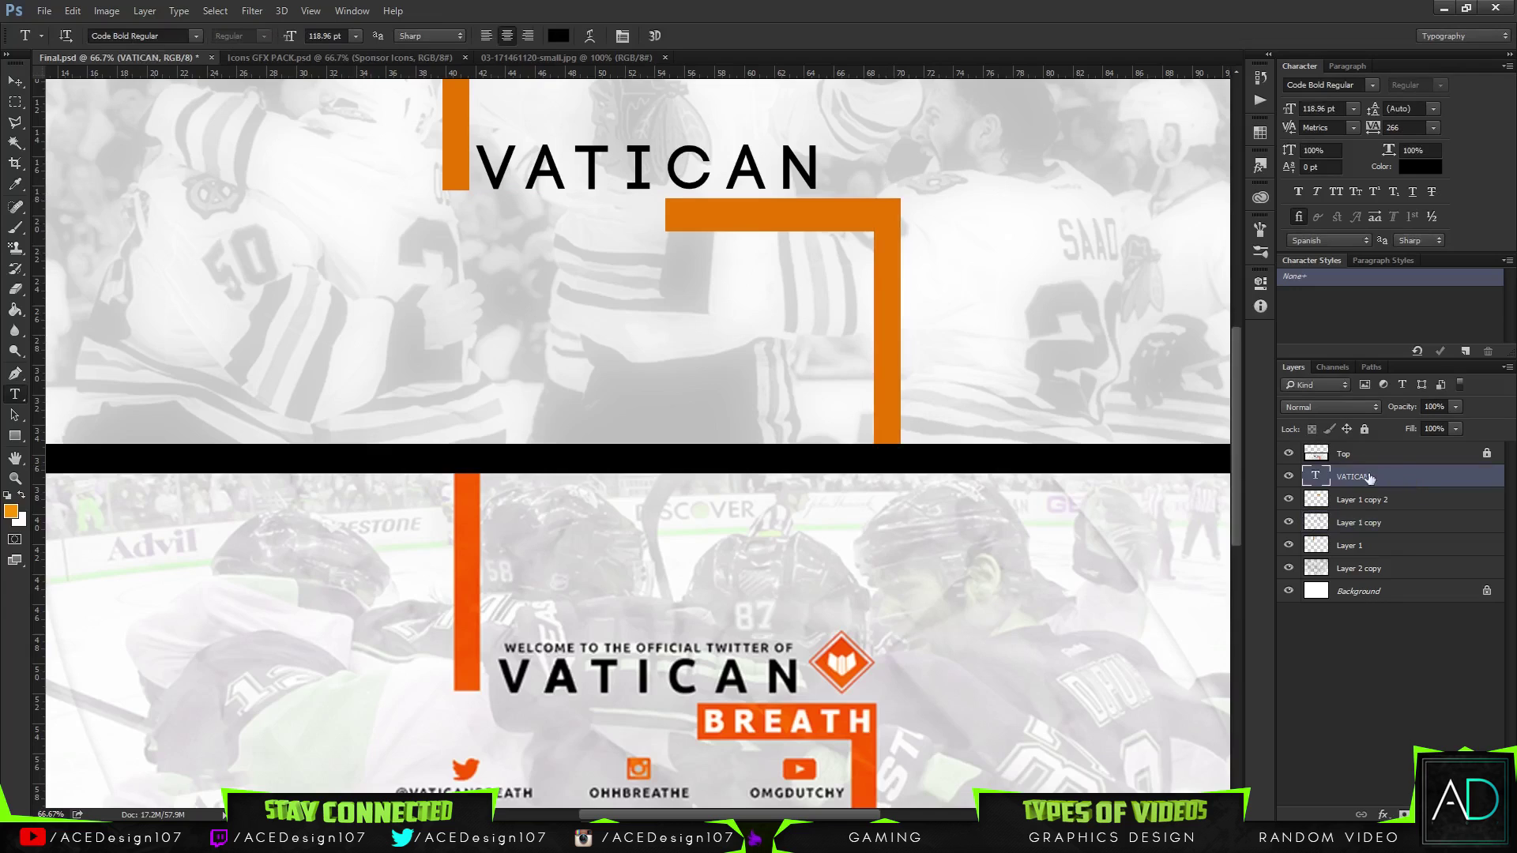
- Duplicate the VATICAN title and scale the copy down onto the orange bar
key(ctrl+j)
key(ctrl+t)
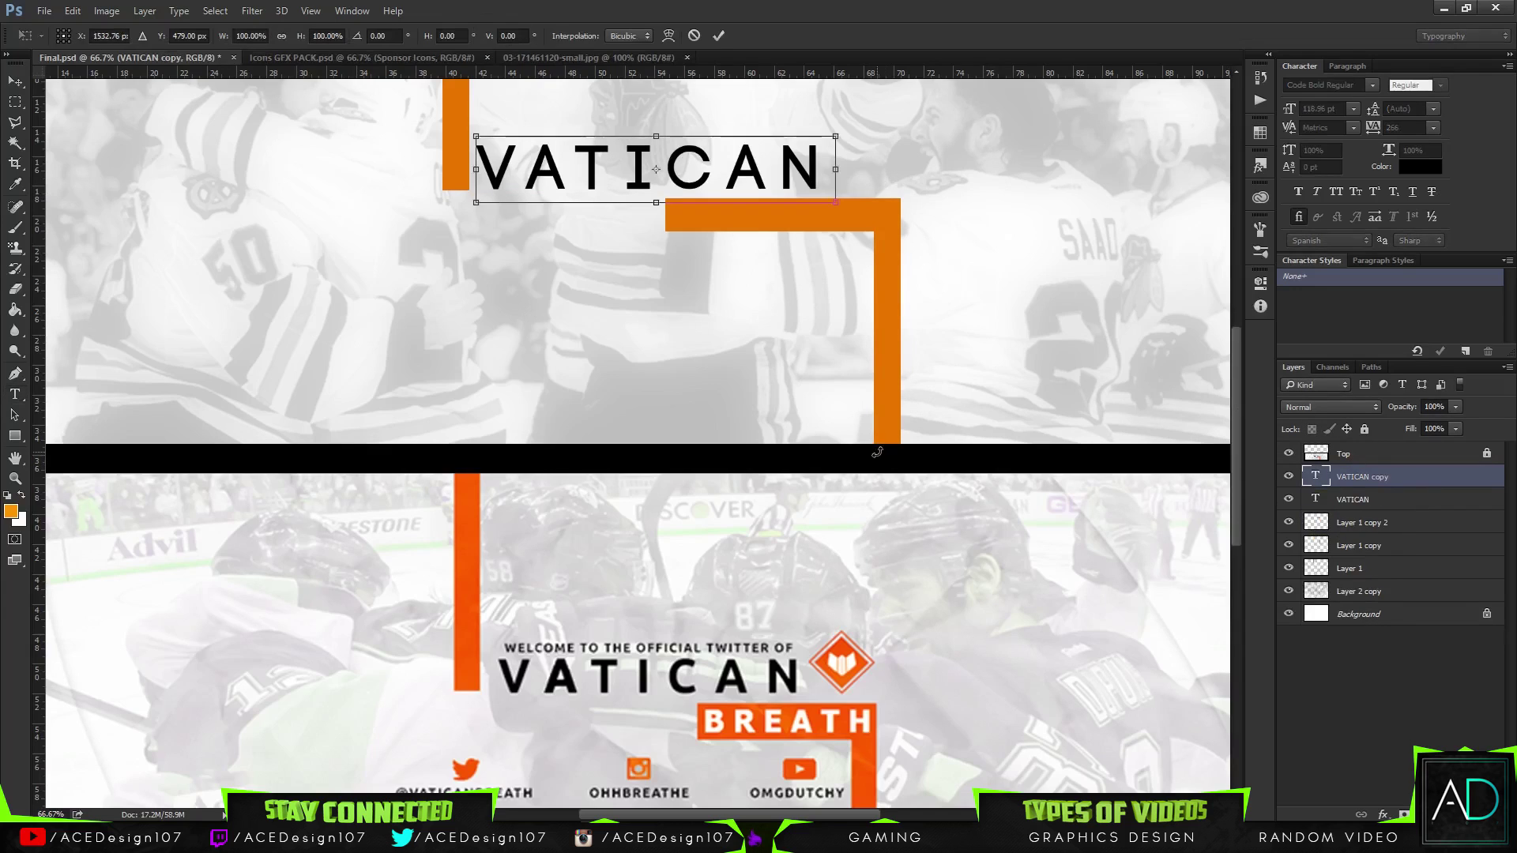
drag(721, 183, 882, 279)
drag(972, 301, 845, 229)
key(Return)
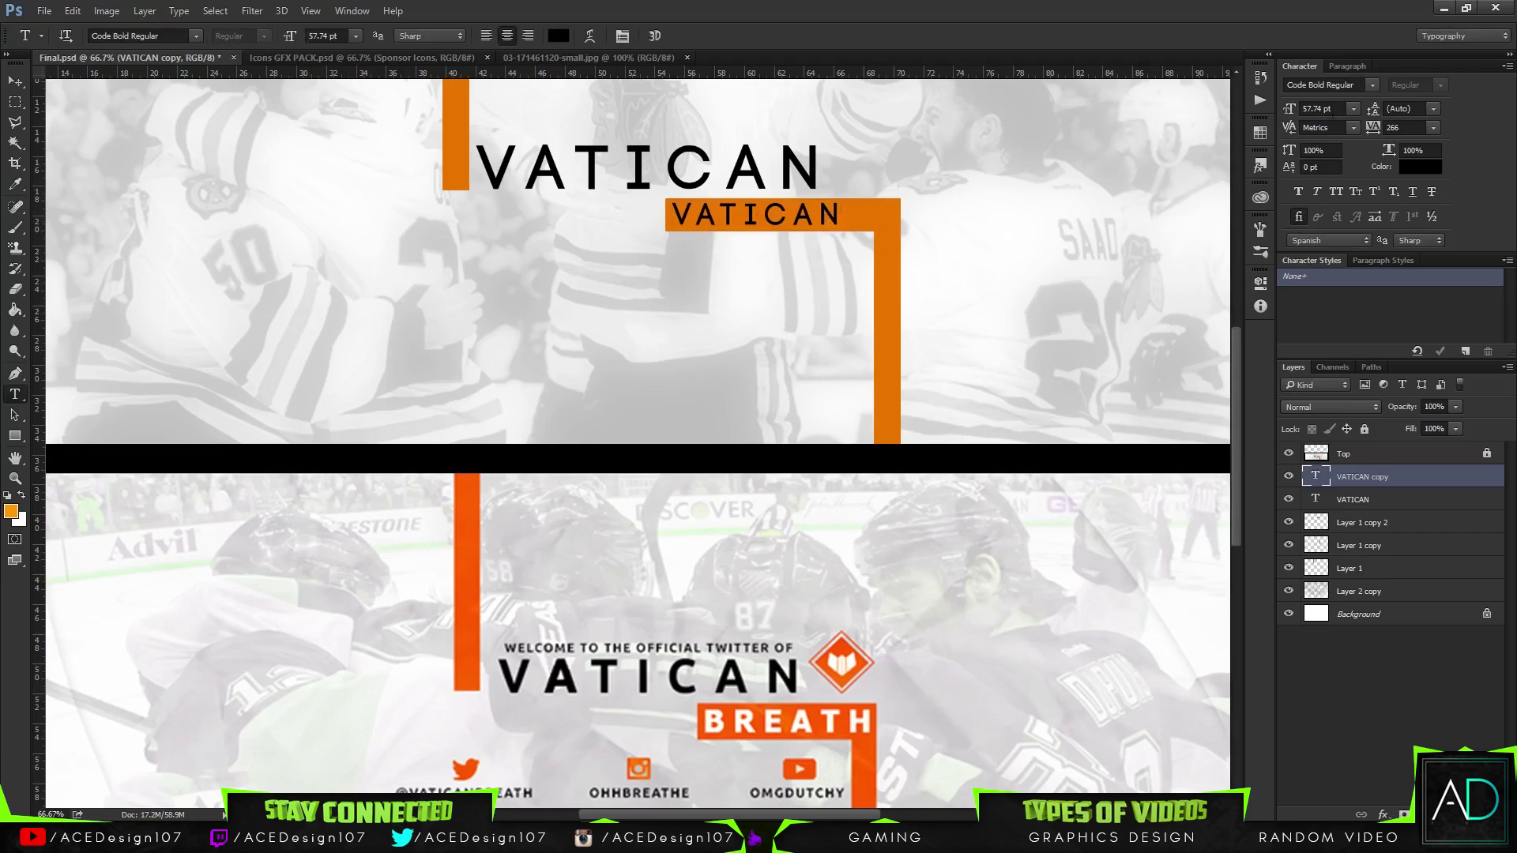
- Open the Character panel and check the small copy's font settings, leaving the font unchanged
click(1298, 193)
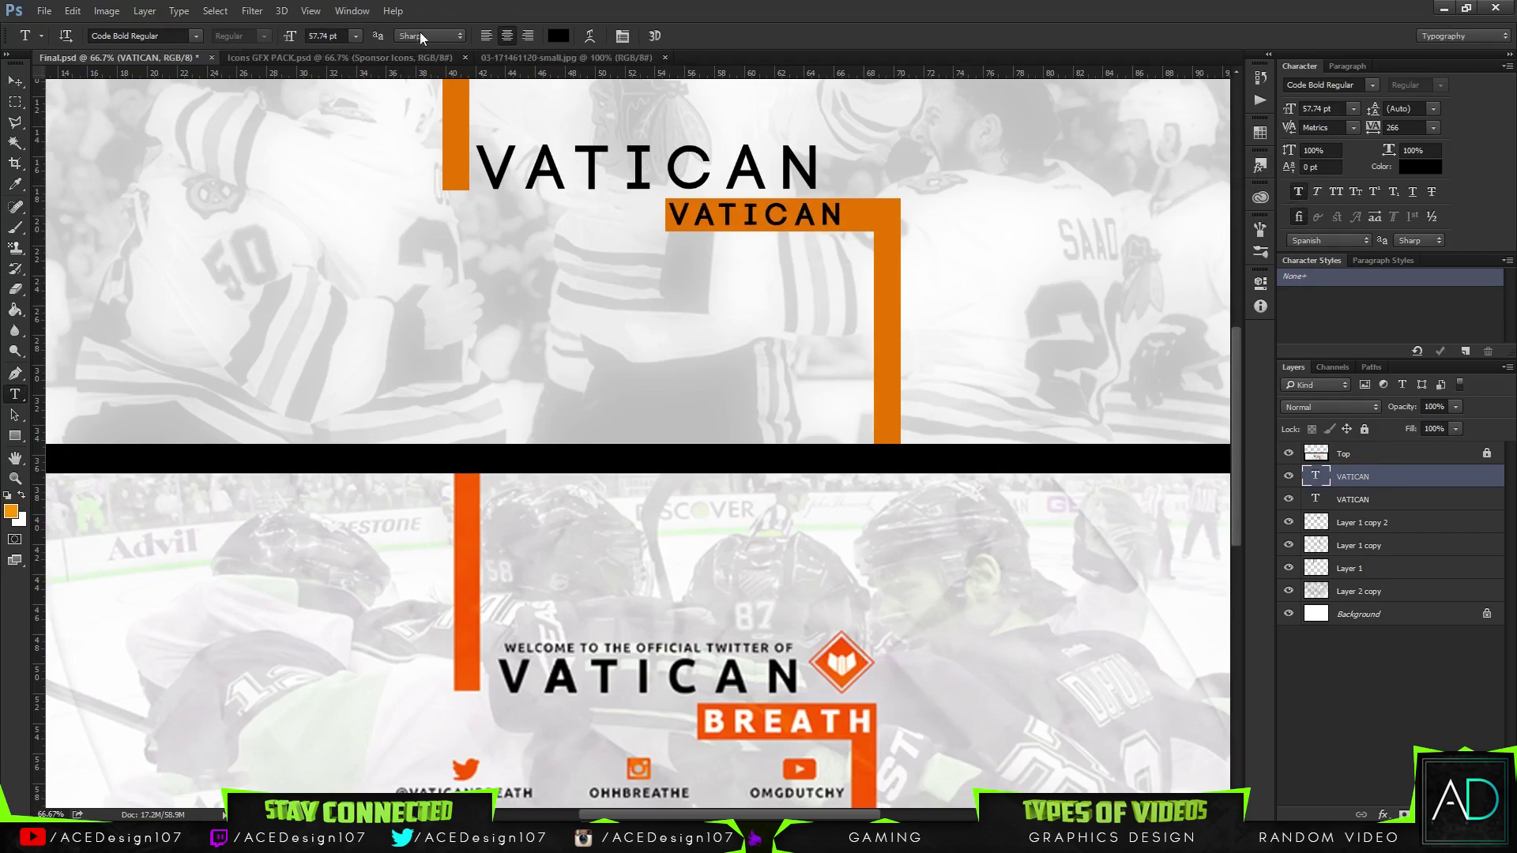
click(310, 10)
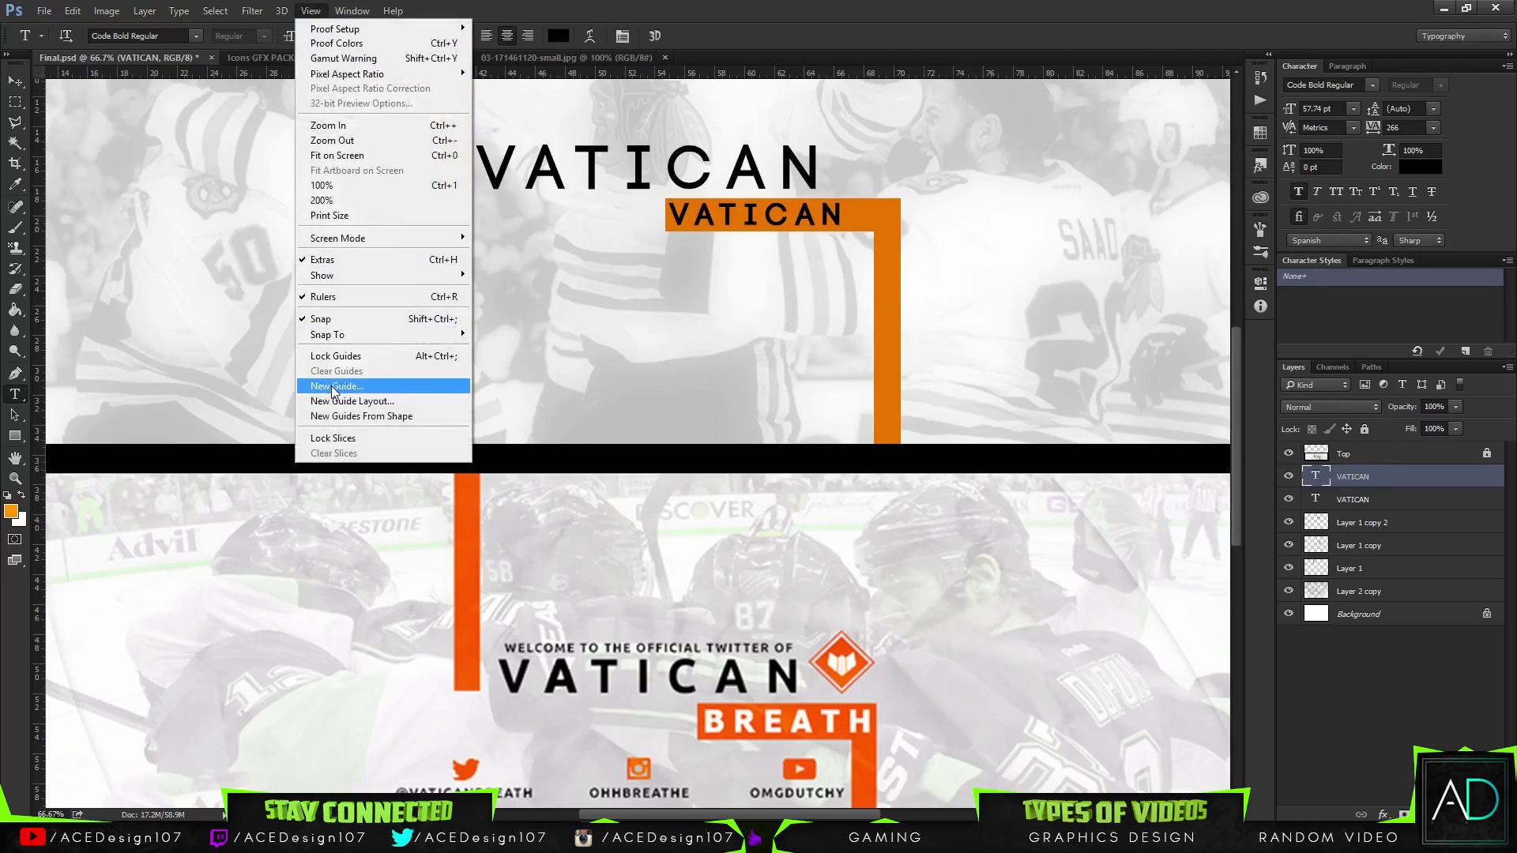
mouse_move(349, 11)
click(355, 191)
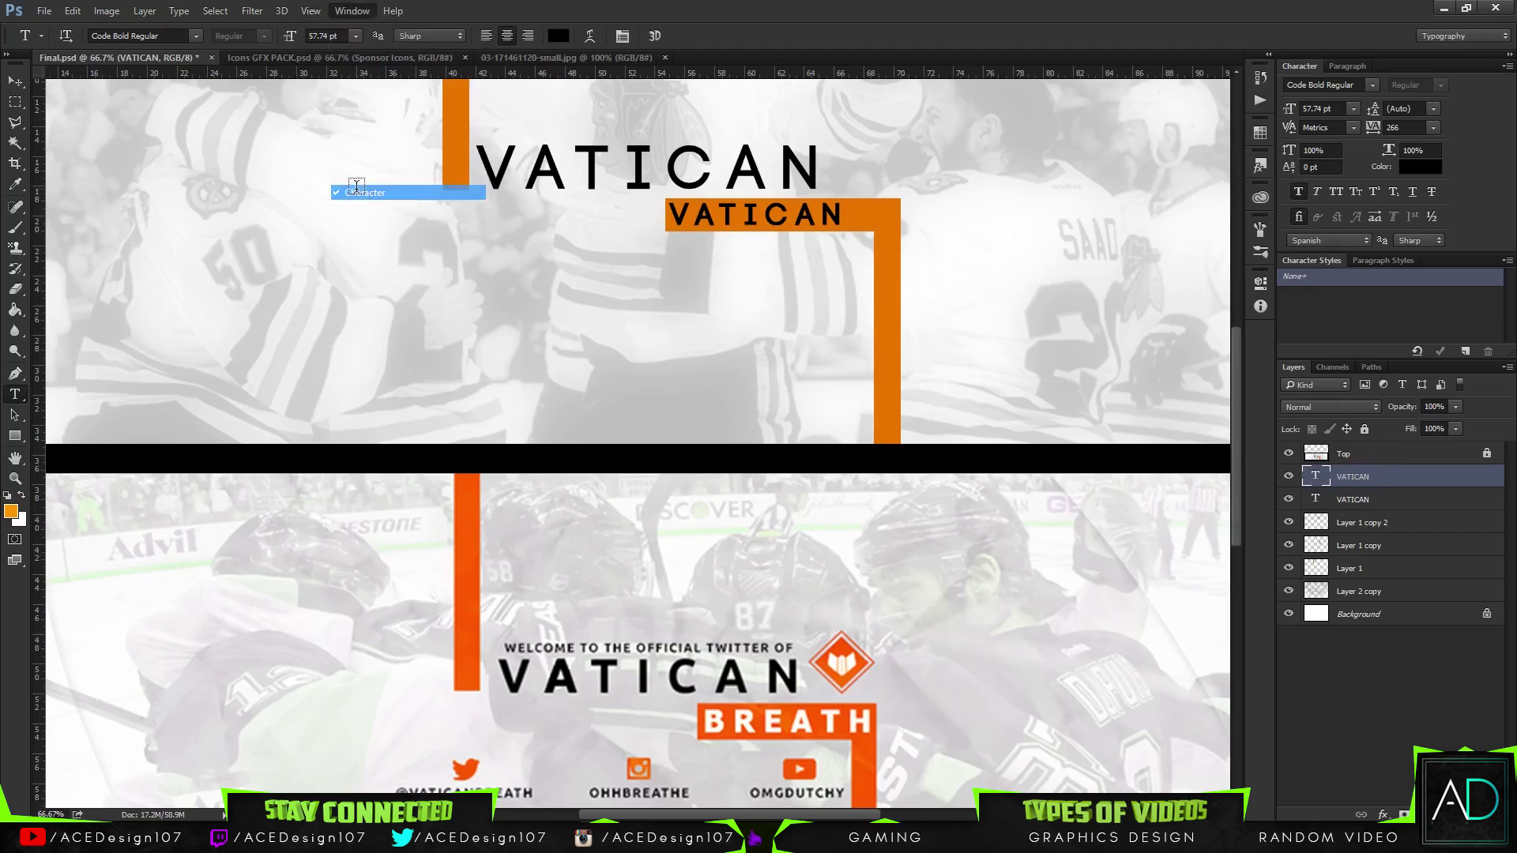
click(351, 10)
click(365, 192)
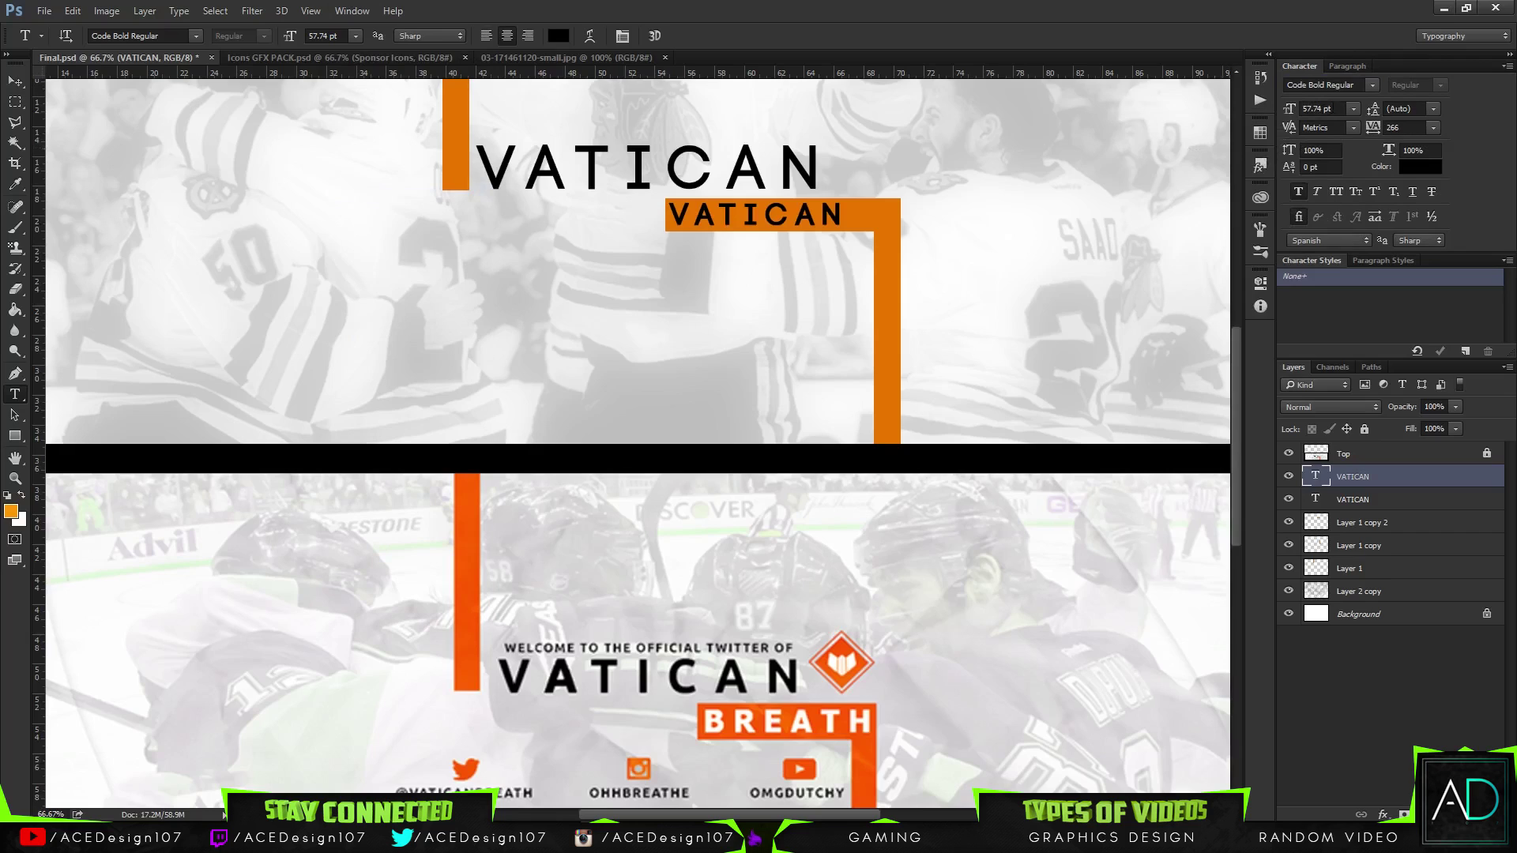
click(1354, 85)
key(Return)
- Make the small copy's text white and retype it as BREATH
click(558, 36)
click(1020, 158)
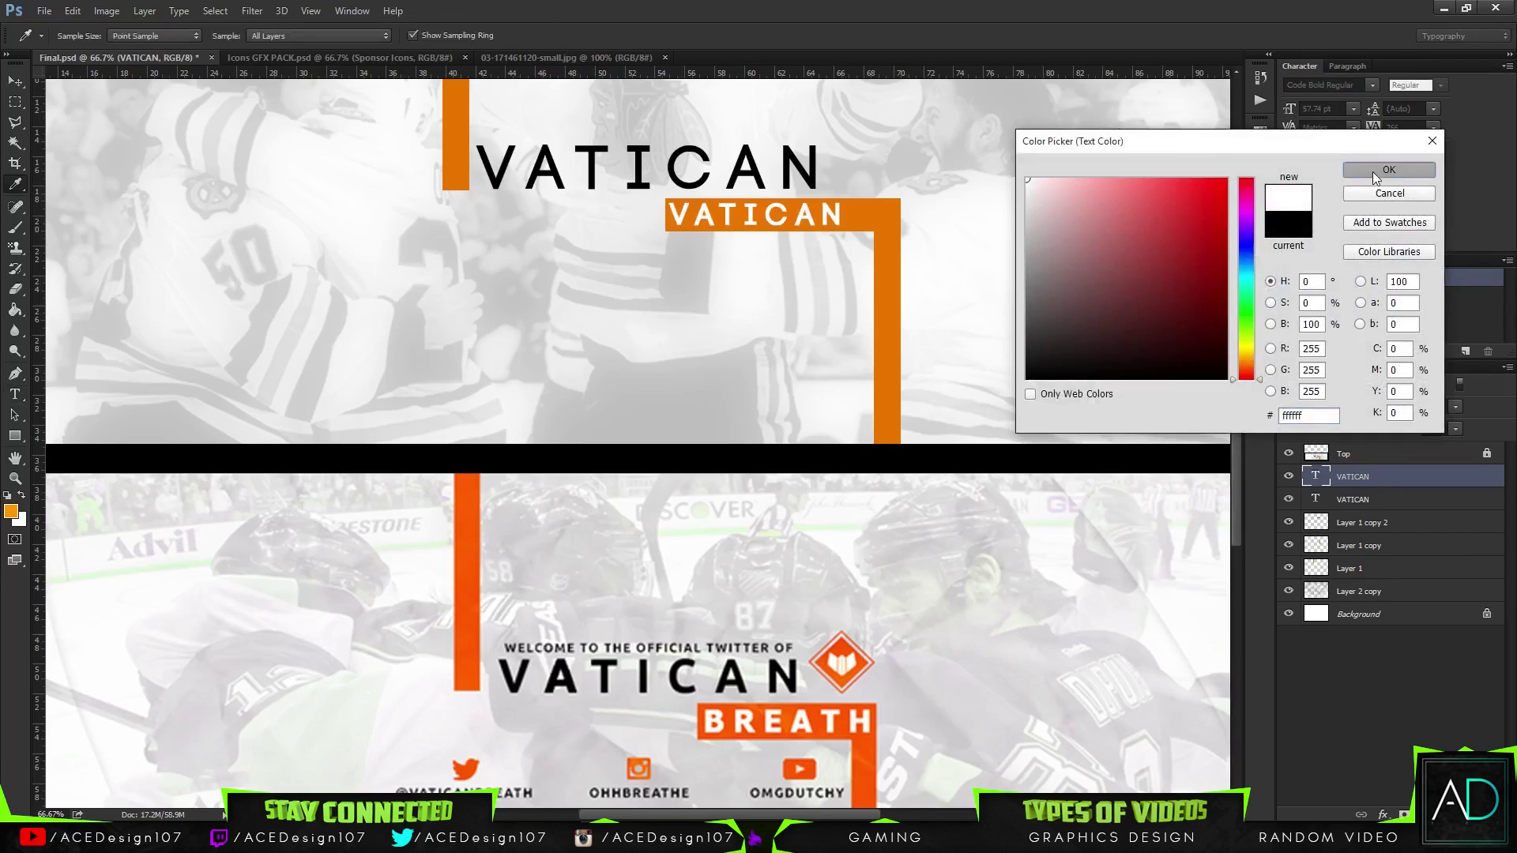
click(1373, 165)
drag(676, 214, 942, 227)
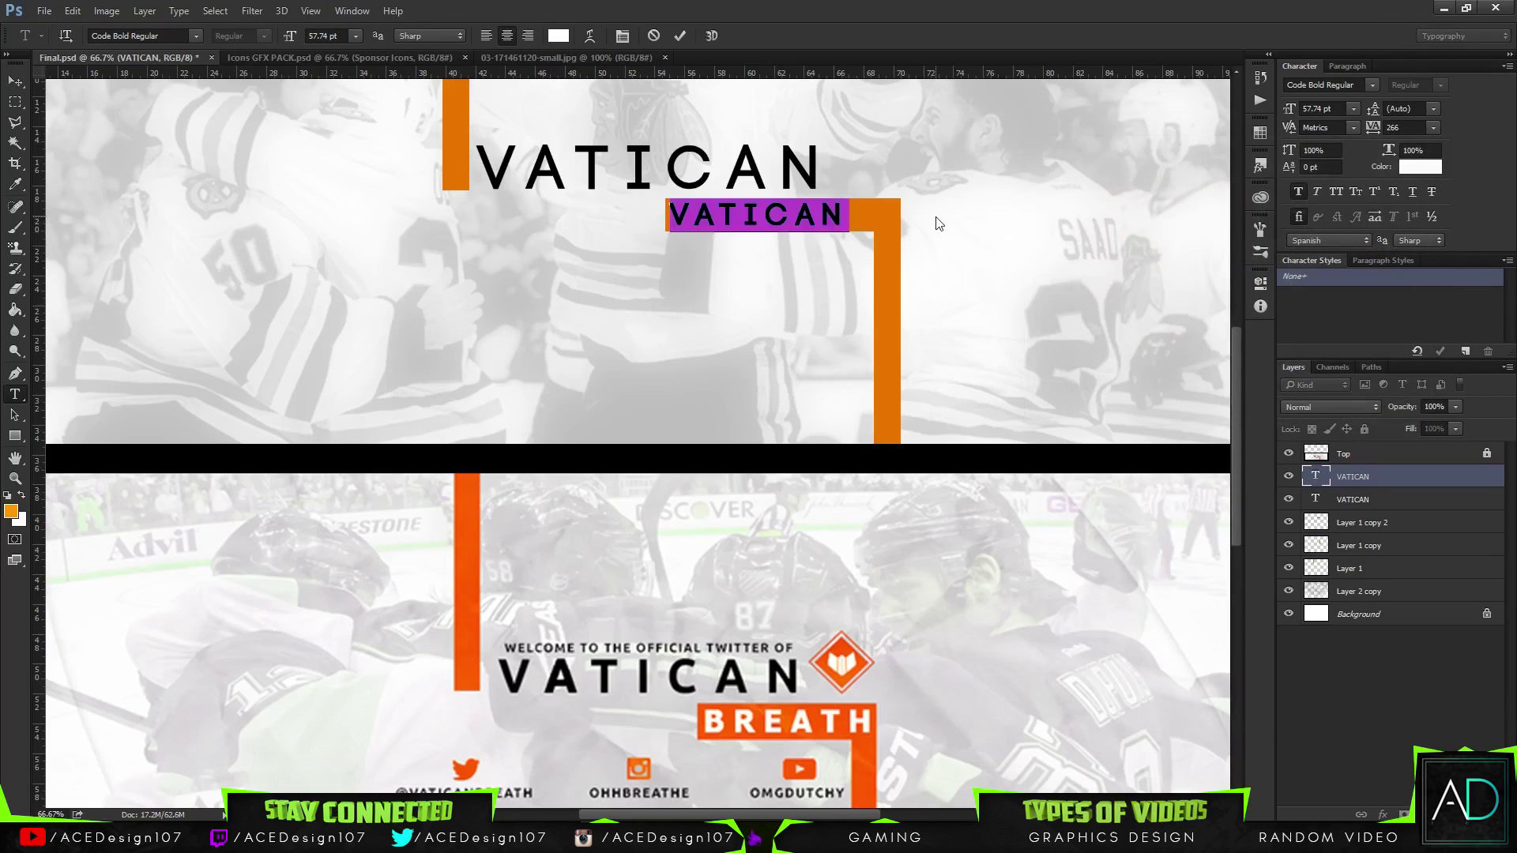
text(BREATH)
key(ctrl+Return)
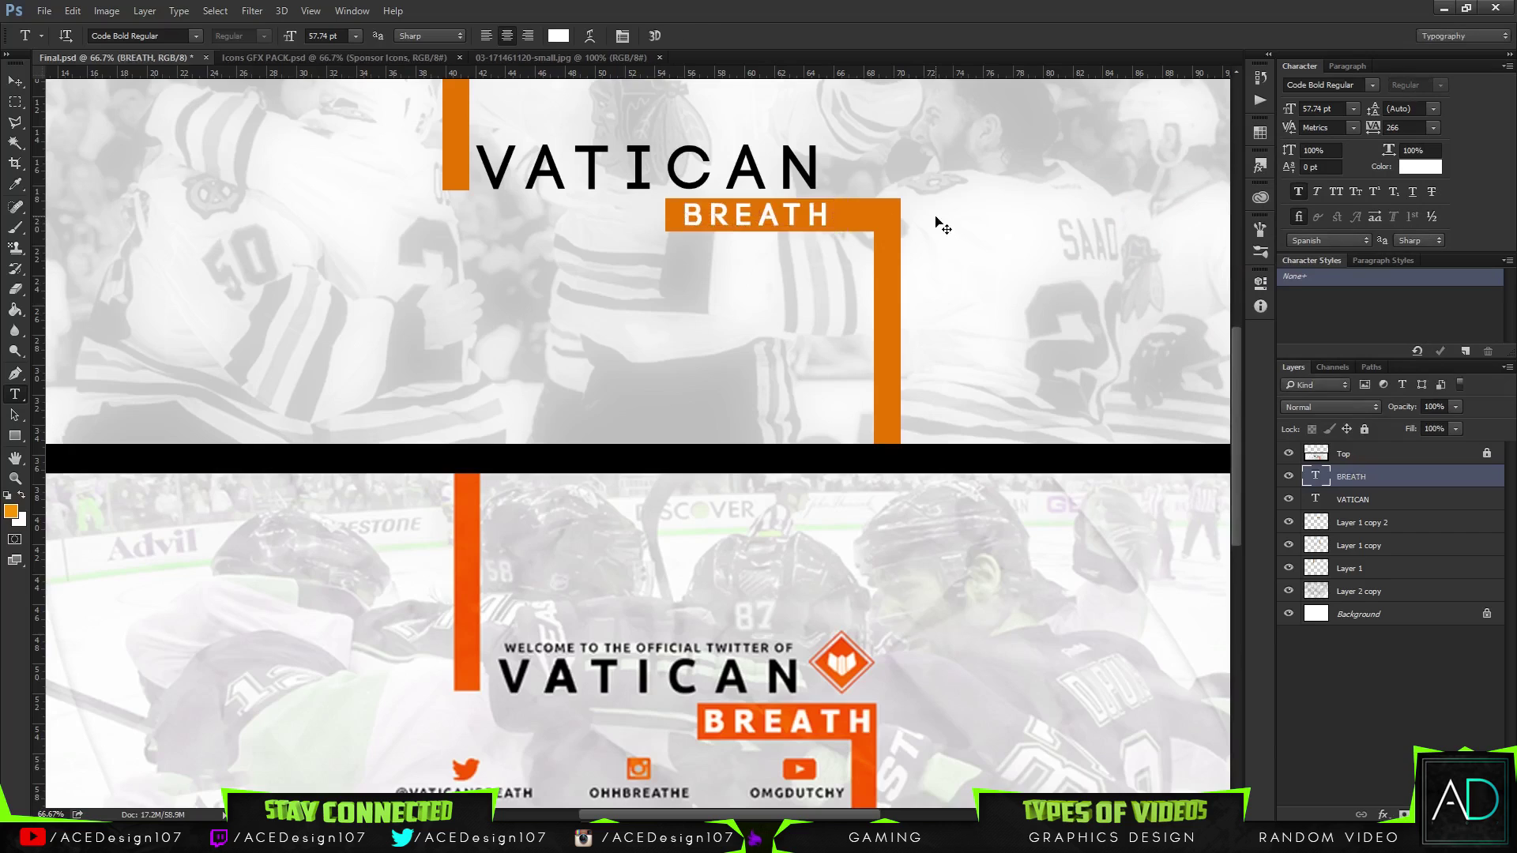
- Change BREATH's font to Arial Bold after briefly trying the Black weight
click(150, 37)
text(arial)
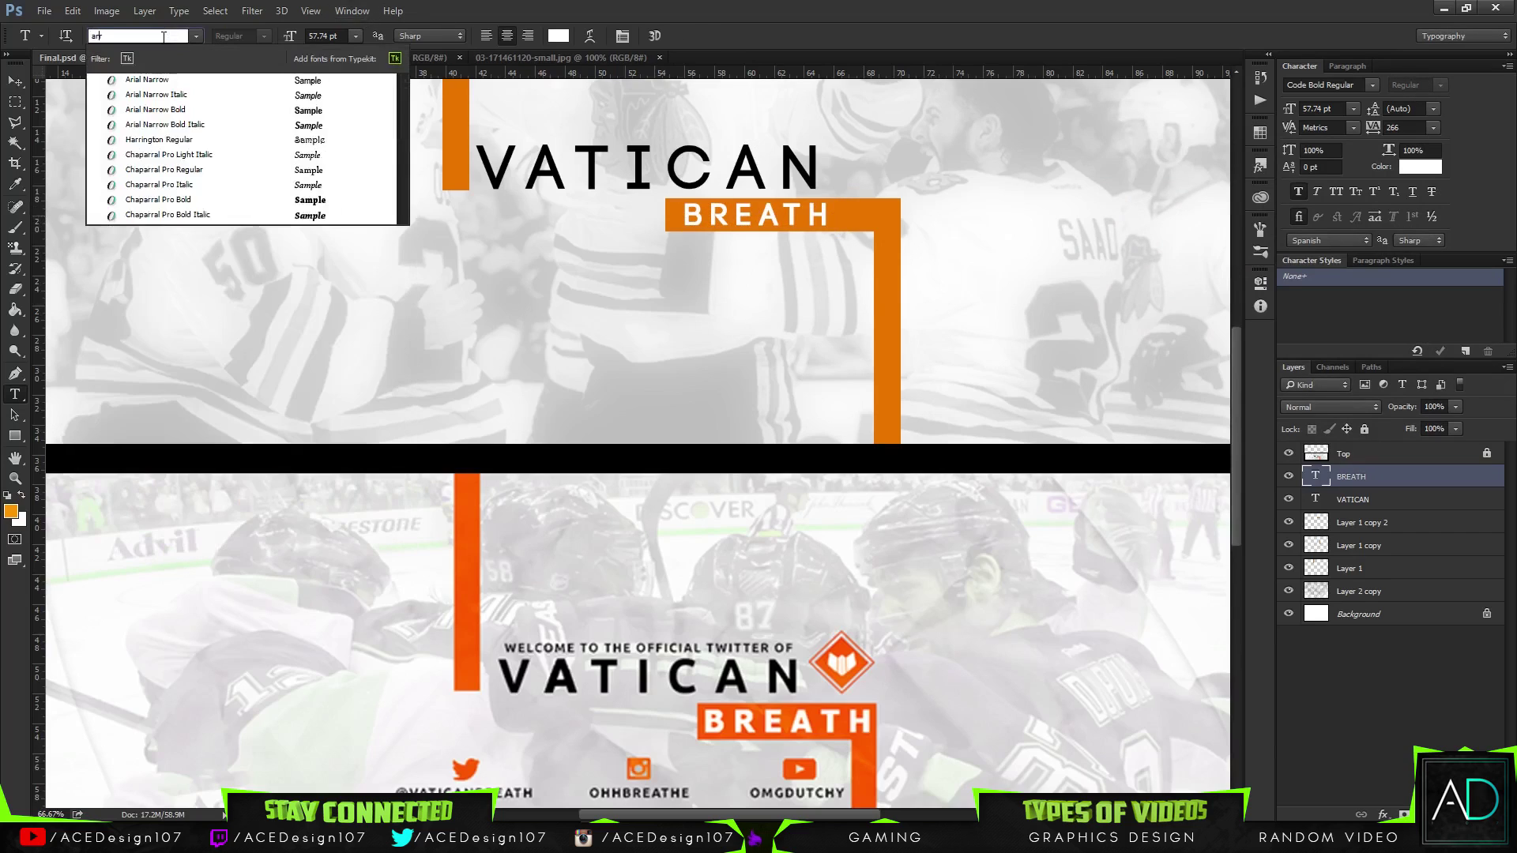
text(r)
key(BackSpace)
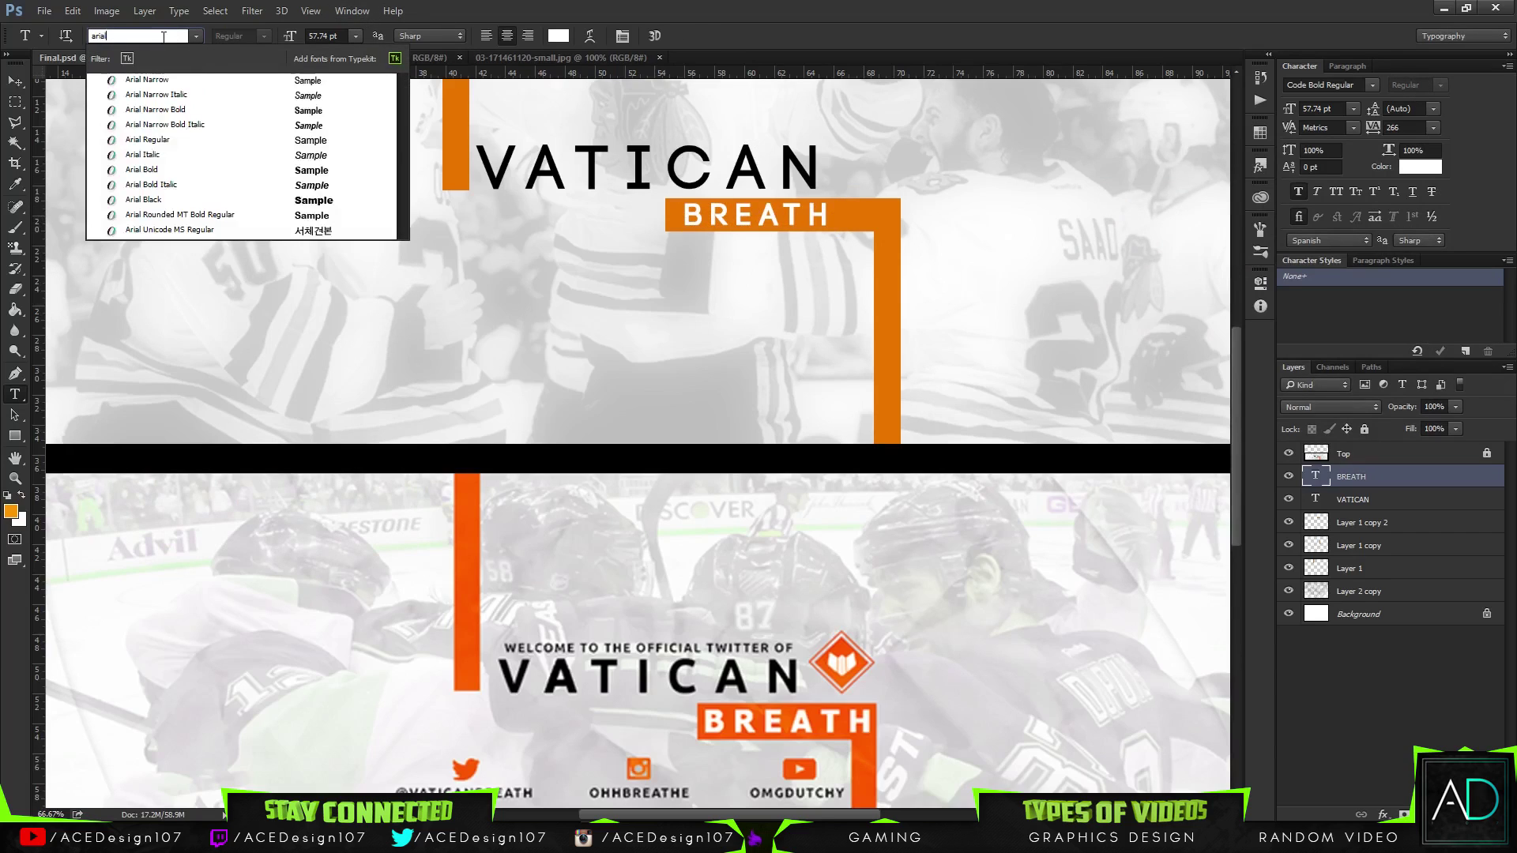
click(180, 171)
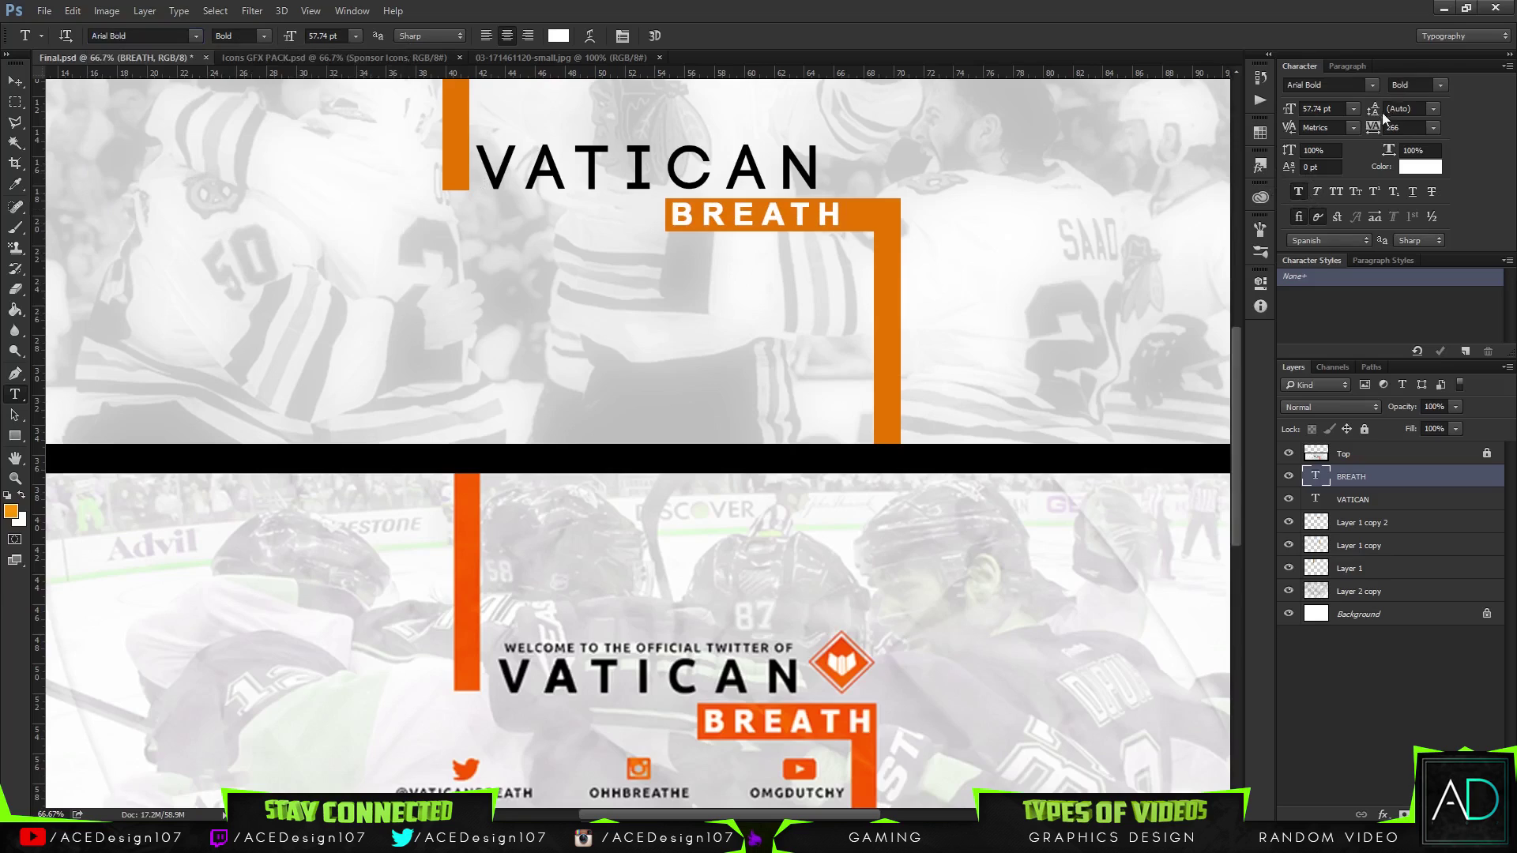
click(1433, 127)
click(1439, 84)
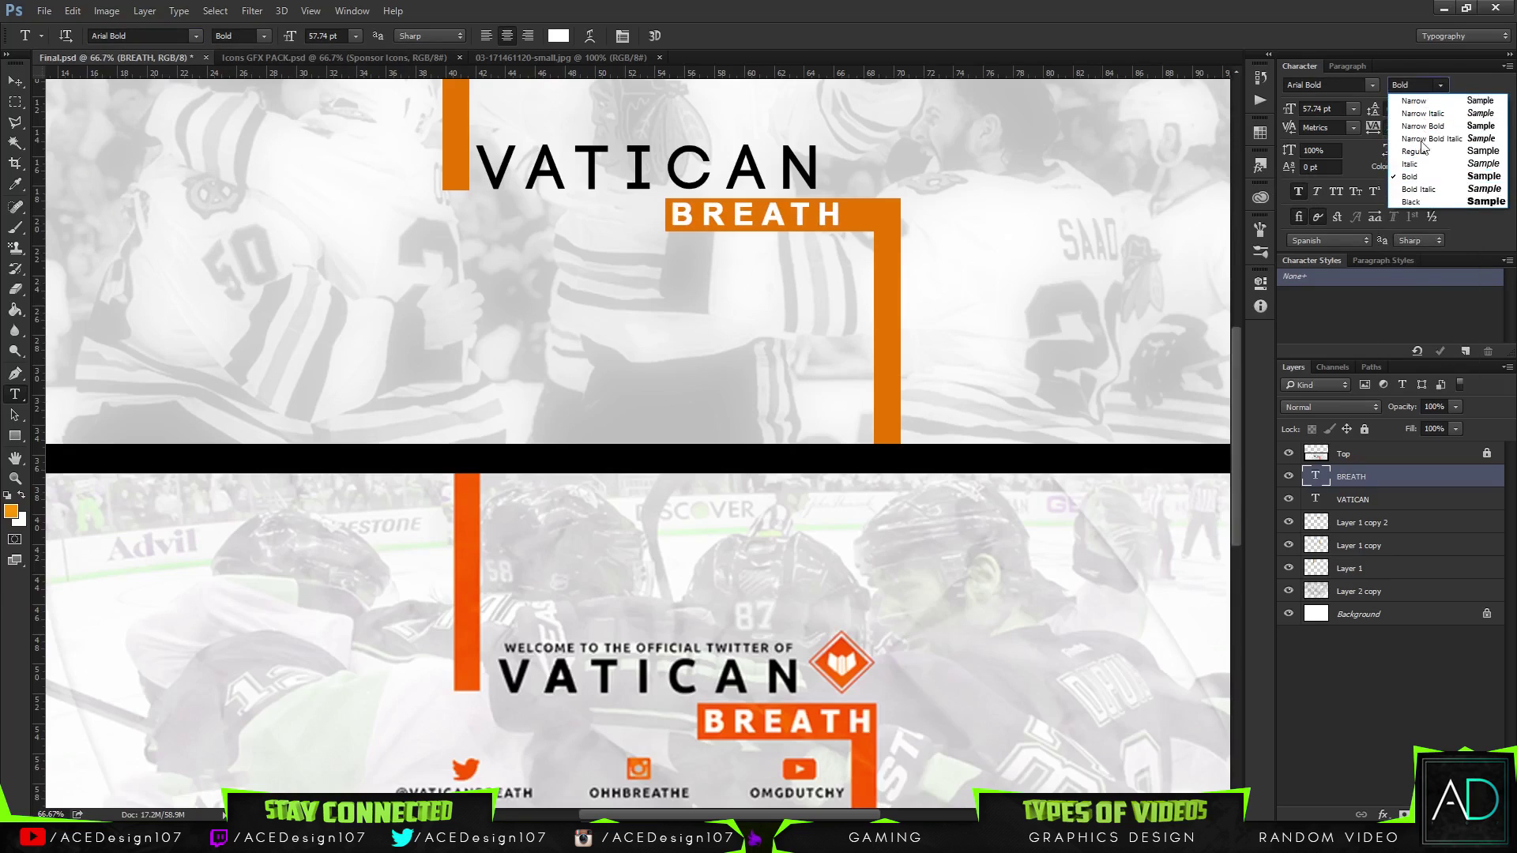
click(1414, 202)
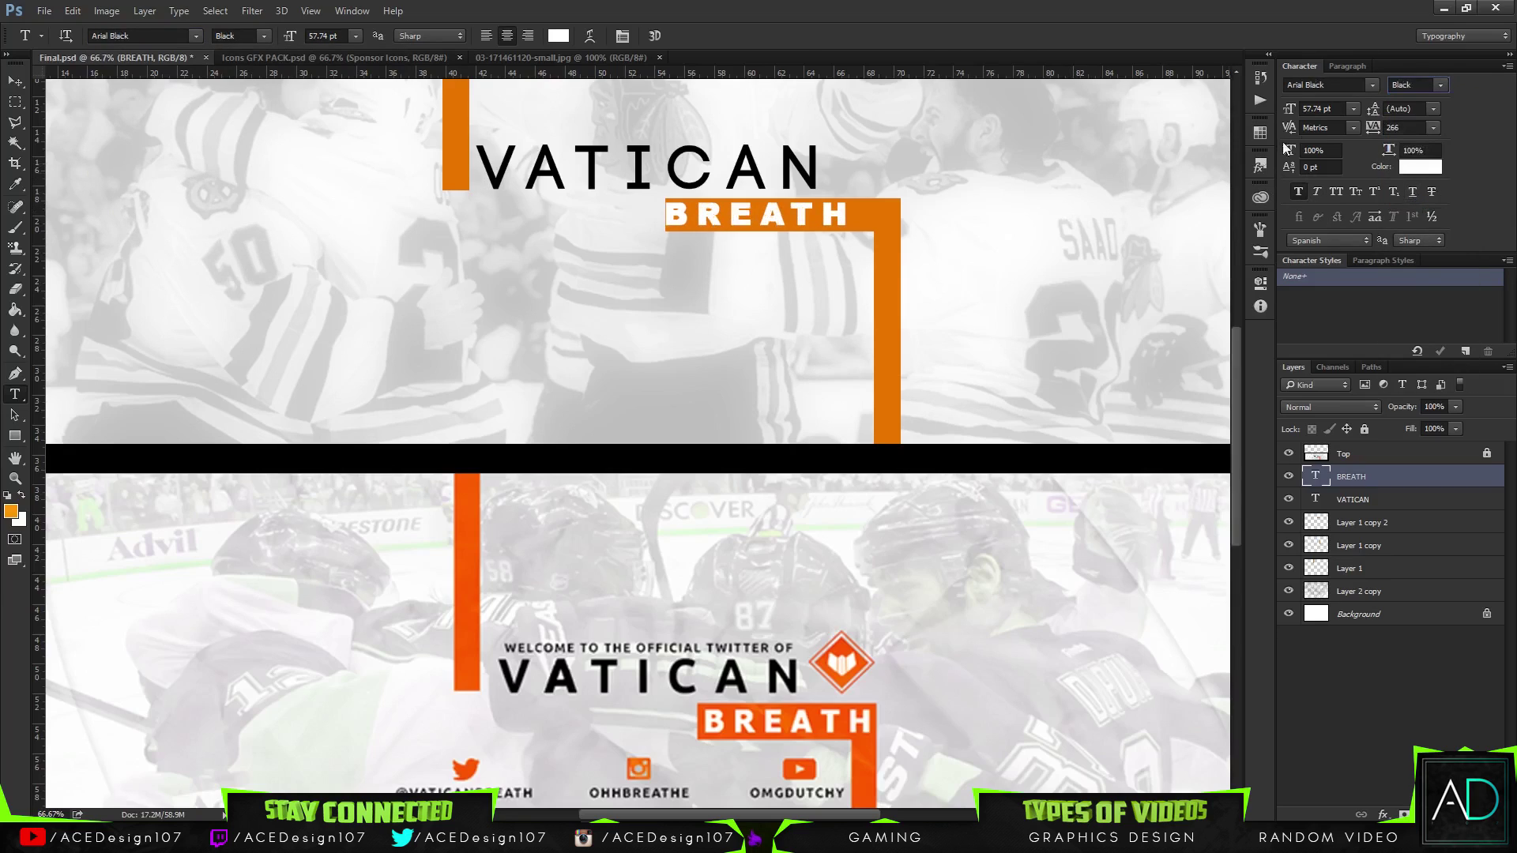
click(1434, 85)
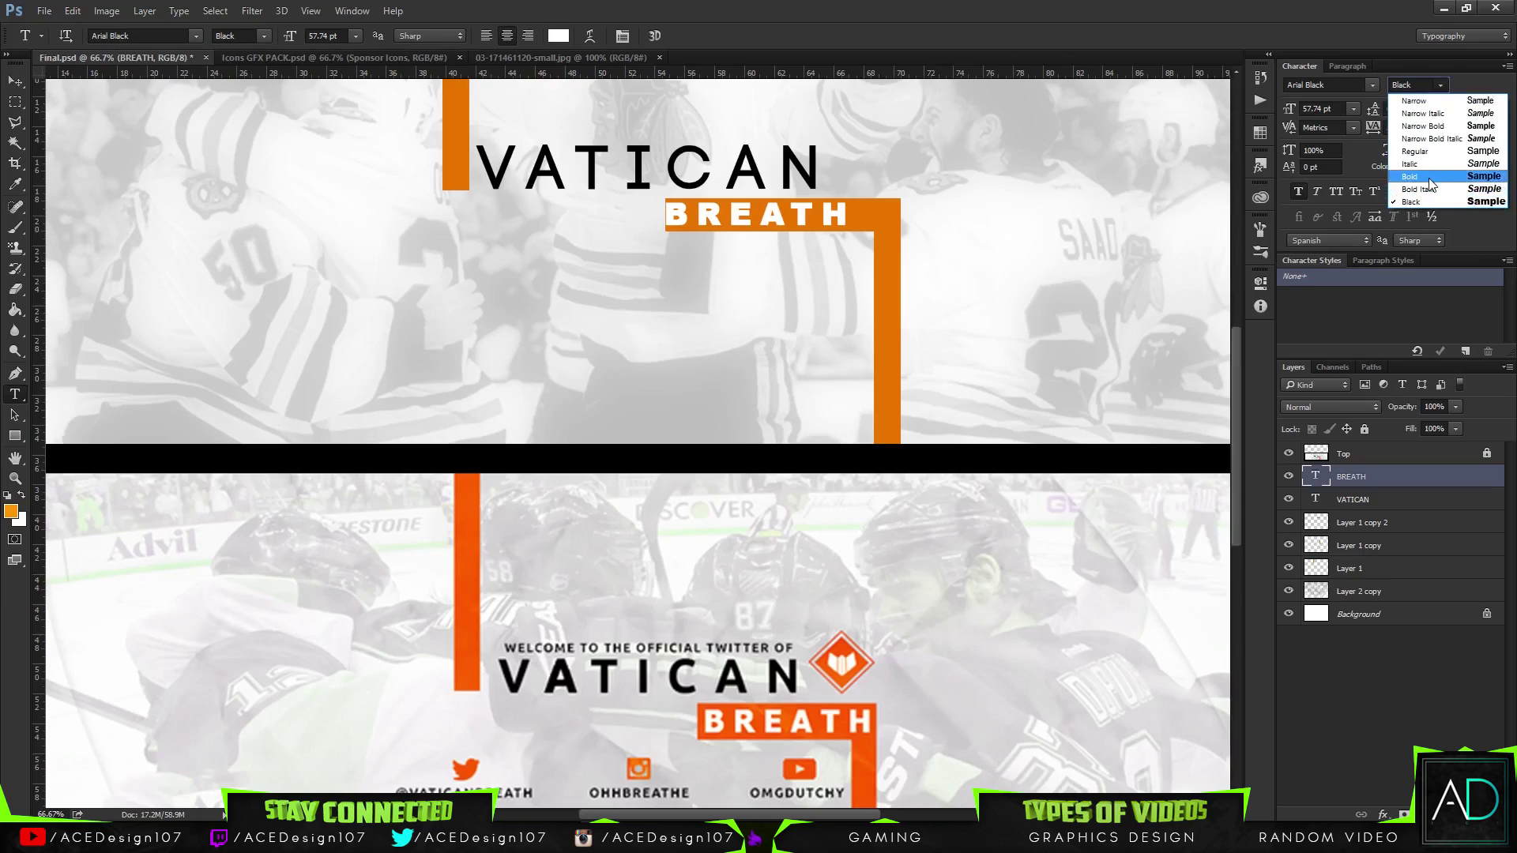
click(1429, 180)
- Enlarge BREATH slightly and move it to the right end of the orange bar
key(ctrl+t)
drag(846, 236, 825, 228)
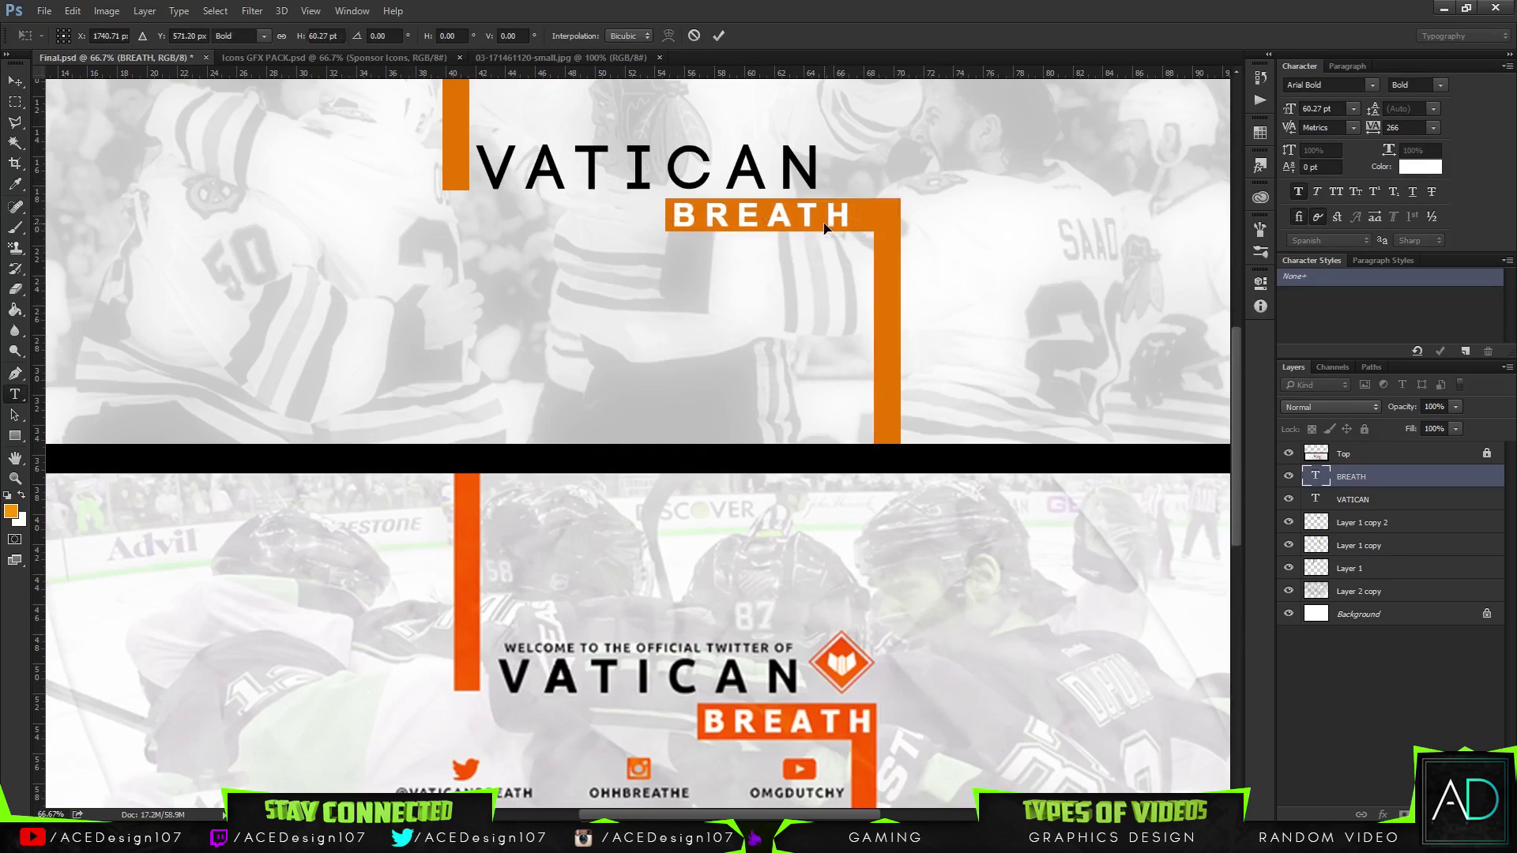
key(Return)
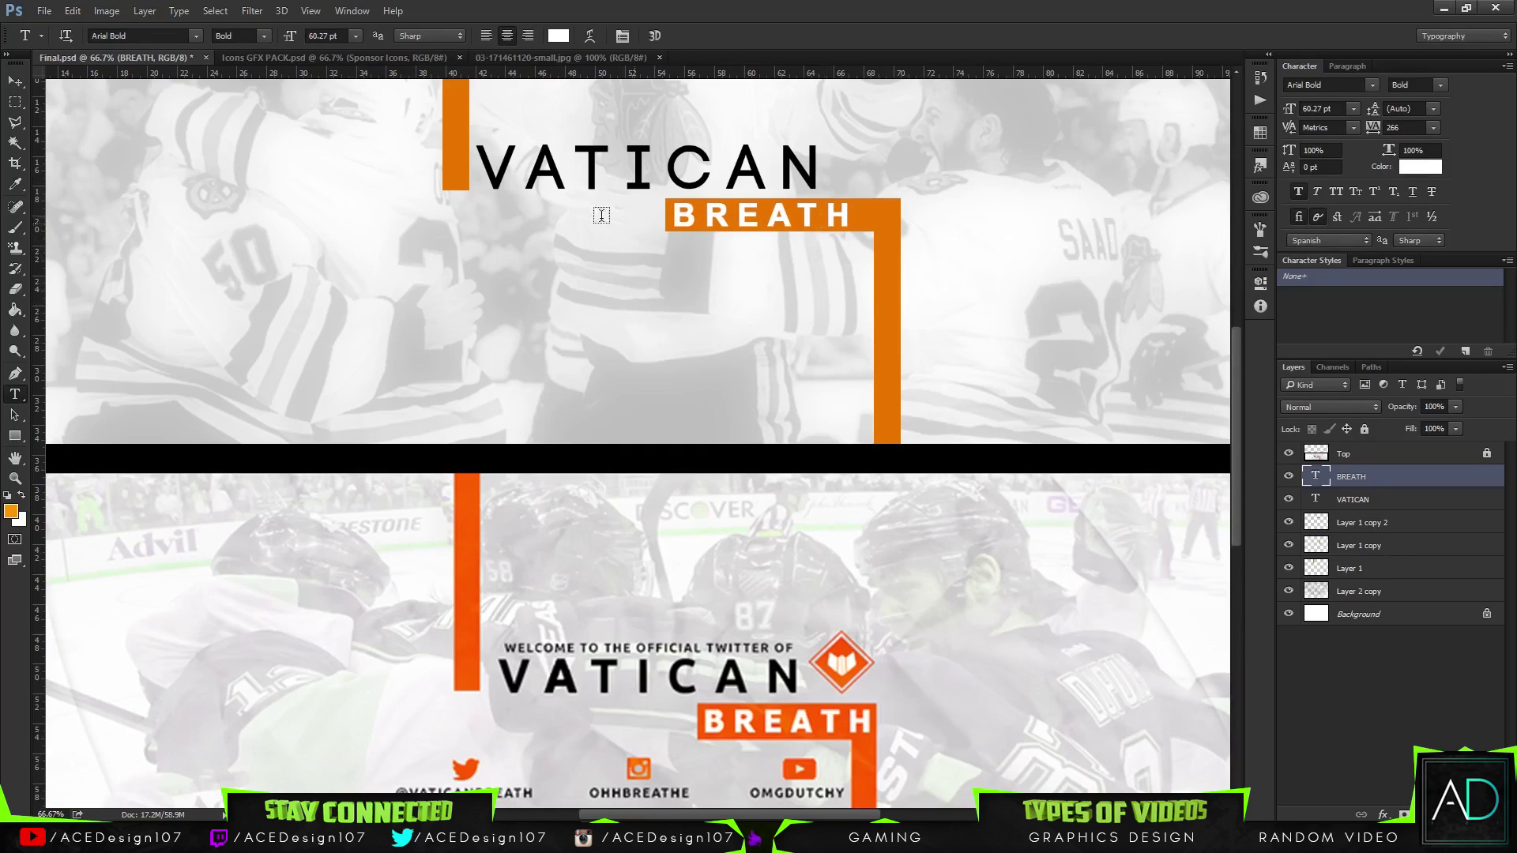
key(ctrl+t)
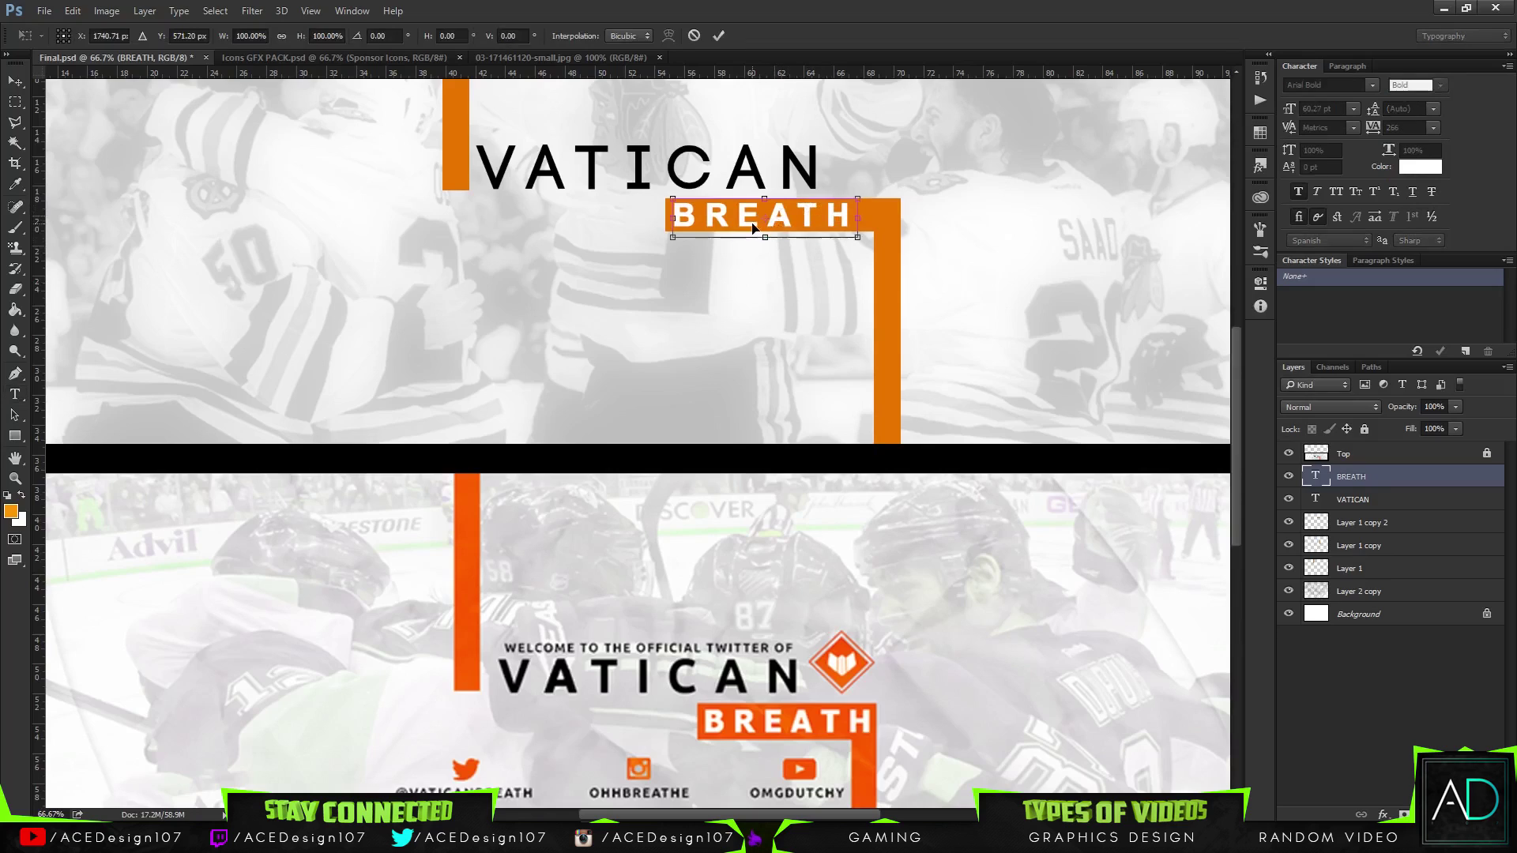
drag(808, 218, 848, 220)
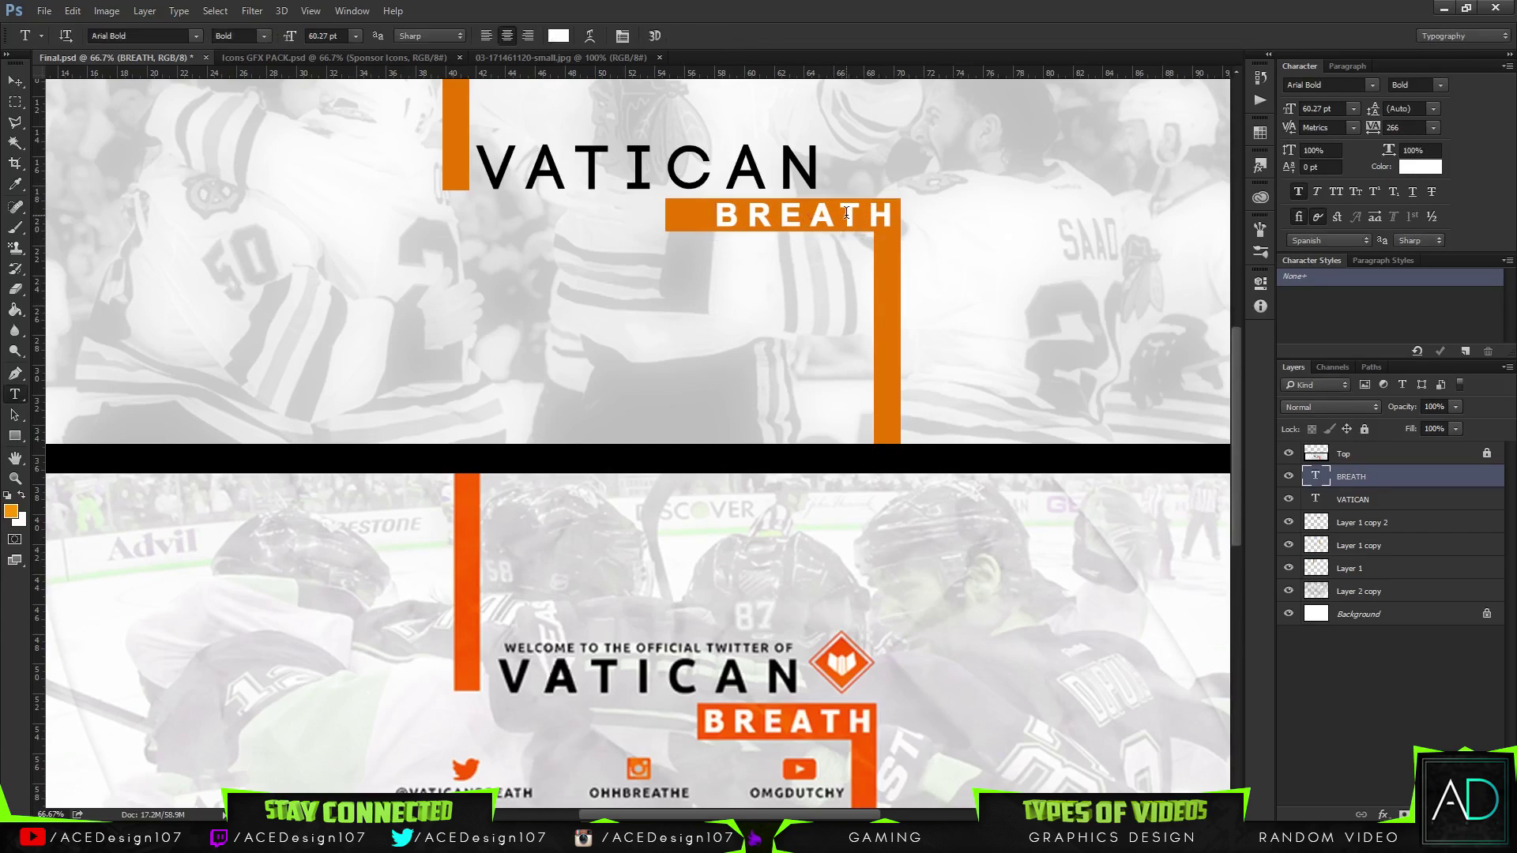
key(Right)
key(Right)
key(Right)
key(Right)
key(Right)
key(Right)
key(Right)
key(Right)
key(Right)
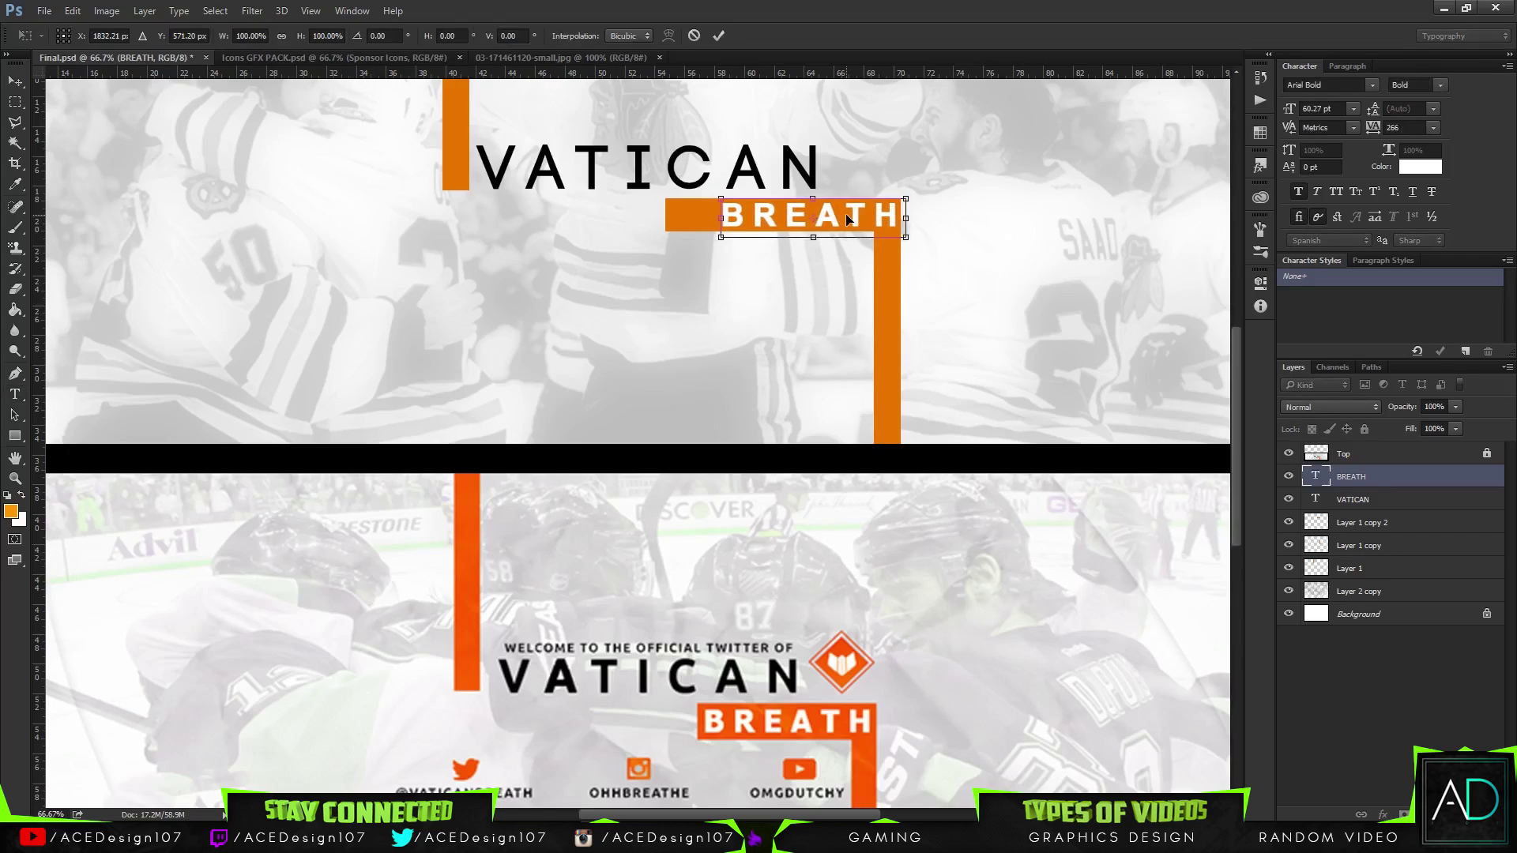
key(Return)
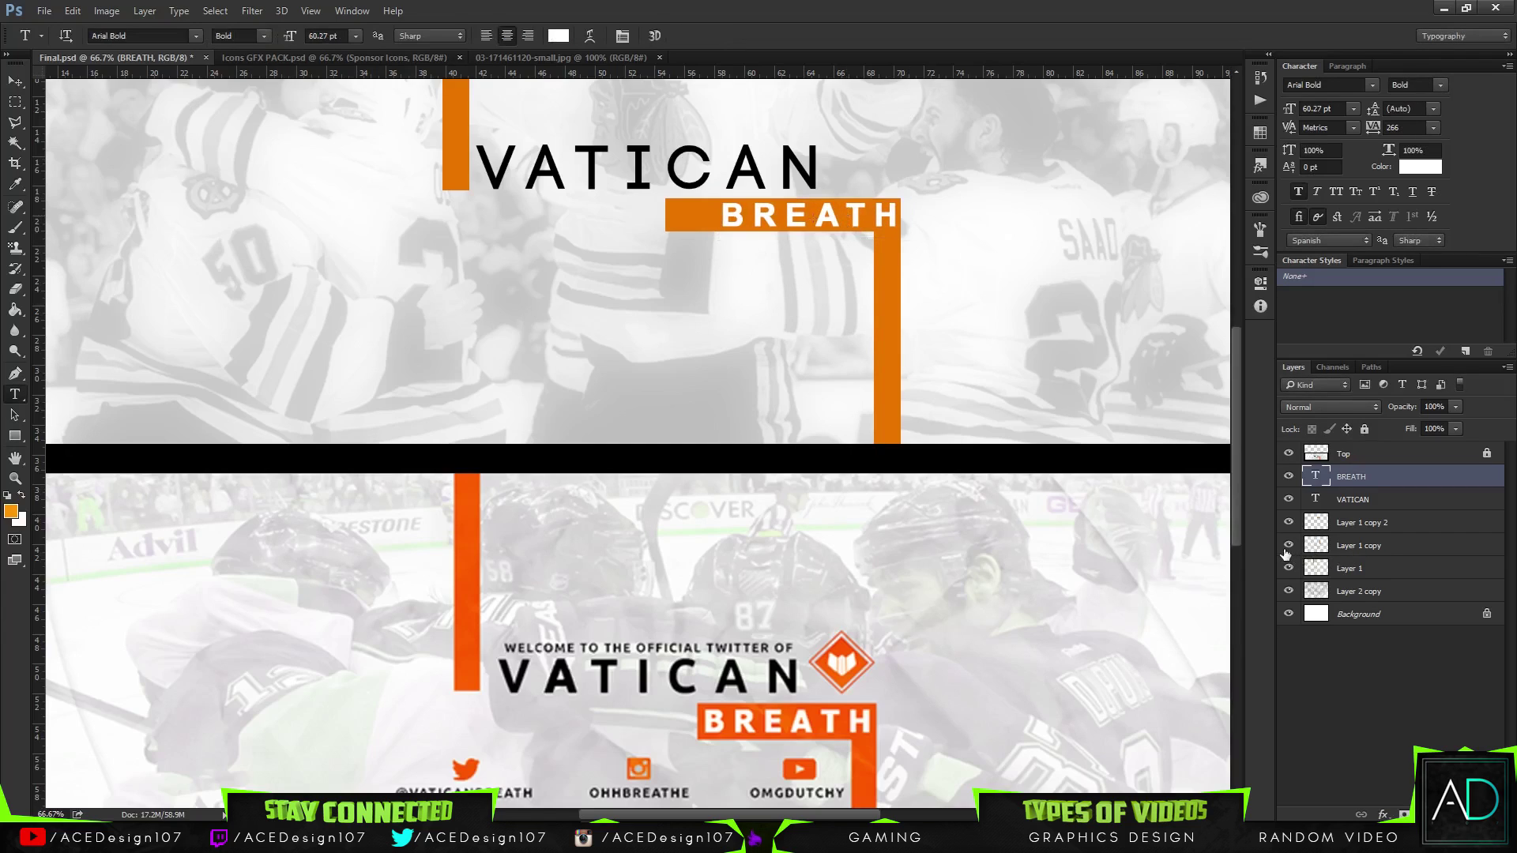
- Narrow the horizontal orange bar from its left end so it frames BREATH
click(1361, 522)
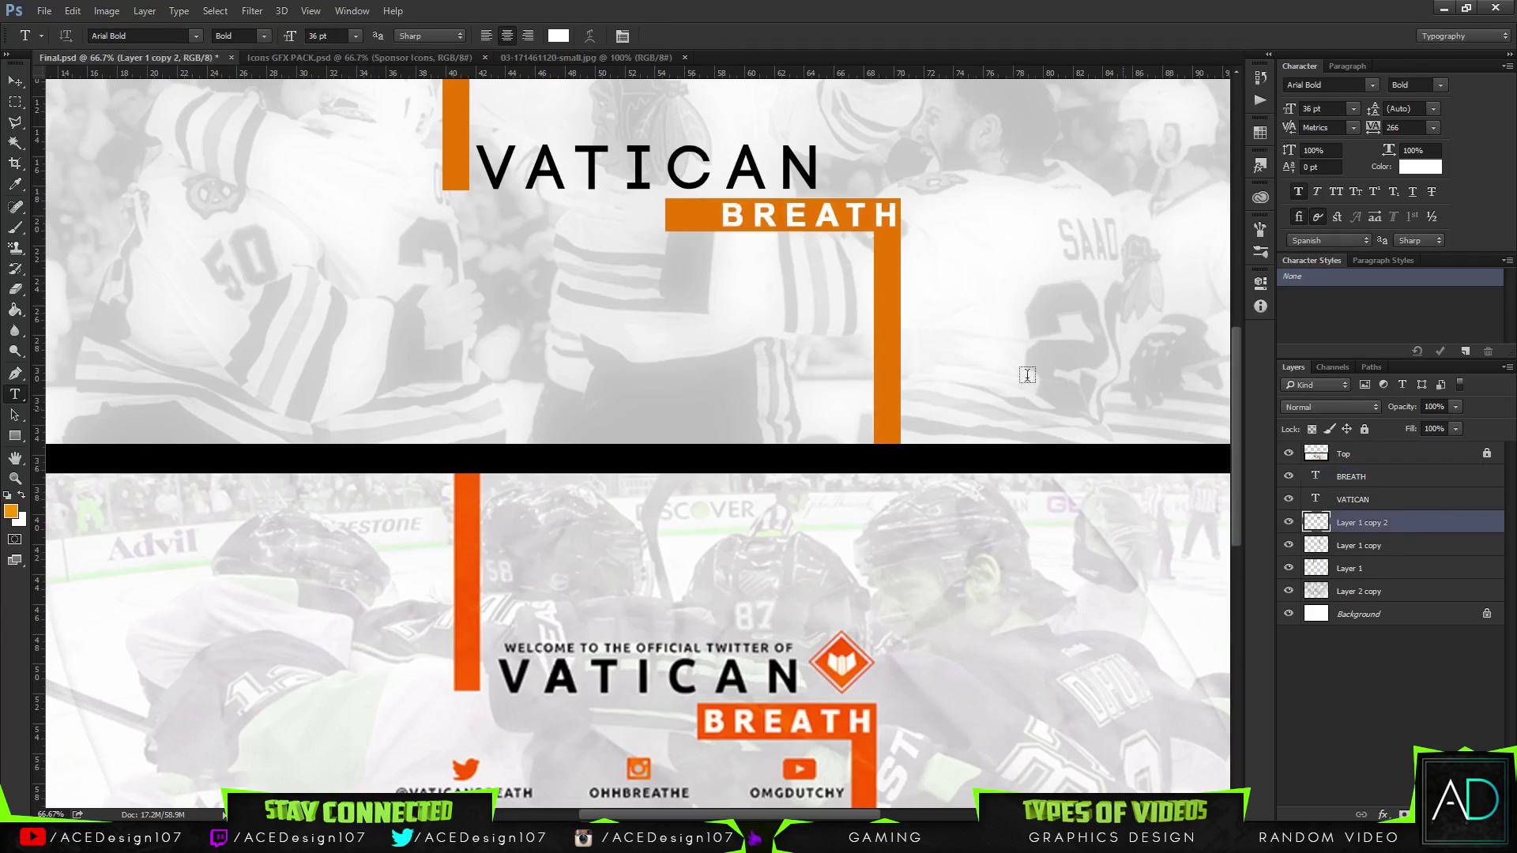
key(ctrl+t)
drag(662, 214, 713, 226)
key(Return)
key(t)
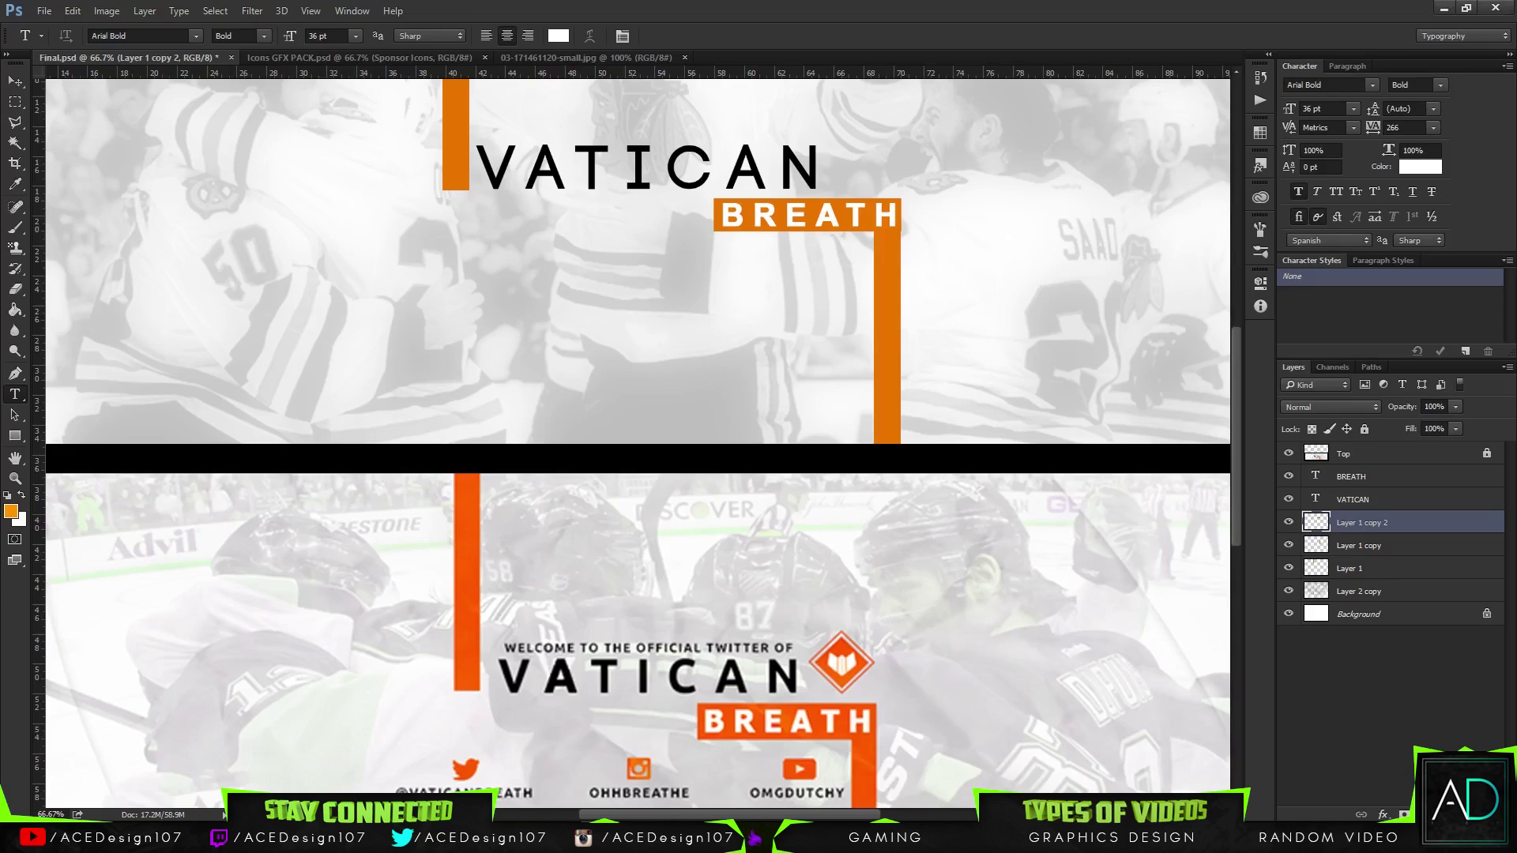
click(15, 81)
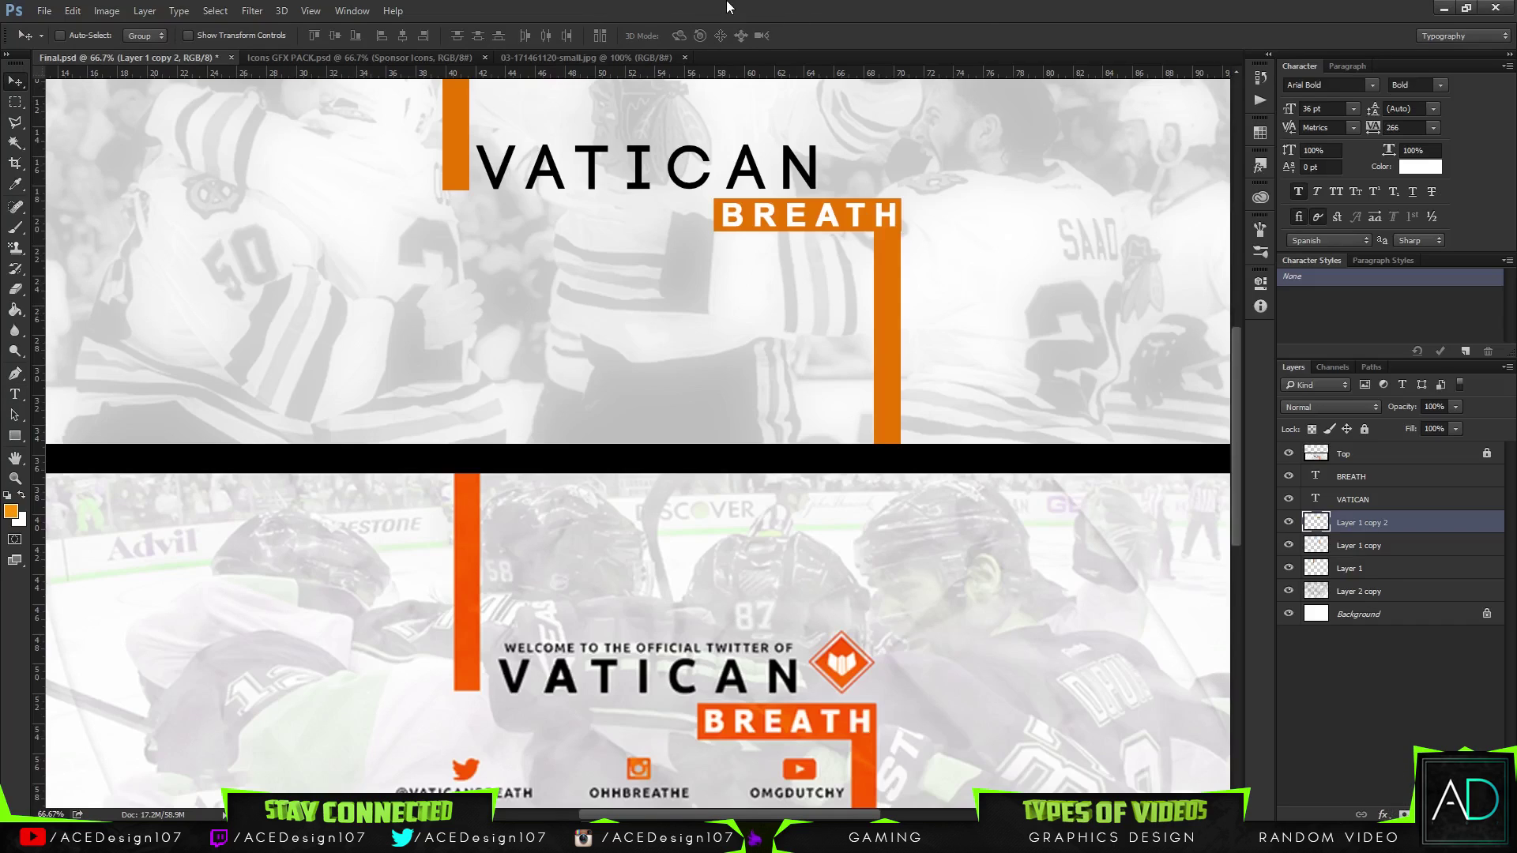
scroll(823, 413, down, 3)
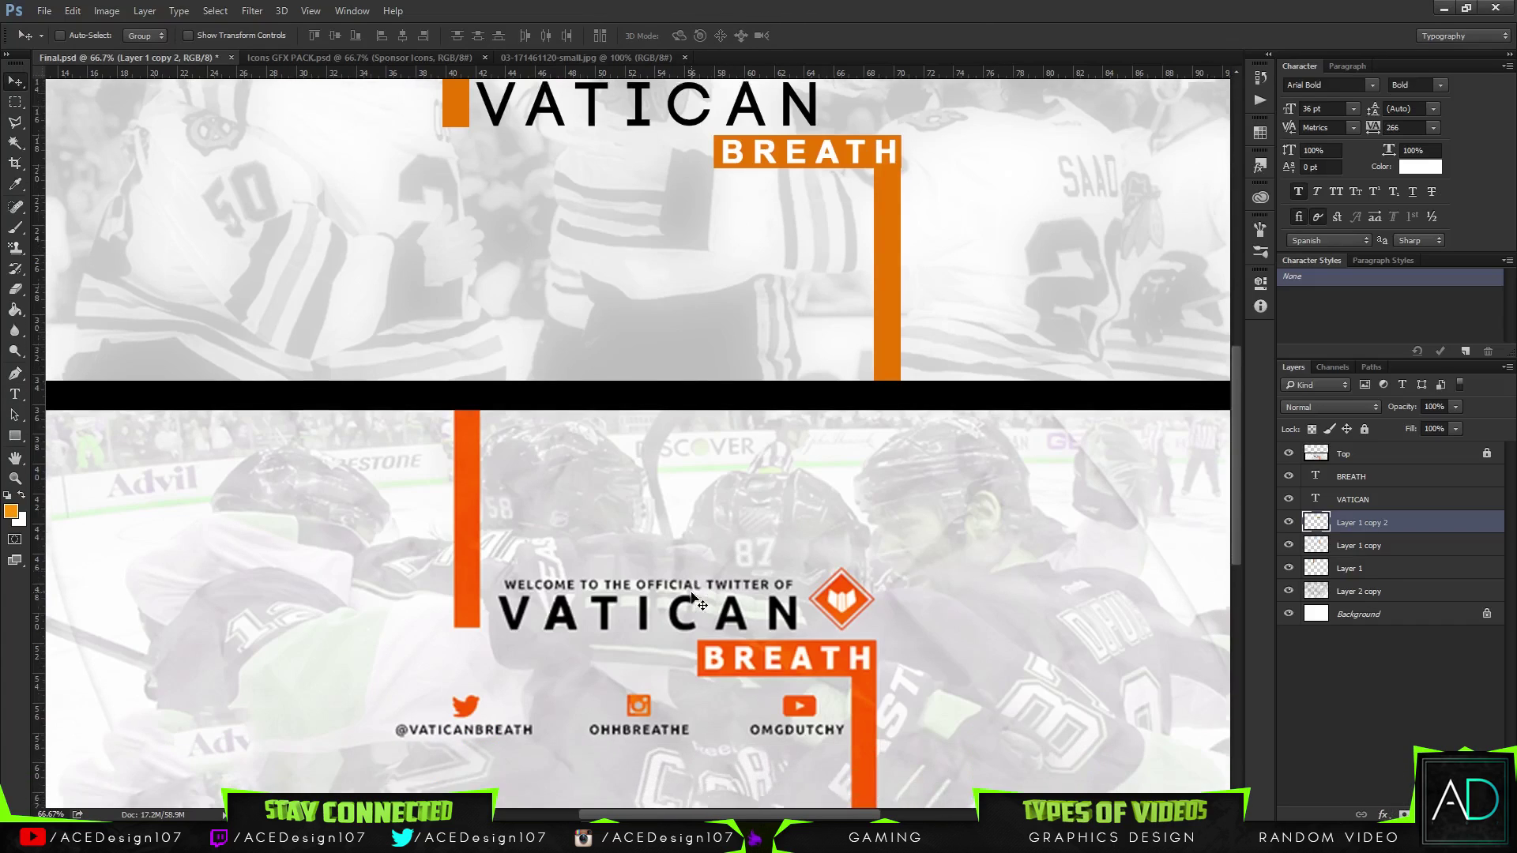
scroll(603, 644, up, 2)
scroll(603, 644, up, 4)
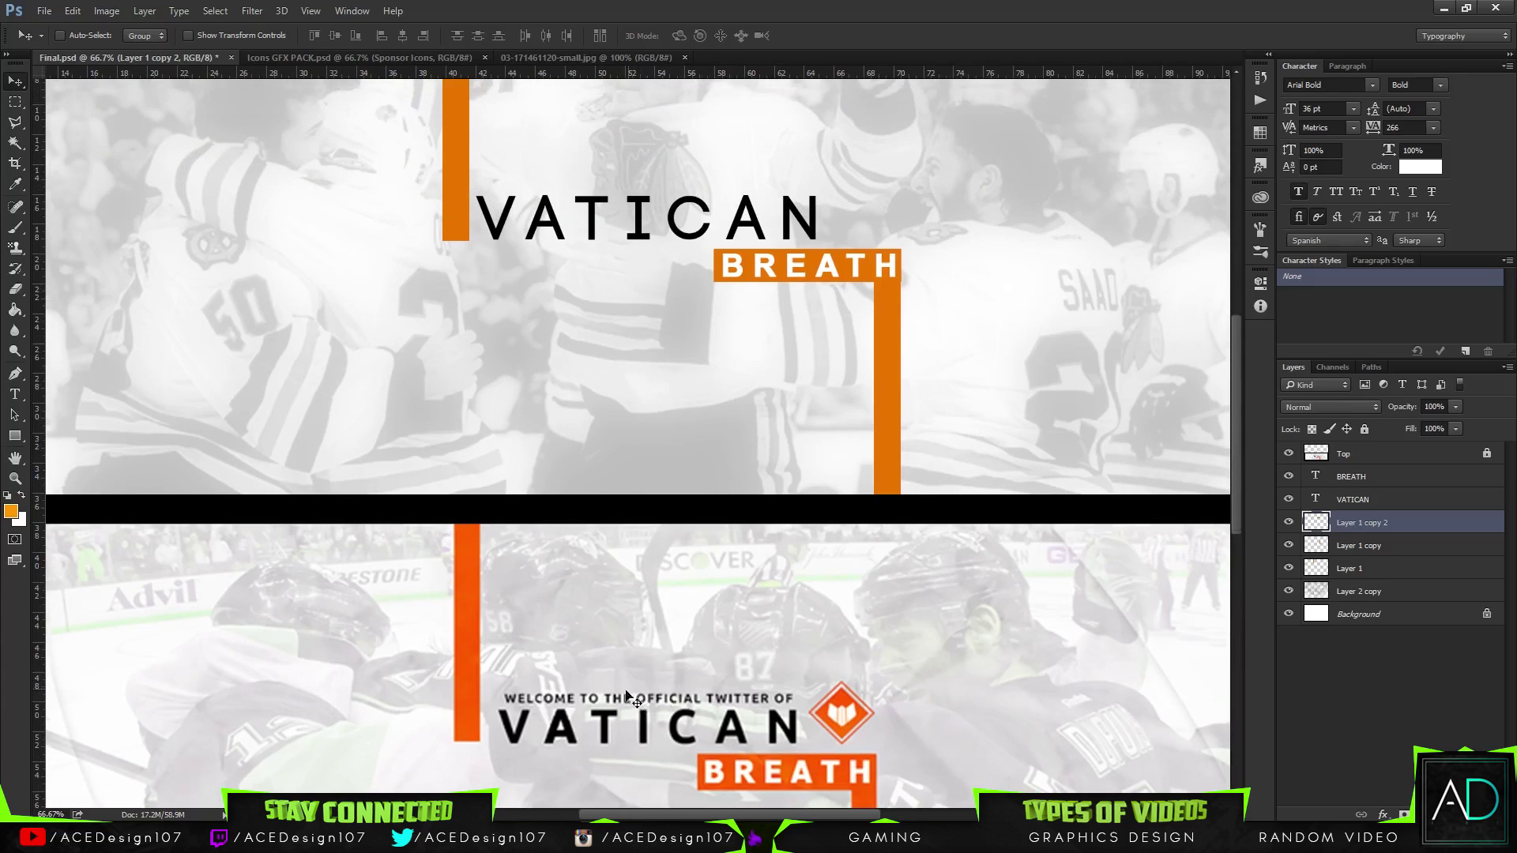
- Duplicate the VATICAN title and shrink the copy to small text above it
click(1400, 494)
key(ctrl+j)
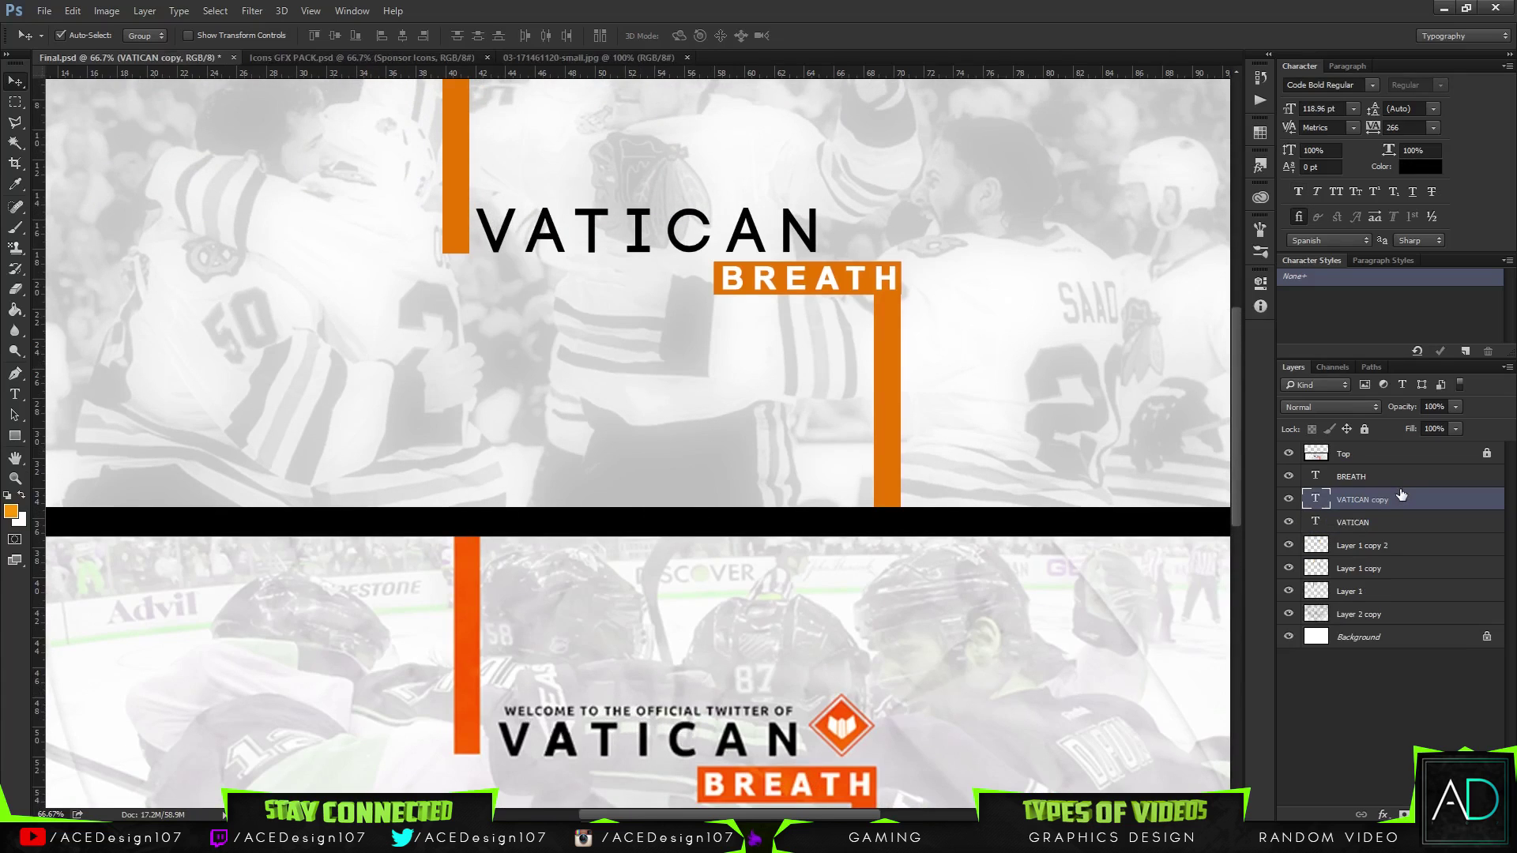
key(ctrl+t)
drag(729, 245, 699, 186)
key(Return)
- Retype the small copy as 'WELCOME TO THE OFFICAL TWITTER OF'
key(t)
click(621, 174)
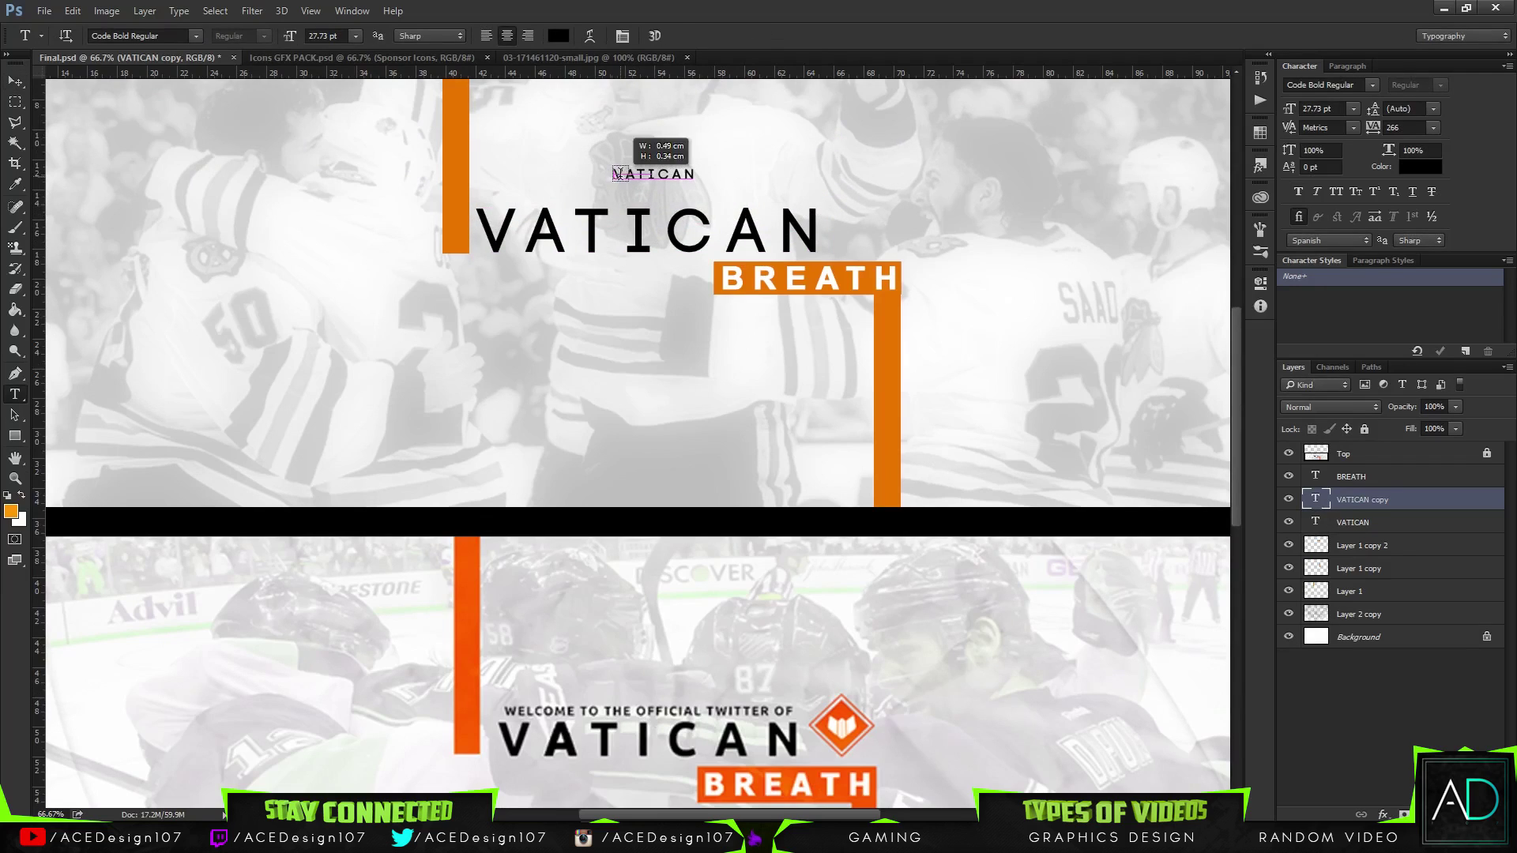
click(654, 35)
drag(614, 174, 698, 175)
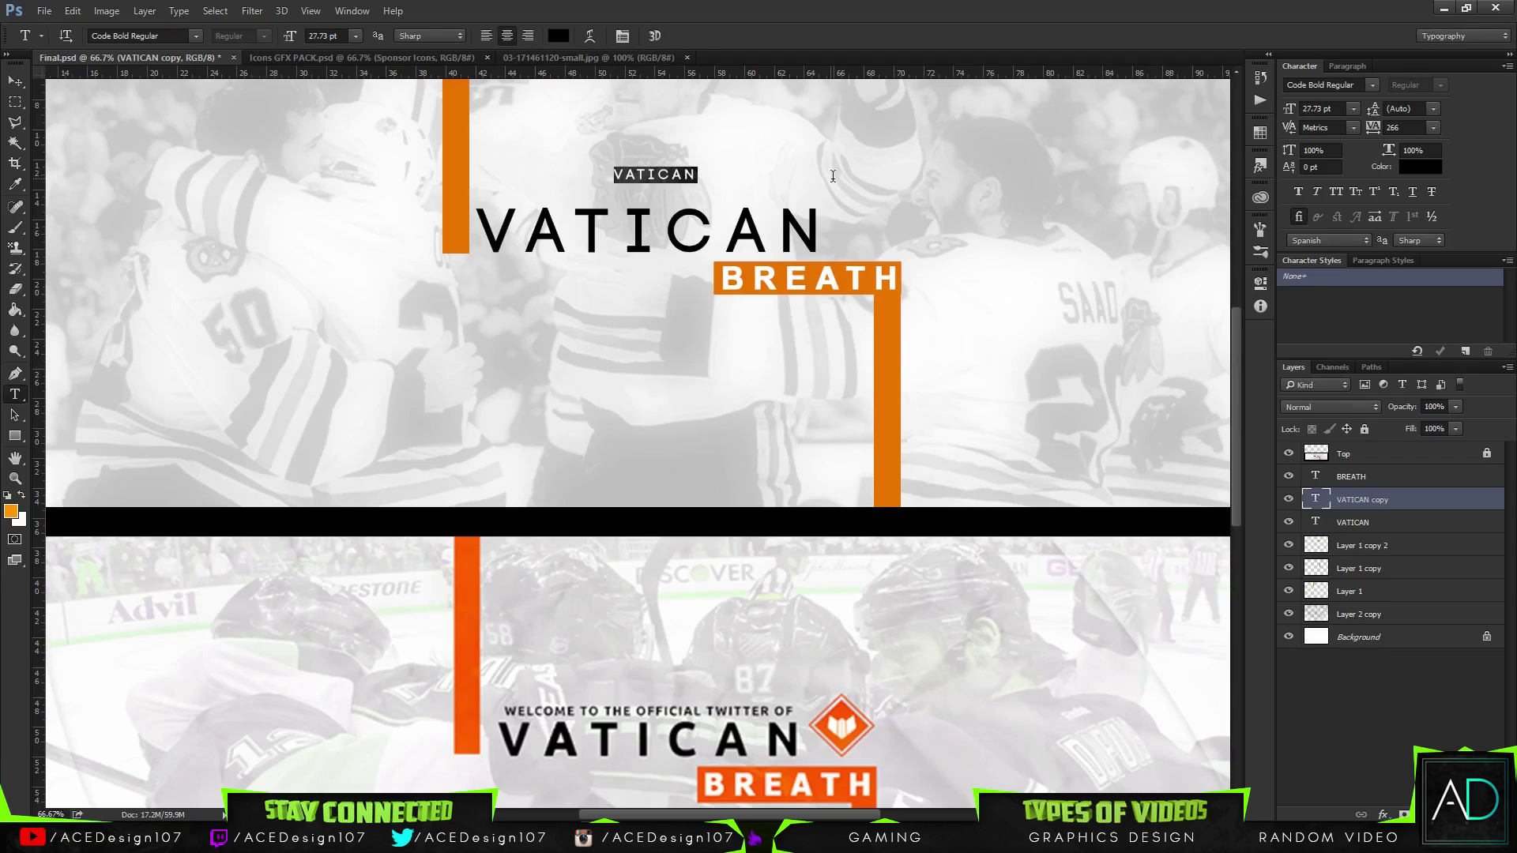
text(WELCOME TO THE O)
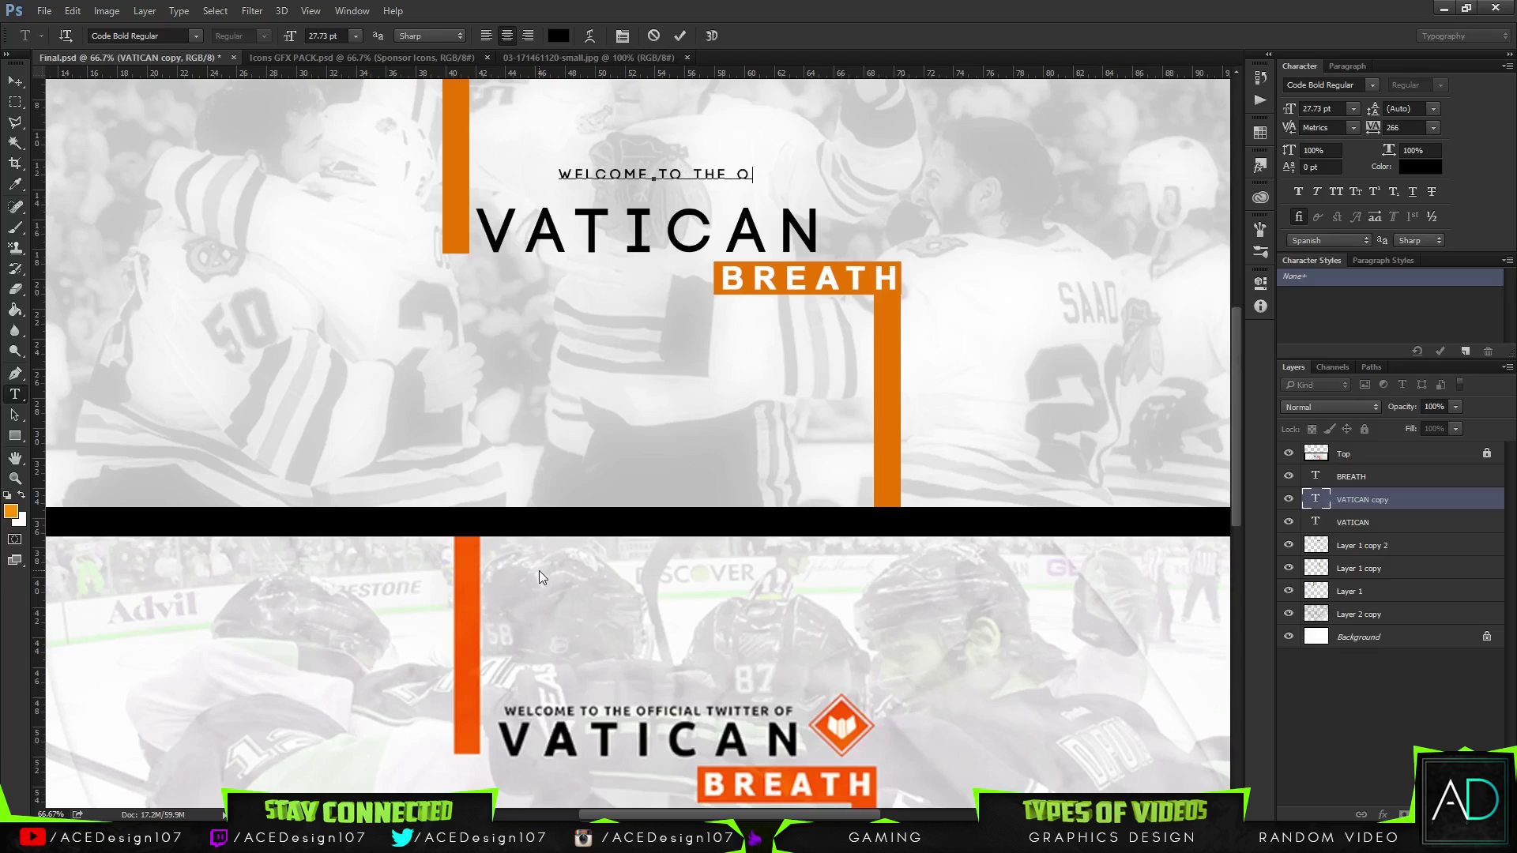
text(FFICAL TWITT)
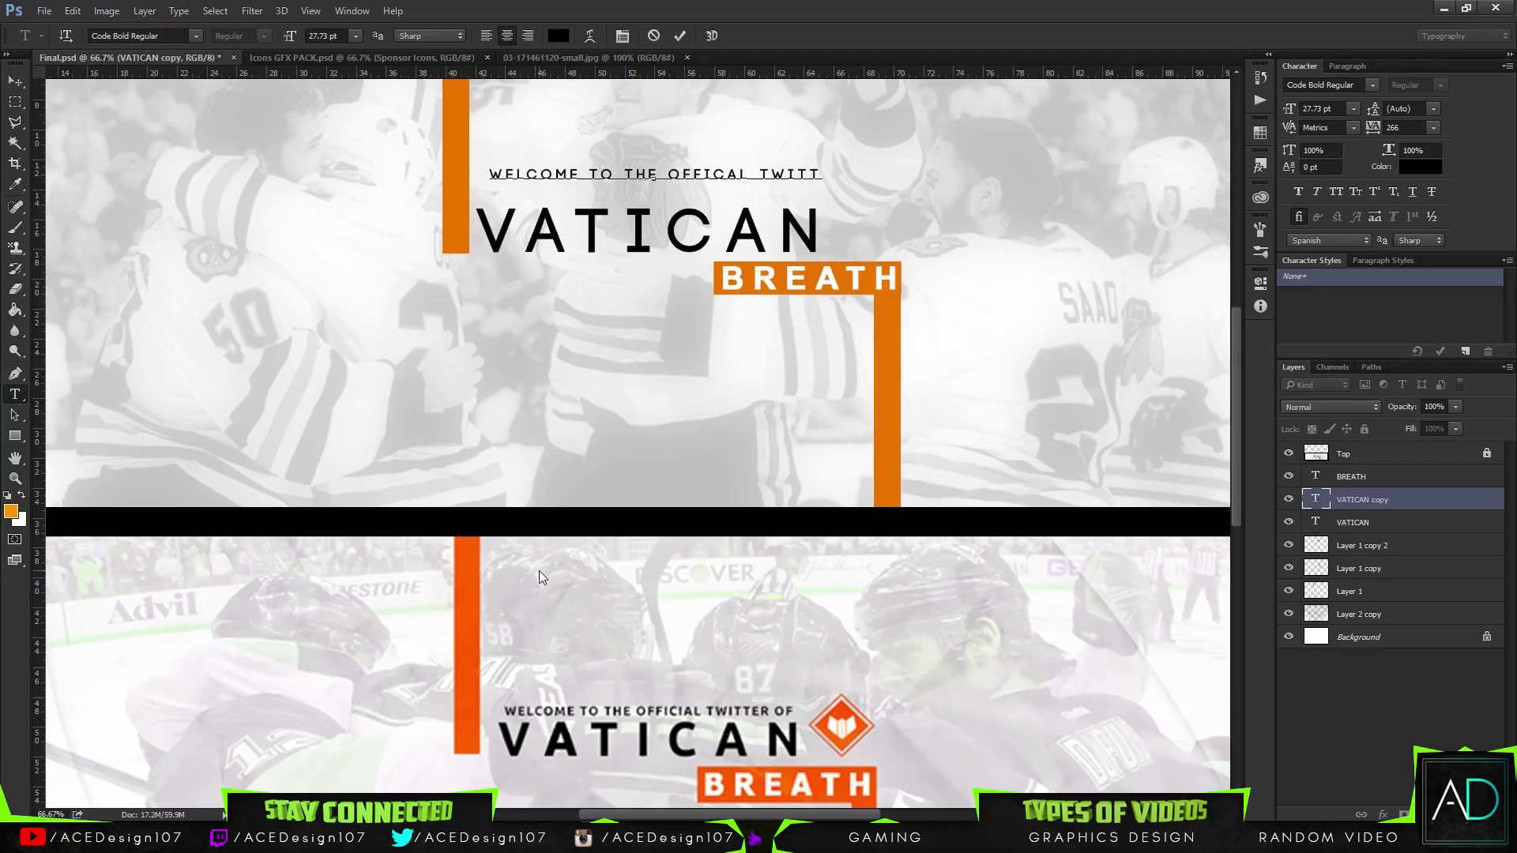
text(ER OF)
key(ctrl+Return)
key(ctrl+t)
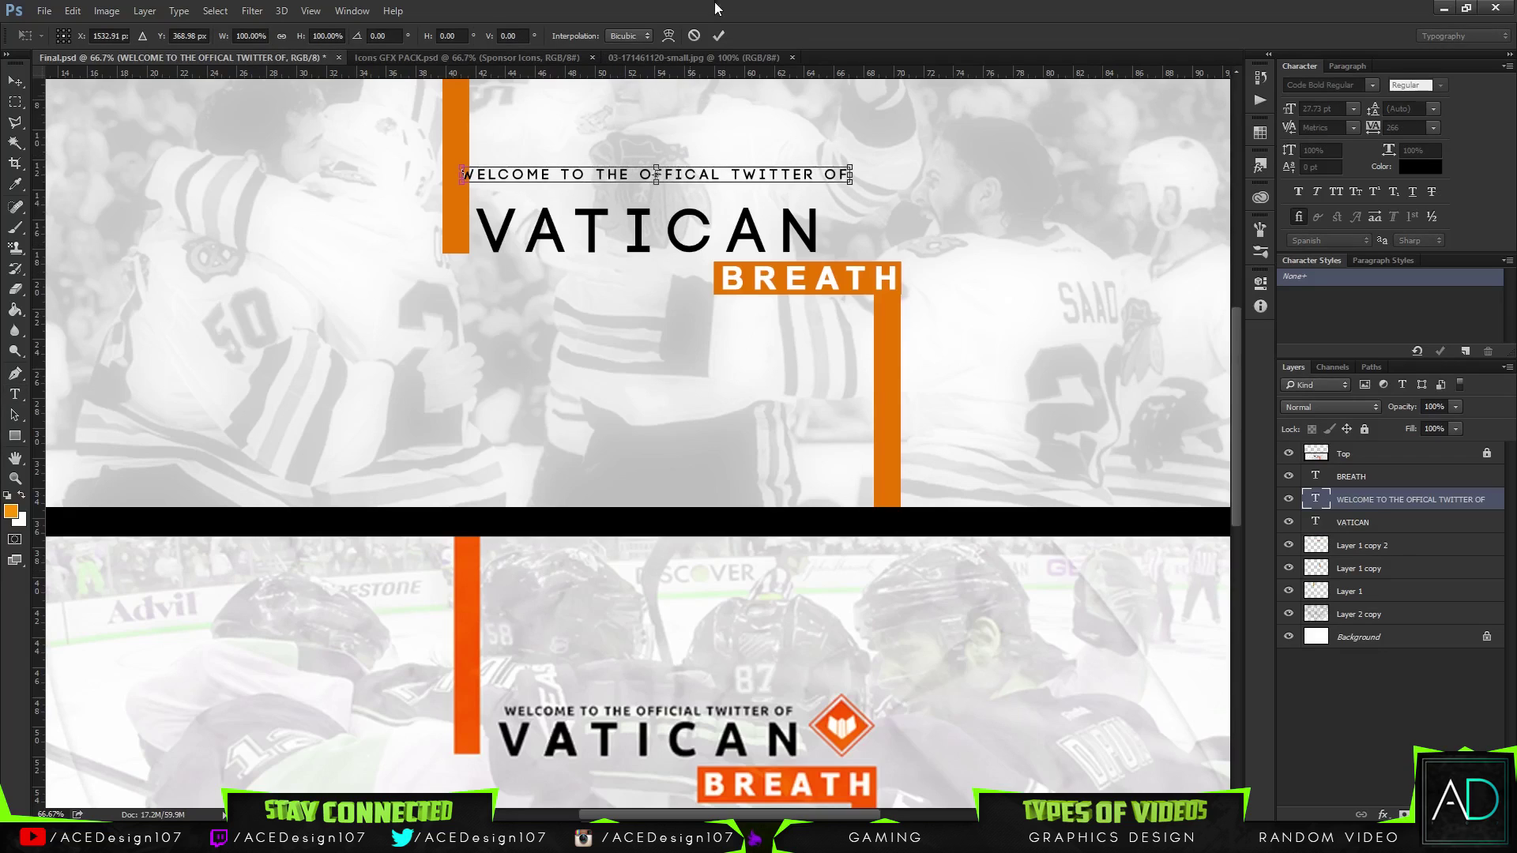
click(716, 34)
- Change the welcome line's font to Arial Regular
click(150, 36)
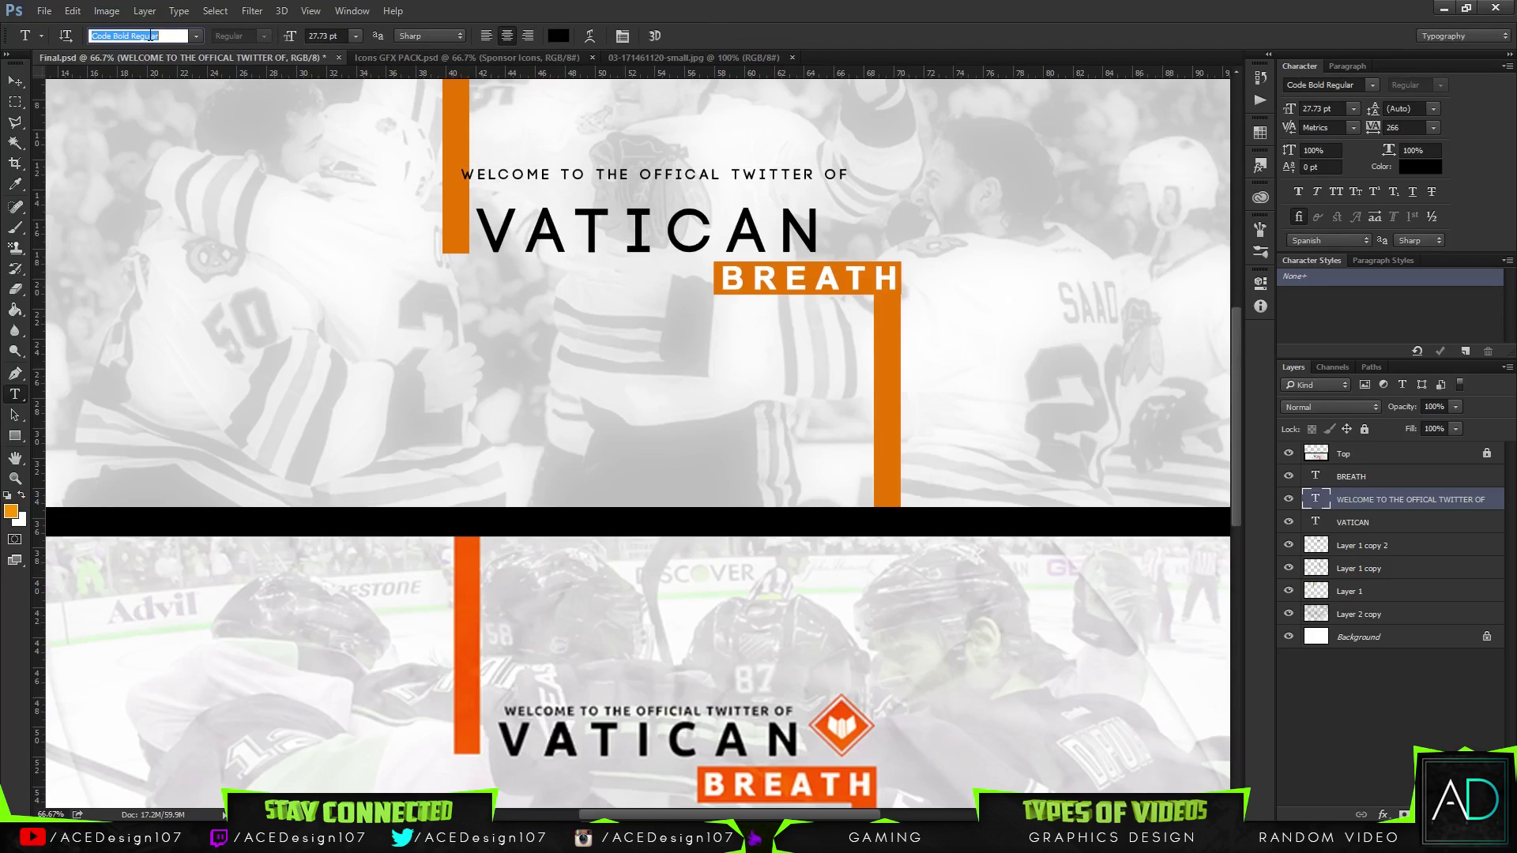
text(ara)
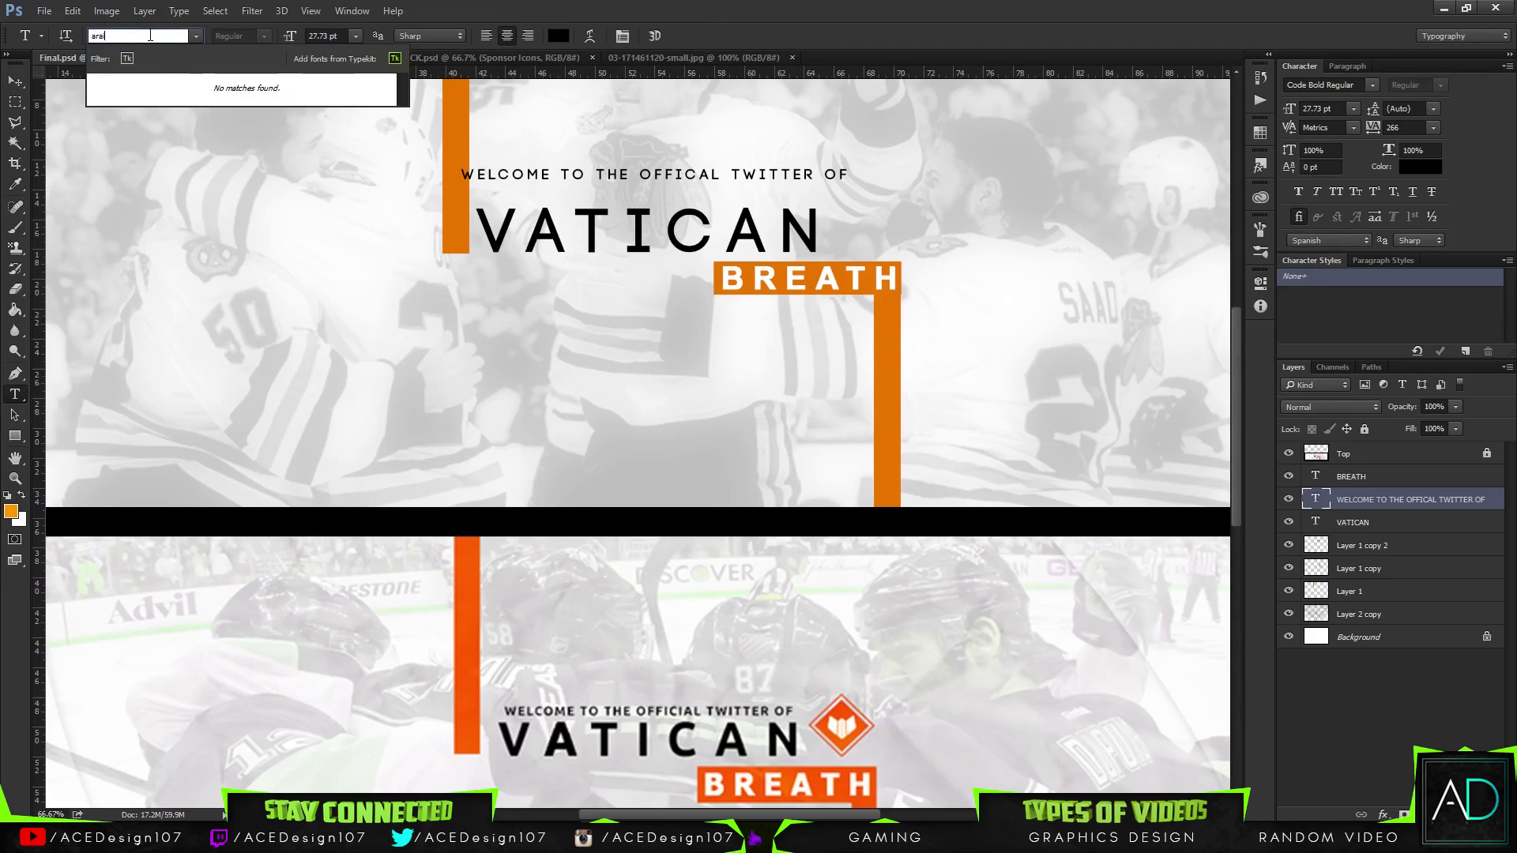
key(BackSpace)
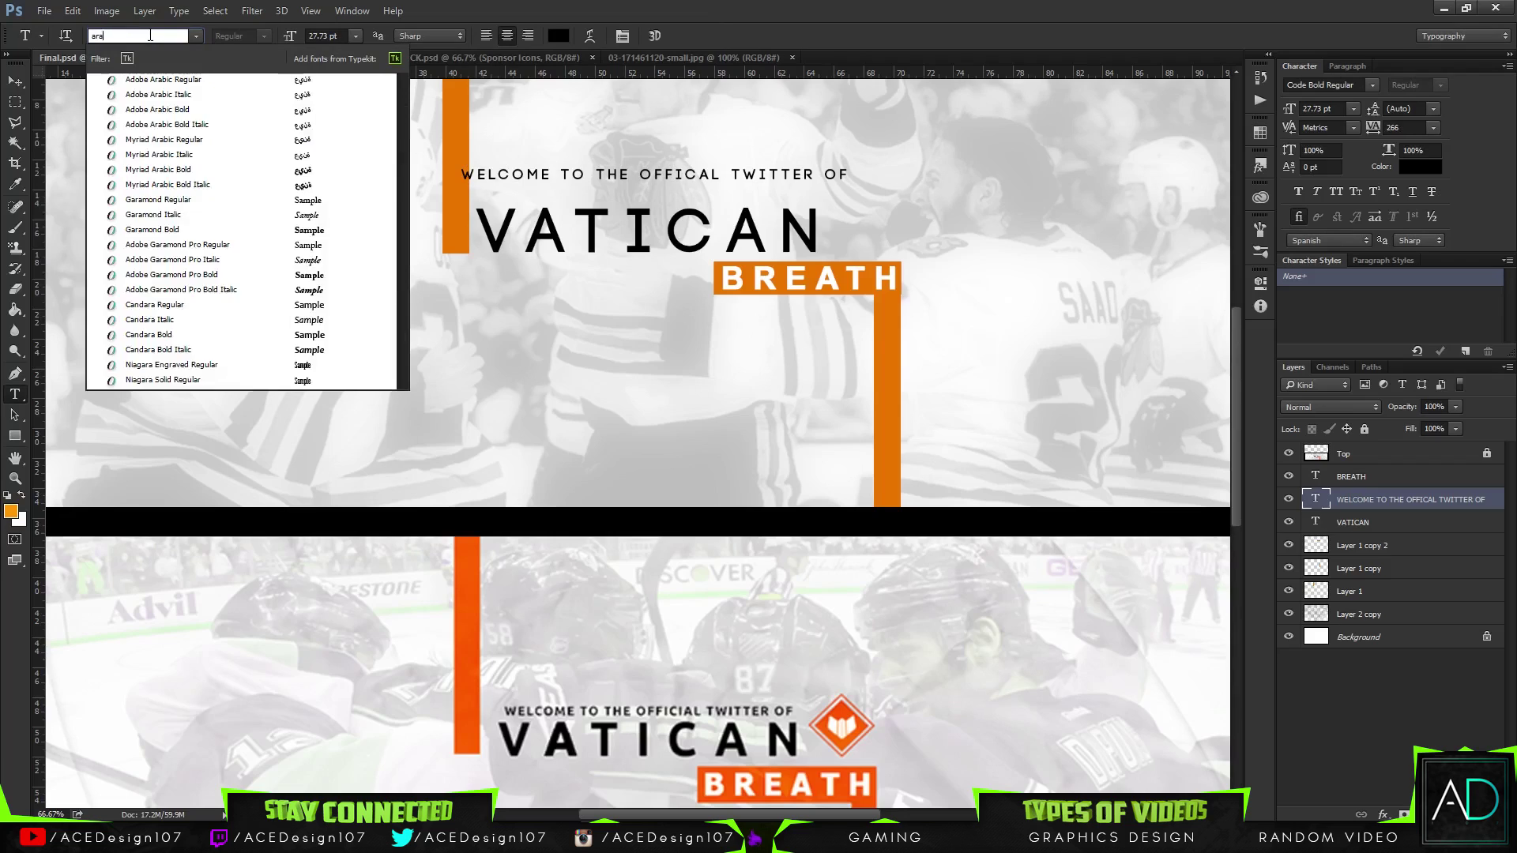
text(ial)
key(Down)
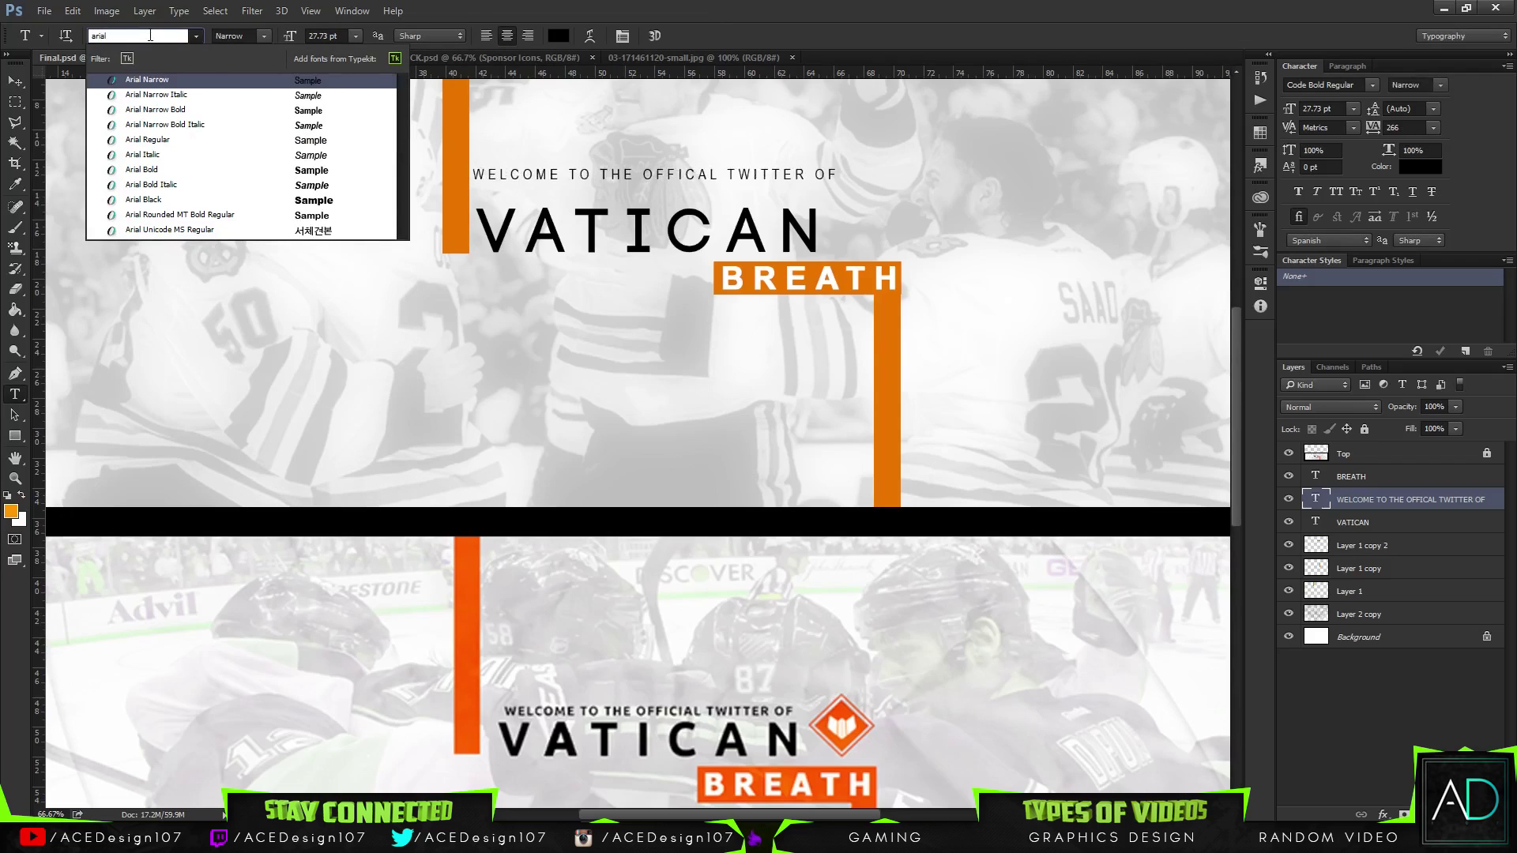
key(Return)
click(263, 35)
click(237, 91)
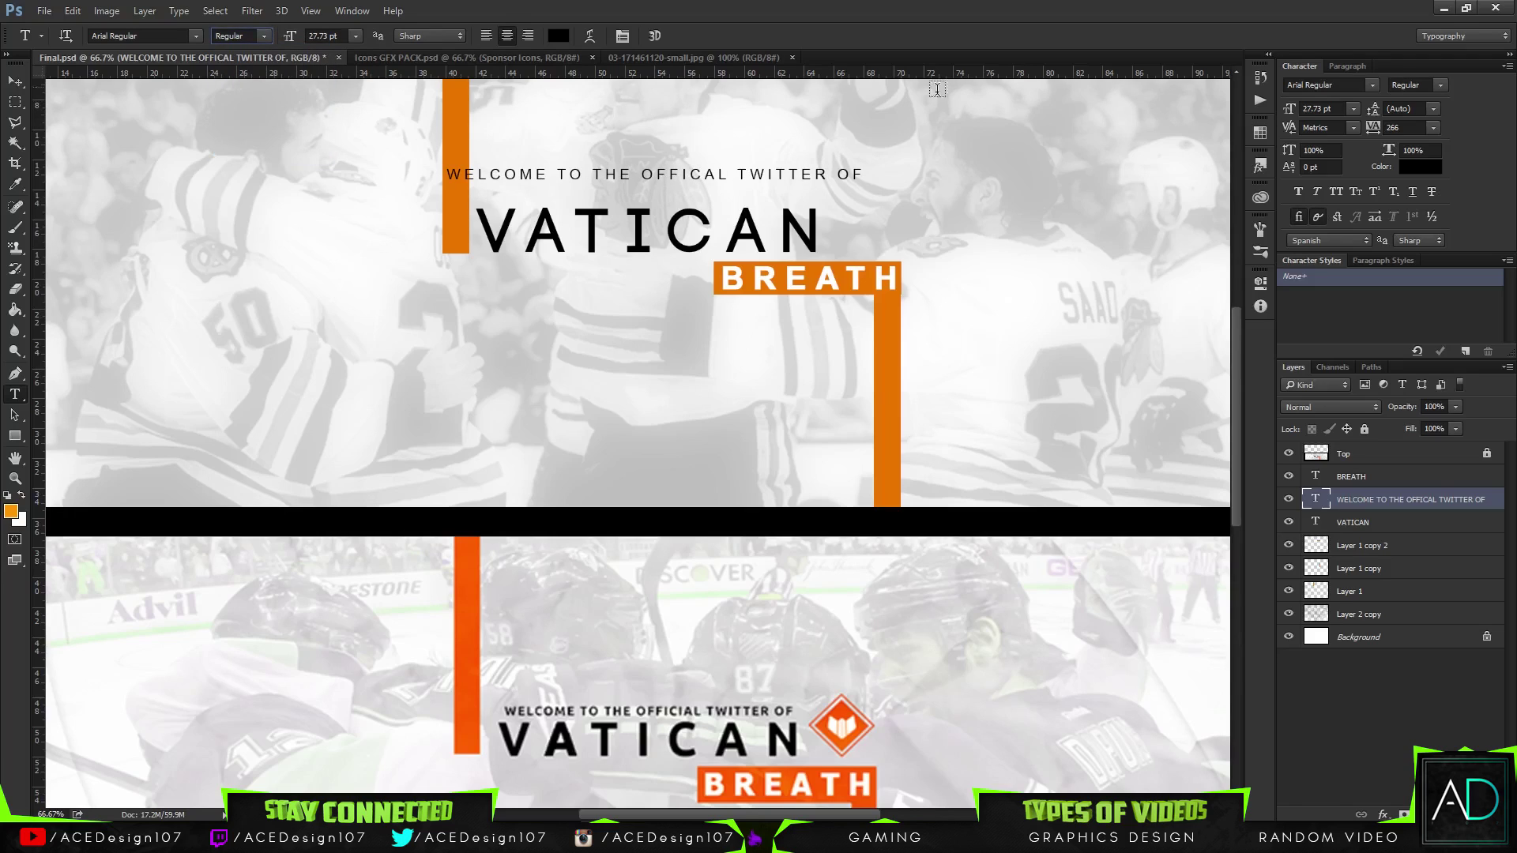
- Set the welcome line's tracking to 100, size to about 23 pt, and style to Bold
click(1433, 127)
click(1416, 331)
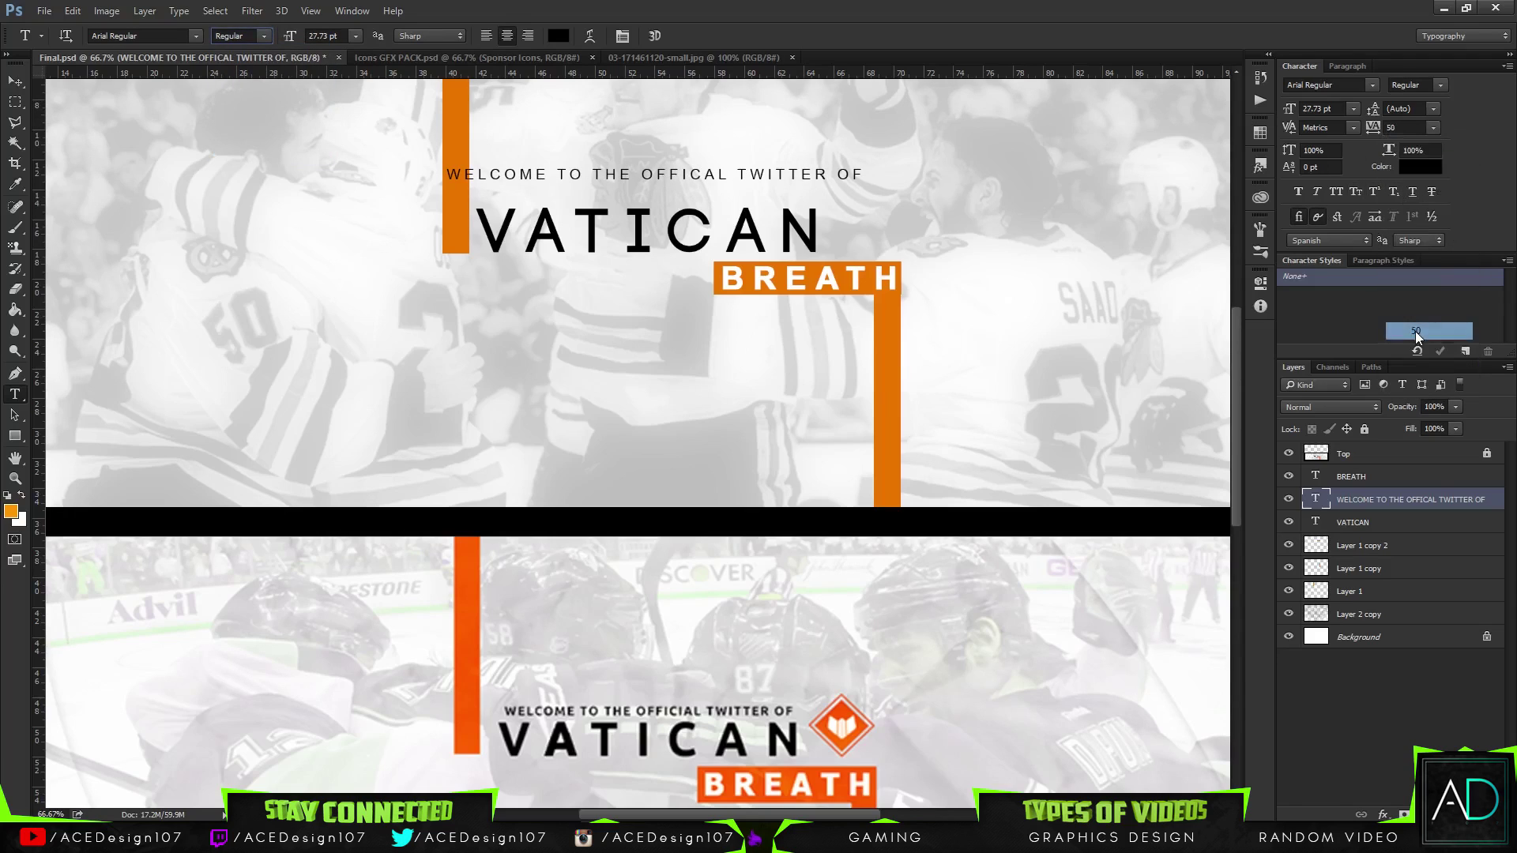
click(1432, 127)
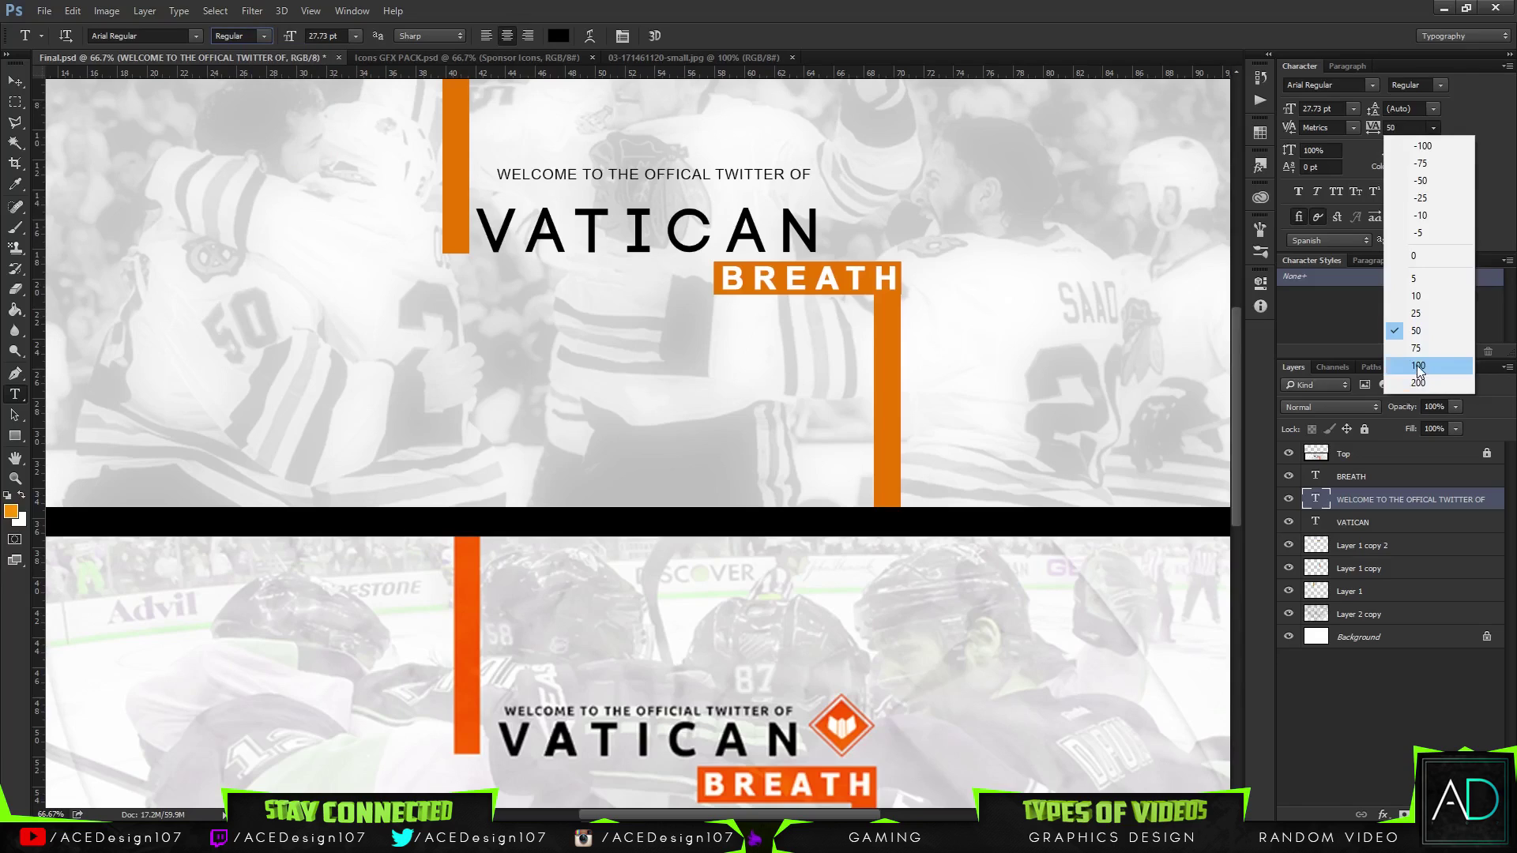
click(1415, 365)
drag(827, 169, 795, 175)
click(1434, 86)
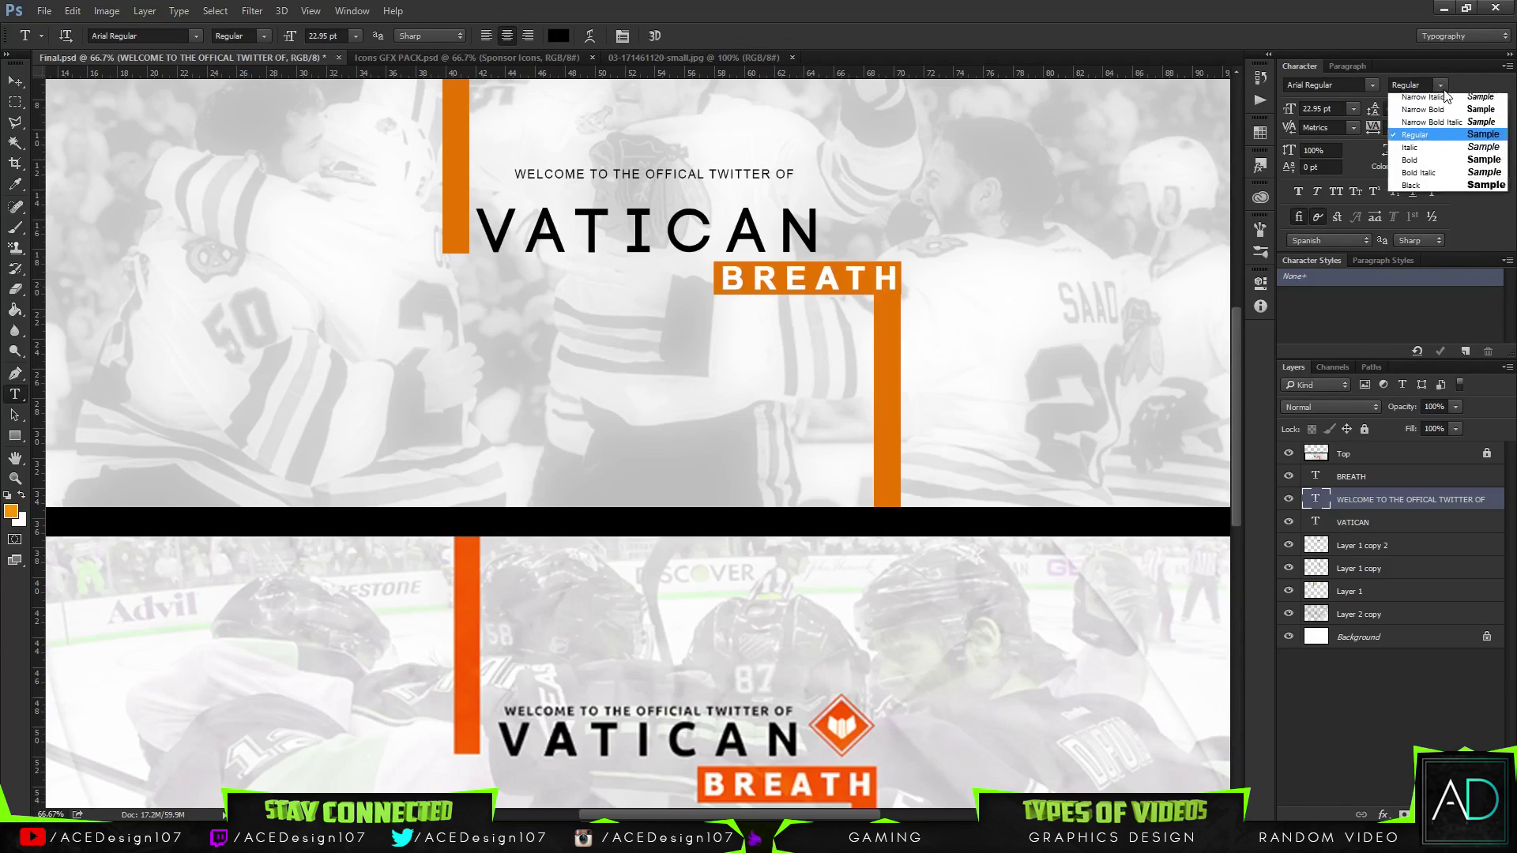
click(1416, 181)
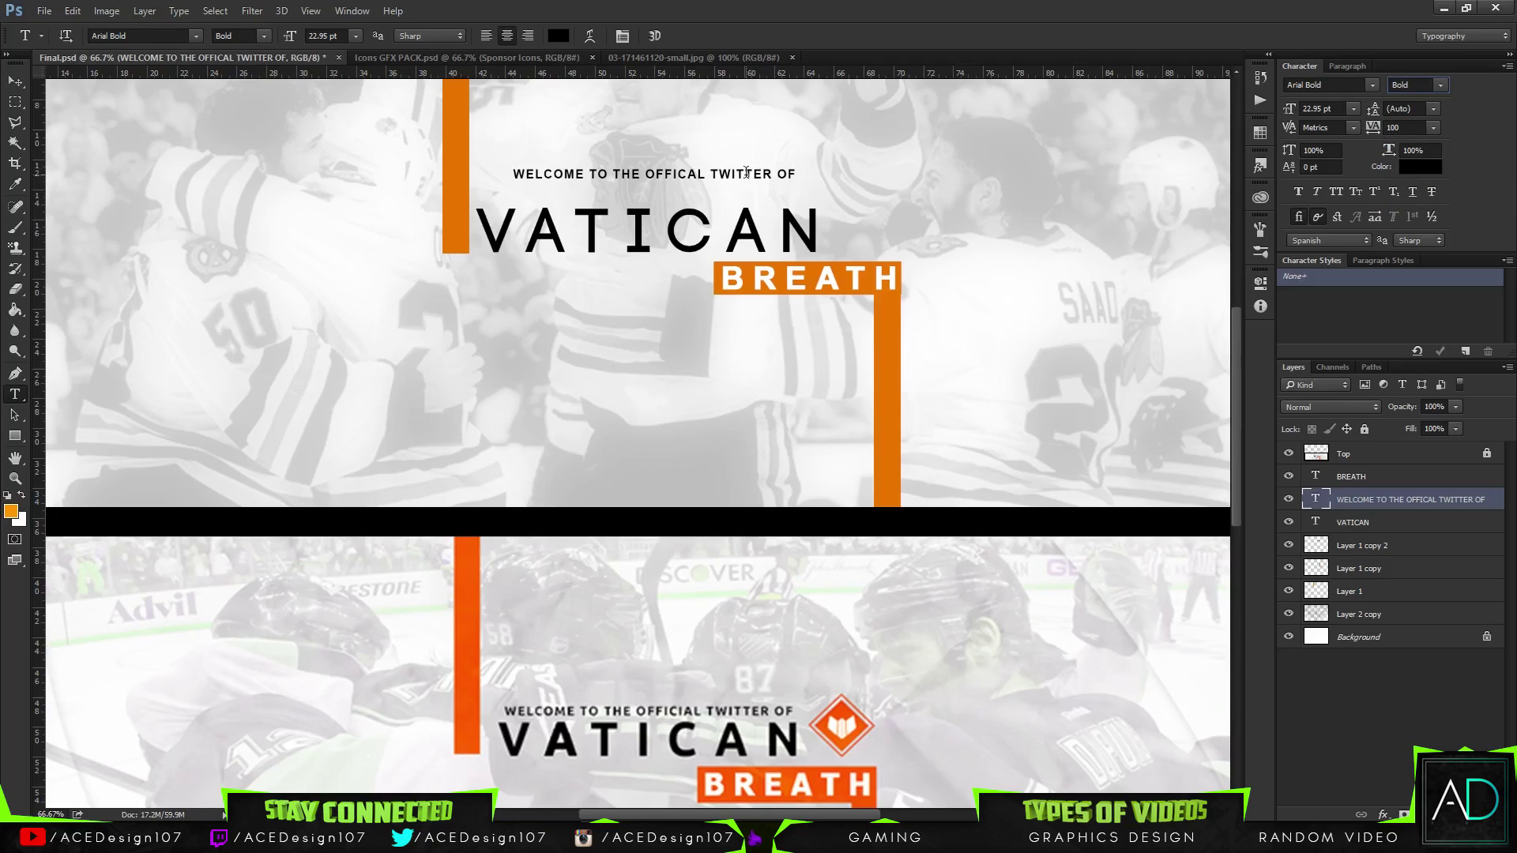
- Position the Arial Bold welcome line just above VATICAN
click(15, 82)
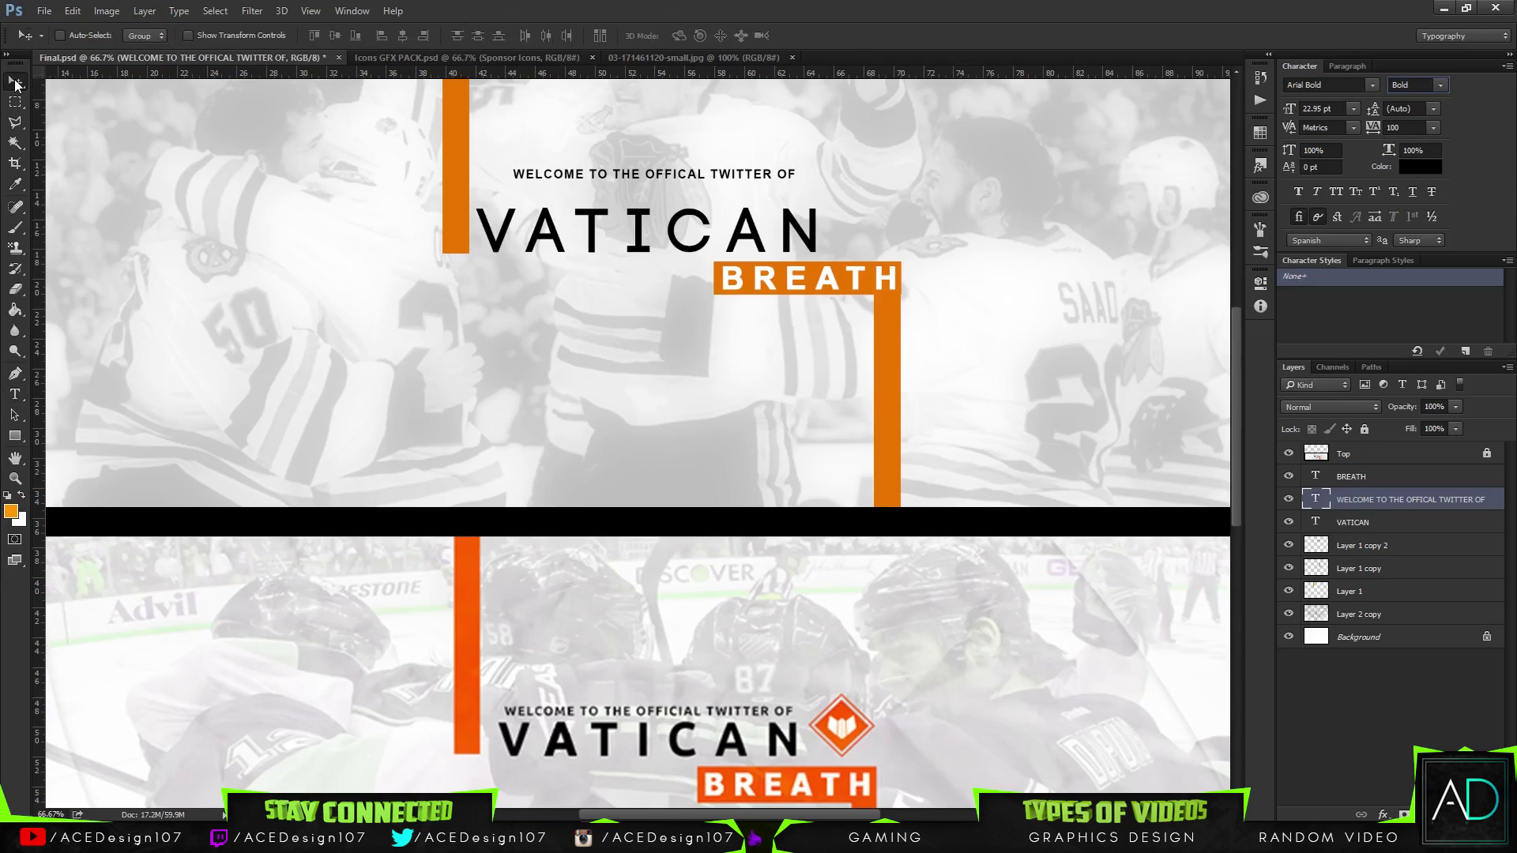
drag(616, 173, 631, 199)
key(Up)
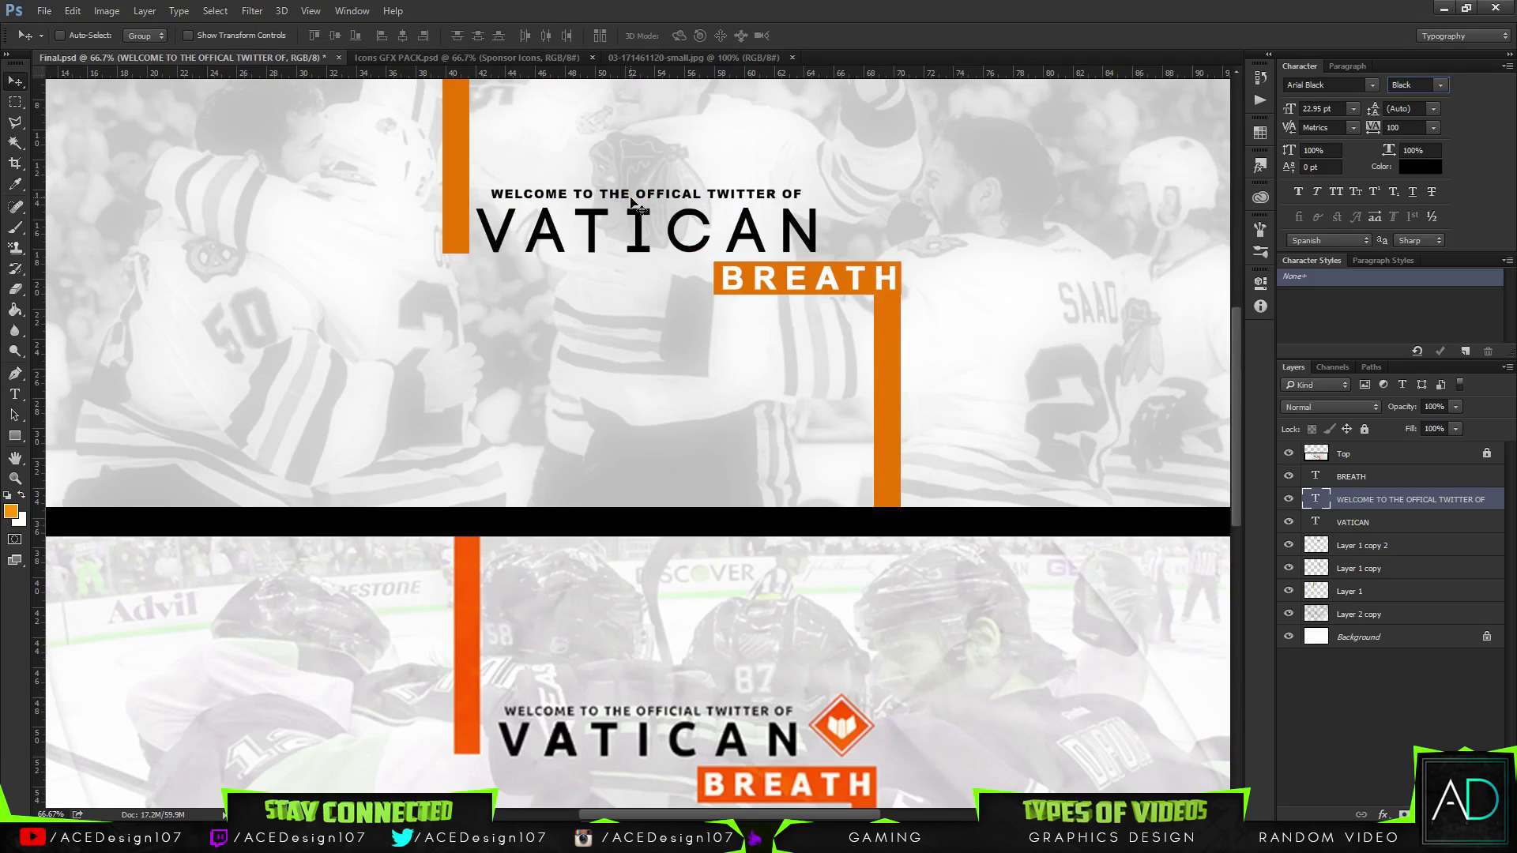
key(Down)
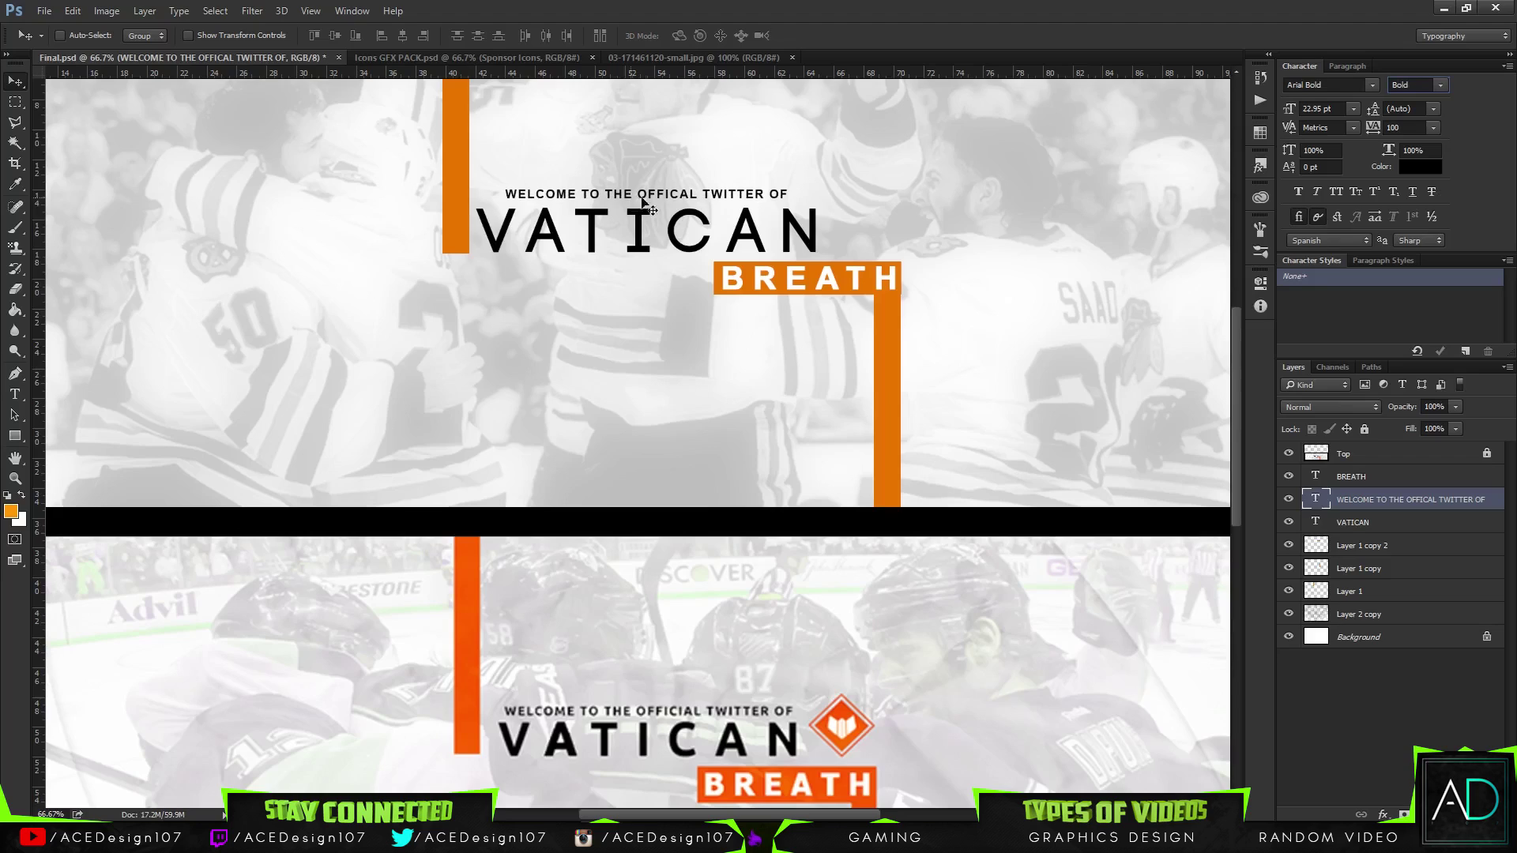
mouse_move(711, 209)
mouse_down()
mouse_move(715, 186)
mouse_move(711, 209)
mouse_up()
click(1444, 87)
click(1465, 88)
click(1427, 87)
key(ctrl+t)
drag(678, 196, 684, 202)
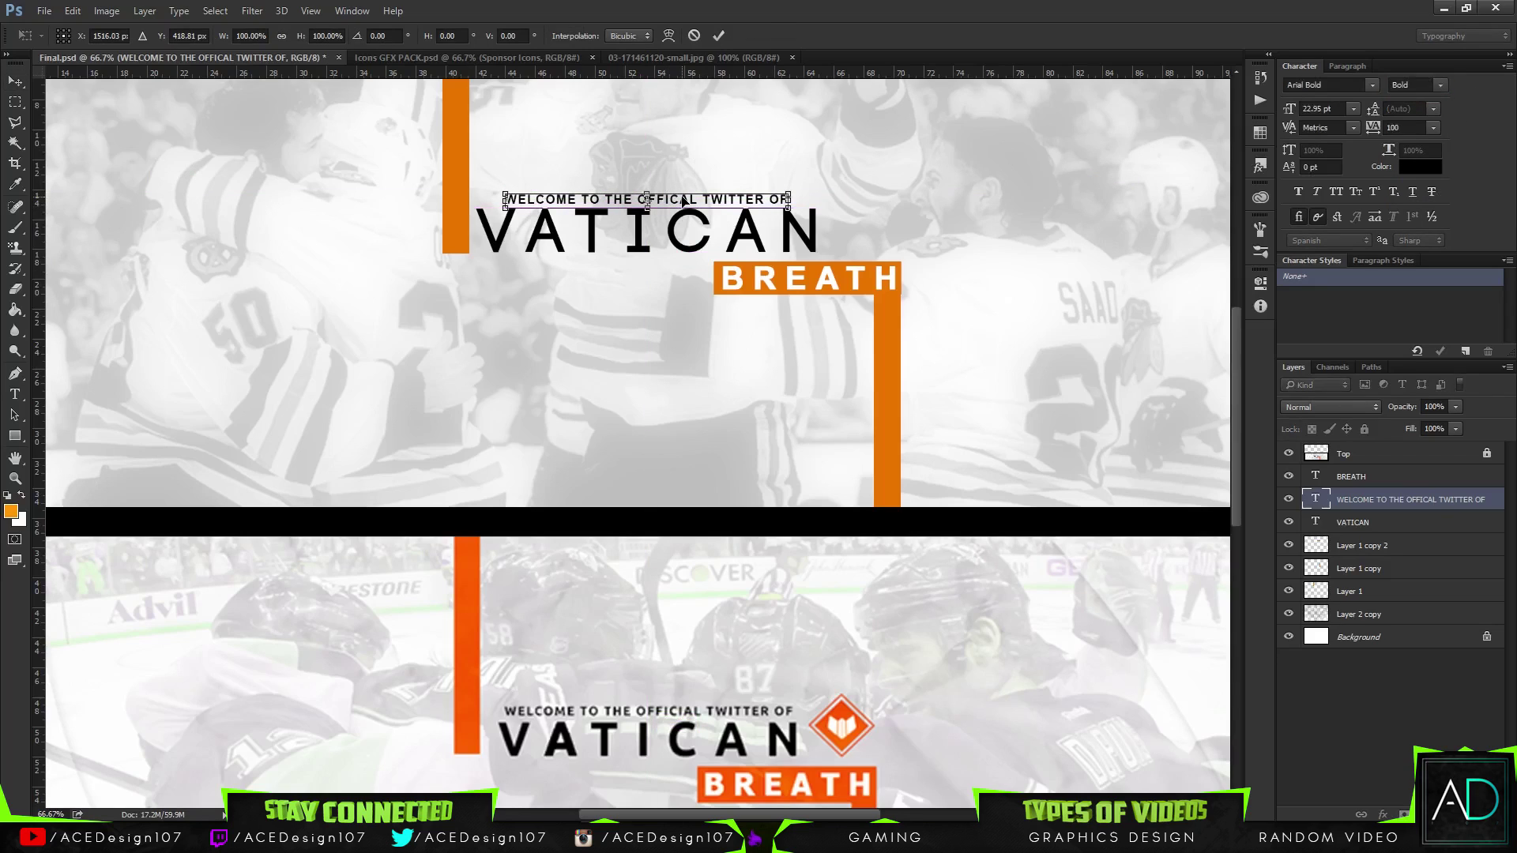
key(Return)
- Set the welcome line's letter spacing to 200 after briefly trying 250
click(1436, 128)
click(1419, 384)
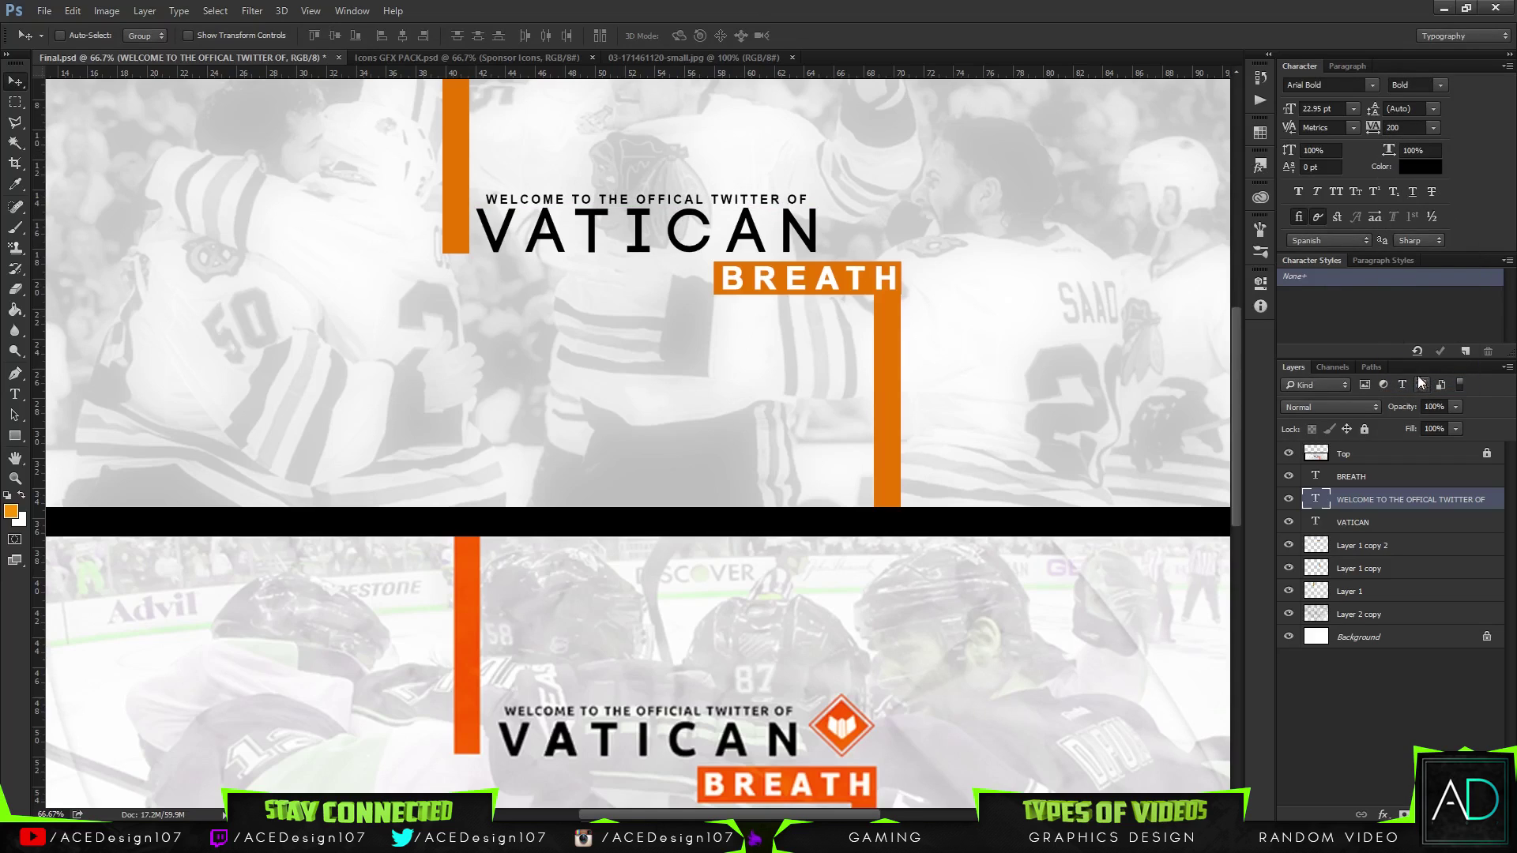
click(1402, 127)
text(2)
key(Return)
click(1405, 127)
key(Return)
- Delete the duplicate bar layer Layer 1 copy 2
scroll(799, 496, down, 3)
scroll(802, 499, up, 2)
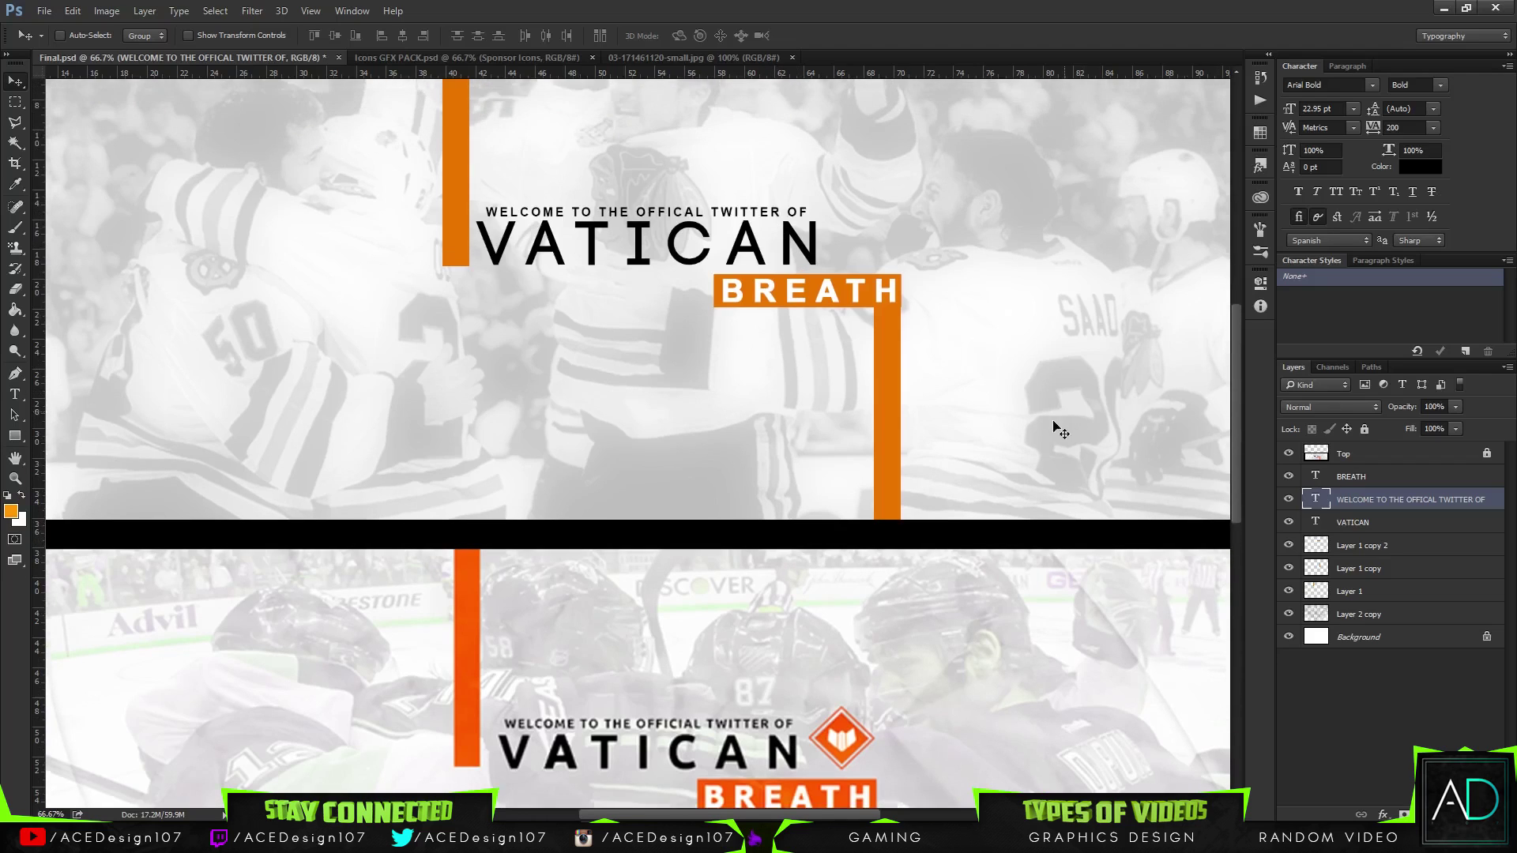
scroll(873, 525, down, 3)
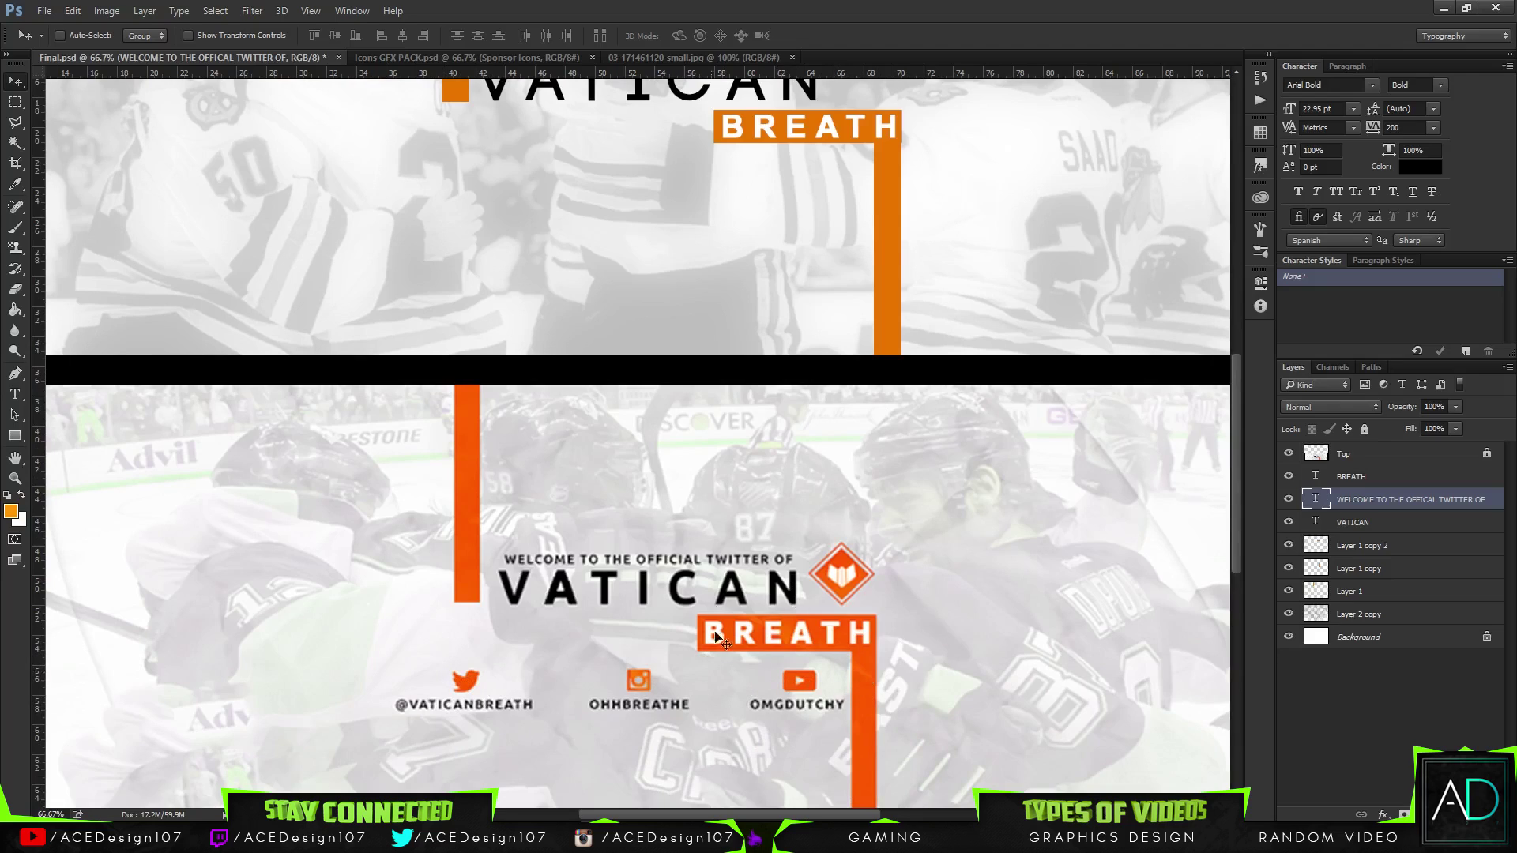
click(1430, 545)
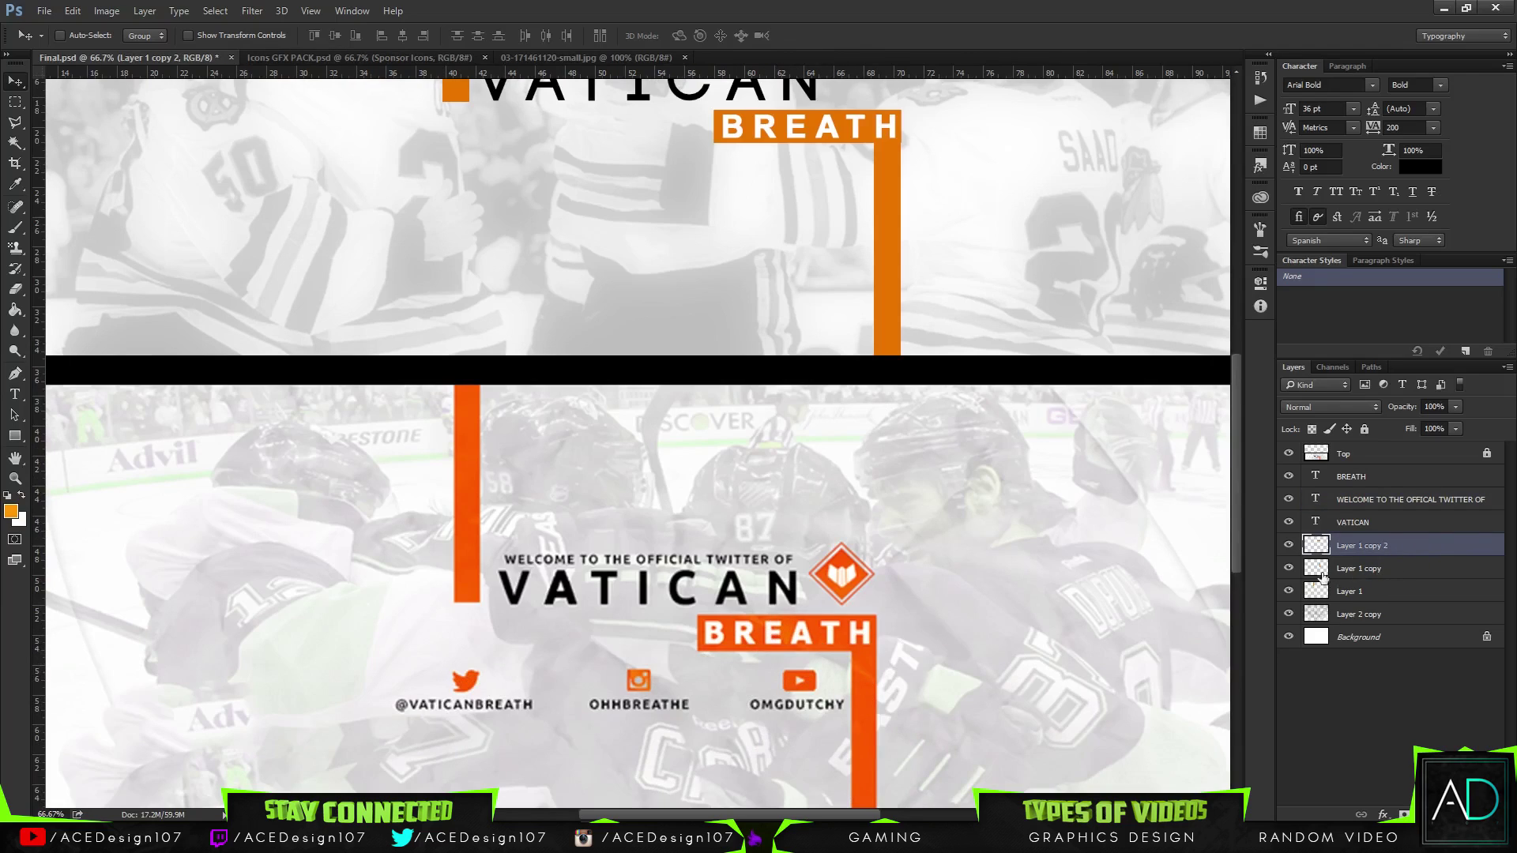
click(1288, 568)
click(1288, 568)
key(ctrl+t)
drag(900, 125, 900, 125)
key(Escape)
key(Delete)
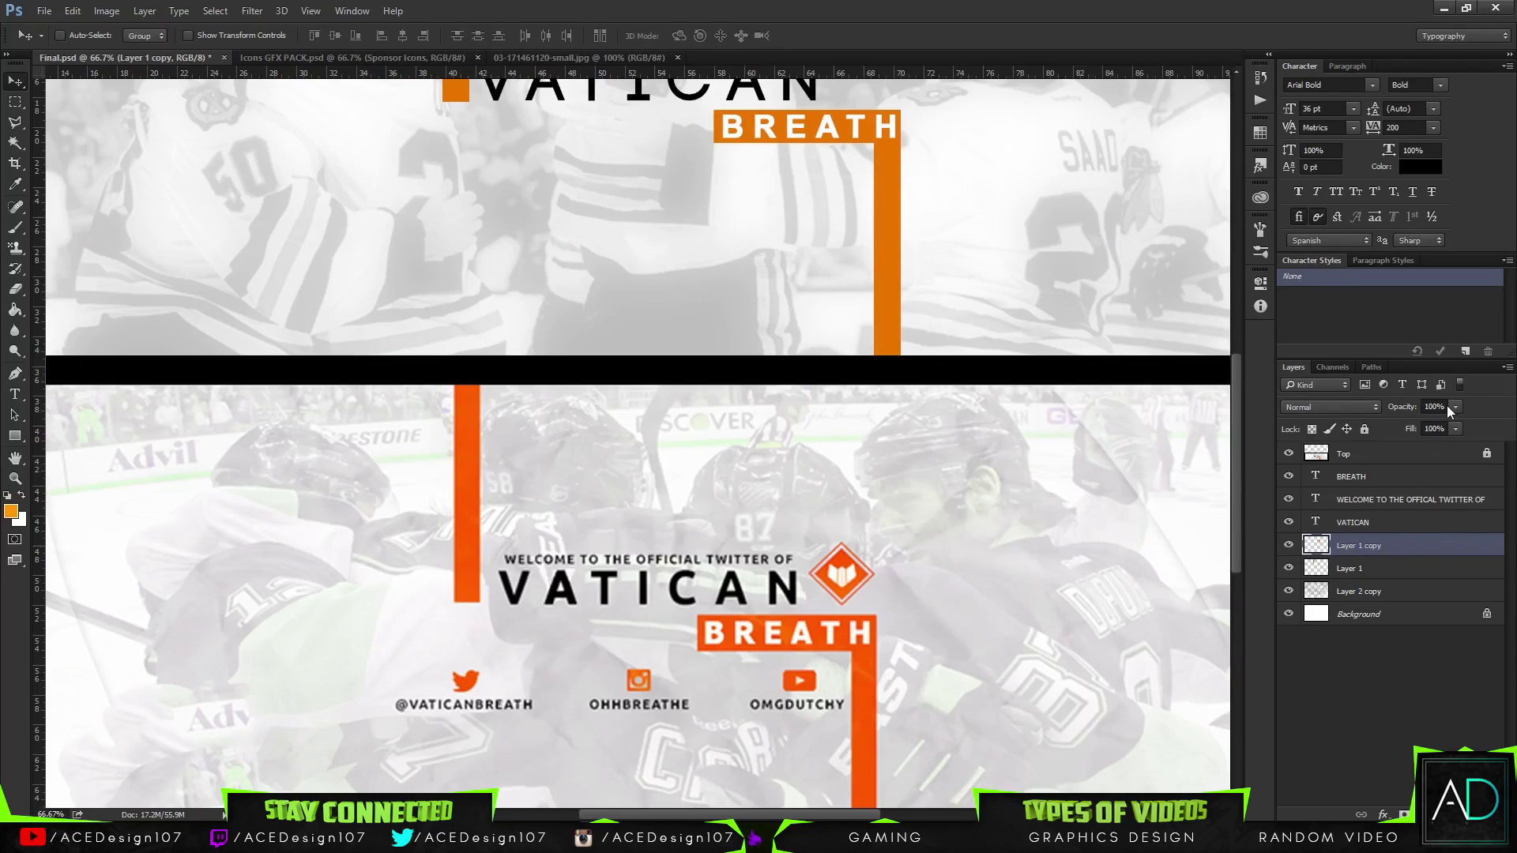
- Set Layer 1 copy's blend mode to Linear Burn after trying Overlay and Darker Color
drag(1421, 425, 1455, 429)
click(1348, 404)
click(1304, 567)
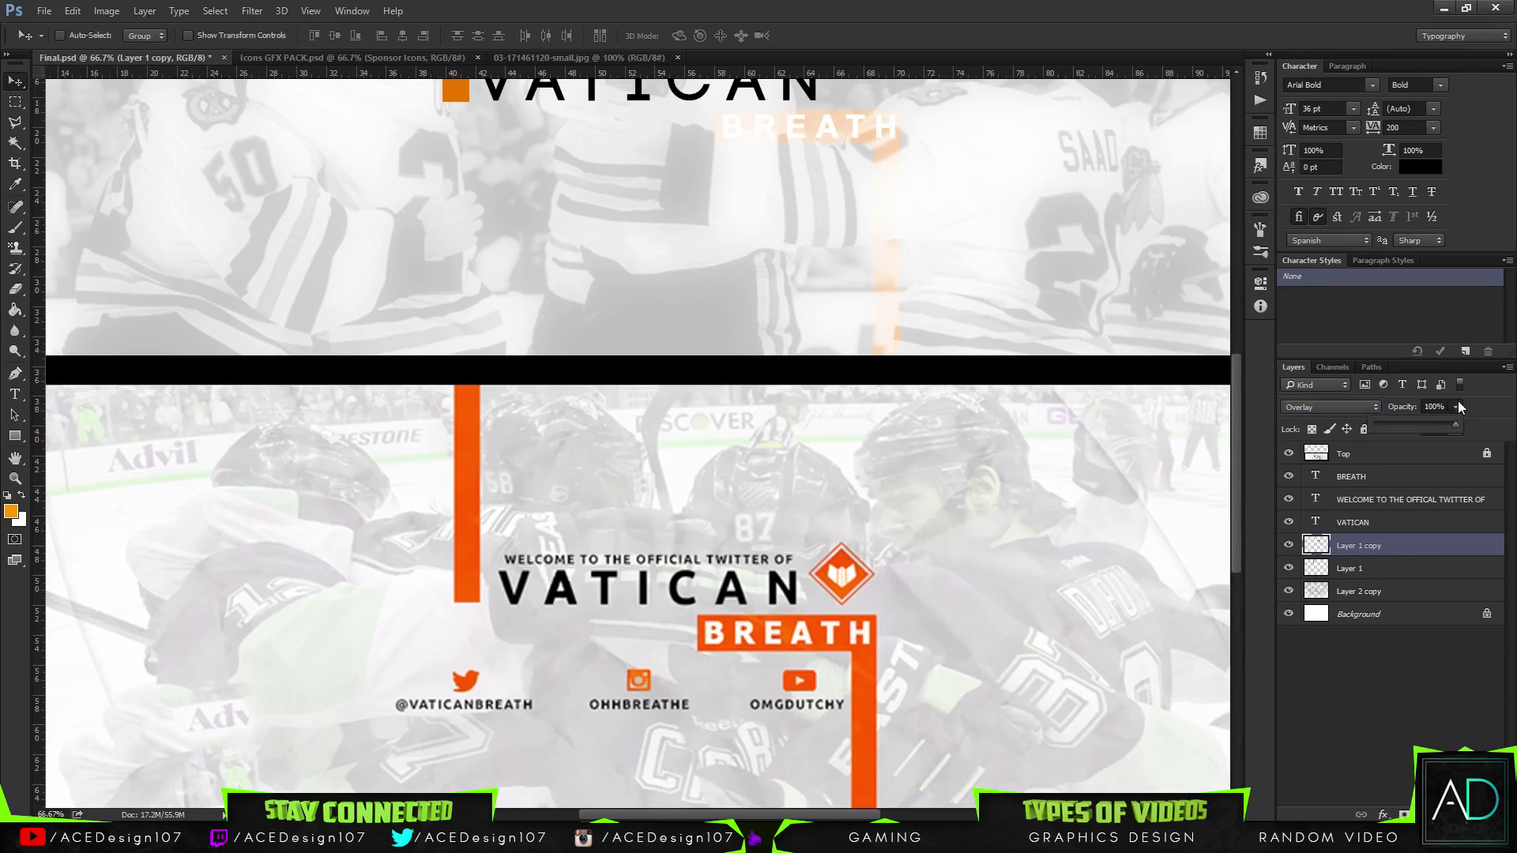
click(1335, 407)
click(1308, 564)
key(Down)
key(Down)
key(Up)
key(Up)
key(Up)
key(Up)
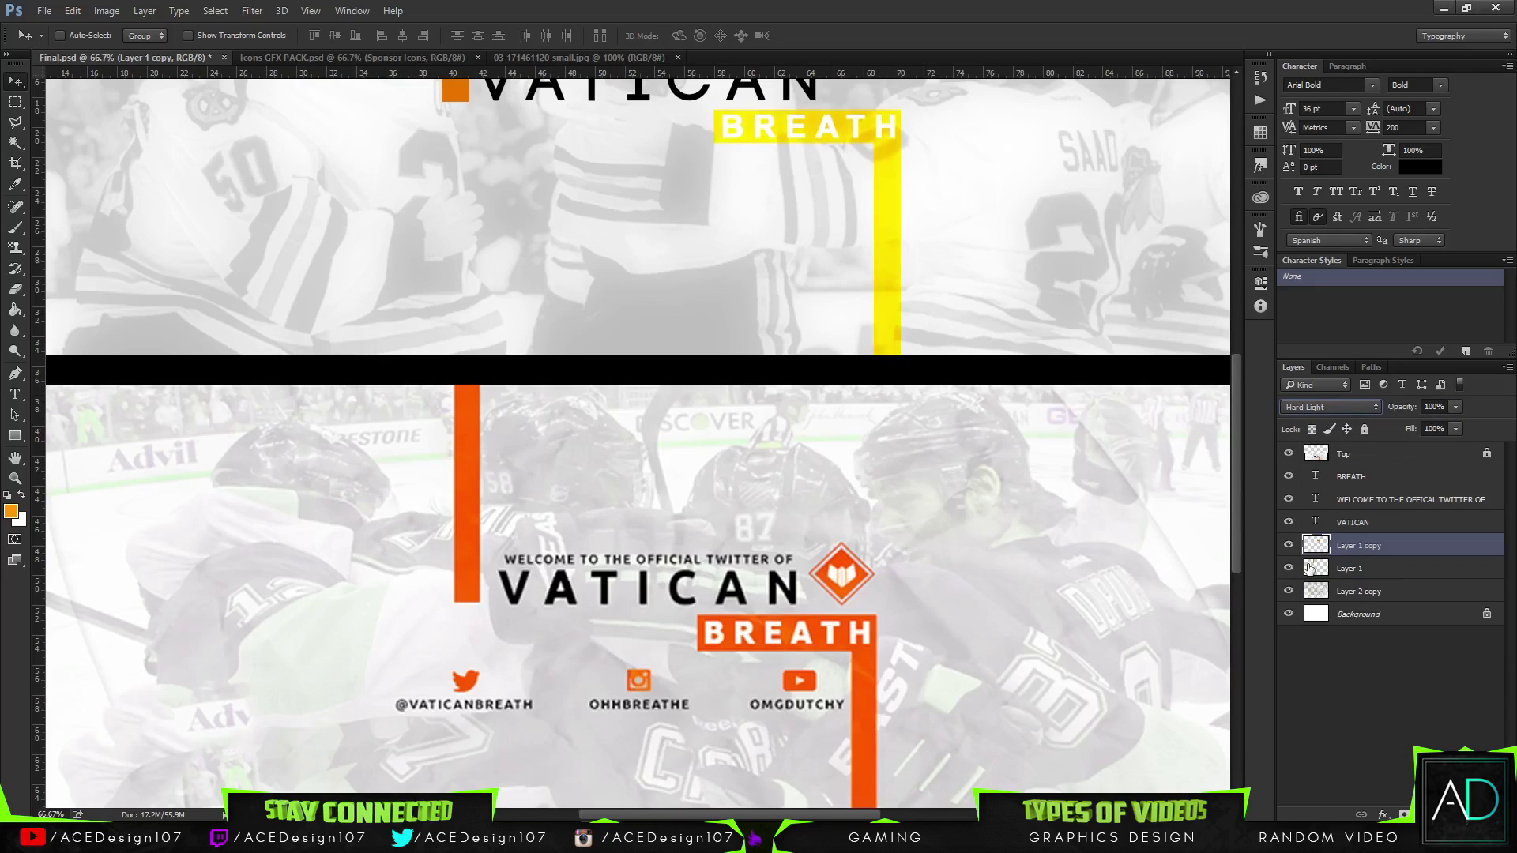
key(Up)
key(Up)
key(Up)
key(Up)
key(Up)
key(Up)
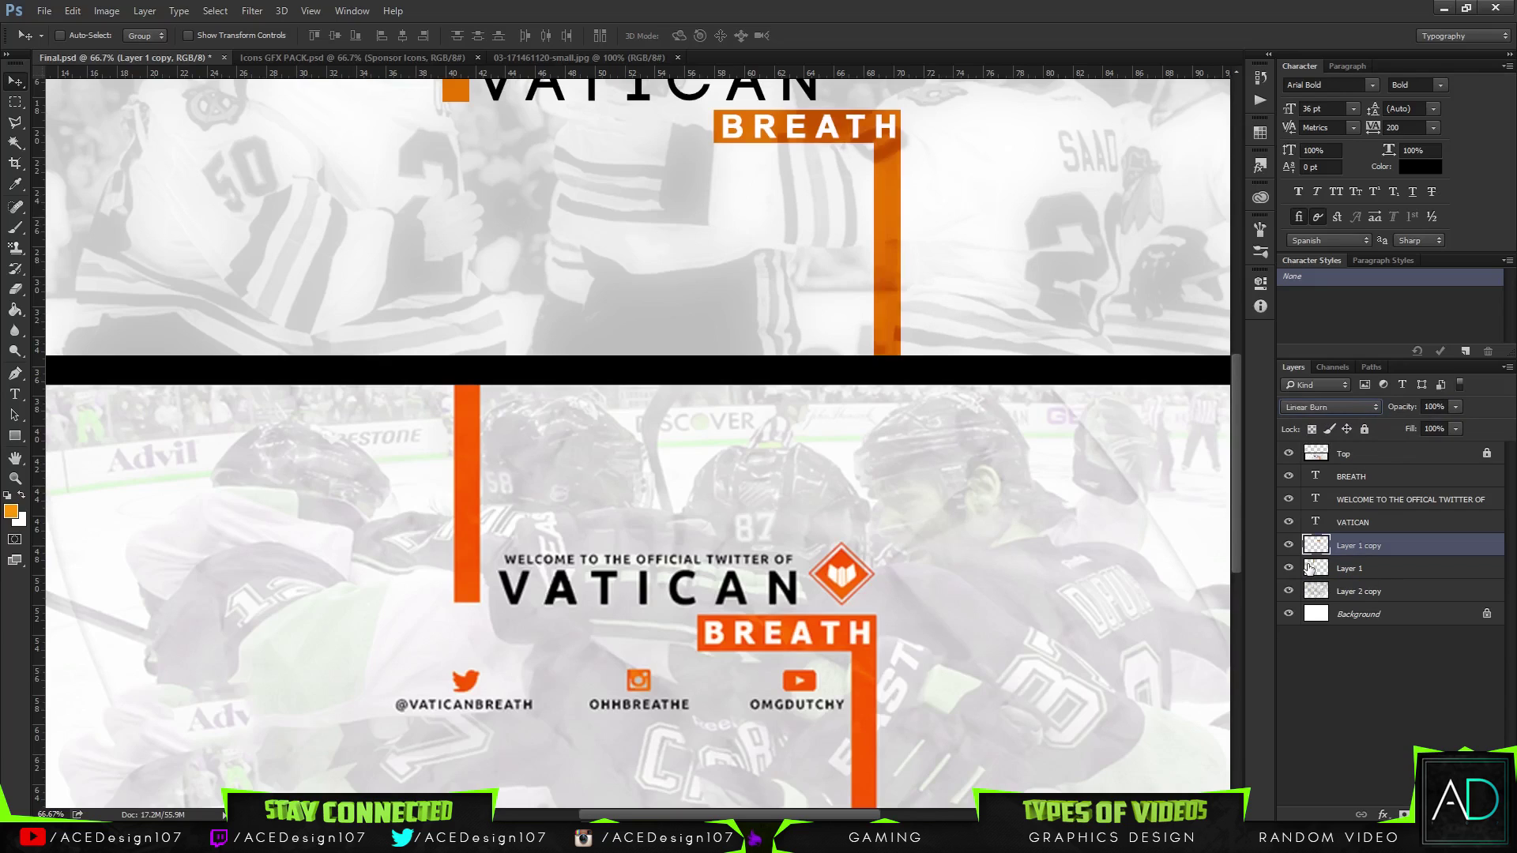
key(Up)
key(ctrl+j)
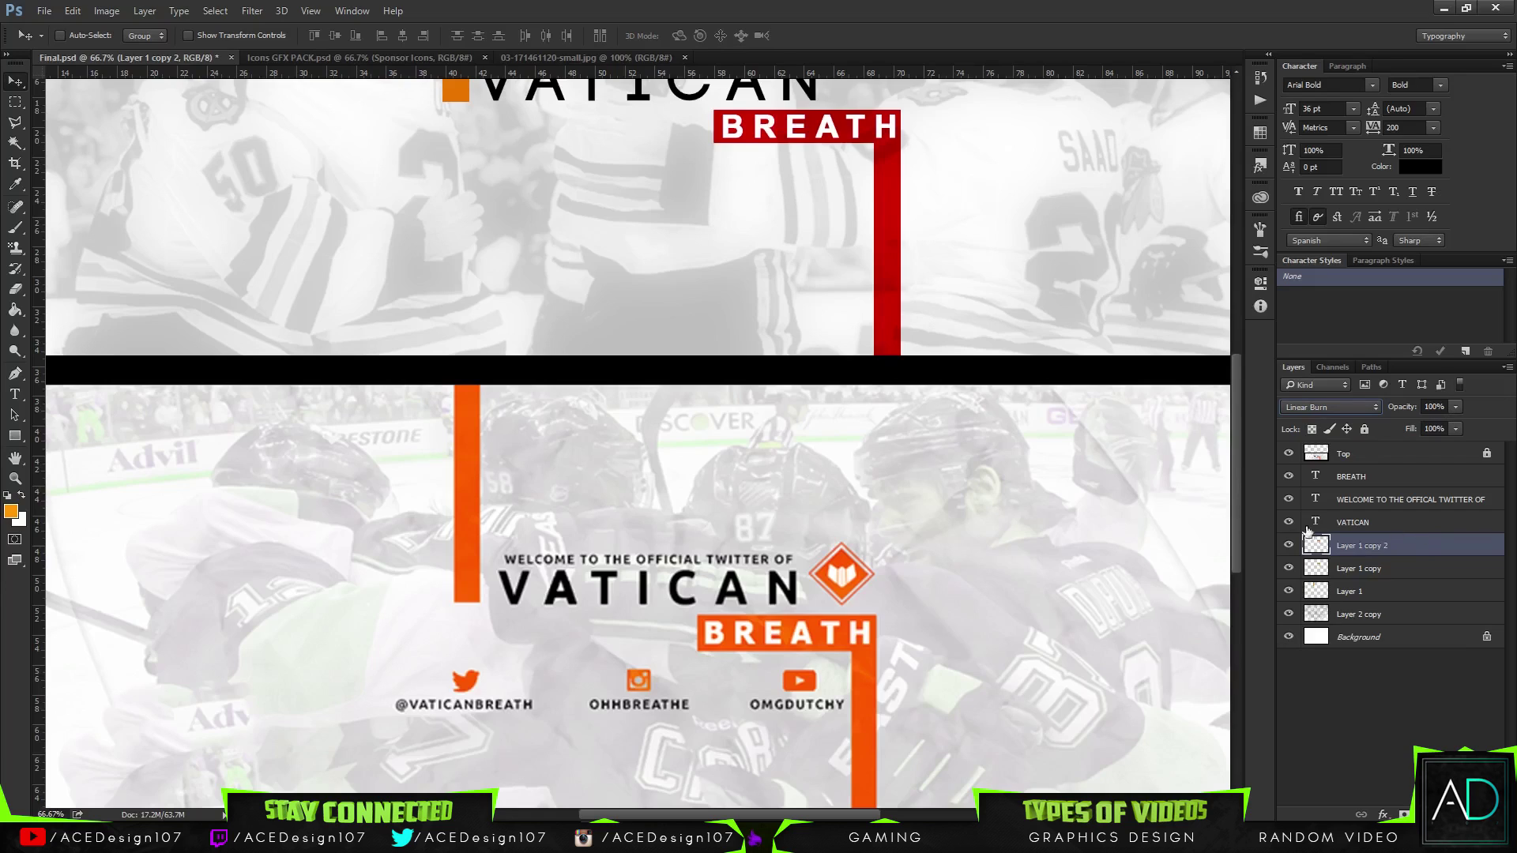
key(ctrl+z)
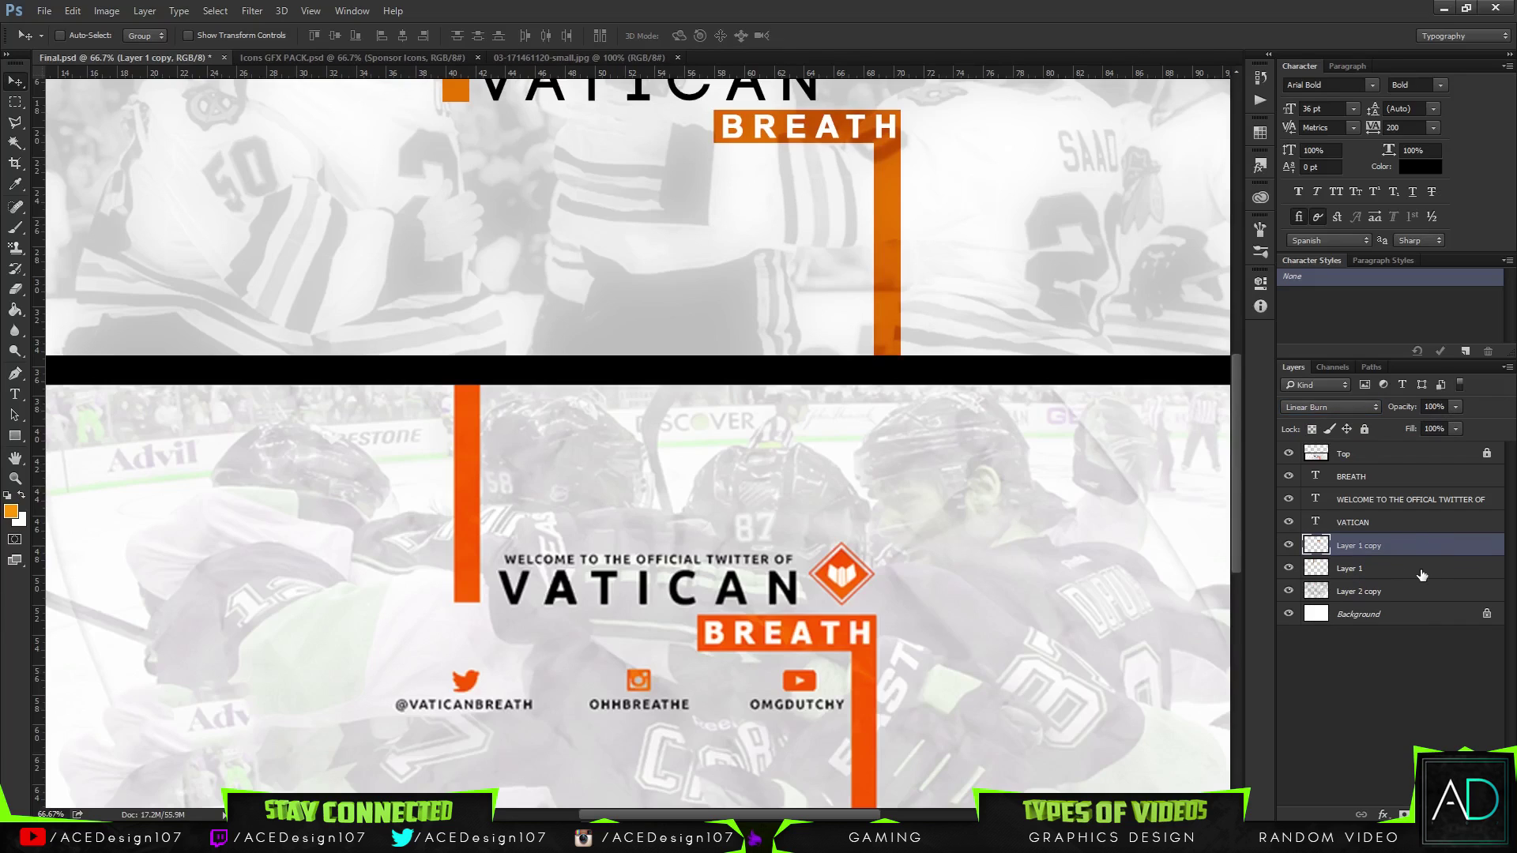
- Raise Hue/Saturation Lightness on the orange bars for a softer orange, then fit the canvas on screen
key(ctrl+u)
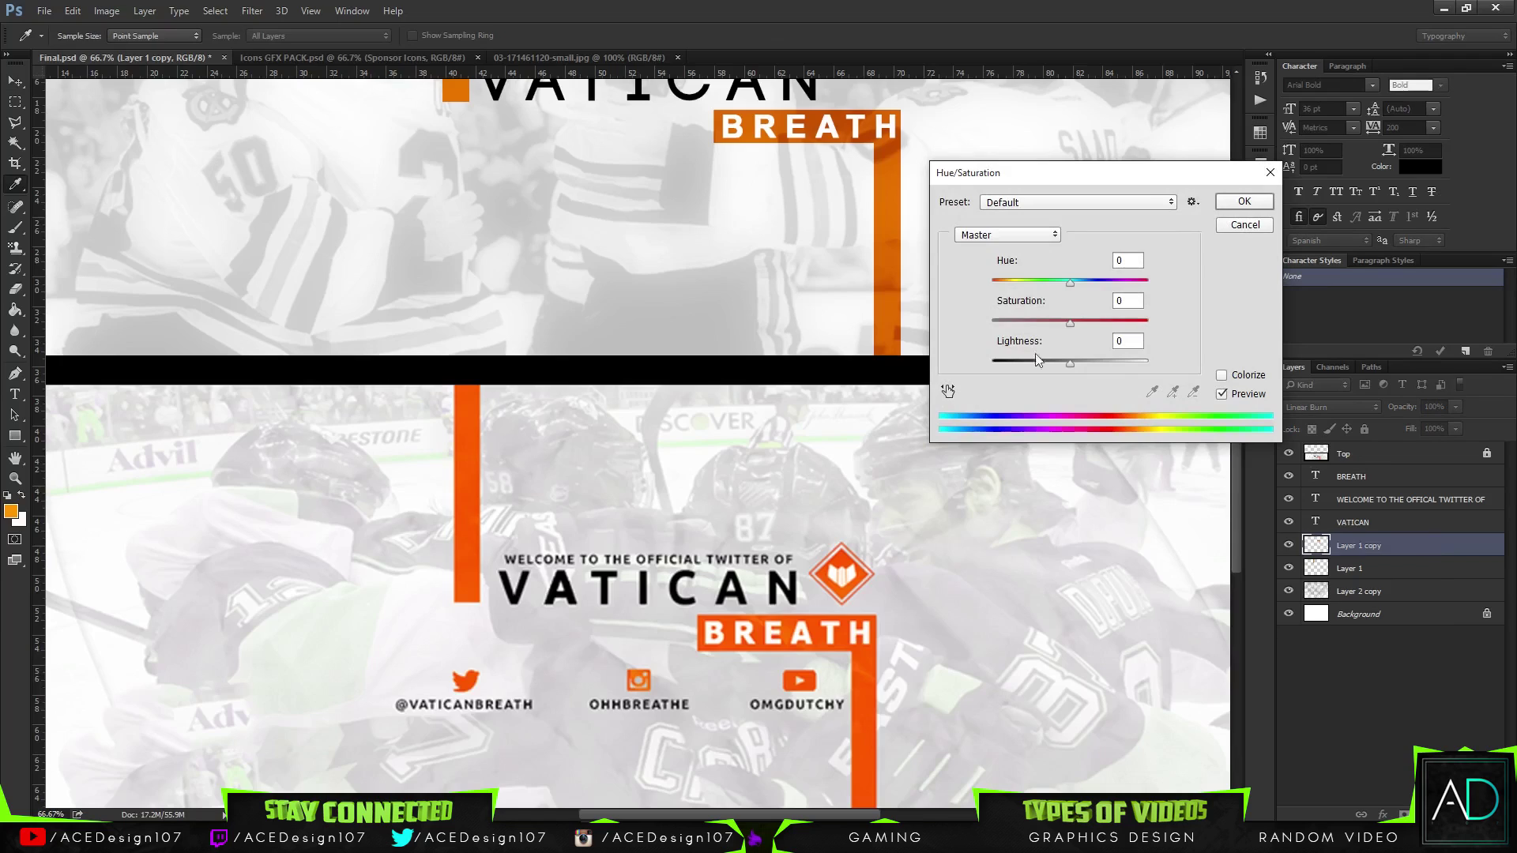
drag(1069, 322, 1069, 279)
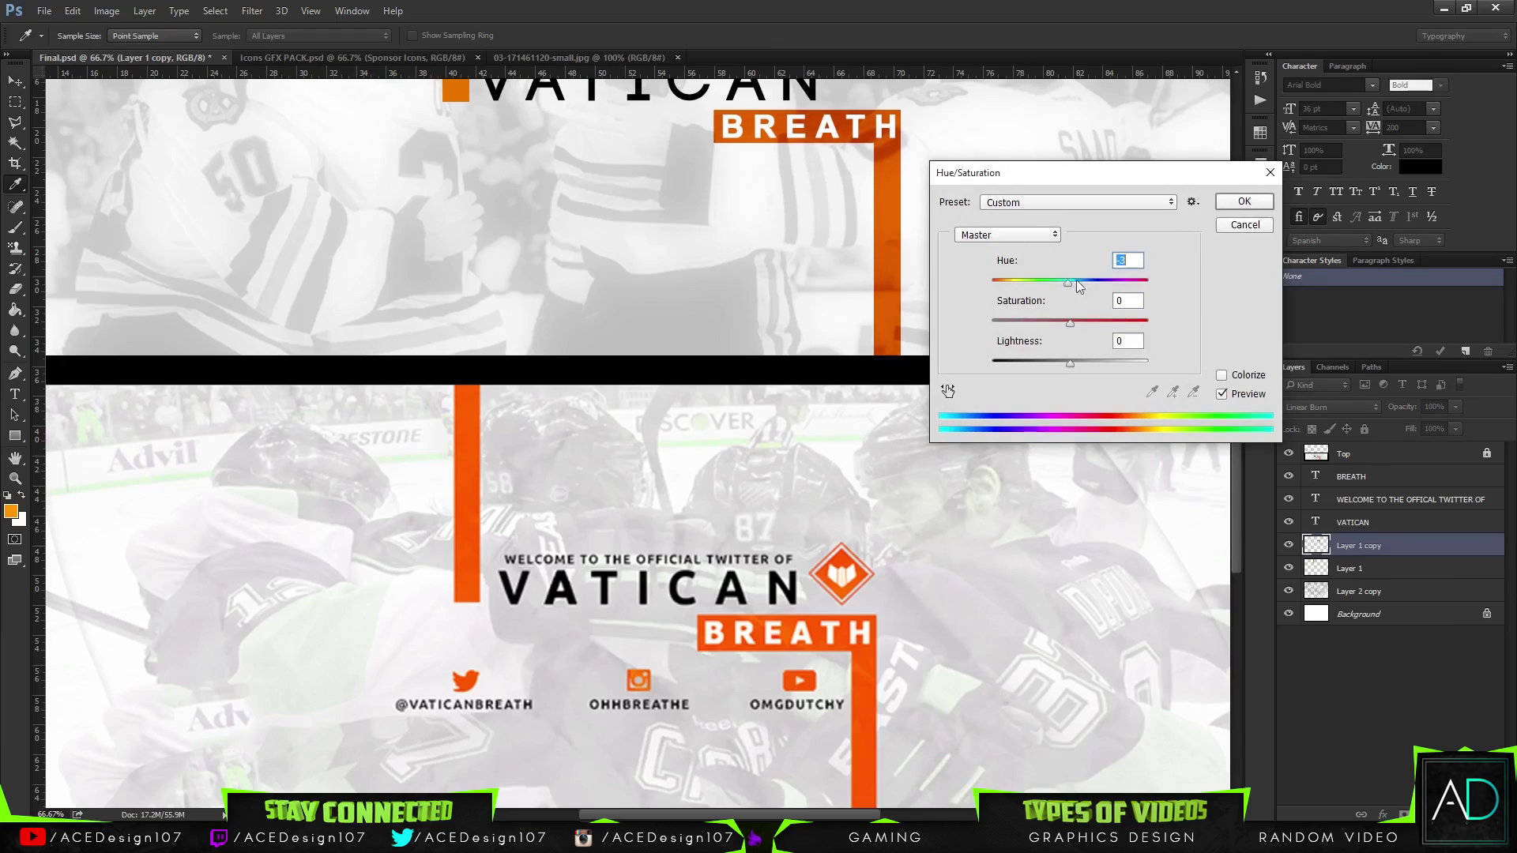
mouse_move(1069, 364)
mouse_down()
mouse_move(1109, 365)
mouse_move(1080, 366)
mouse_up()
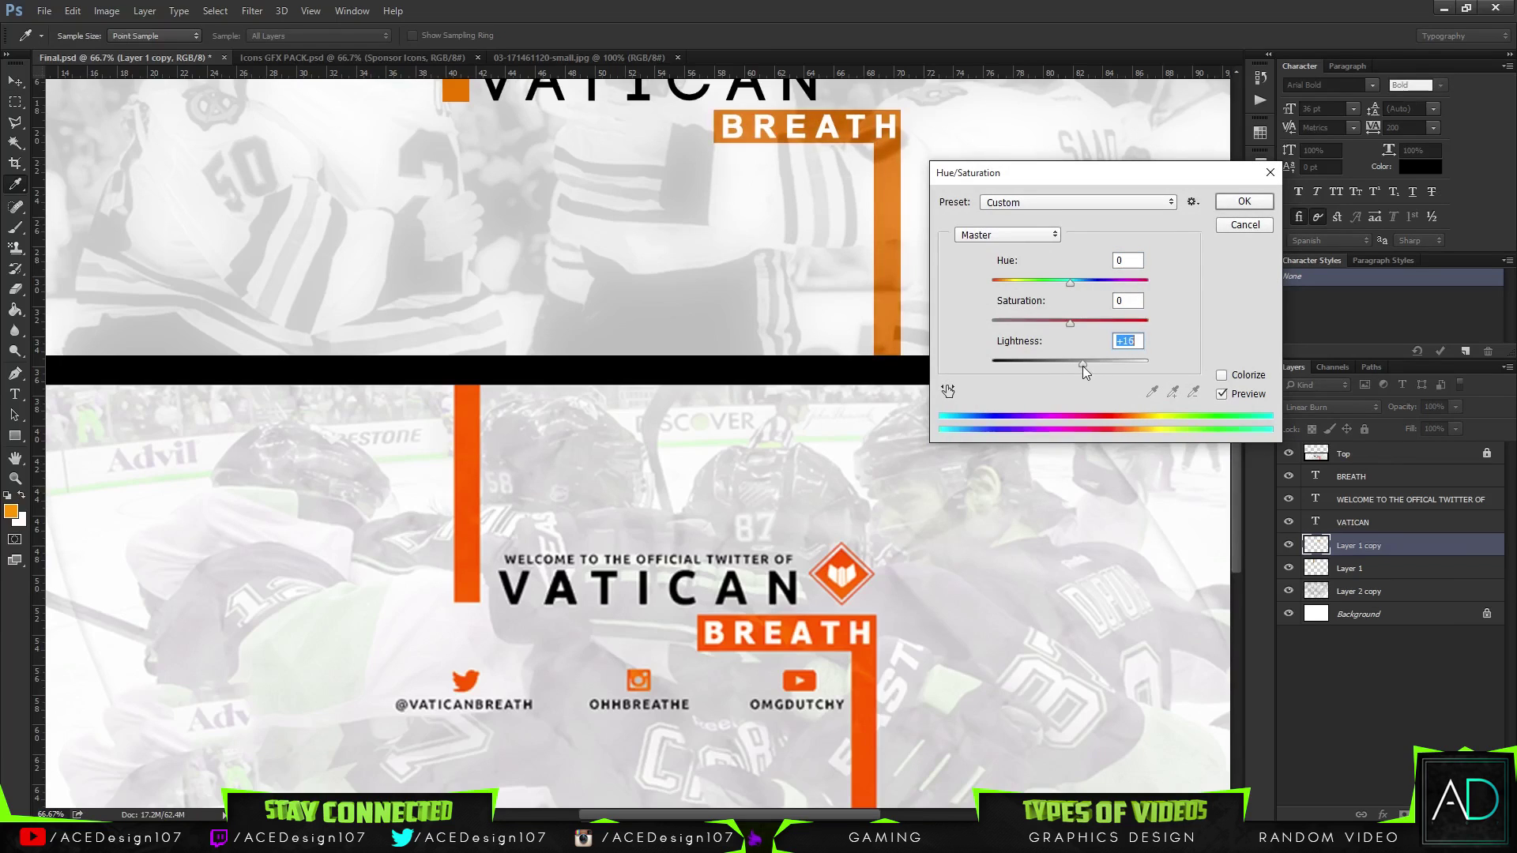
click(1229, 204)
key(ctrl)
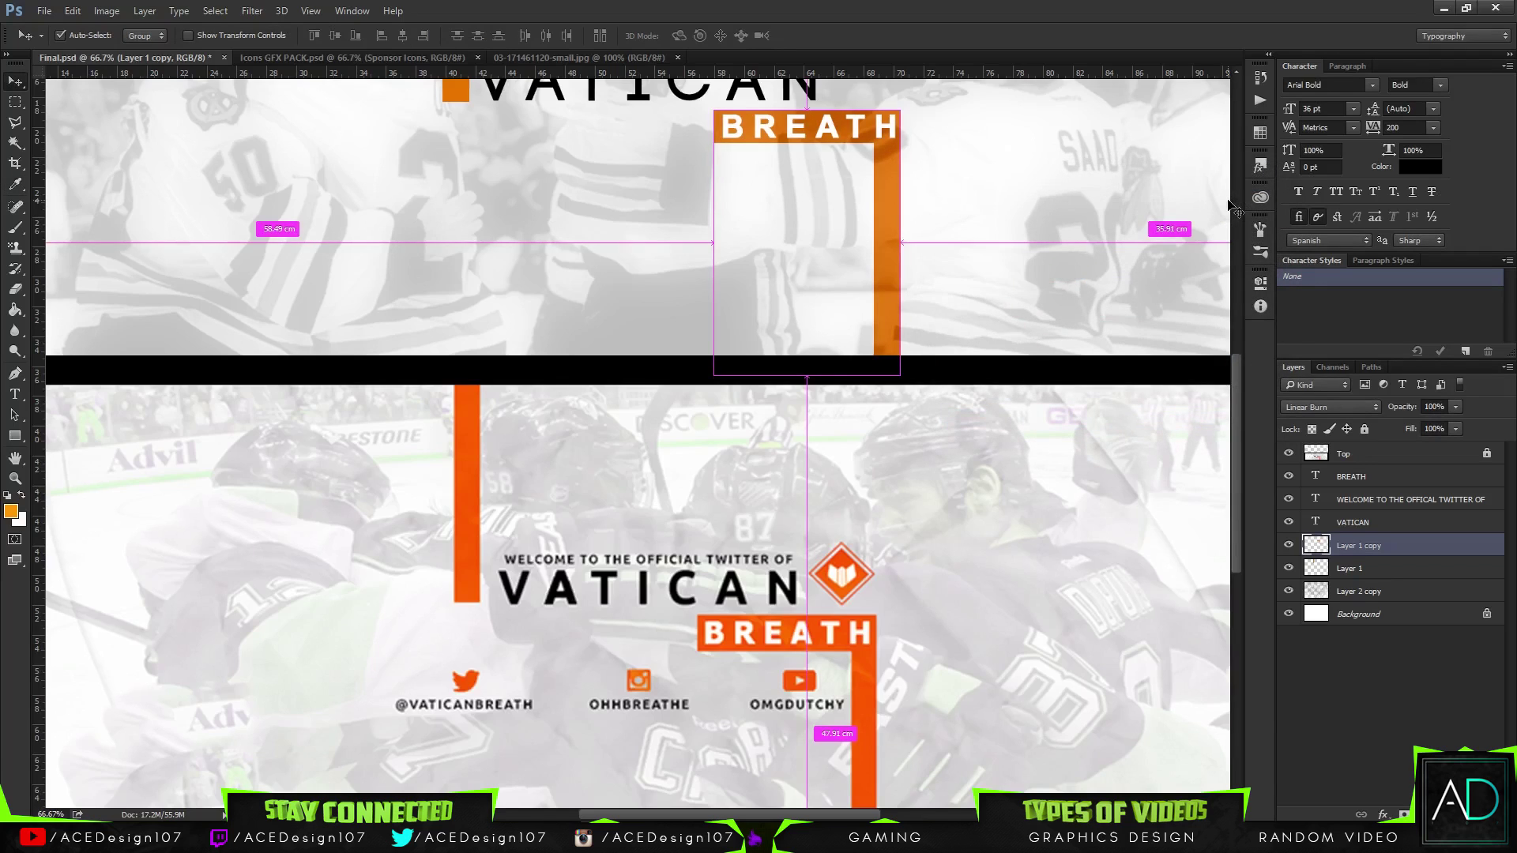
key(ctrl+0)
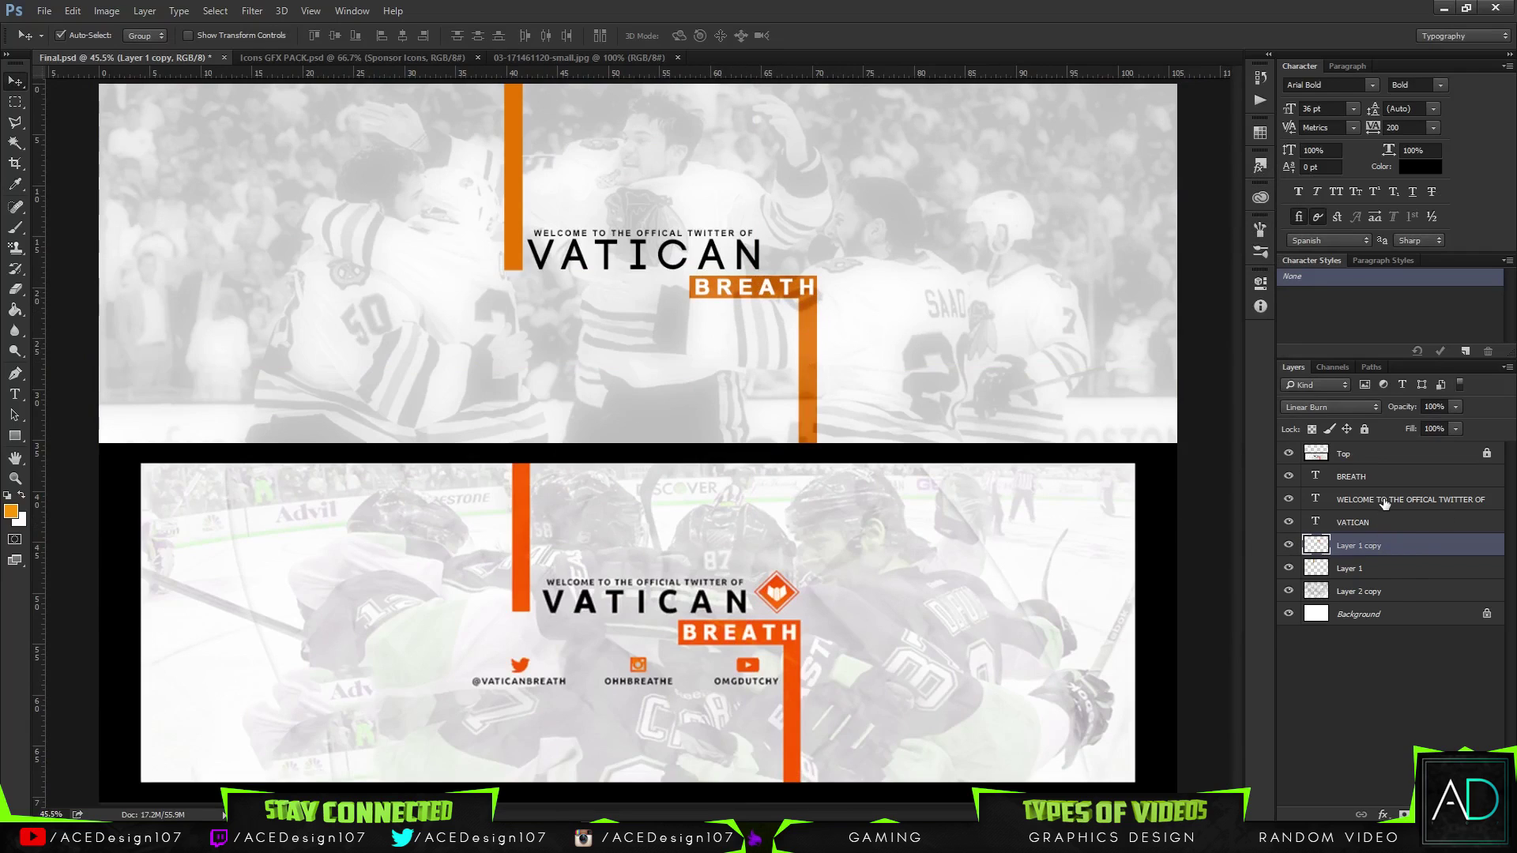
- Duplicate Layer 1 and shift the copy's hue to -5
key(ctrl+j)
key(ctrl+u)
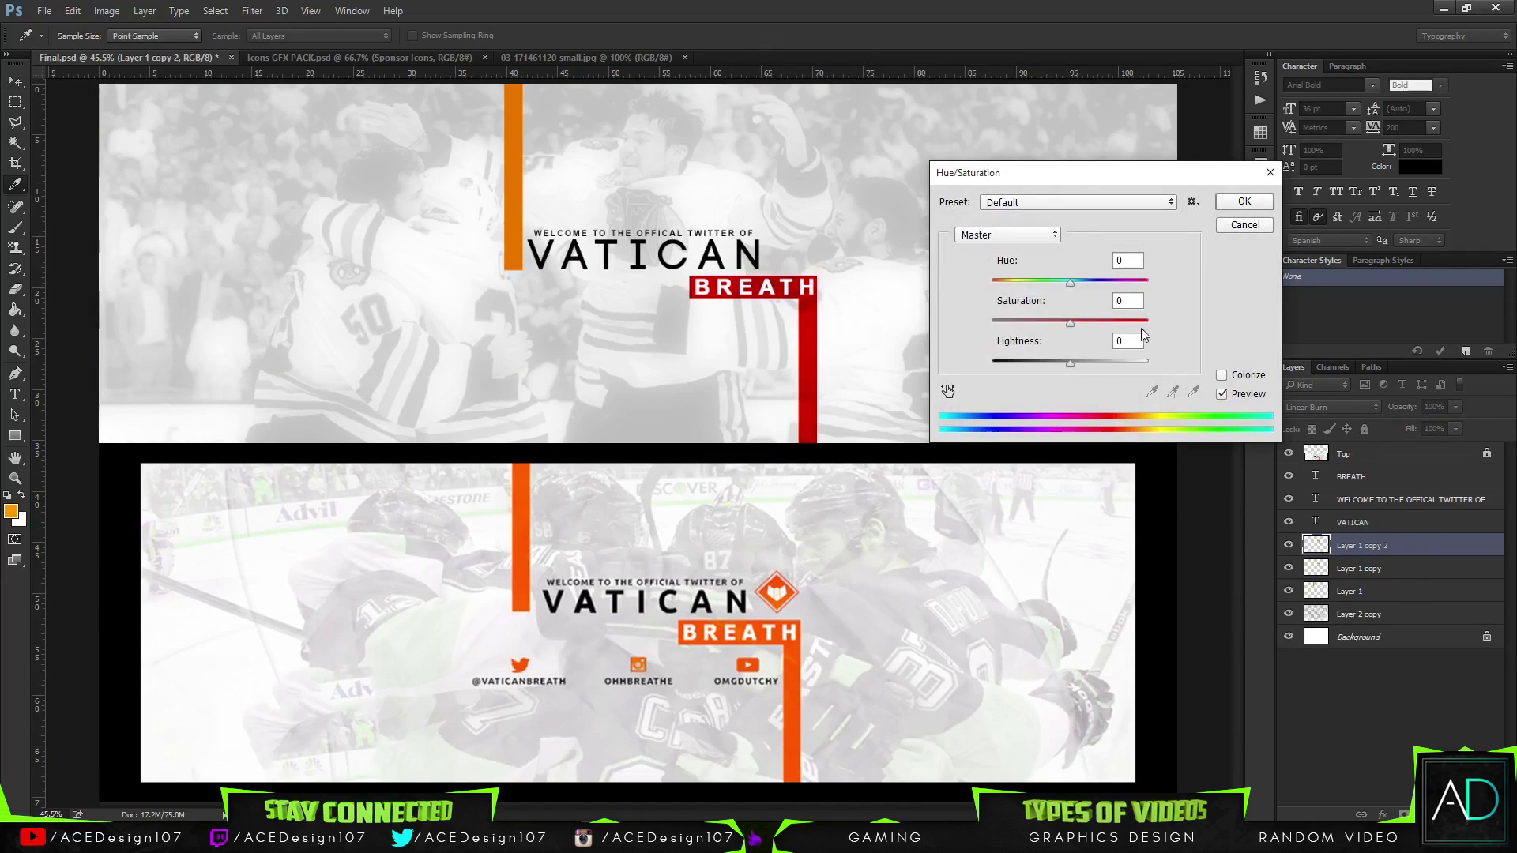
mouse_move(1060, 286)
mouse_down()
mouse_move(1045, 281)
mouse_move(1066, 283)
mouse_up()
key(Return)
- Set the bar layer to Normal blending at 56% opacity
click(1331, 407)
click(1304, 414)
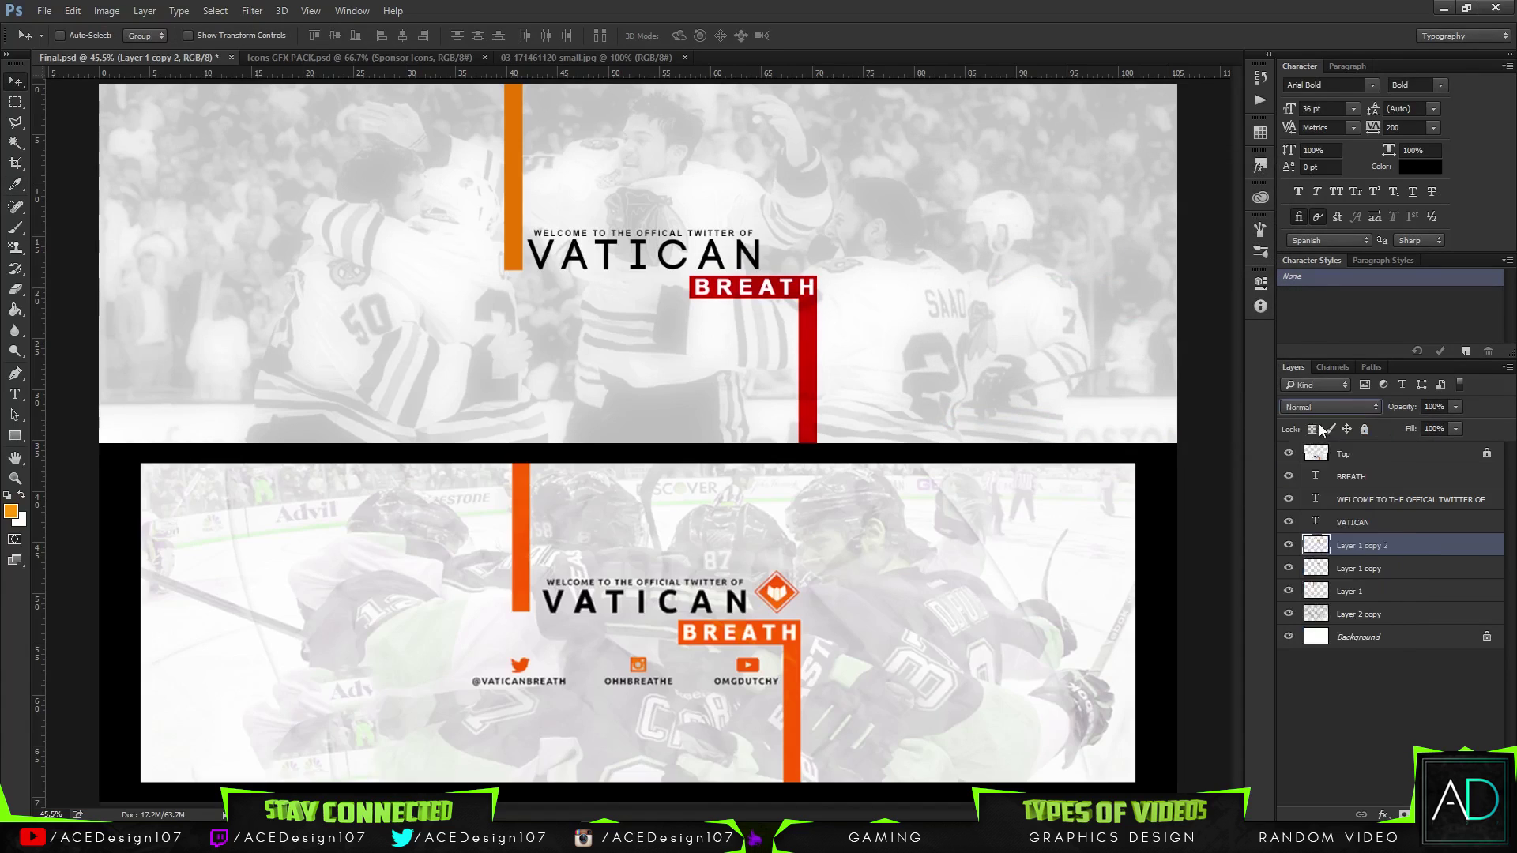
drag(1448, 406, 1411, 425)
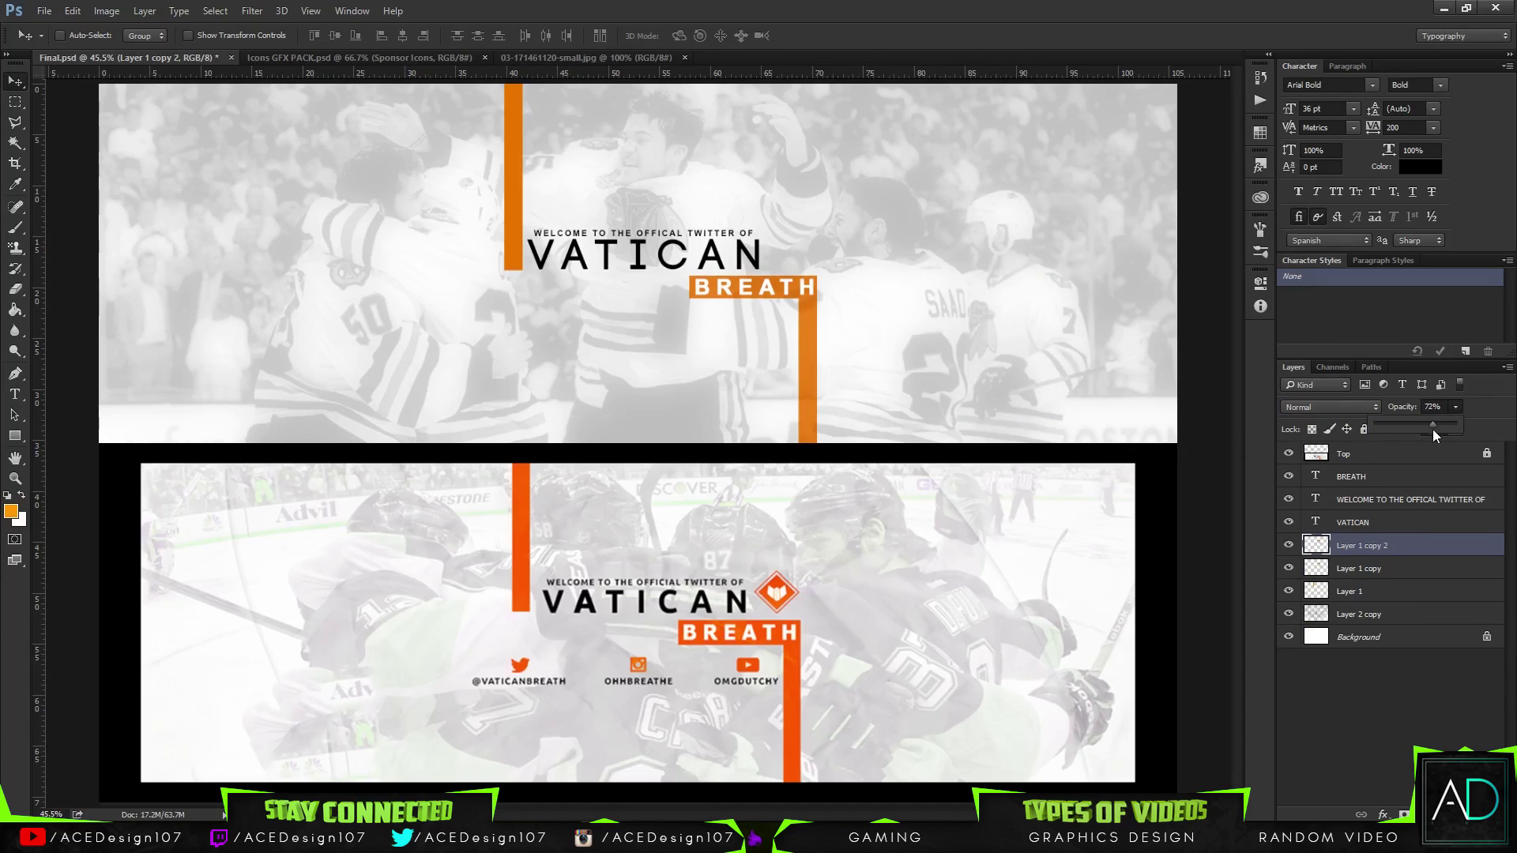
mouse_move(1424, 433)
mouse_down()
mouse_move(1376, 420)
mouse_move(1434, 424)
mouse_up()
click(1333, 418)
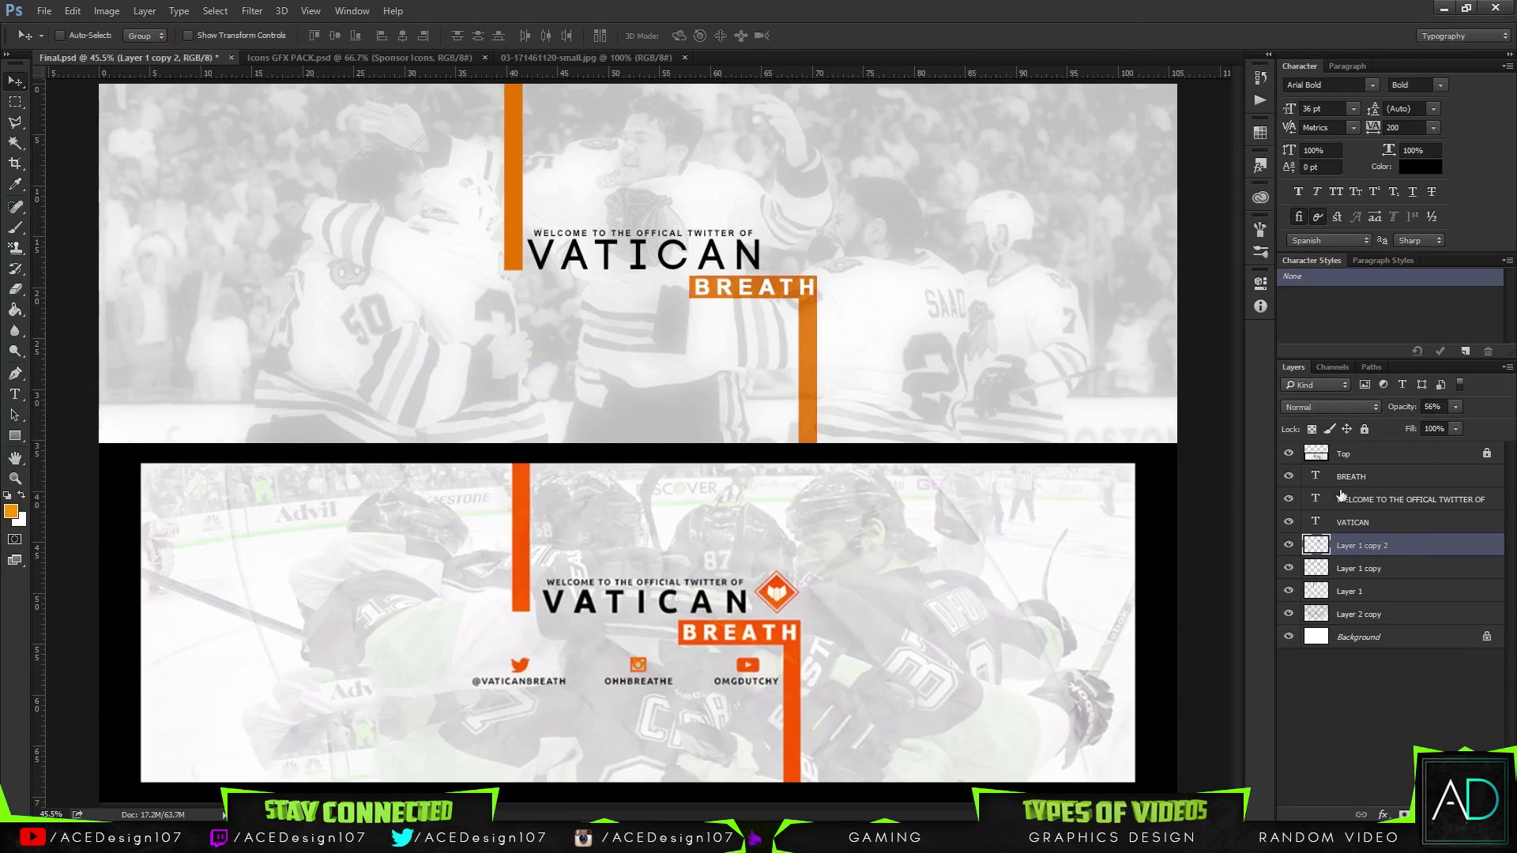
- Group the bar layers and Layer 1 as 'Lines', then bring up the Icons GFX PACK document
shift+click(1400, 566)
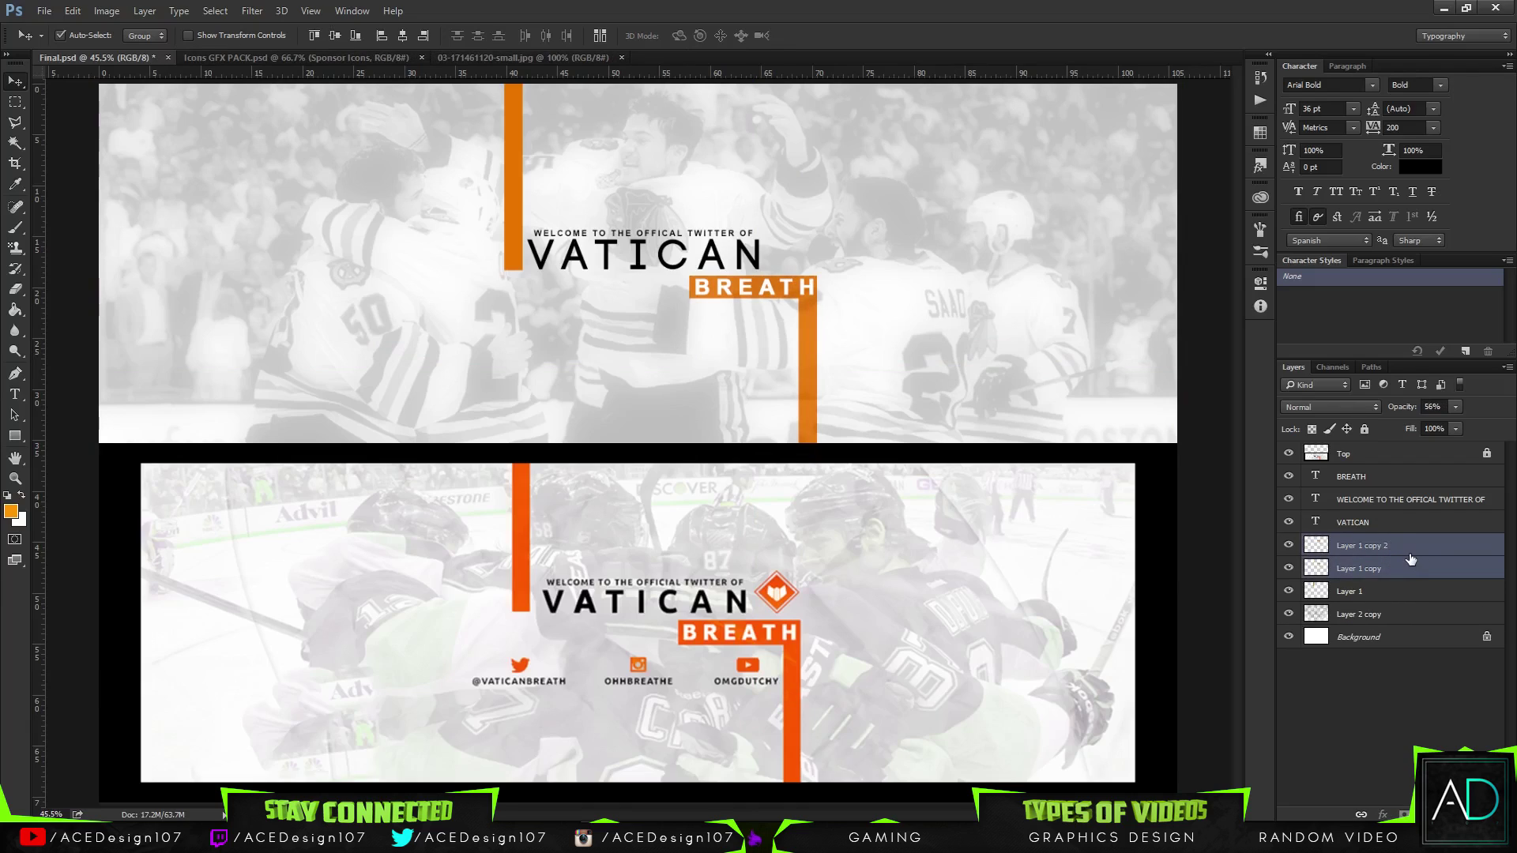
key(ctrl+g)
double_click(1345, 544)
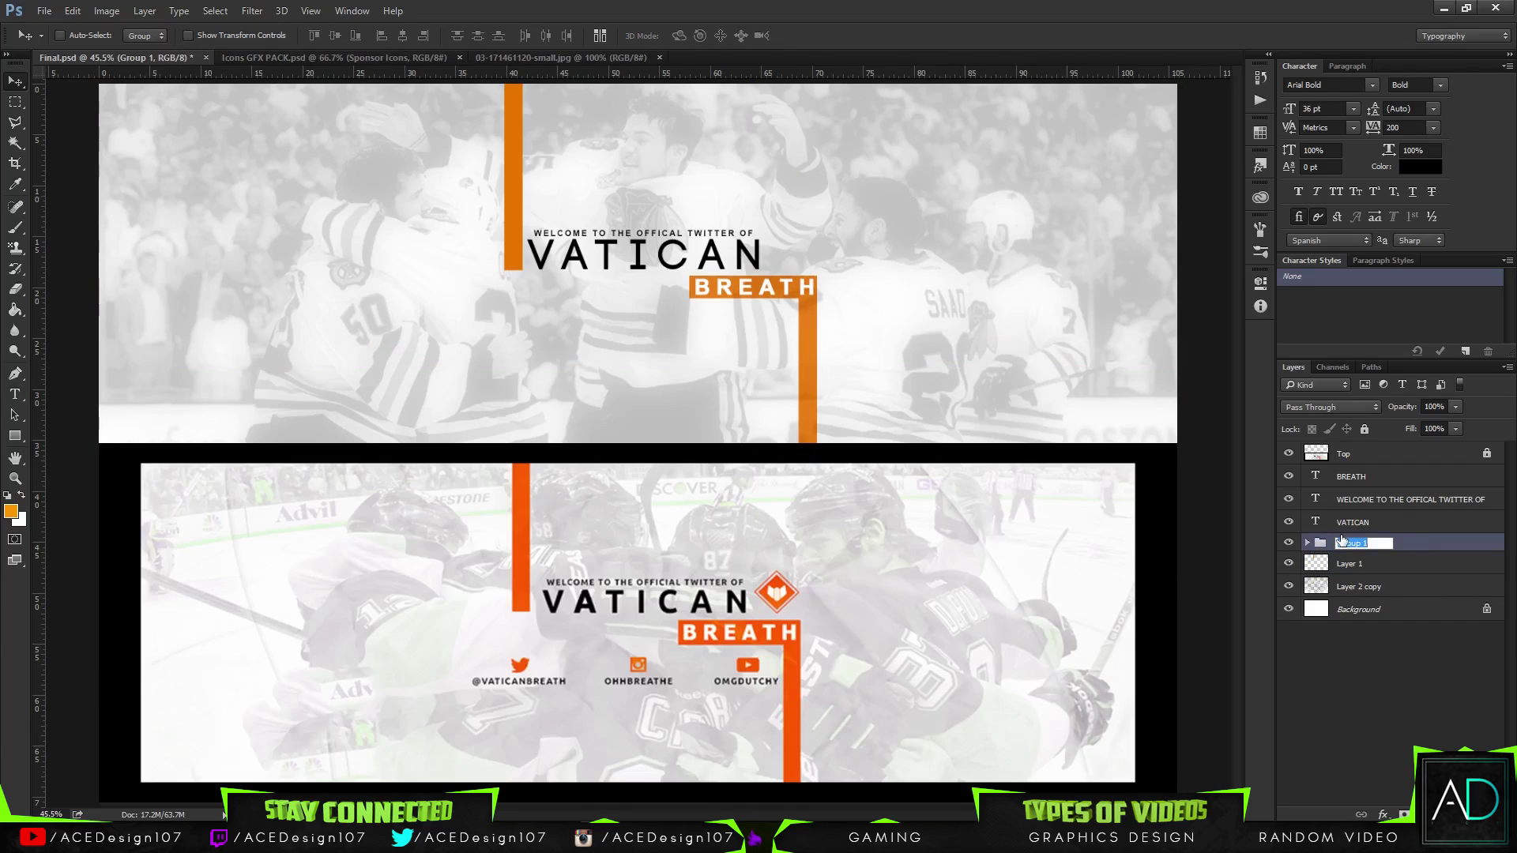
text(Lines)
key(Return)
drag(1389, 563, 1308, 551)
click(1307, 544)
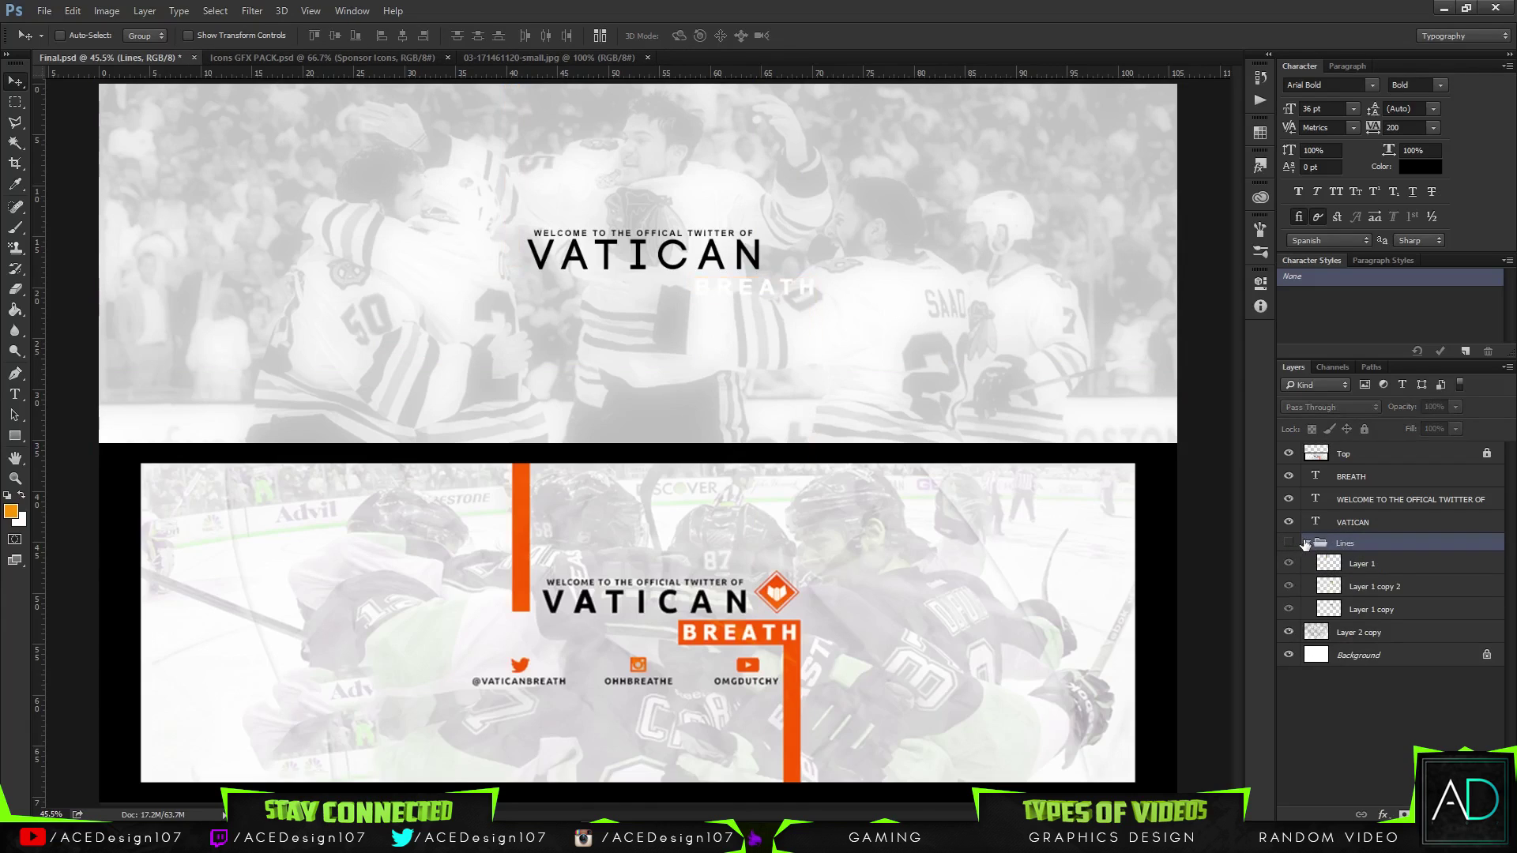
click(1308, 544)
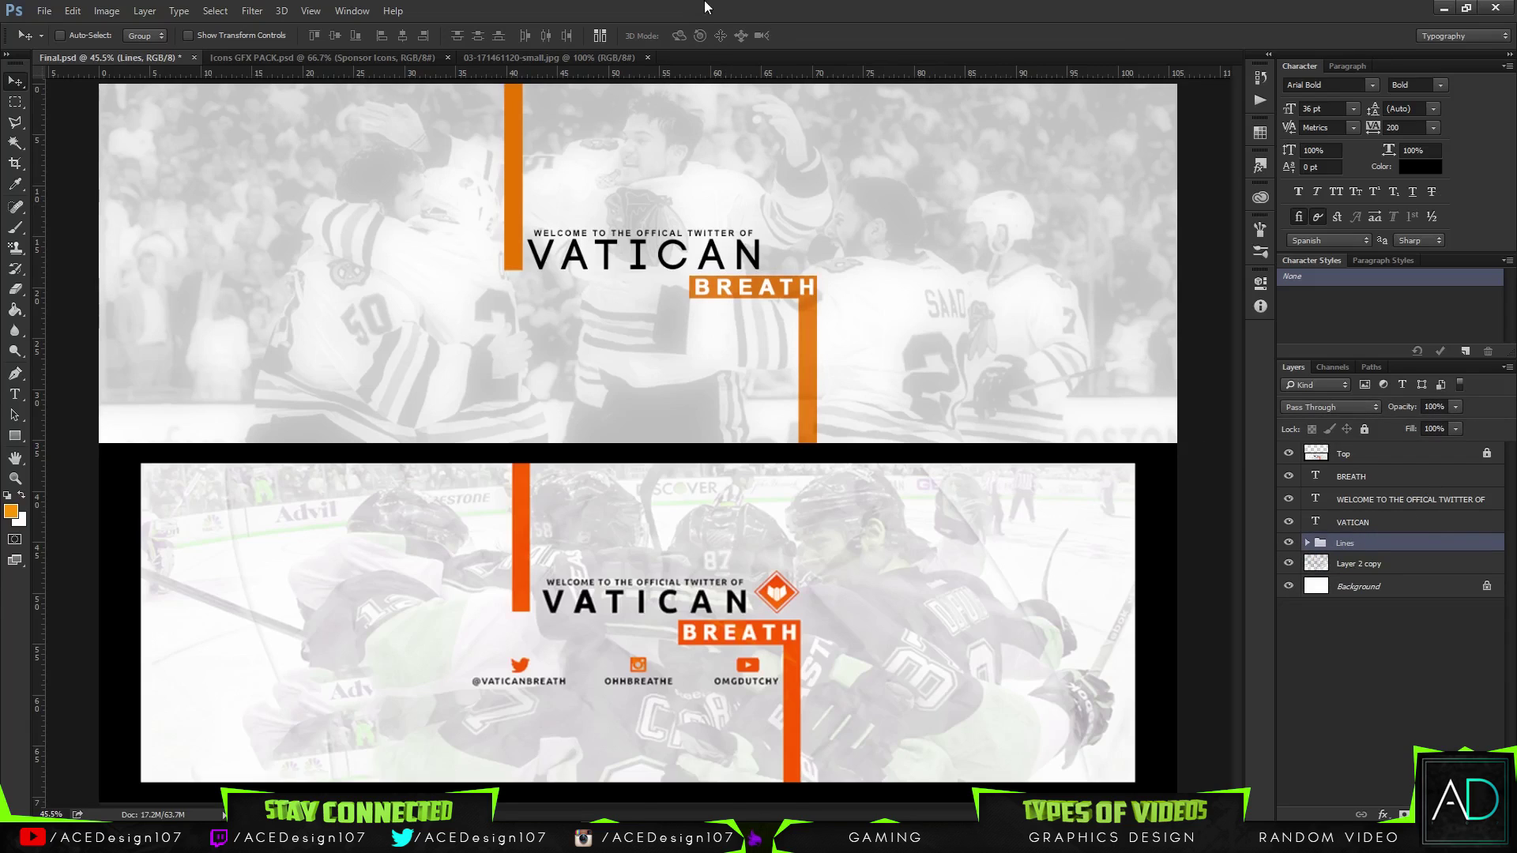
click(308, 57)
- Browse the pack's icon sets, then show and expand the Social Icons group
click(1288, 451)
click(1289, 451)
click(1289, 470)
click(1288, 469)
click(1289, 488)
click(1288, 488)
click(1288, 487)
click(1289, 506)
click(1289, 487)
click(1288, 506)
click(1288, 524)
click(1289, 523)
click(1288, 487)
click(1308, 488)
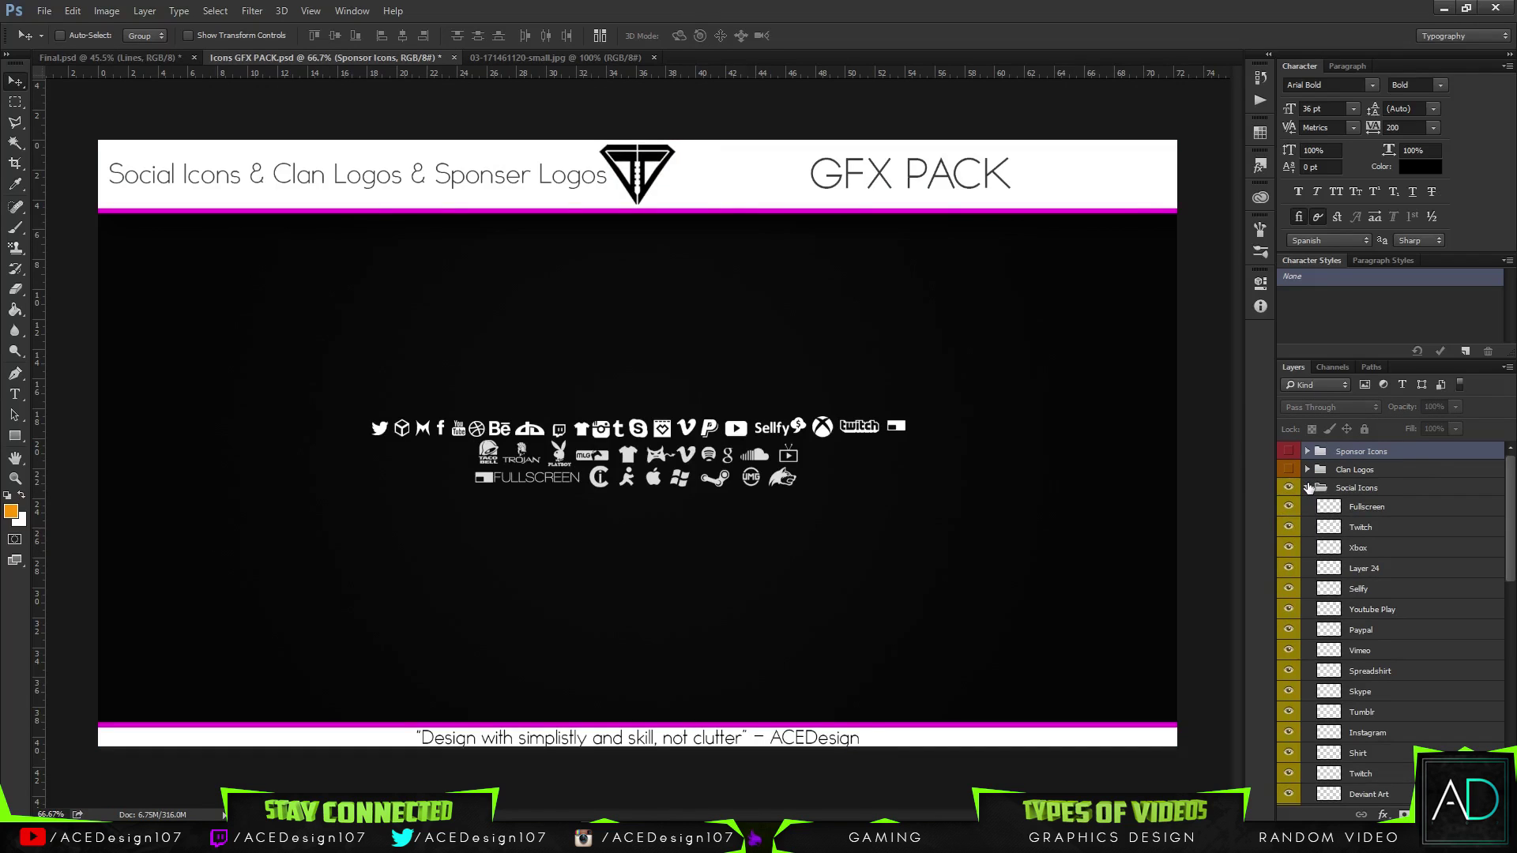
- Bring the Twitter icon into the header and scale it to suit the title
click(1379, 527)
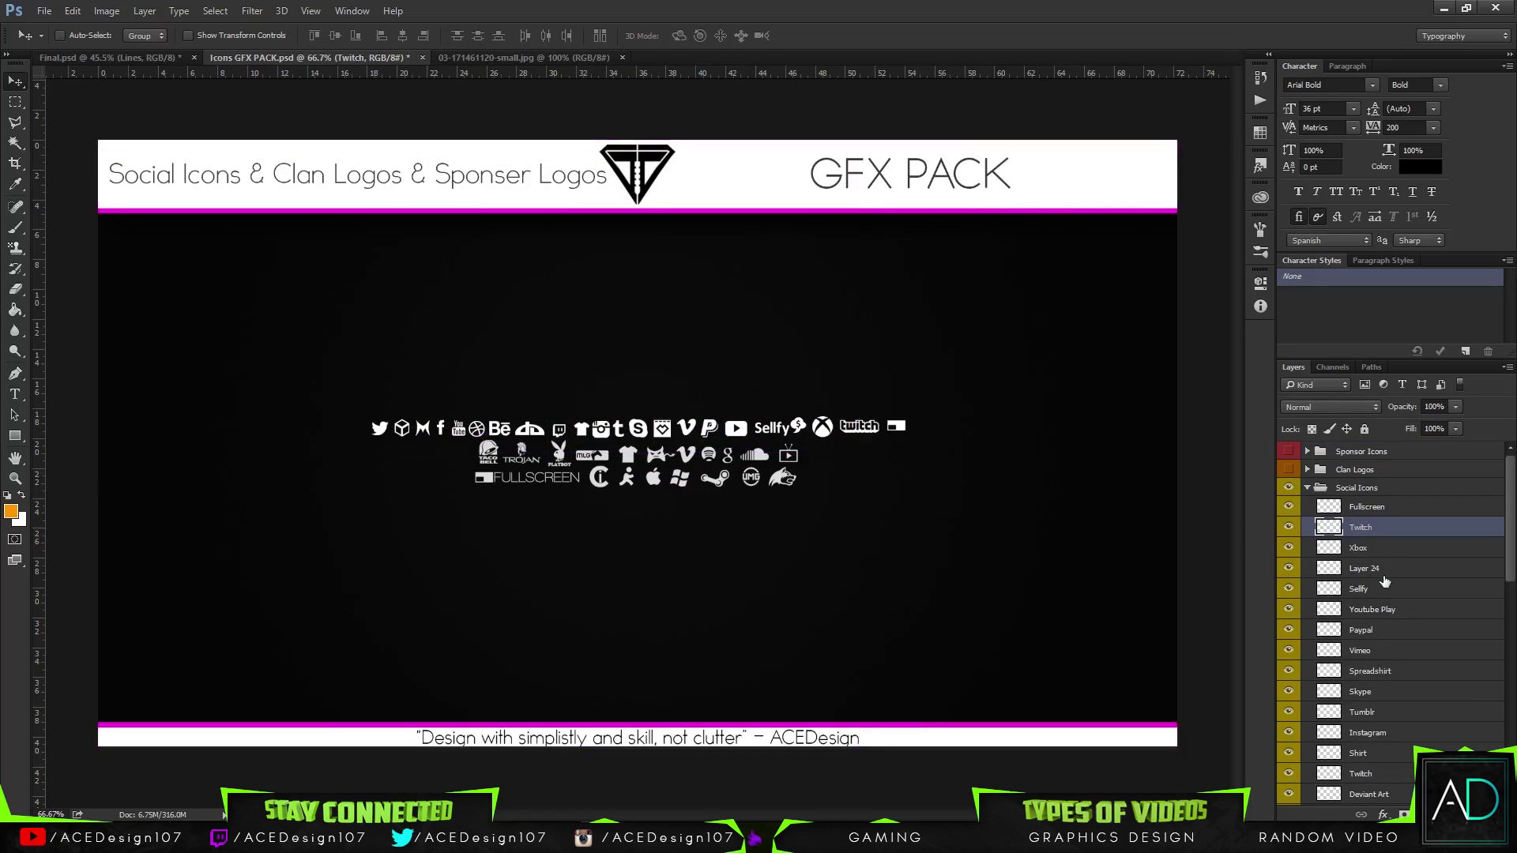
scroll(1377, 613, down, 3)
click(1389, 685)
scroll(1394, 686, down, 5)
click(1394, 684)
drag(410, 431, 684, 325)
key(ctrl+t)
drag(540, 319, 537, 325)
key(Return)
key(ctrl)
- Bring the Instagram icon into the header and line it up beside Twitter
click(481, 54)
click(349, 56)
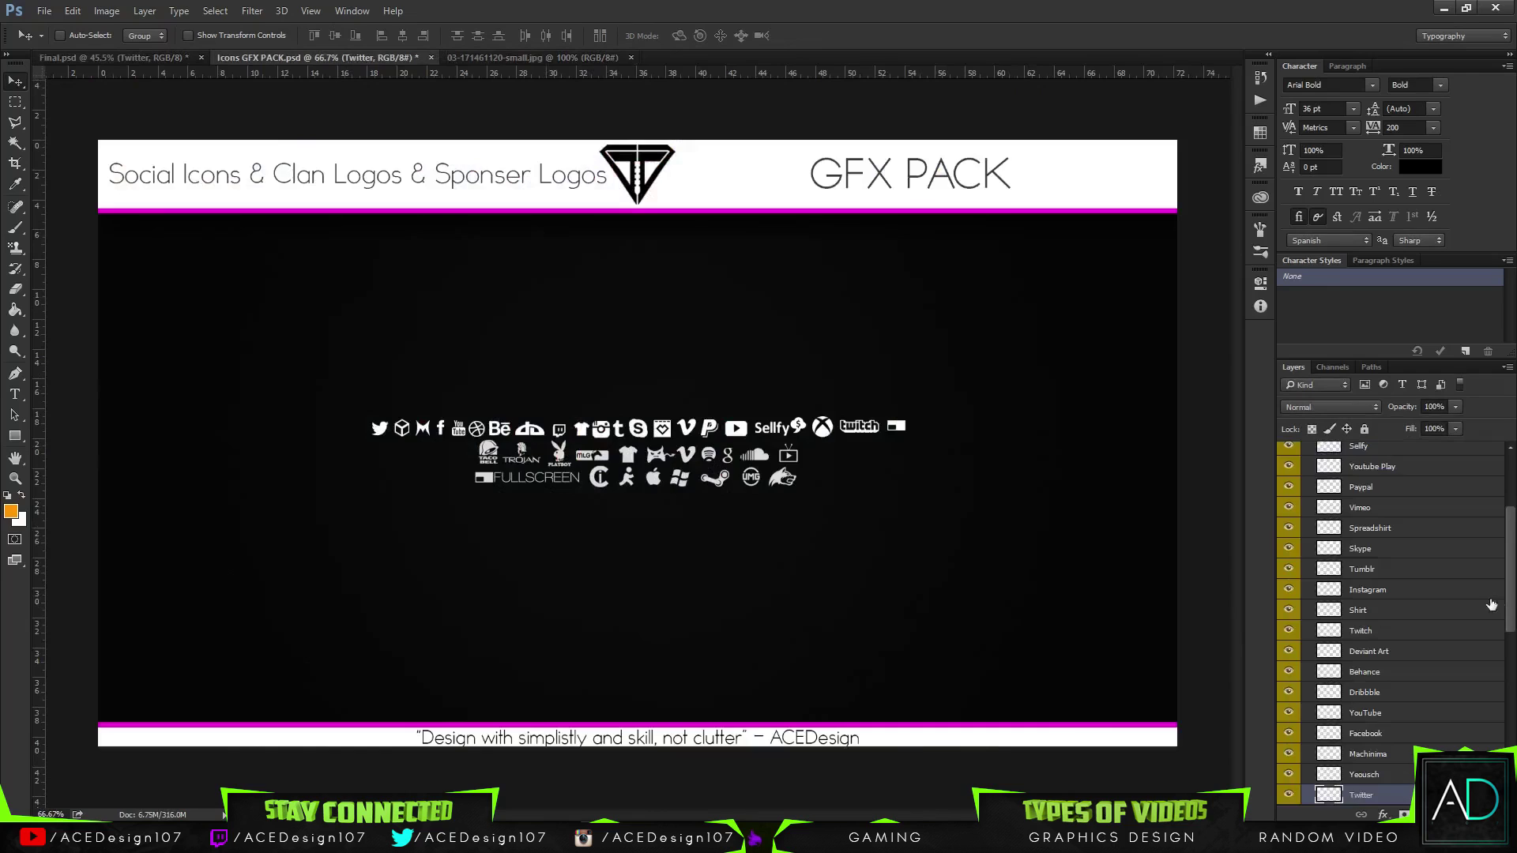
click(1367, 590)
drag(601, 431, 666, 348)
key(ctrl+t)
drag(553, 324, 551, 326)
key(Return)
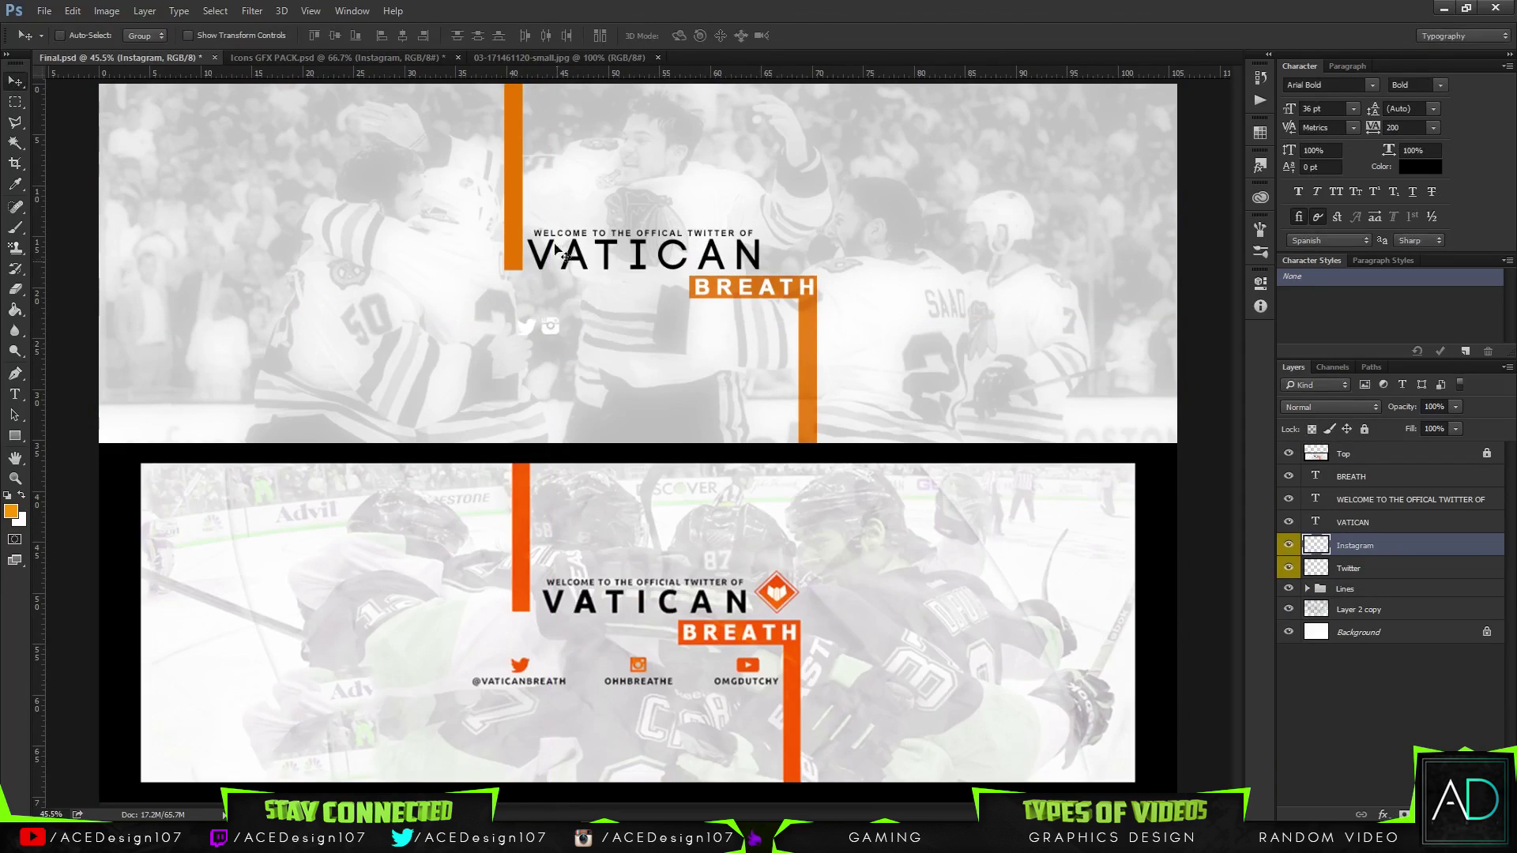
- Find the YouTube Play icon layer in the pack's Social Icons list
click(282, 56)
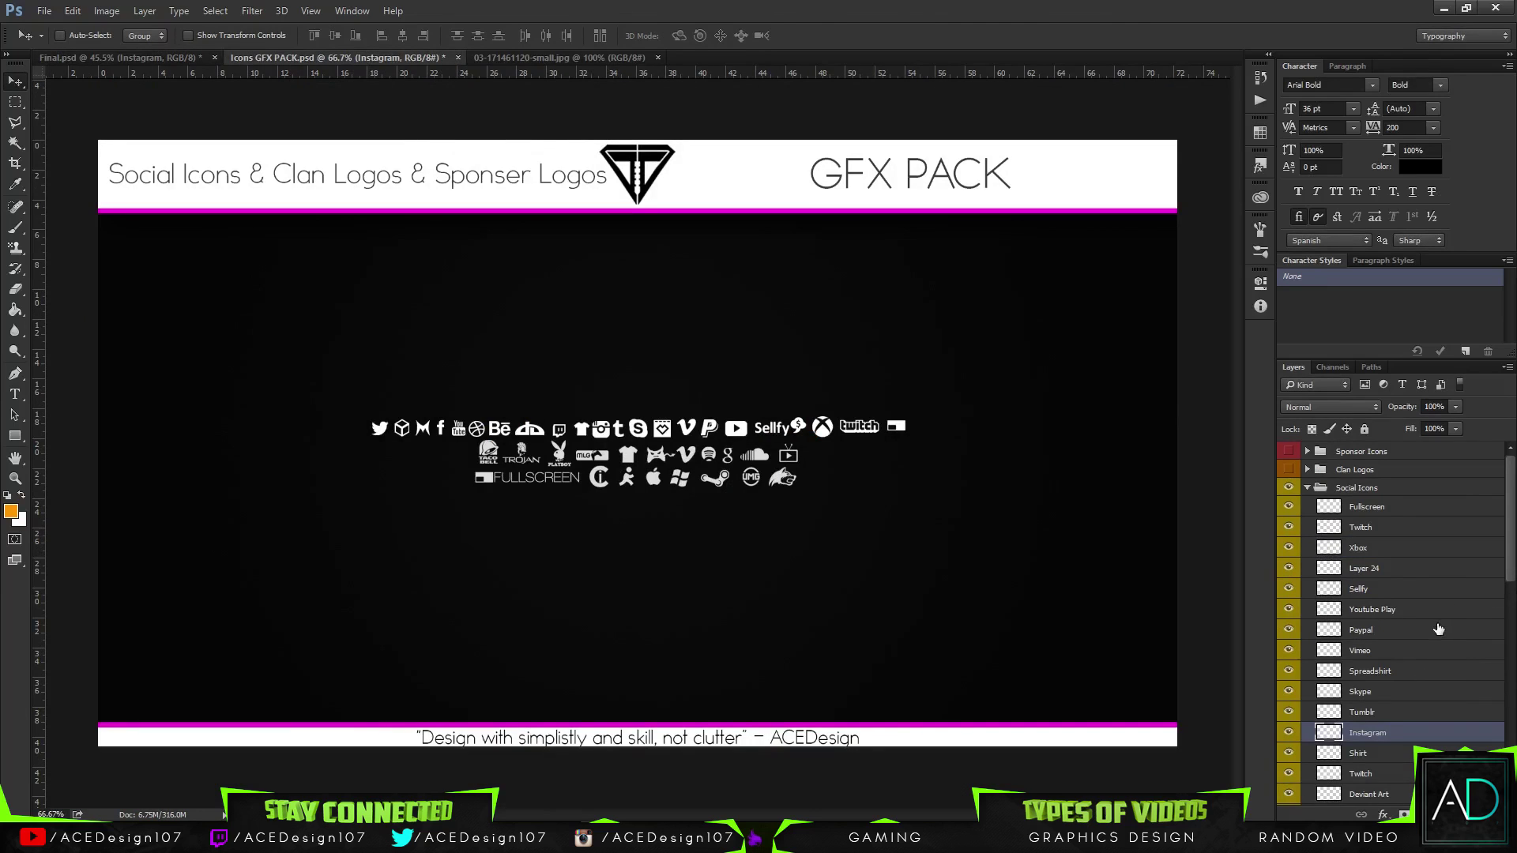
click(1438, 629)
scroll(1442, 632, down, 3)
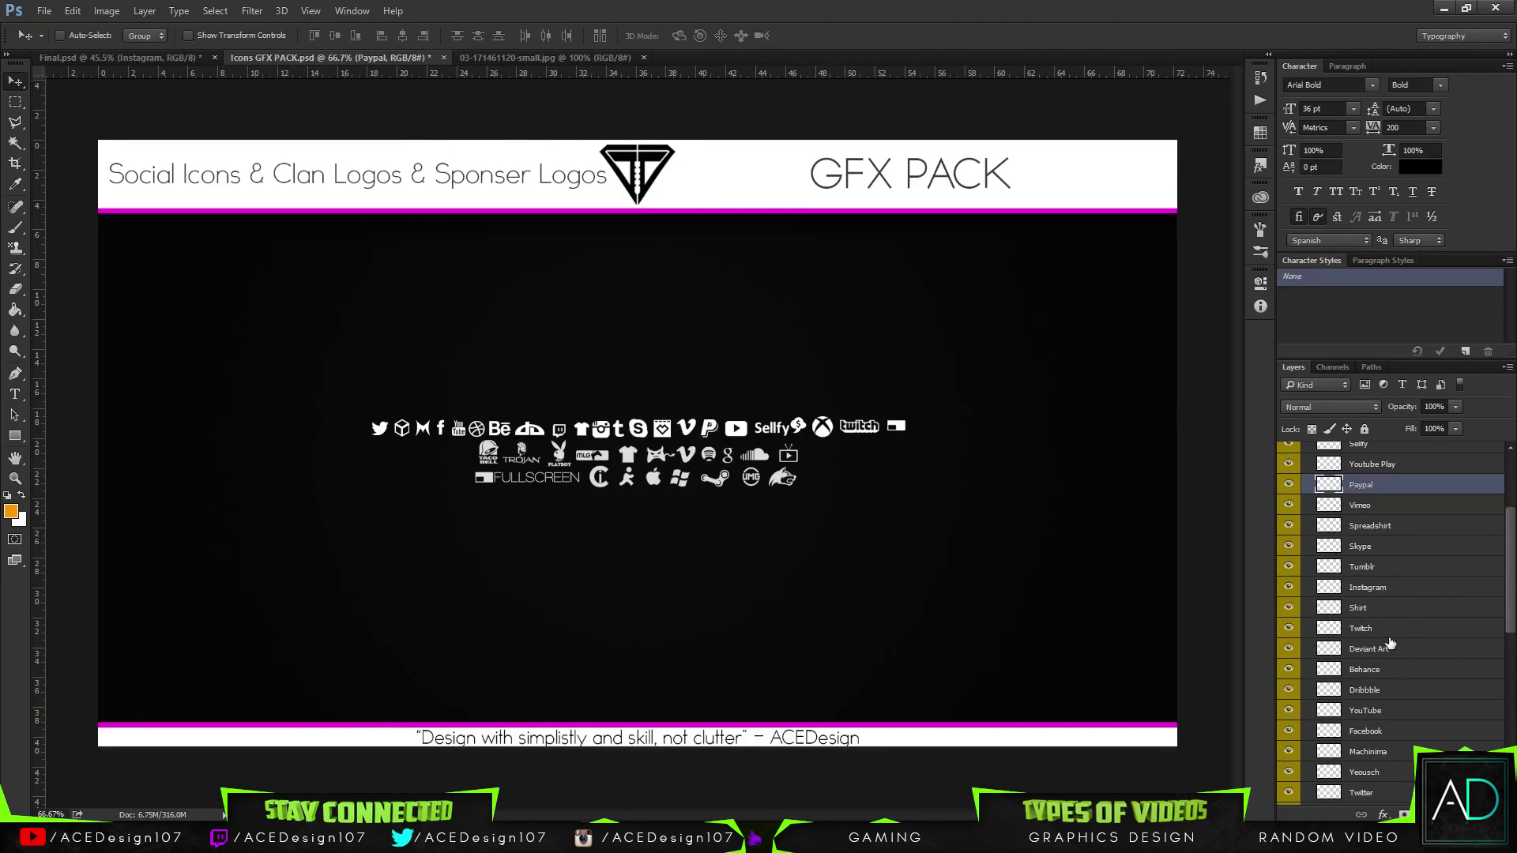
click(89, 56)
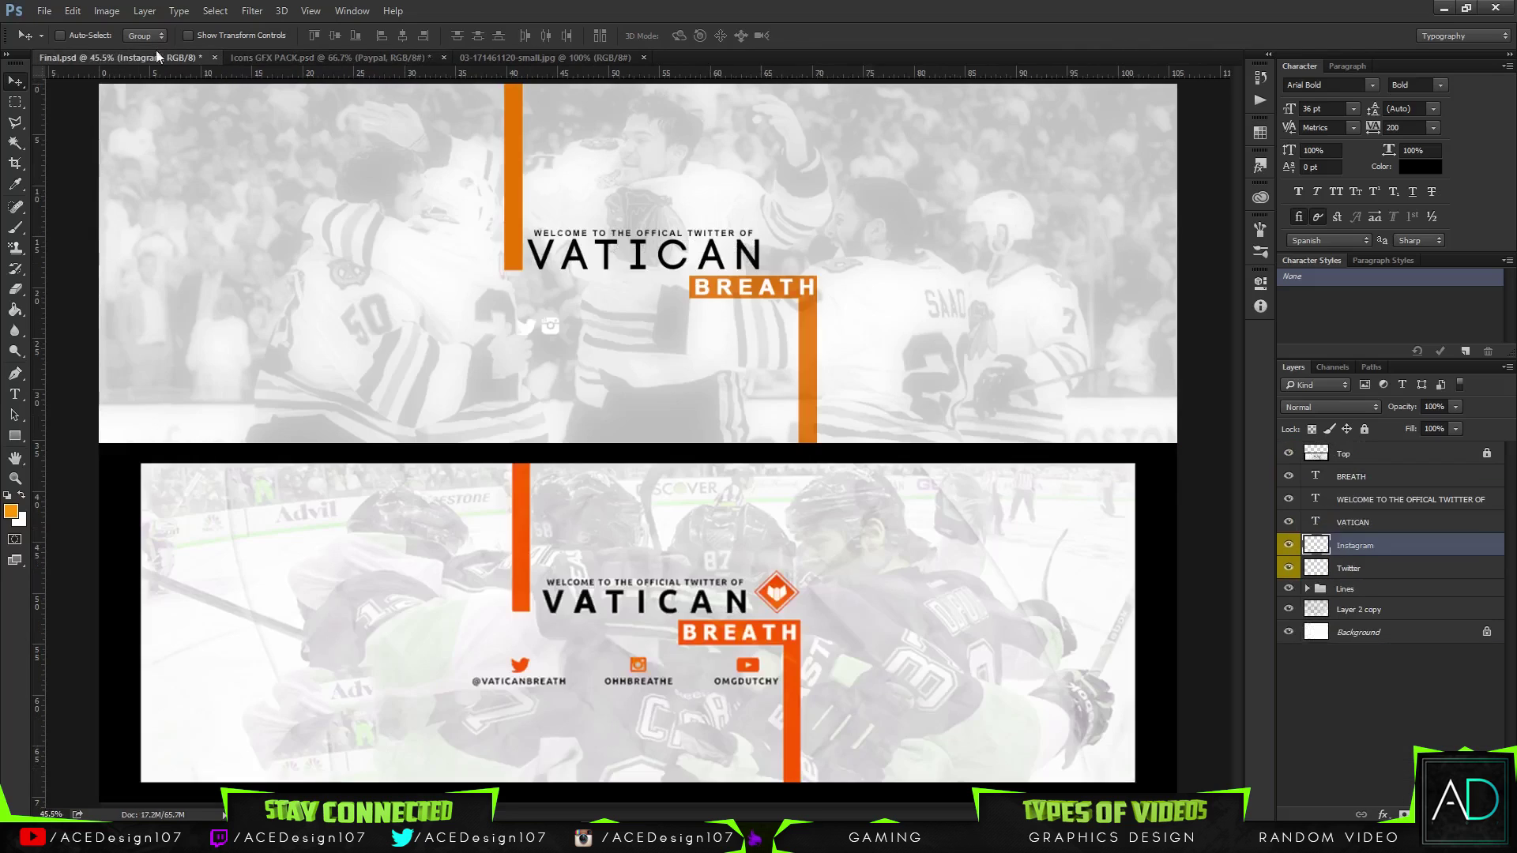
click(308, 57)
scroll(1403, 711, down, 2)
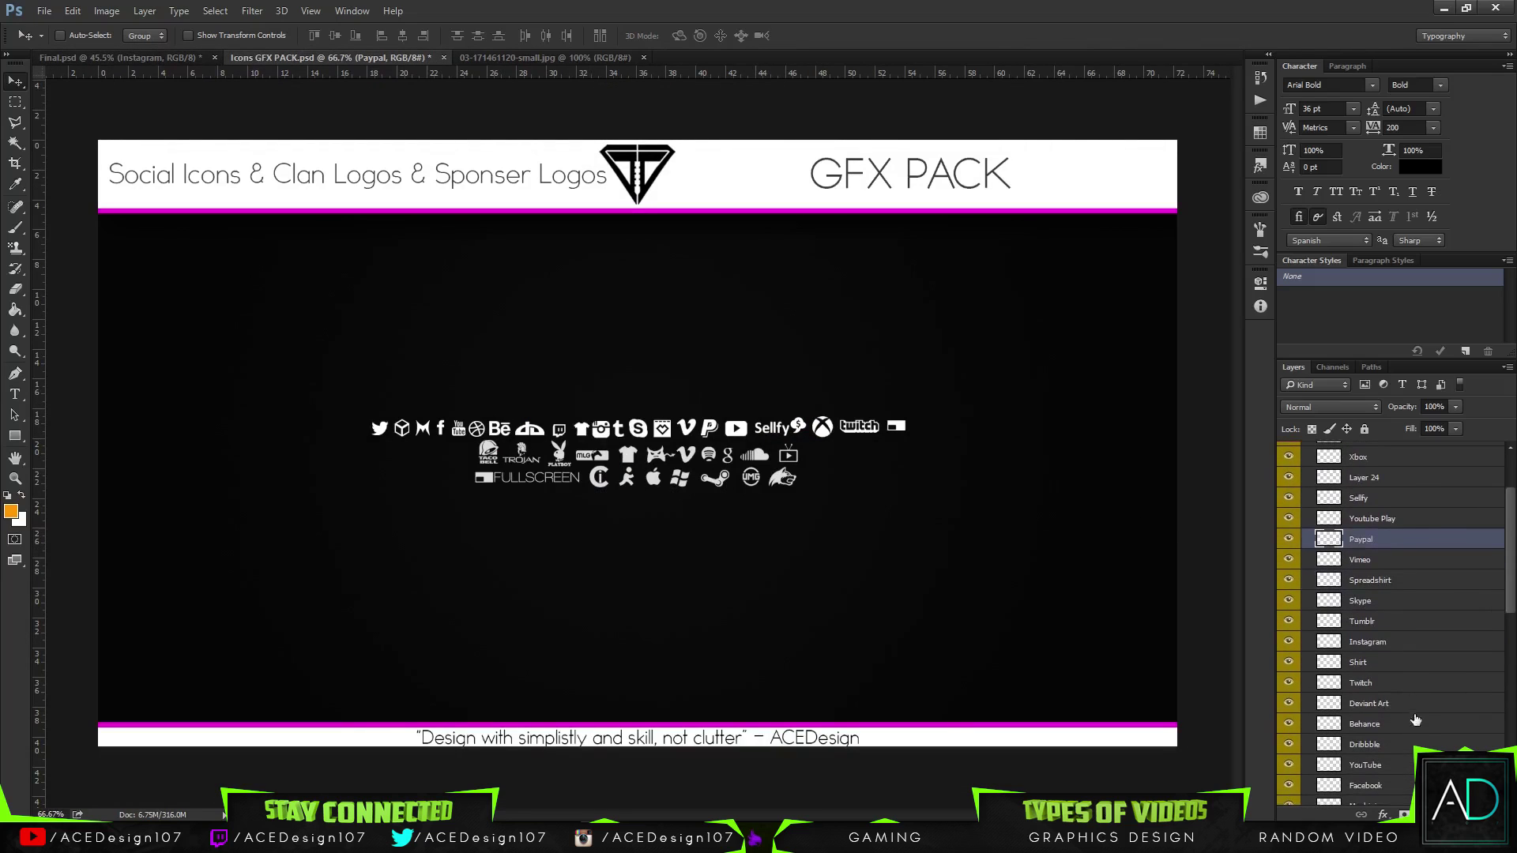
click(1396, 749)
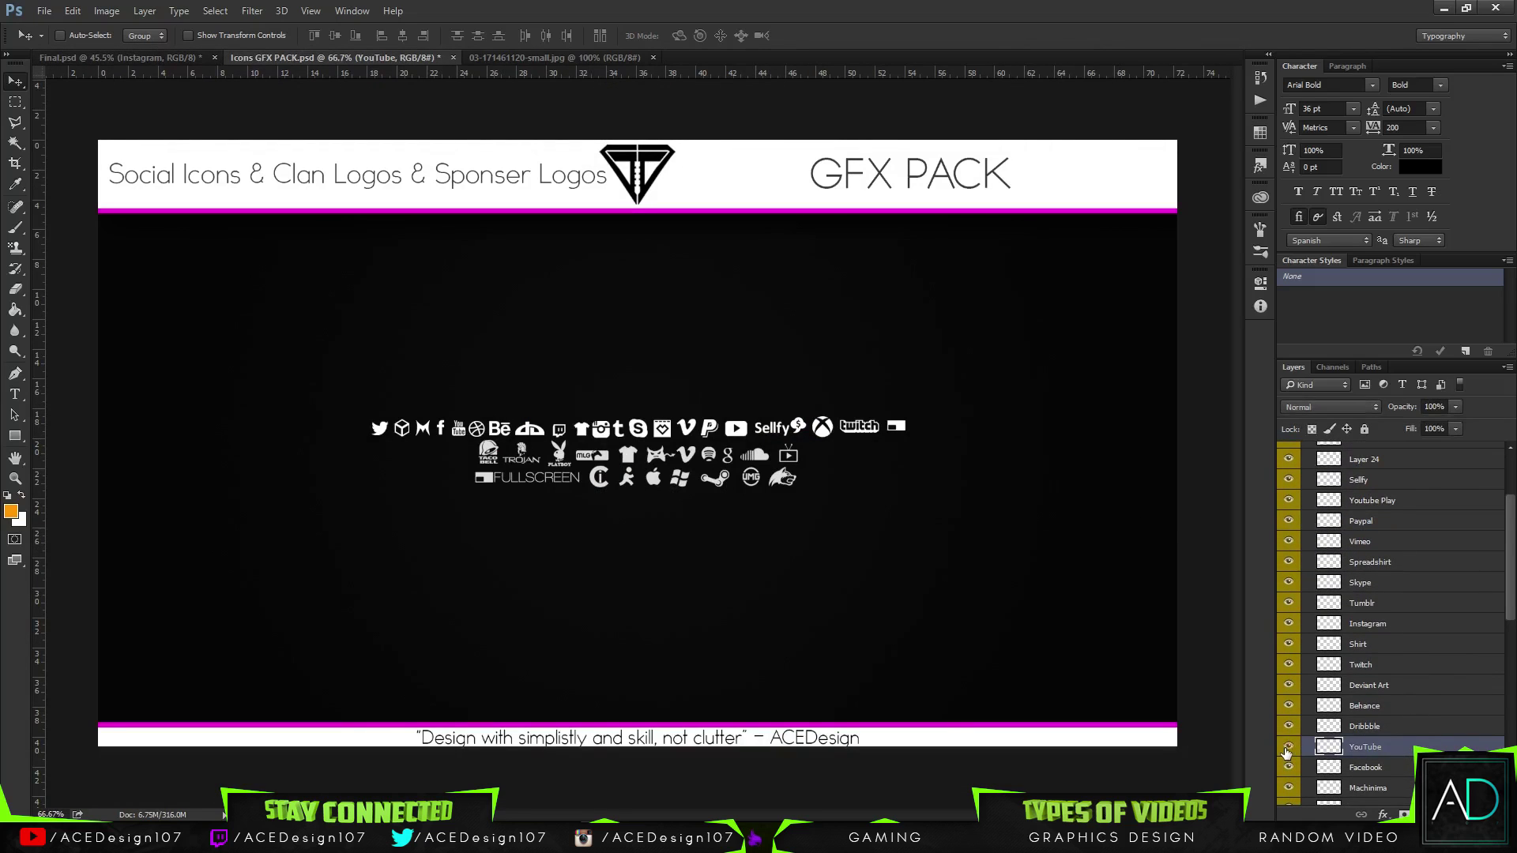
scroll(1339, 749, down, 2)
scroll(1343, 746, down, 2)
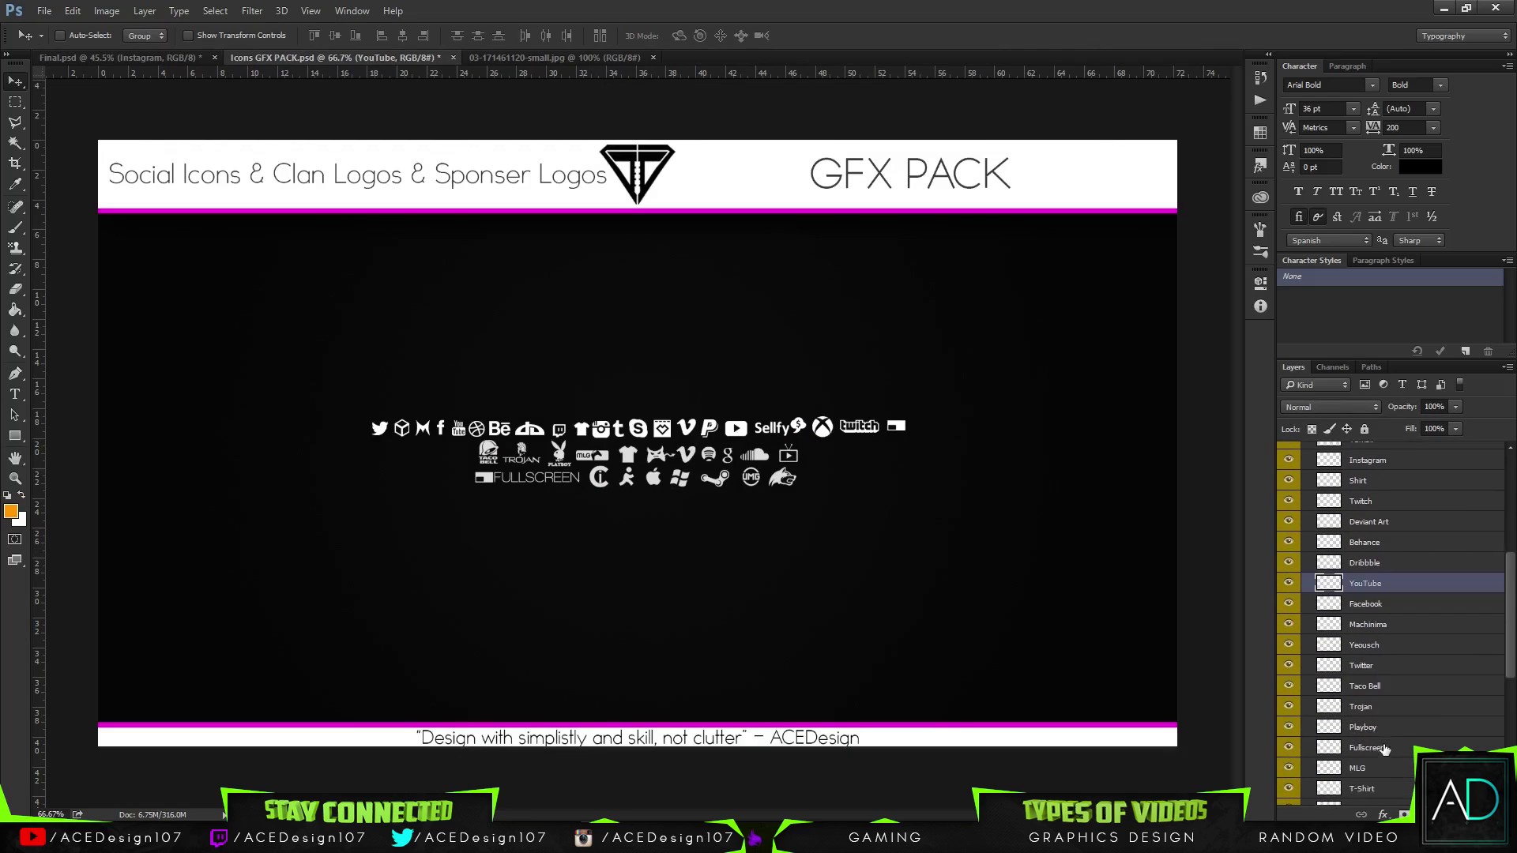
scroll(1398, 741, down, 3)
scroll(1398, 741, down, 5)
scroll(1391, 755, up, 3)
scroll(1360, 715, up, 5)
scroll(1357, 704, up, 5)
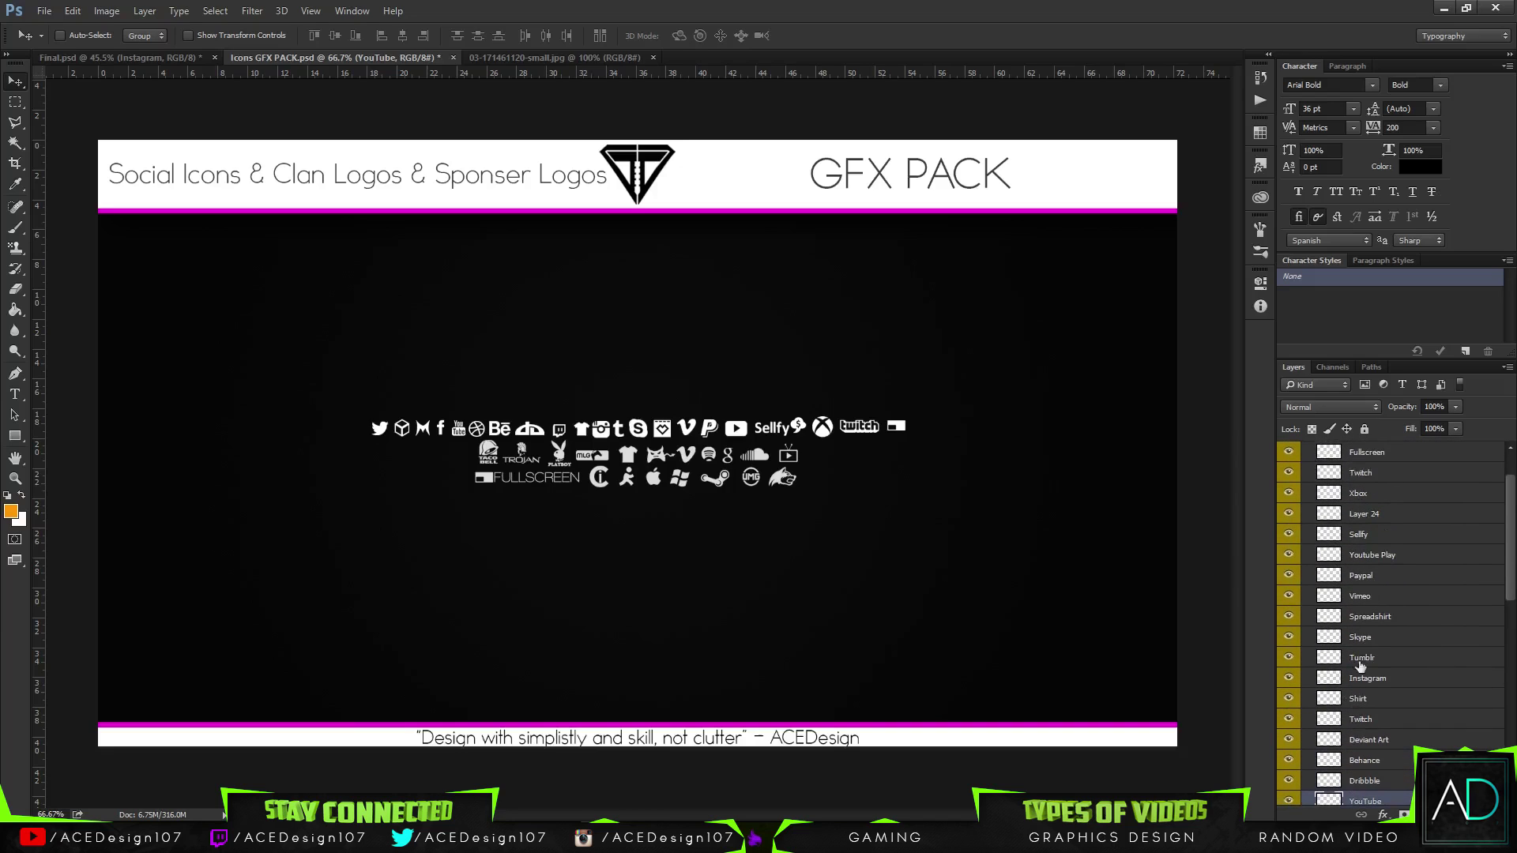
- Bring the YouTube Play icon into the header and place it beside Instagram
click(1425, 567)
drag(735, 427, 715, 347)
key(ctrl)
drag(594, 330, 600, 321)
key(ctrl+t)
key(Return)
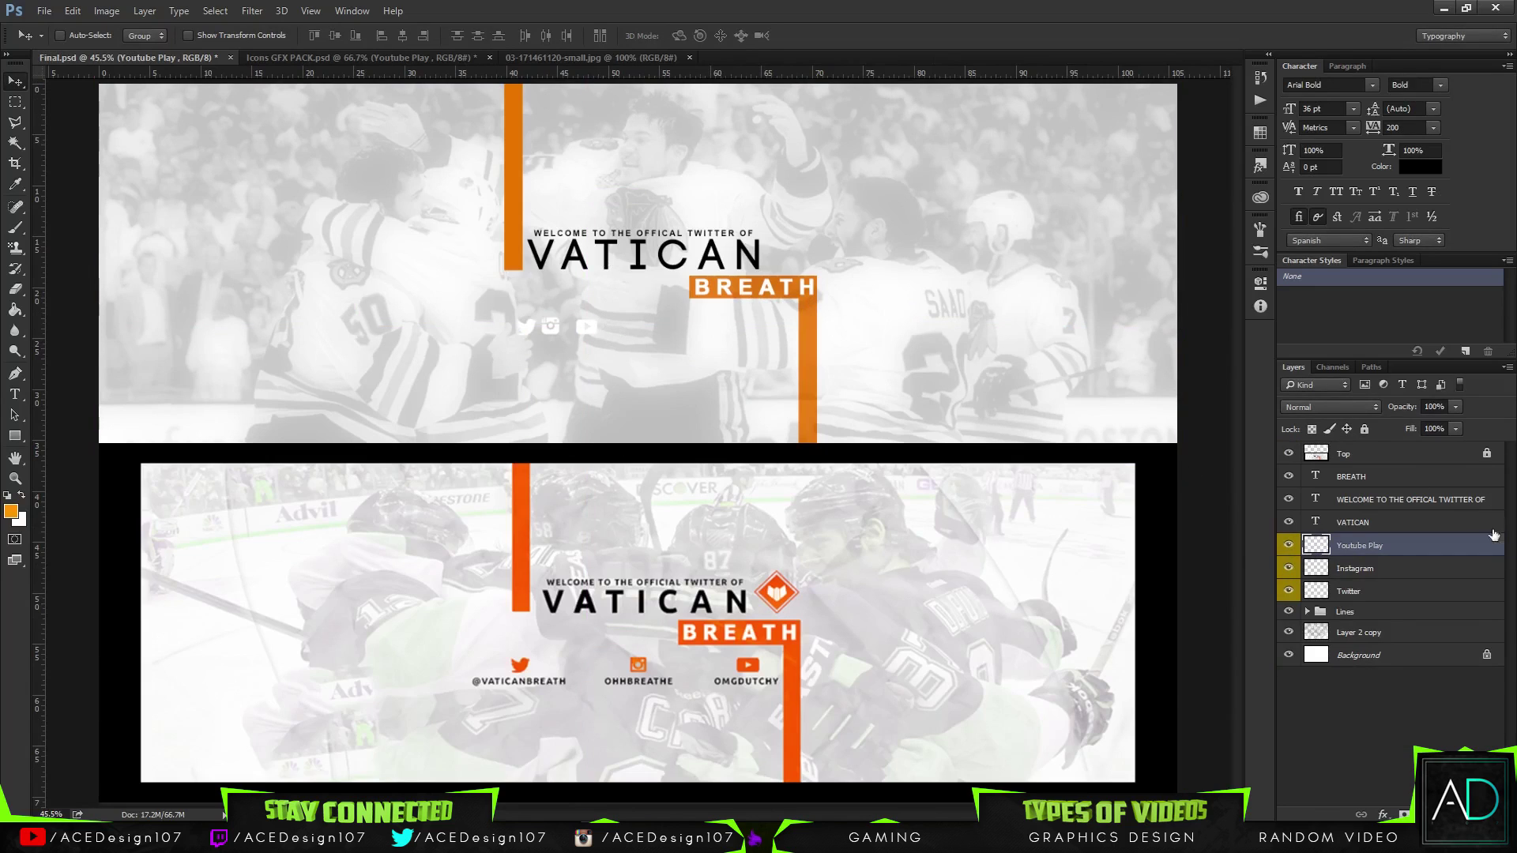
- Give the Youtube Play layer an orange Color Overlay style
right_click(1419, 569)
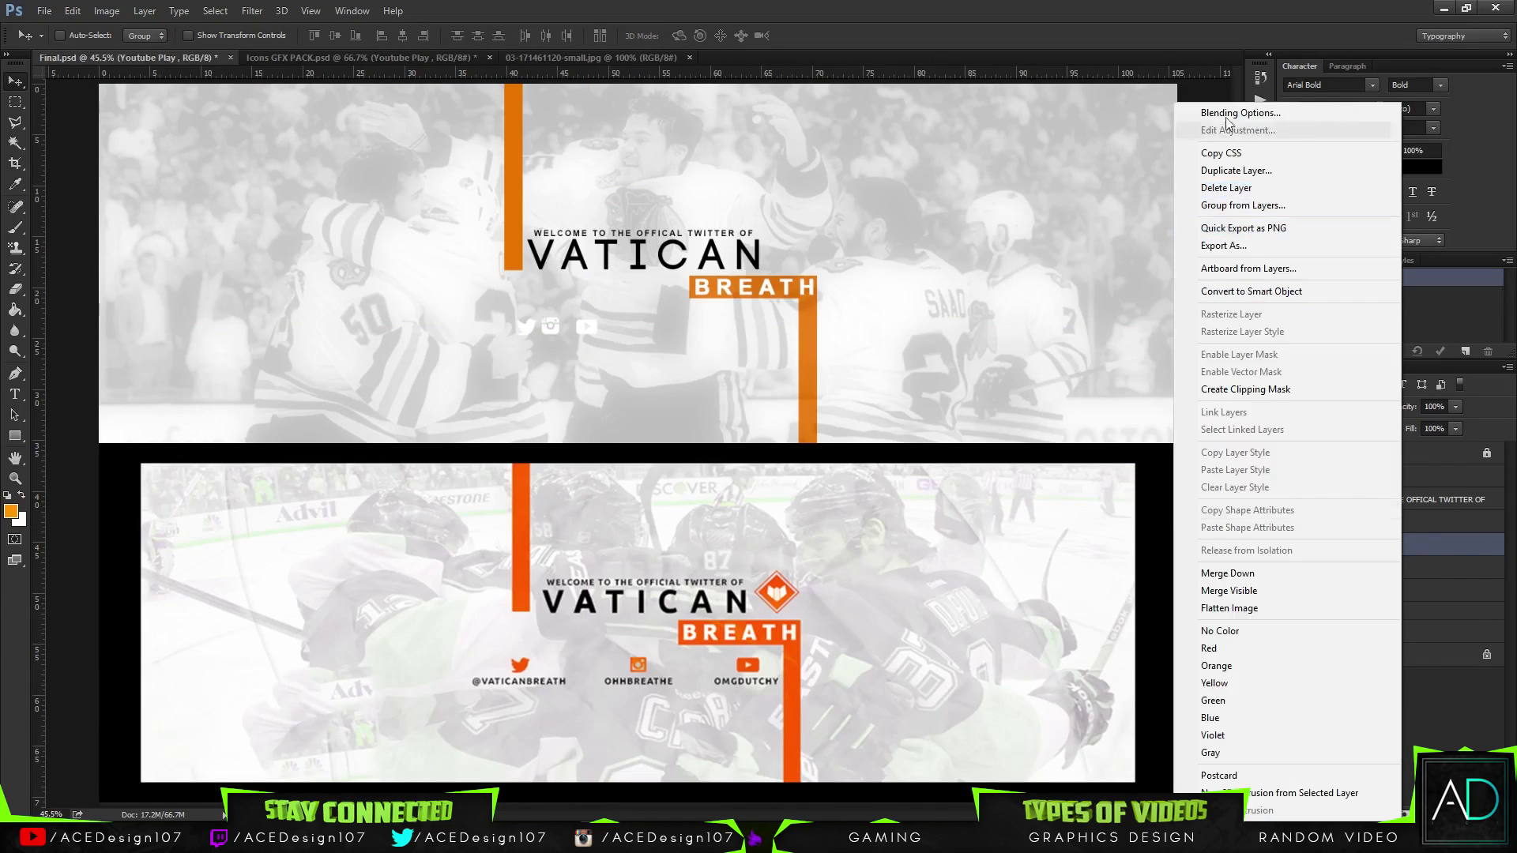
click(1260, 126)
right_click(1447, 559)
click(1262, 120)
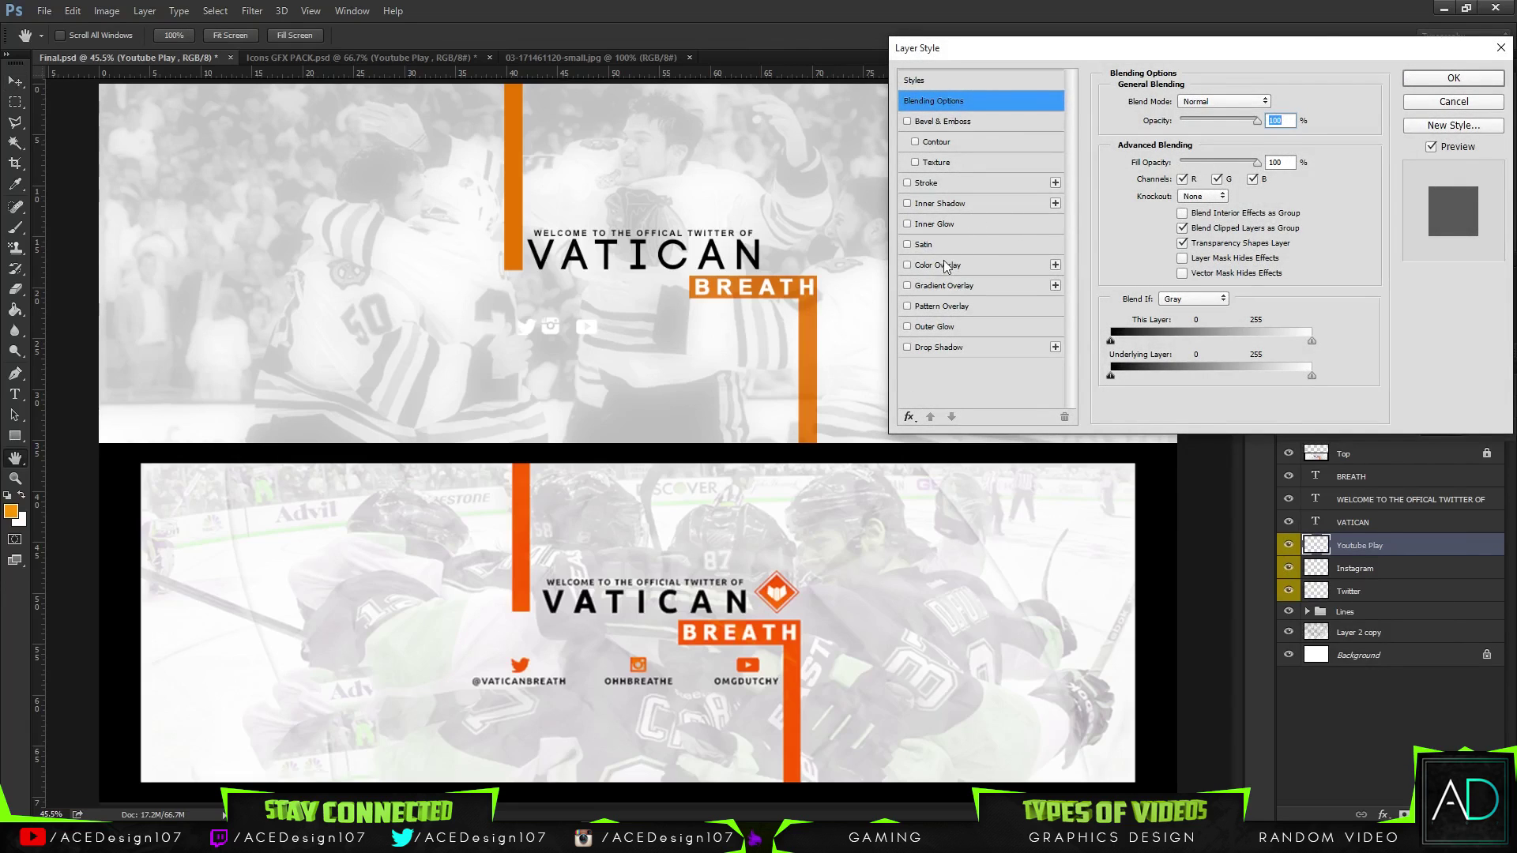
click(944, 265)
click(1273, 101)
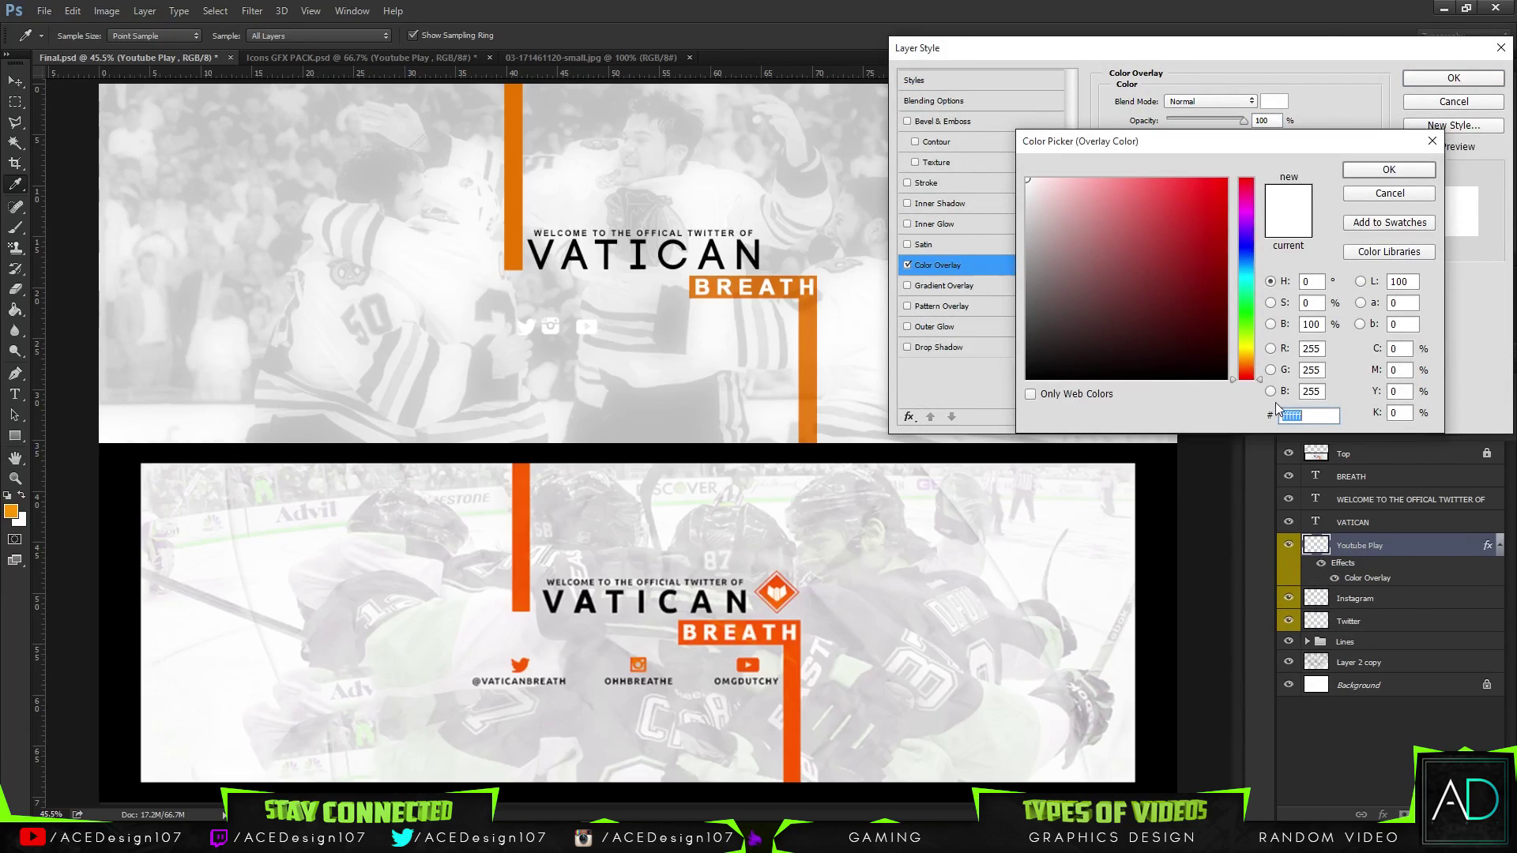
text(f6)
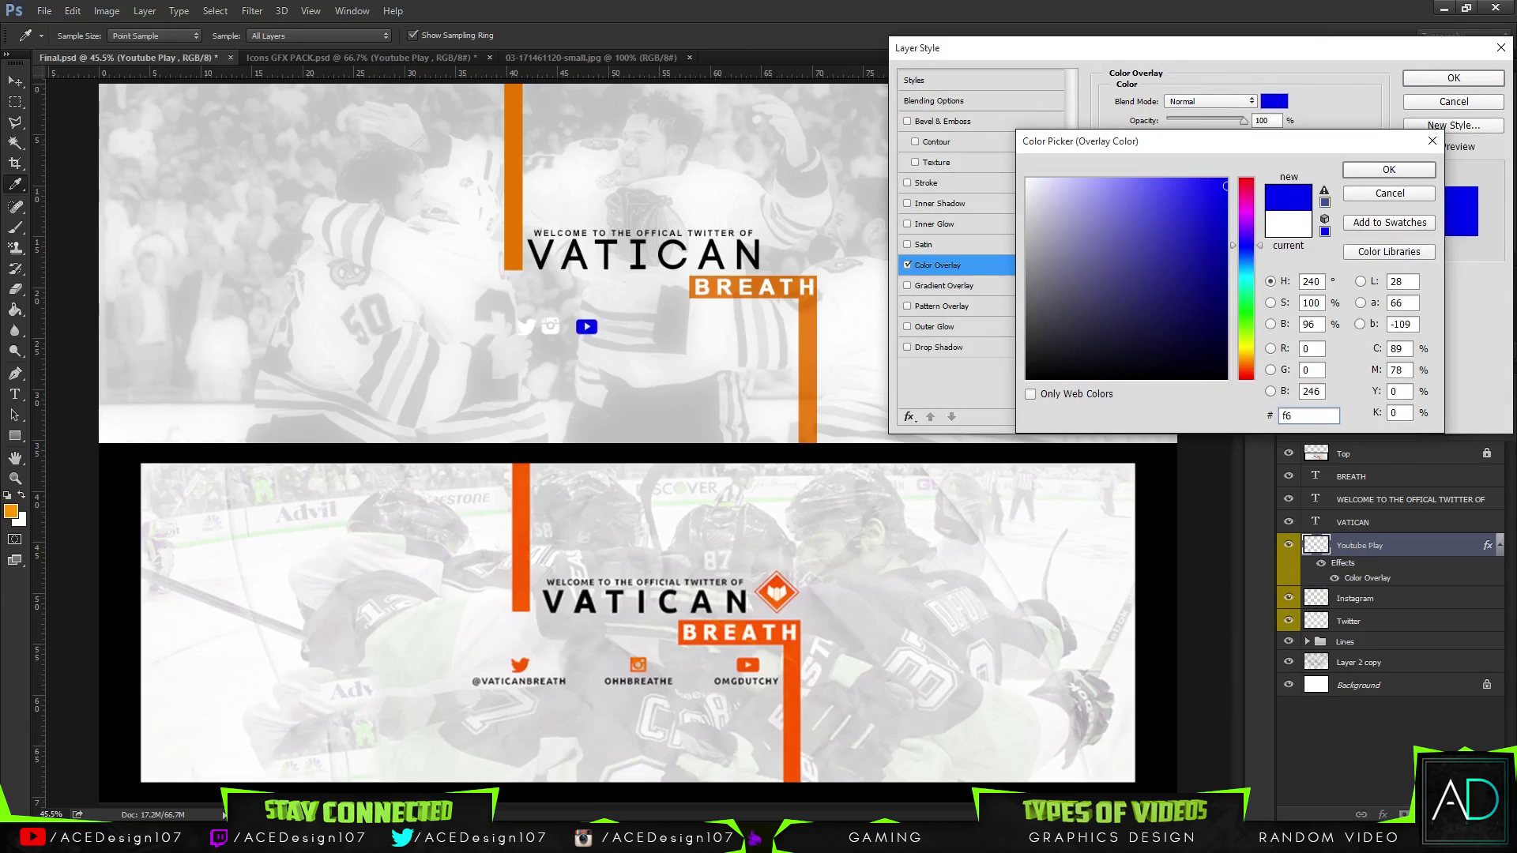
text(000)
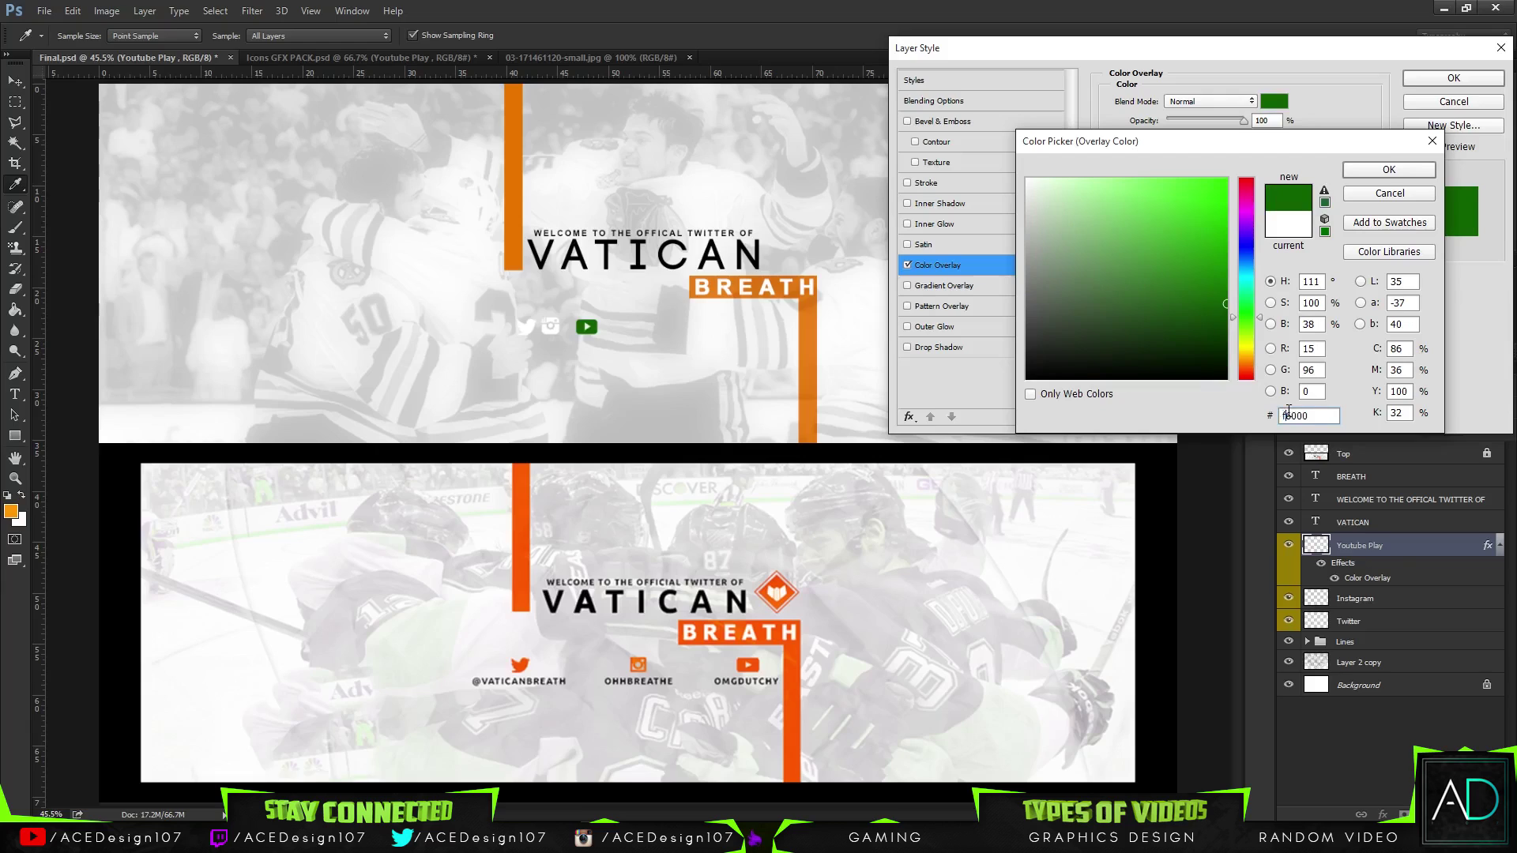
click(1287, 414)
text(b)
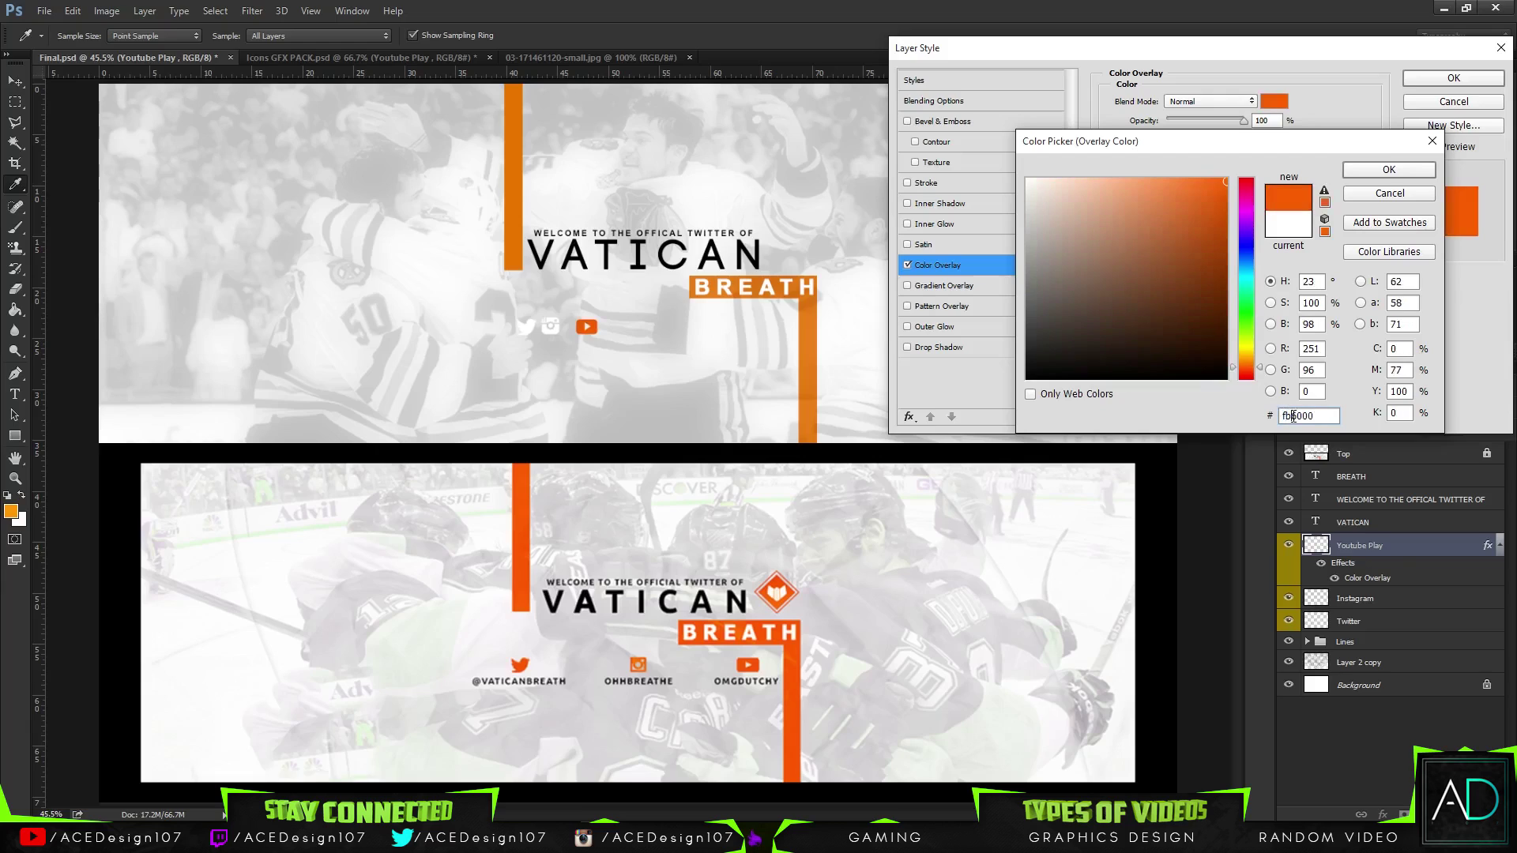
click(1390, 171)
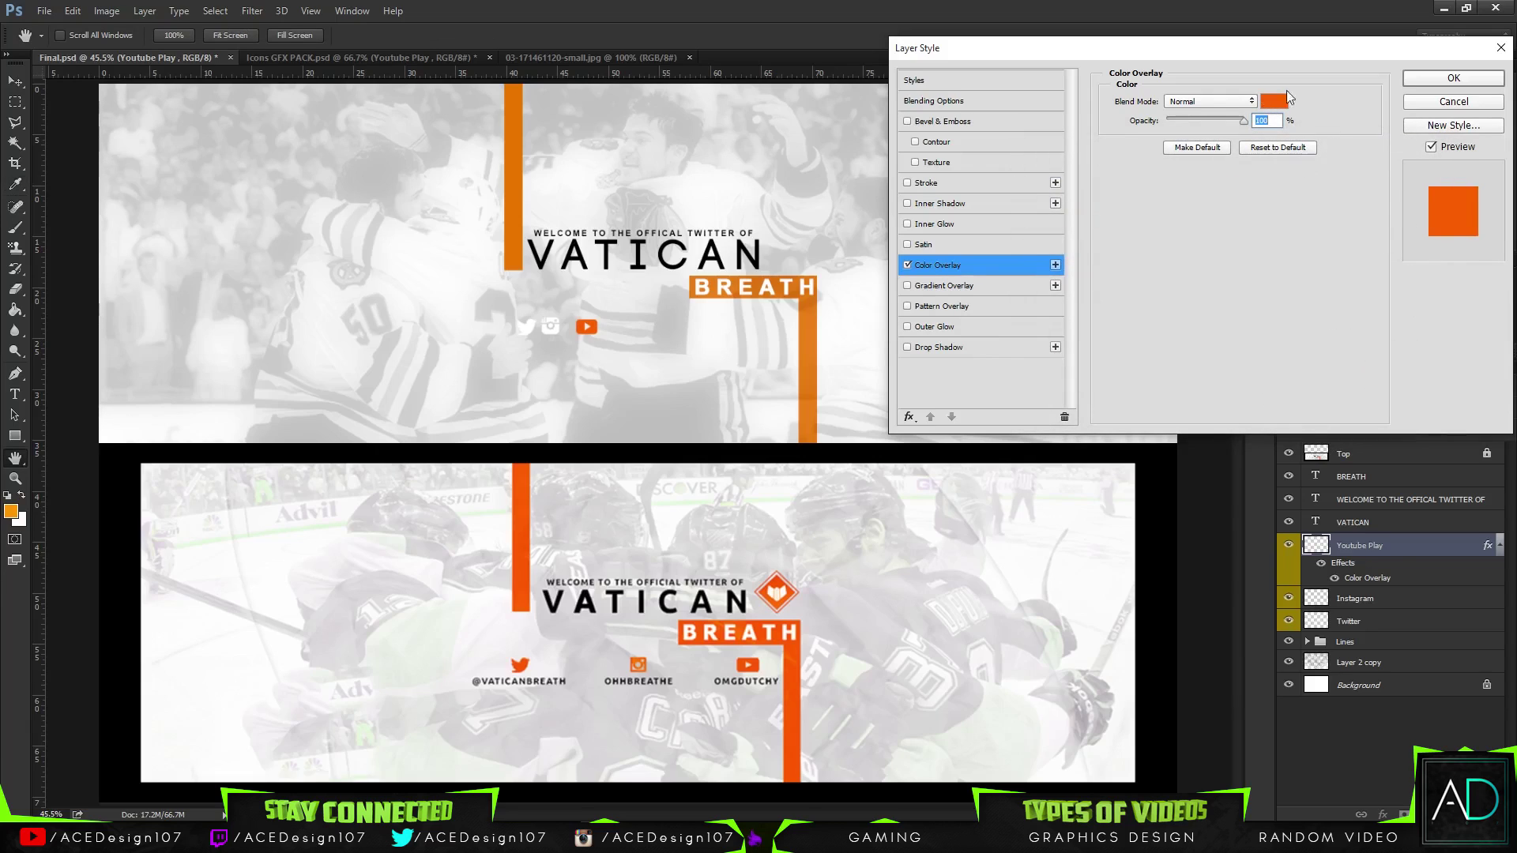
click(1457, 79)
- Copy the YouTube icon's layer style onto the Twitter and Instagram layers
right_click(1429, 548)
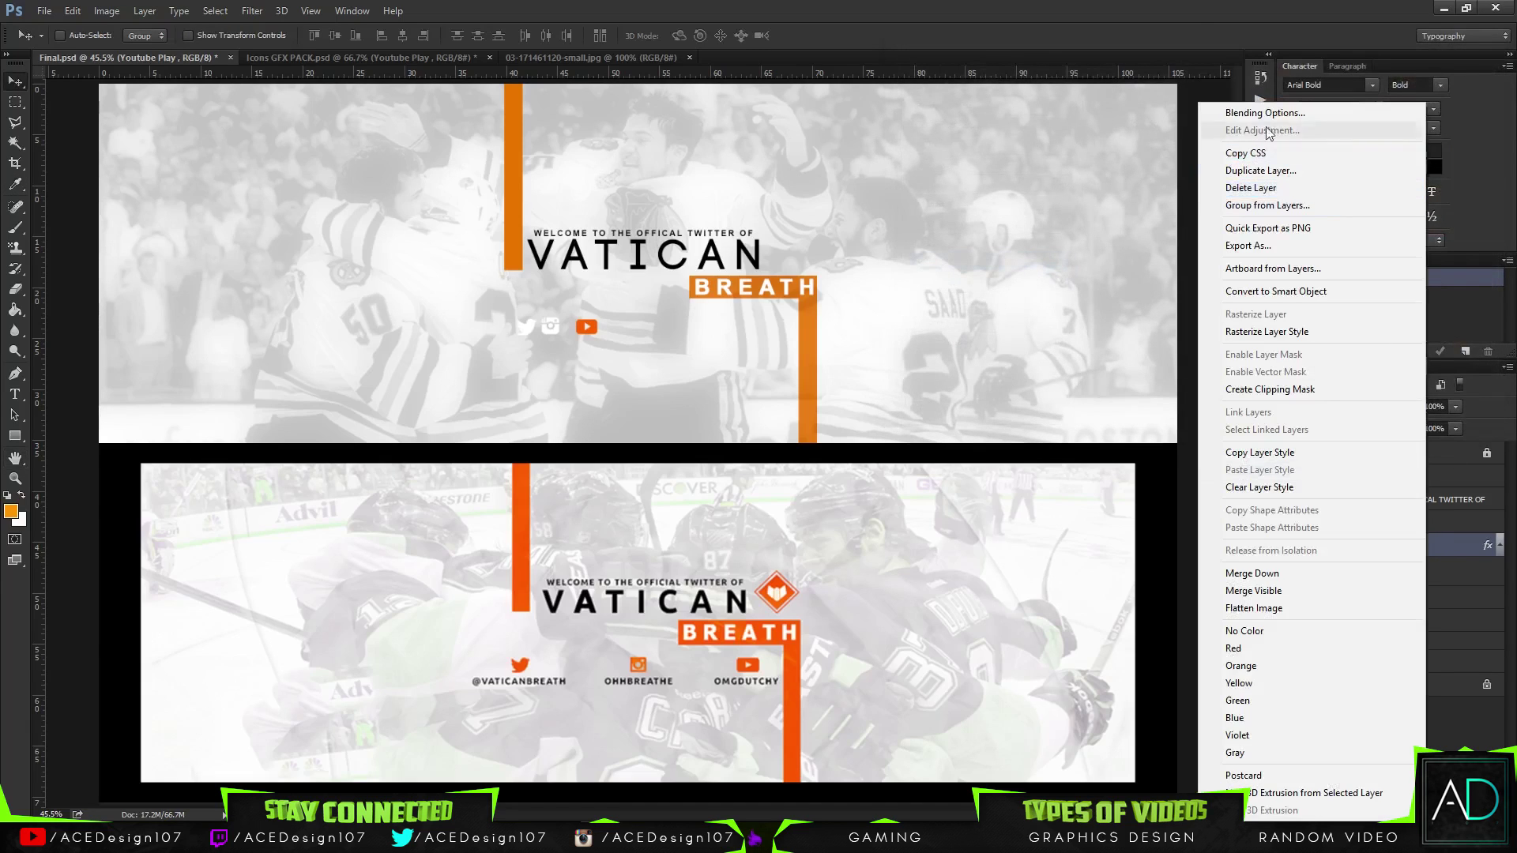
click(1261, 453)
click(1390, 599)
shift+click(1392, 619)
right_click(1387, 608)
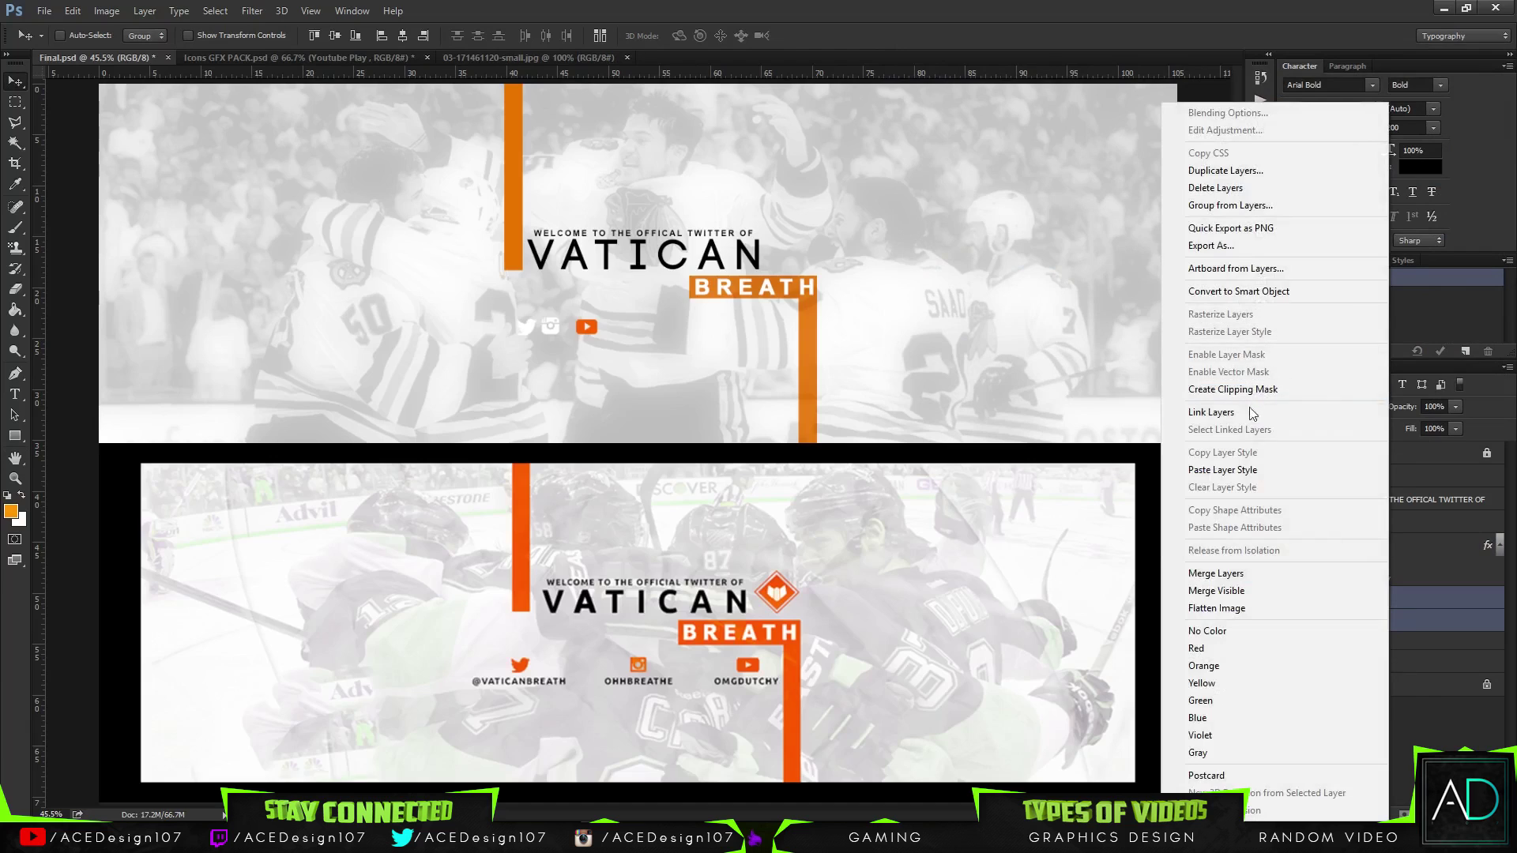
click(1230, 472)
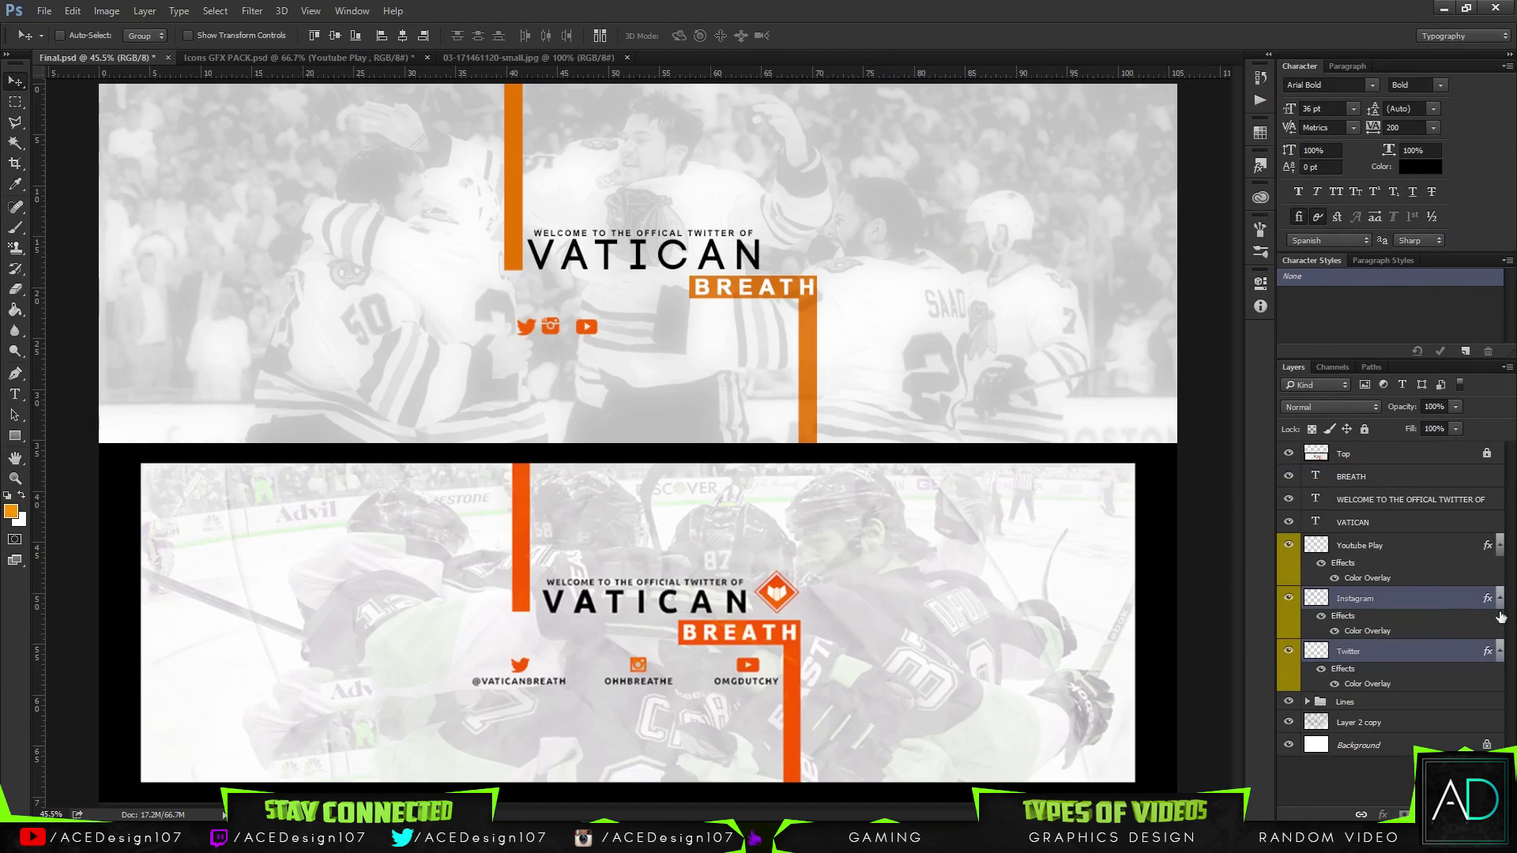
- Collapse the icons' effects lists and leave only the Youtube Play layer selected
click(1499, 598)
click(1498, 545)
right_click(1430, 542)
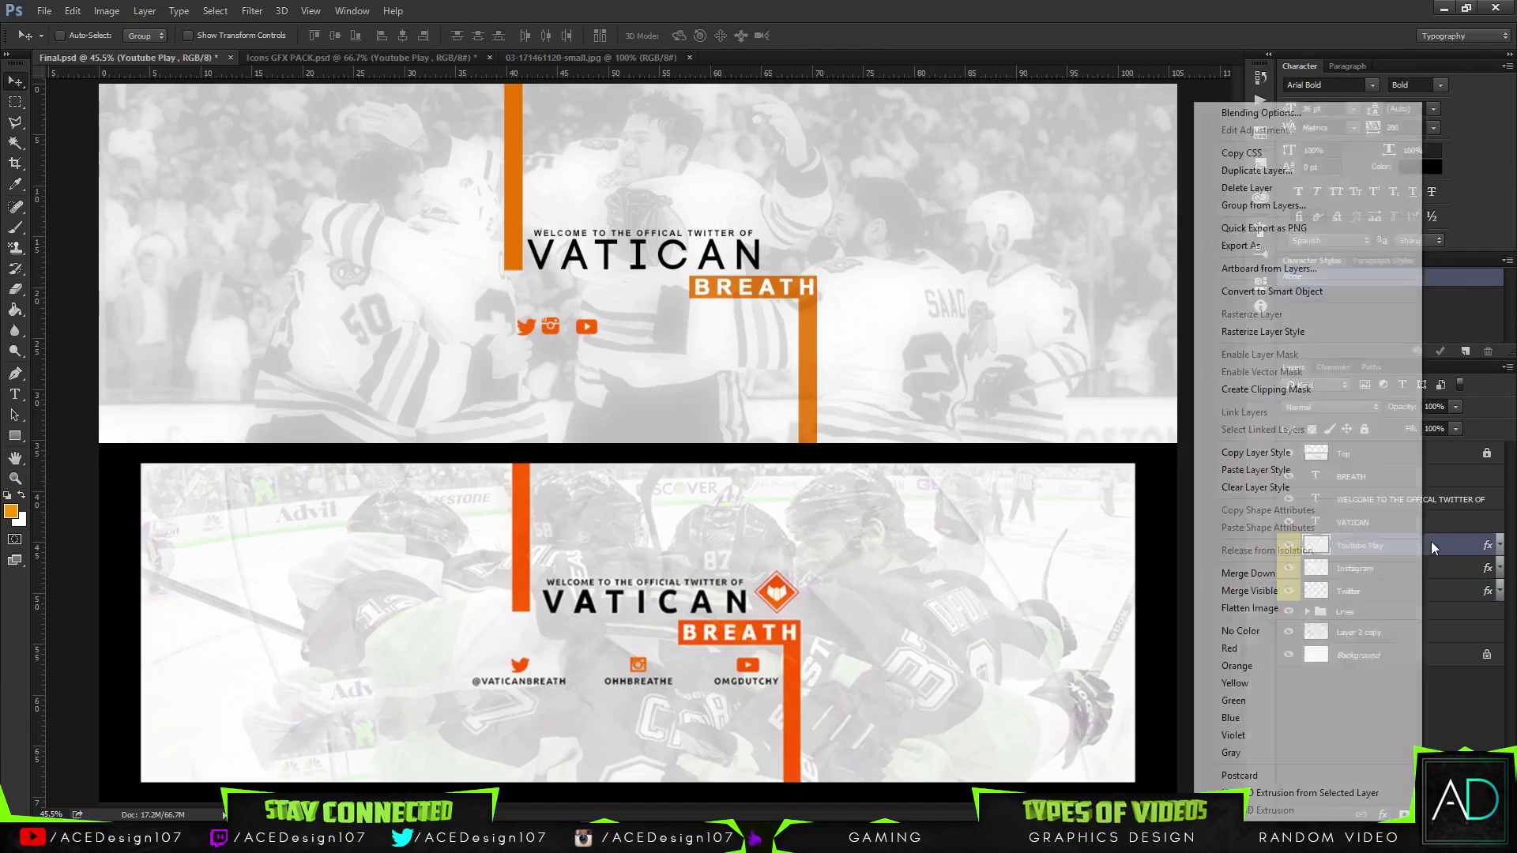
click(1439, 577)
right_click(1425, 591)
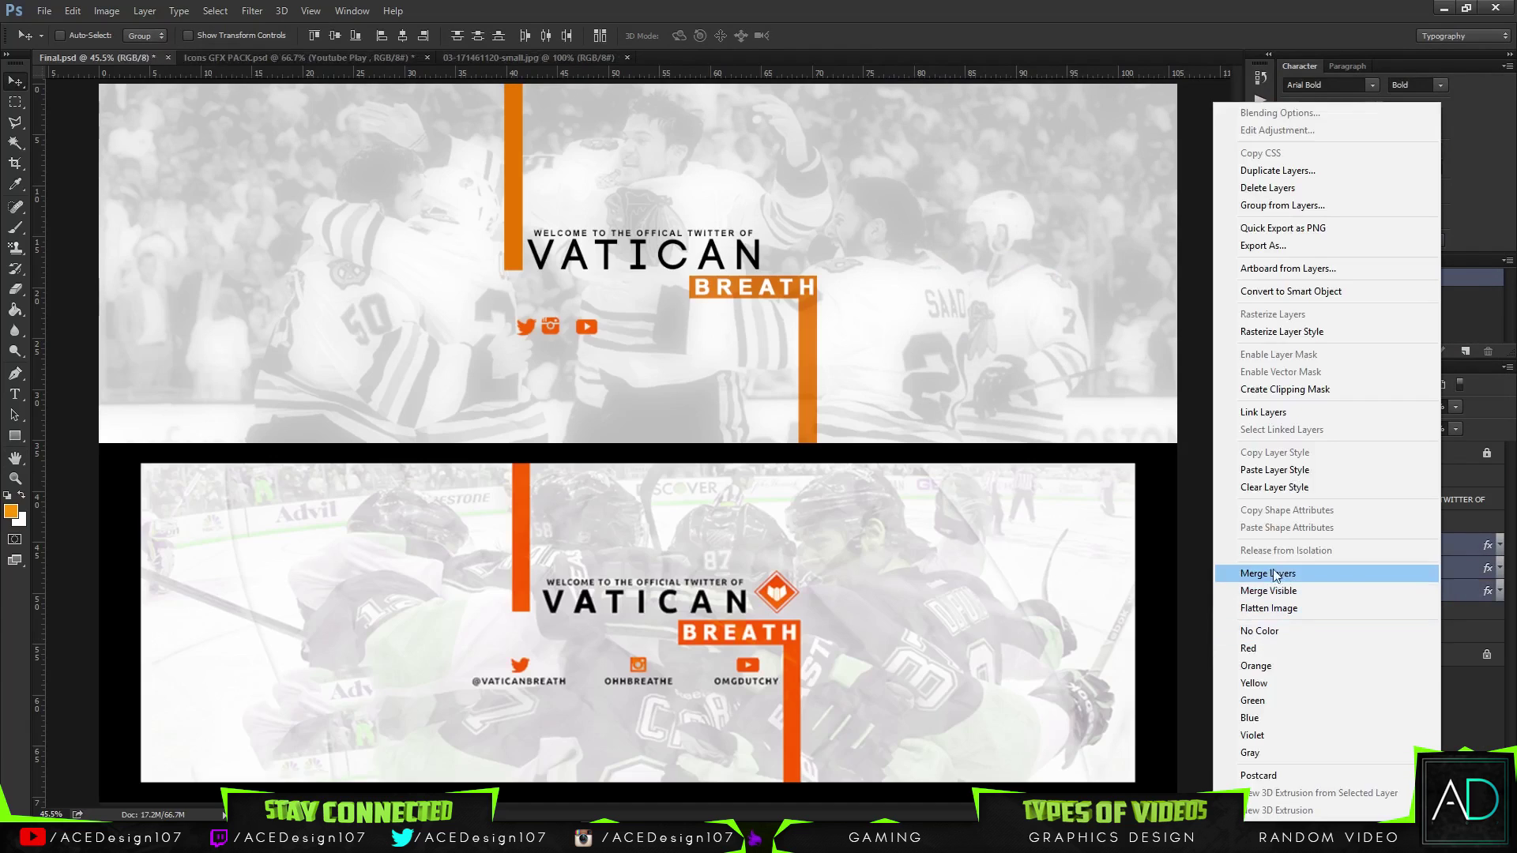
click(1269, 635)
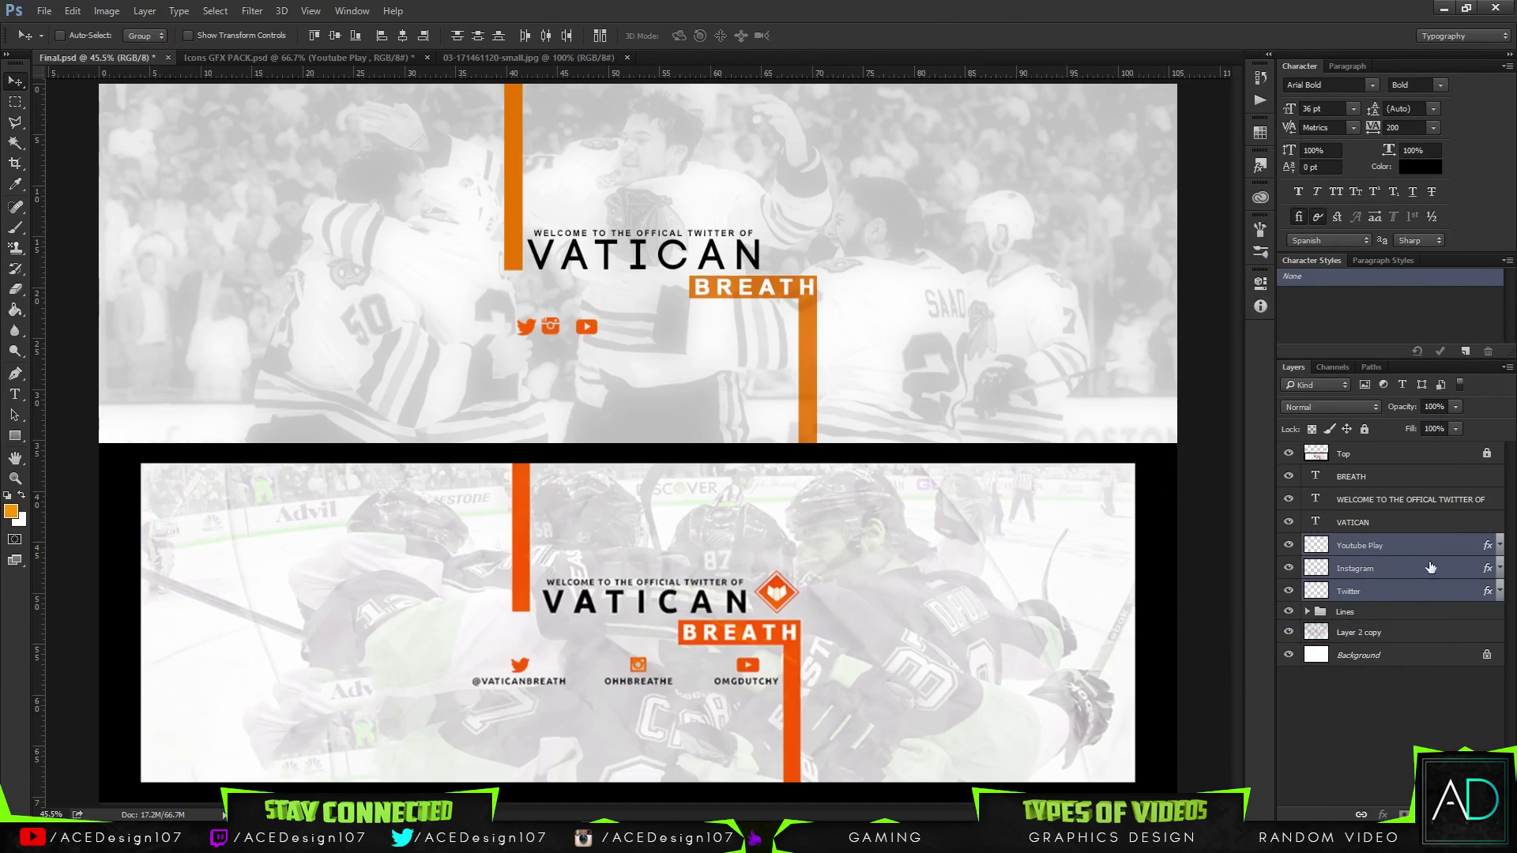
click(1430, 567)
click(1427, 545)
- Filter the Twitter logo image results to black, preview a black bird, then close Chrome
mouse_move(170, 838)
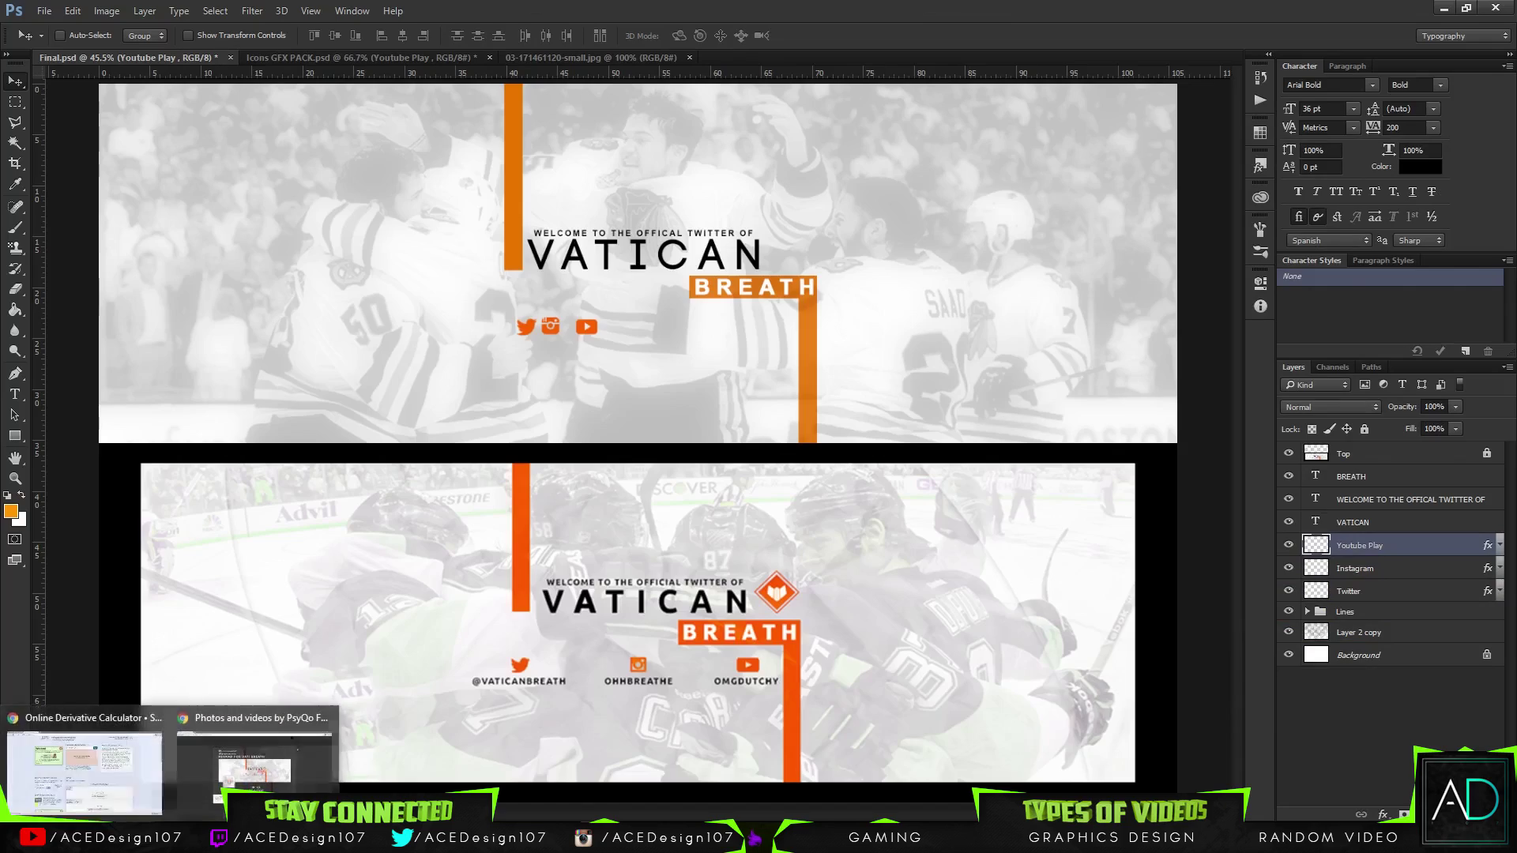
mouse_move(111, 790)
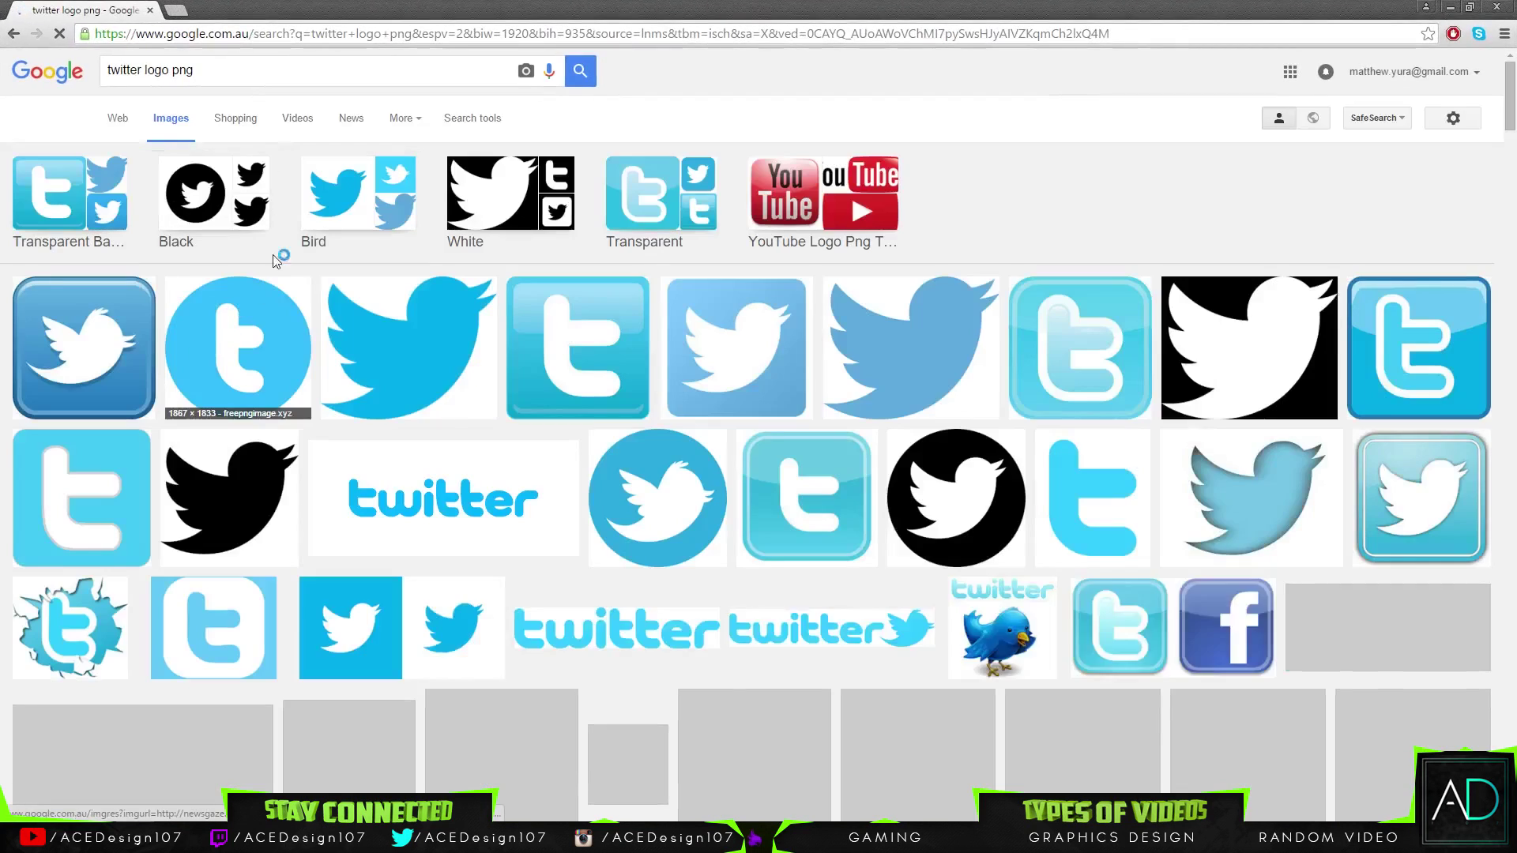
click(265, 214)
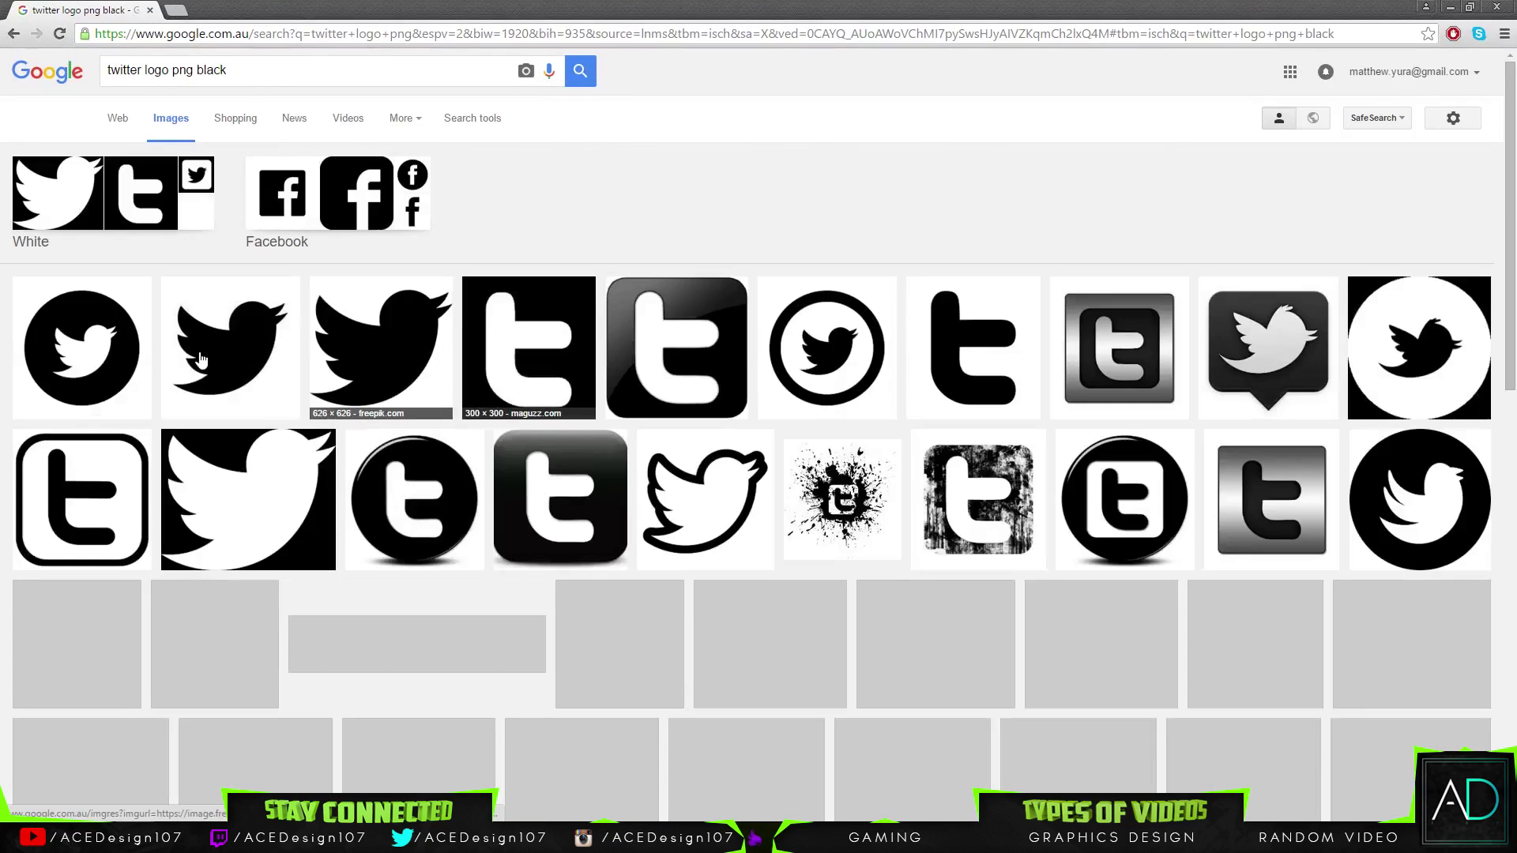
click(229, 346)
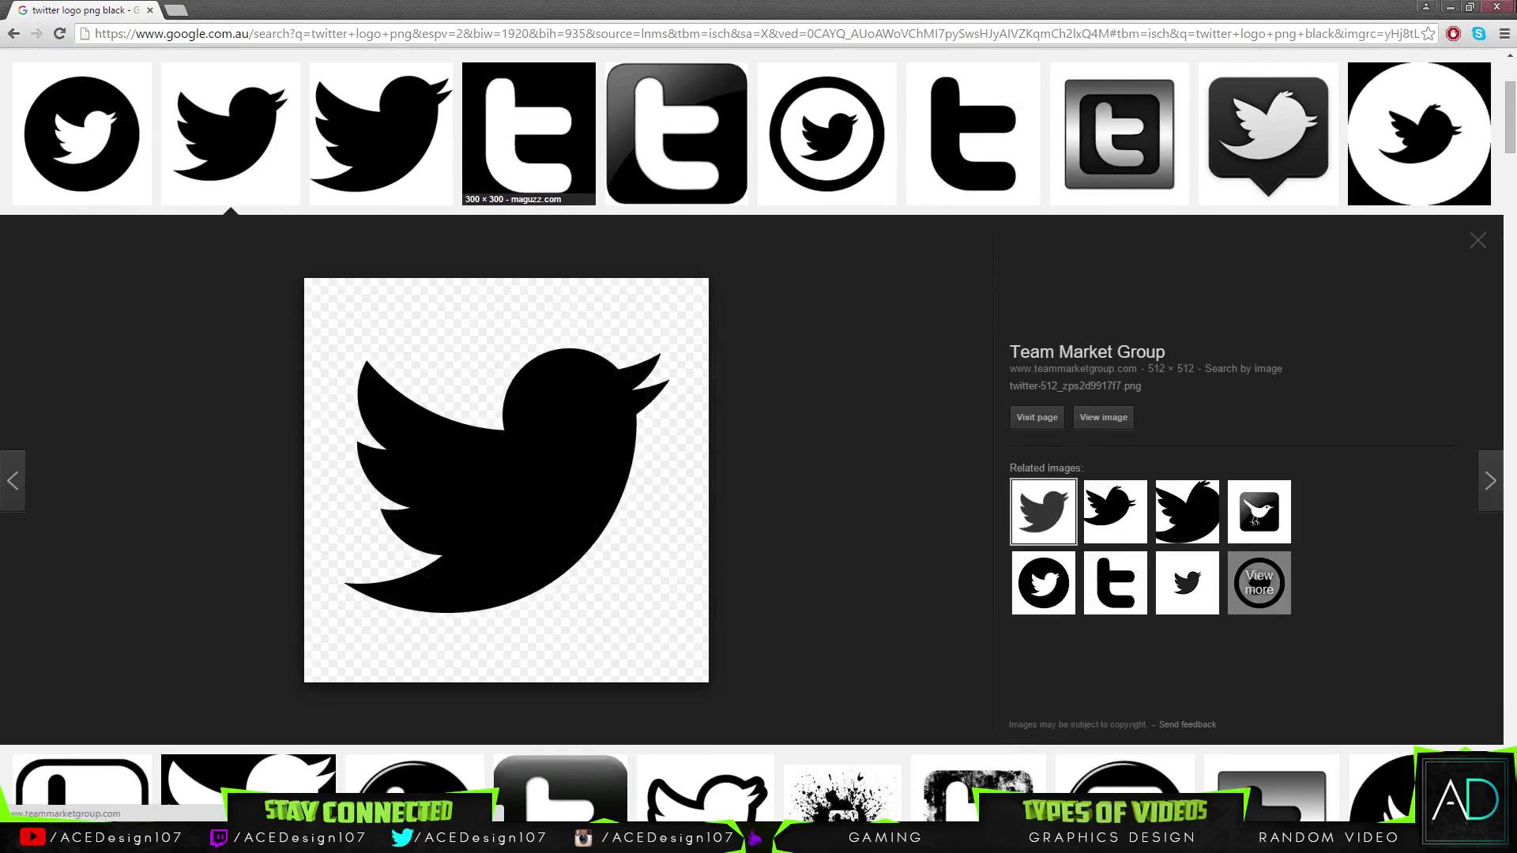
click(1497, 7)
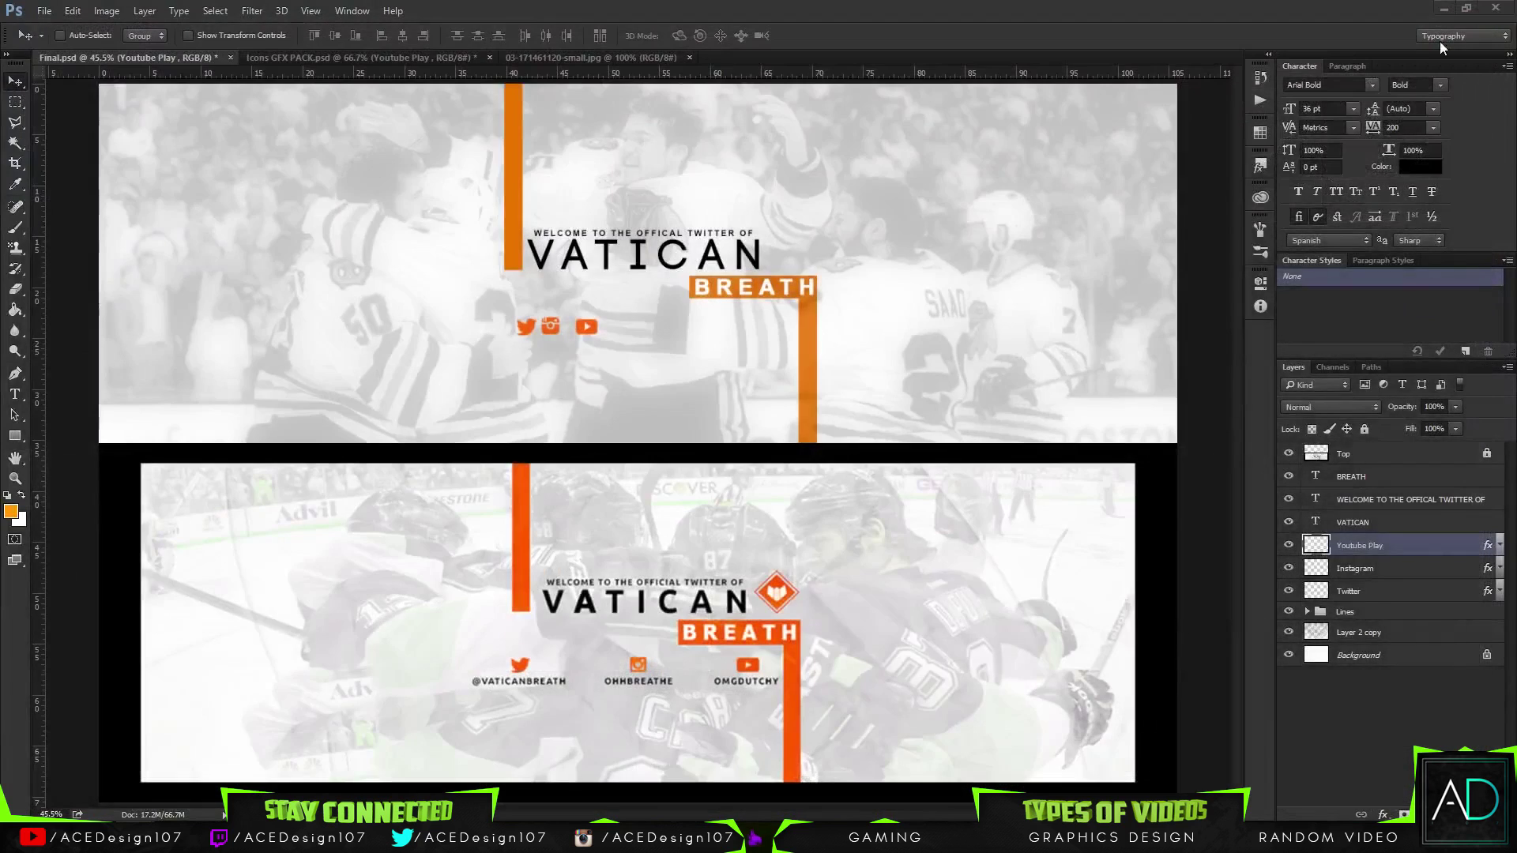
- Spread the icons apart: Twitter left, Instagram middle, YouTube right
shift+click(1392, 592)
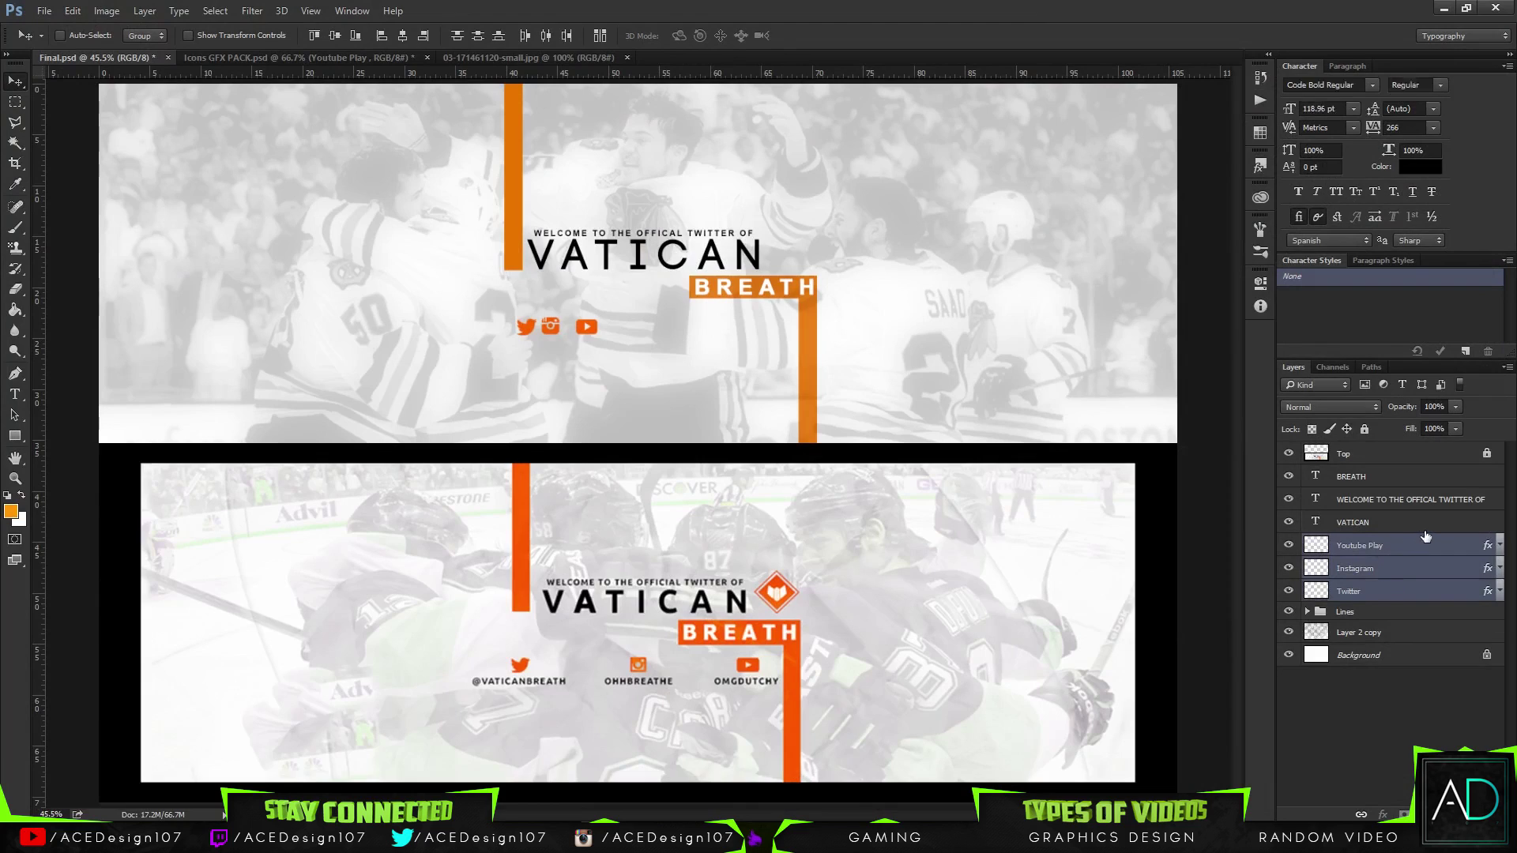
click(1402, 592)
drag(531, 338, 512, 337)
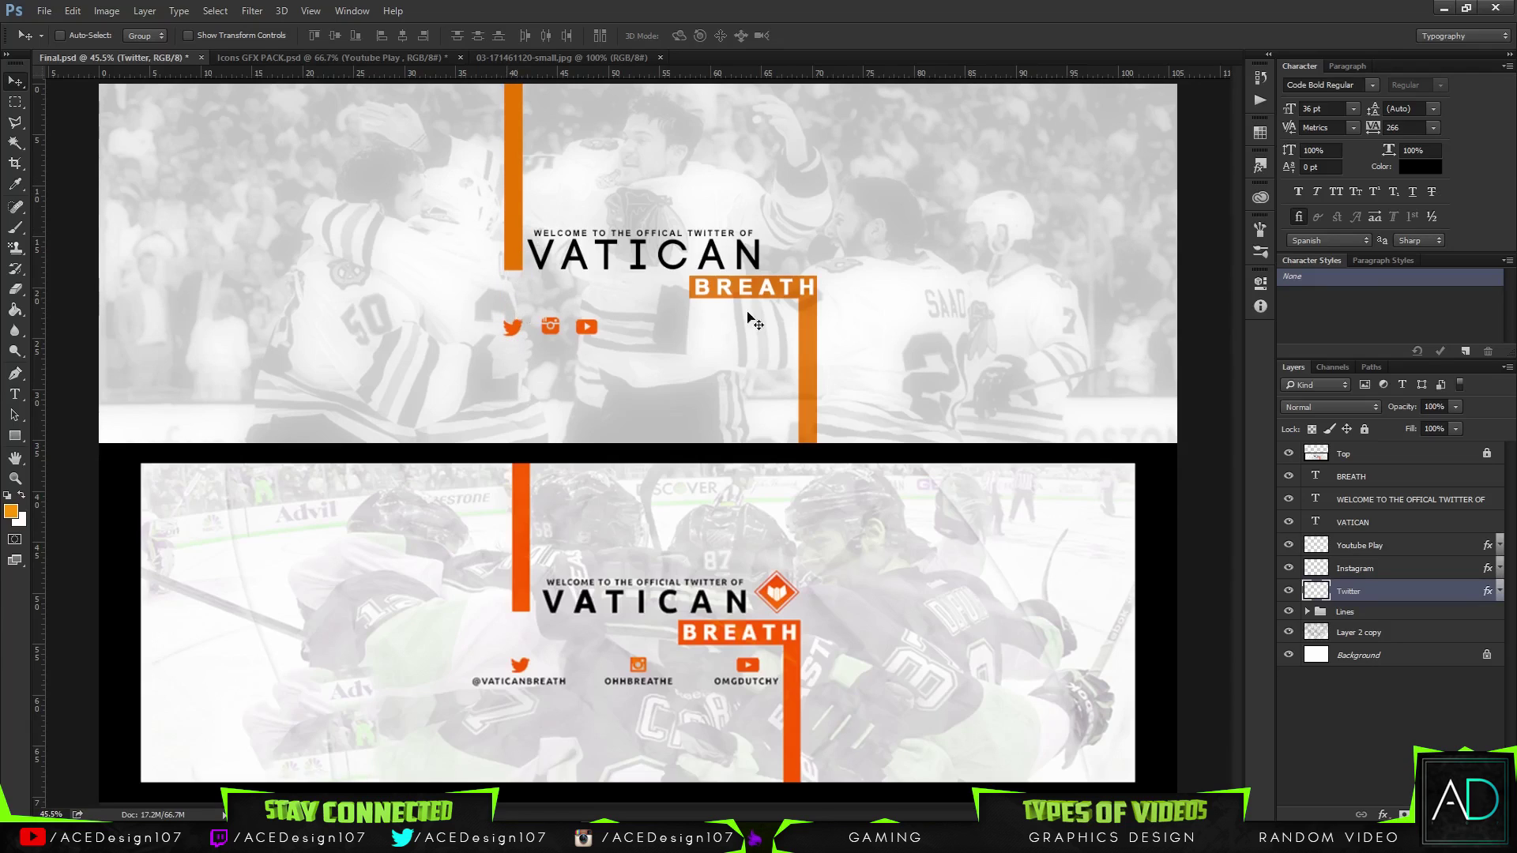
click(1379, 566)
drag(669, 445, 751, 439)
click(1410, 553)
drag(627, 437, 800, 439)
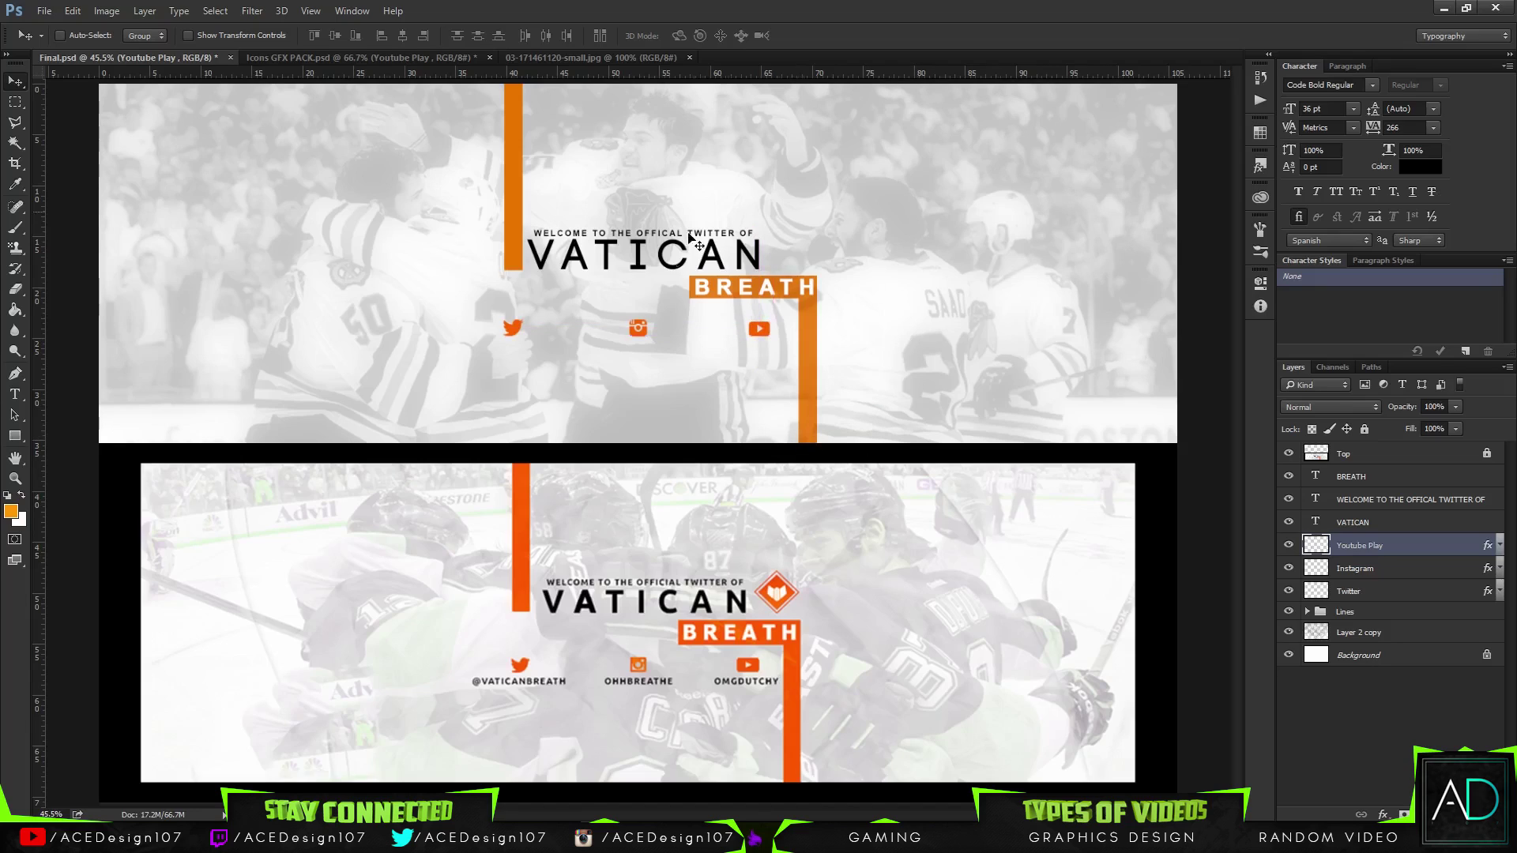
- Set the three icon layers to Linear Burn at 86% opacity
shift+click(1417, 590)
click(1333, 407)
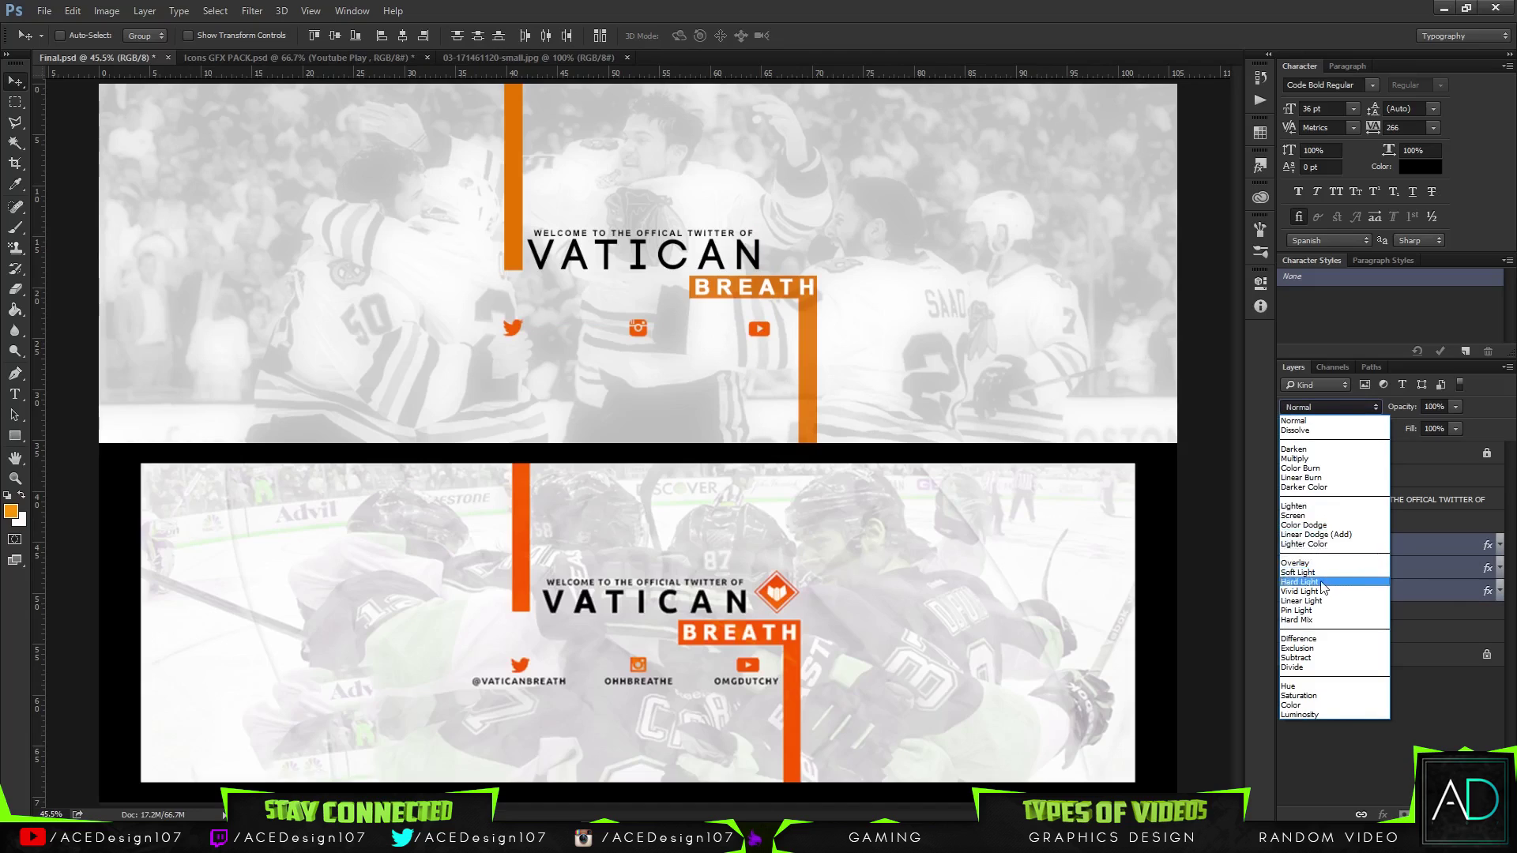
click(1320, 478)
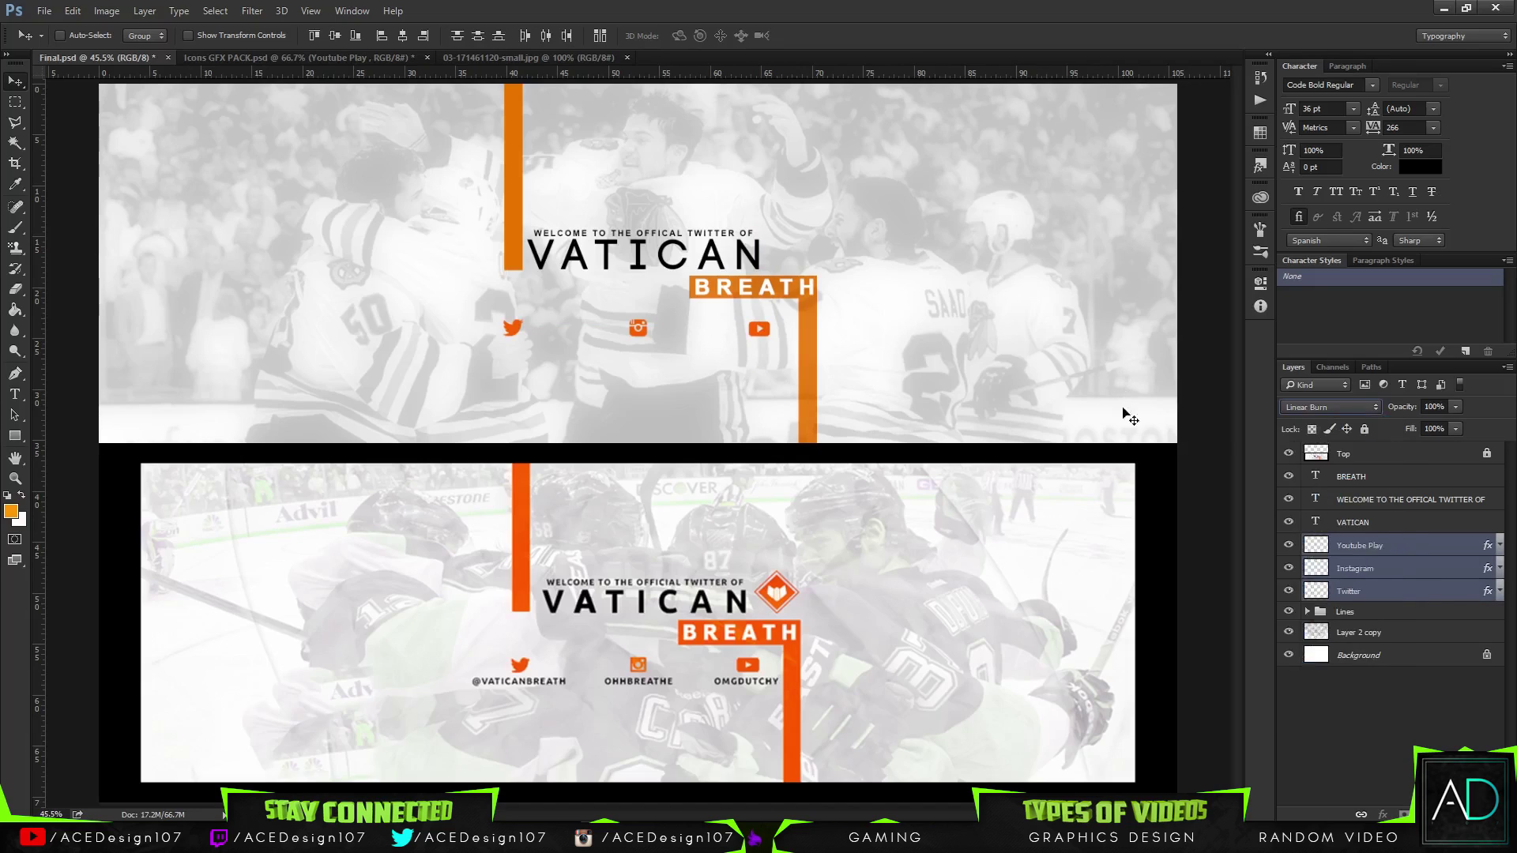
drag(1452, 410, 1430, 424)
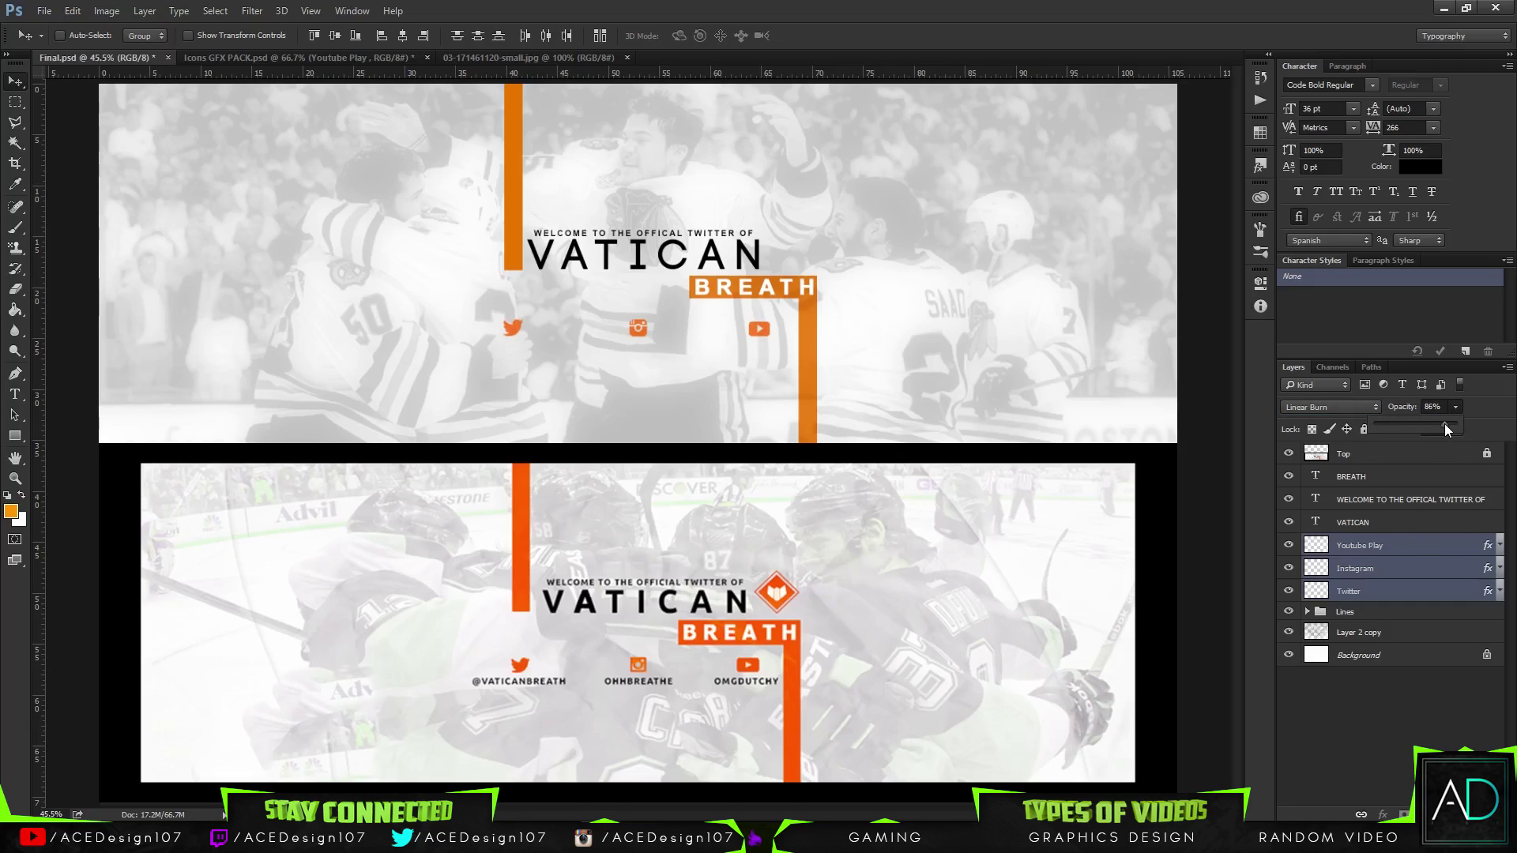
drag(1443, 418, 1445, 422)
- Duplicate the VATICAN title and move the smaller copy below the Twitter icon
click(1434, 546)
click(1414, 522)
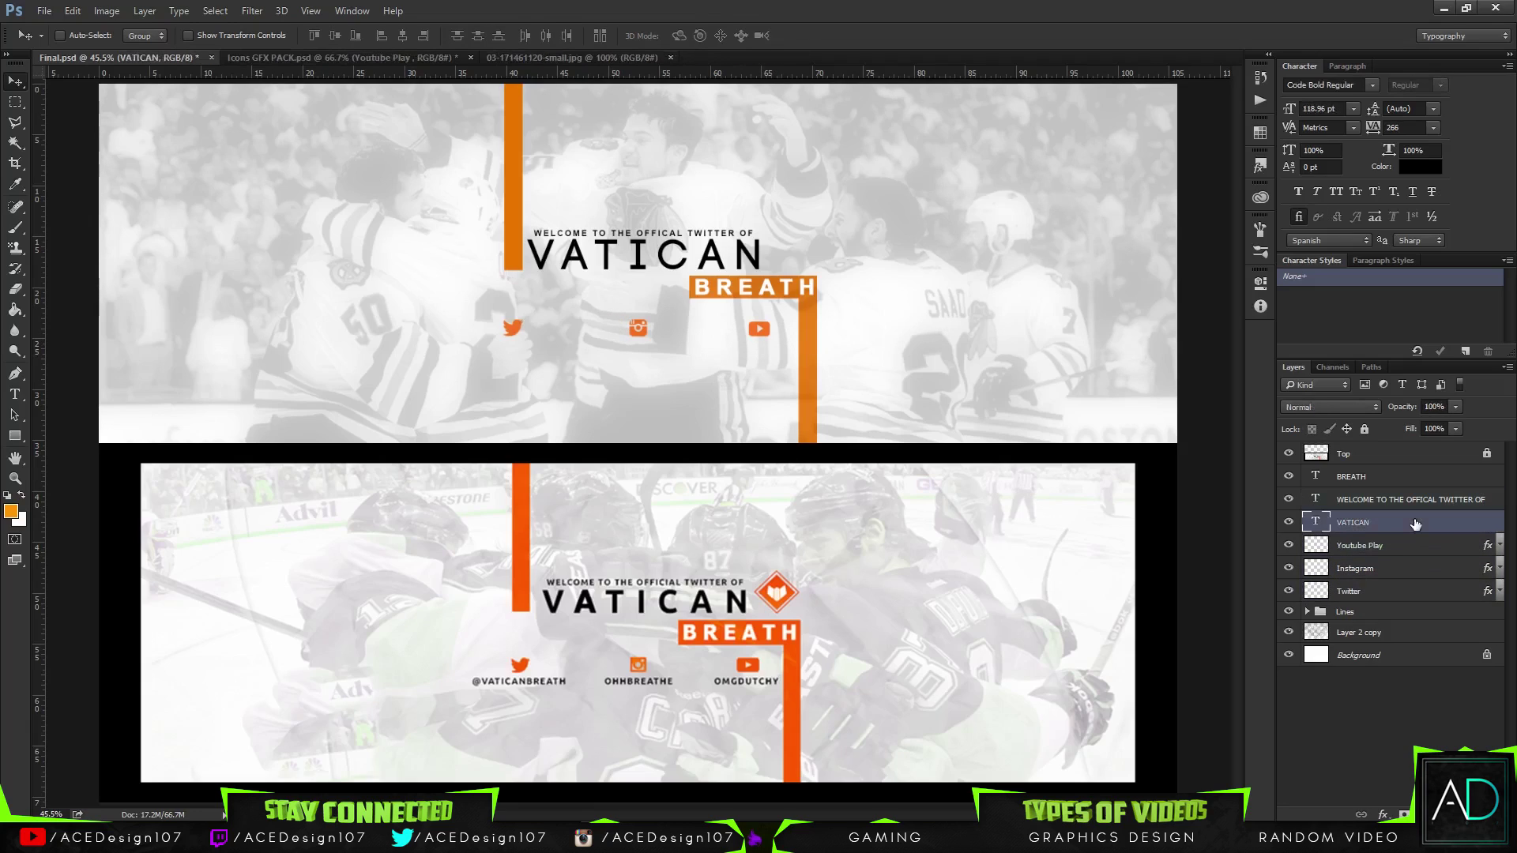
key(ctrl+j)
key(ctrl+t)
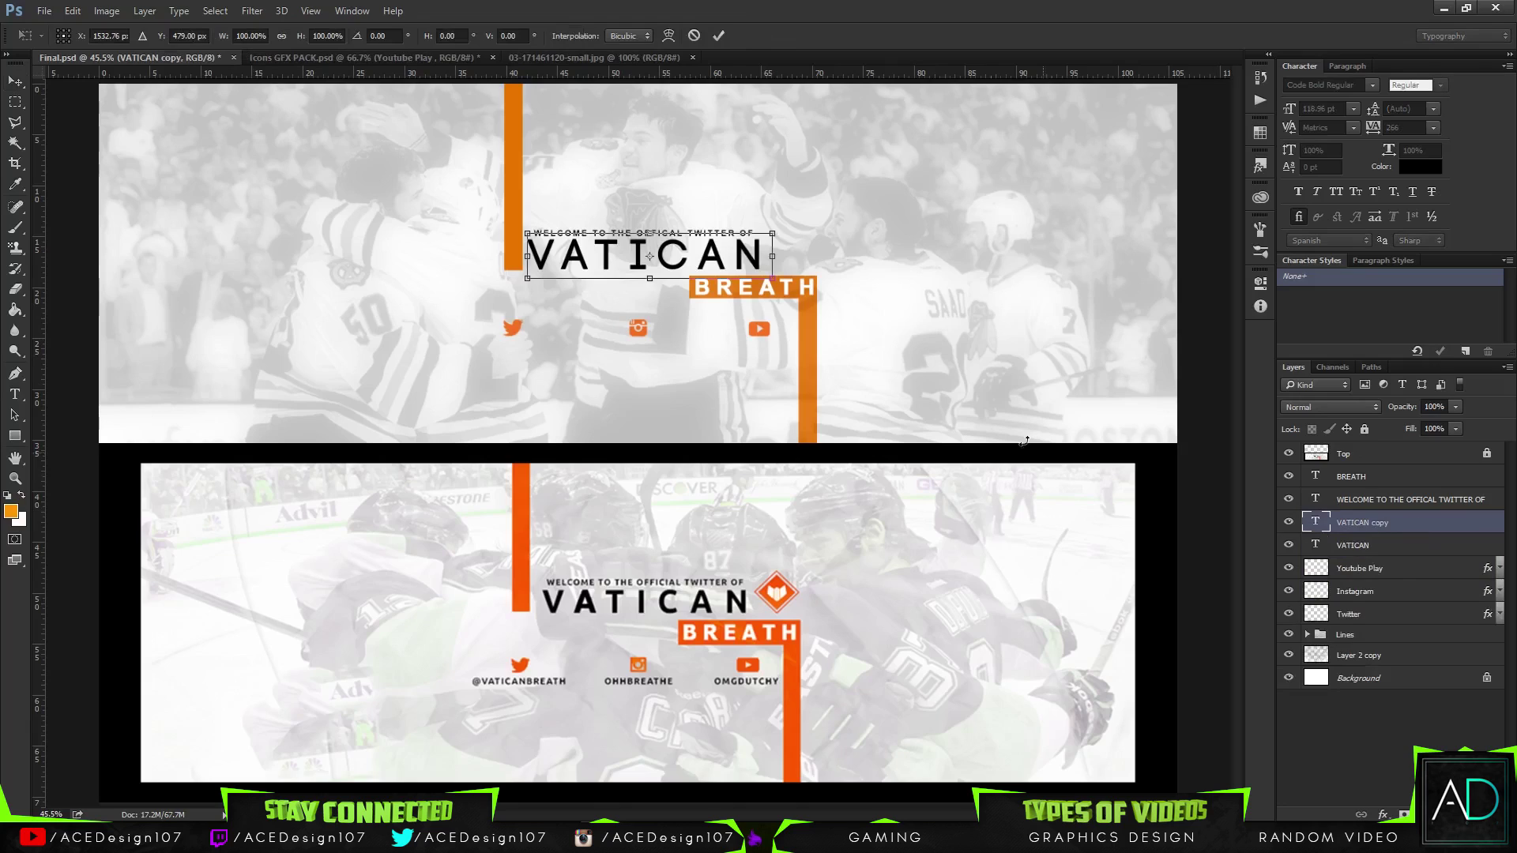
drag(705, 254, 598, 387)
key(Return)
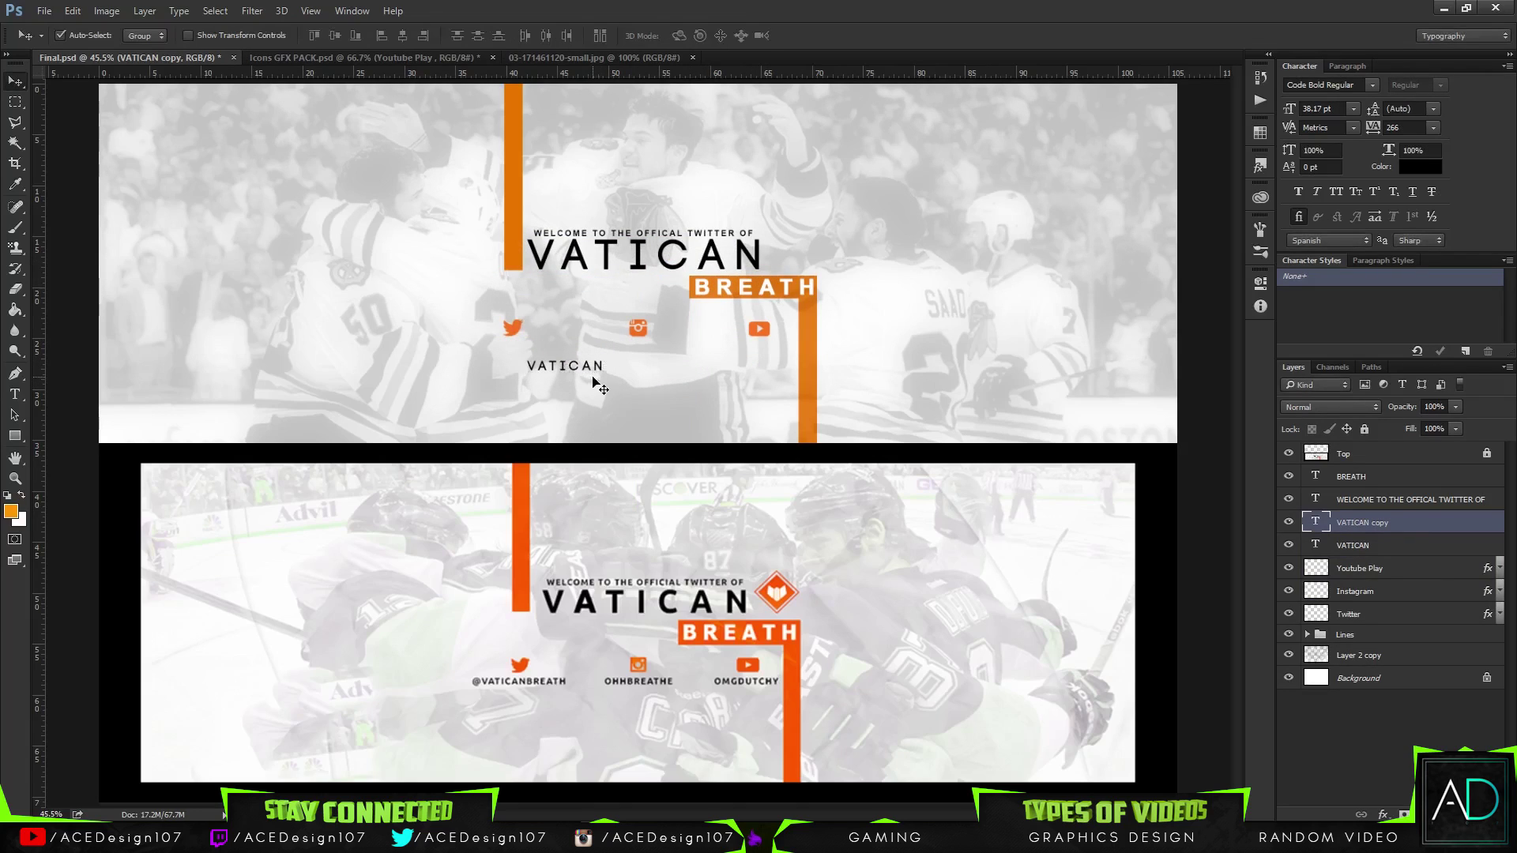
- Edit the copy into an @ handle and shrink it to about 55%
key(t)
click(544, 366)
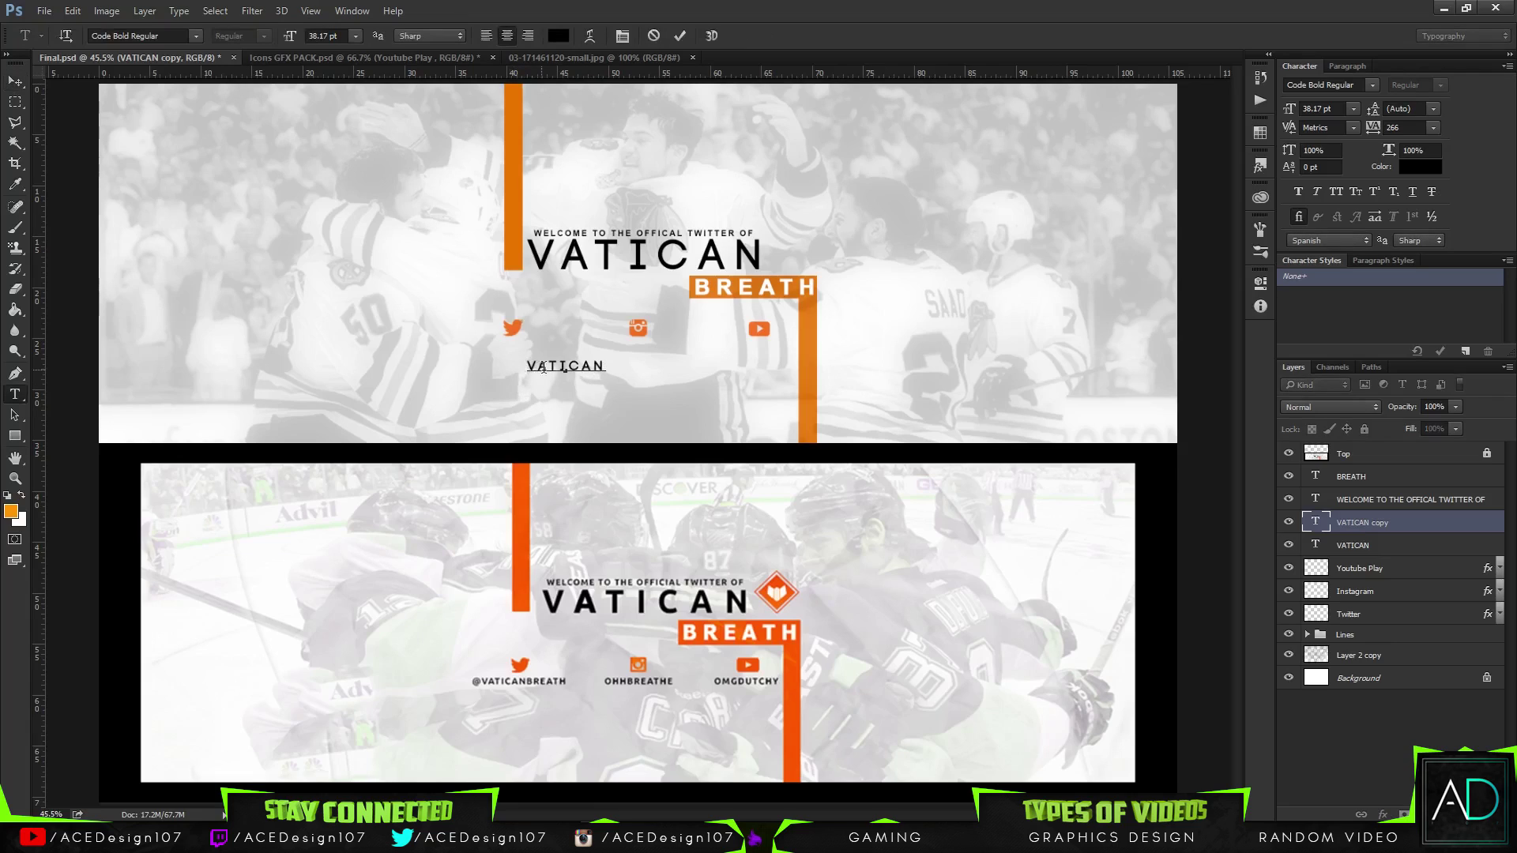
text(")
key(ctrl+Return)
click(506, 366)
key(shift+Right)
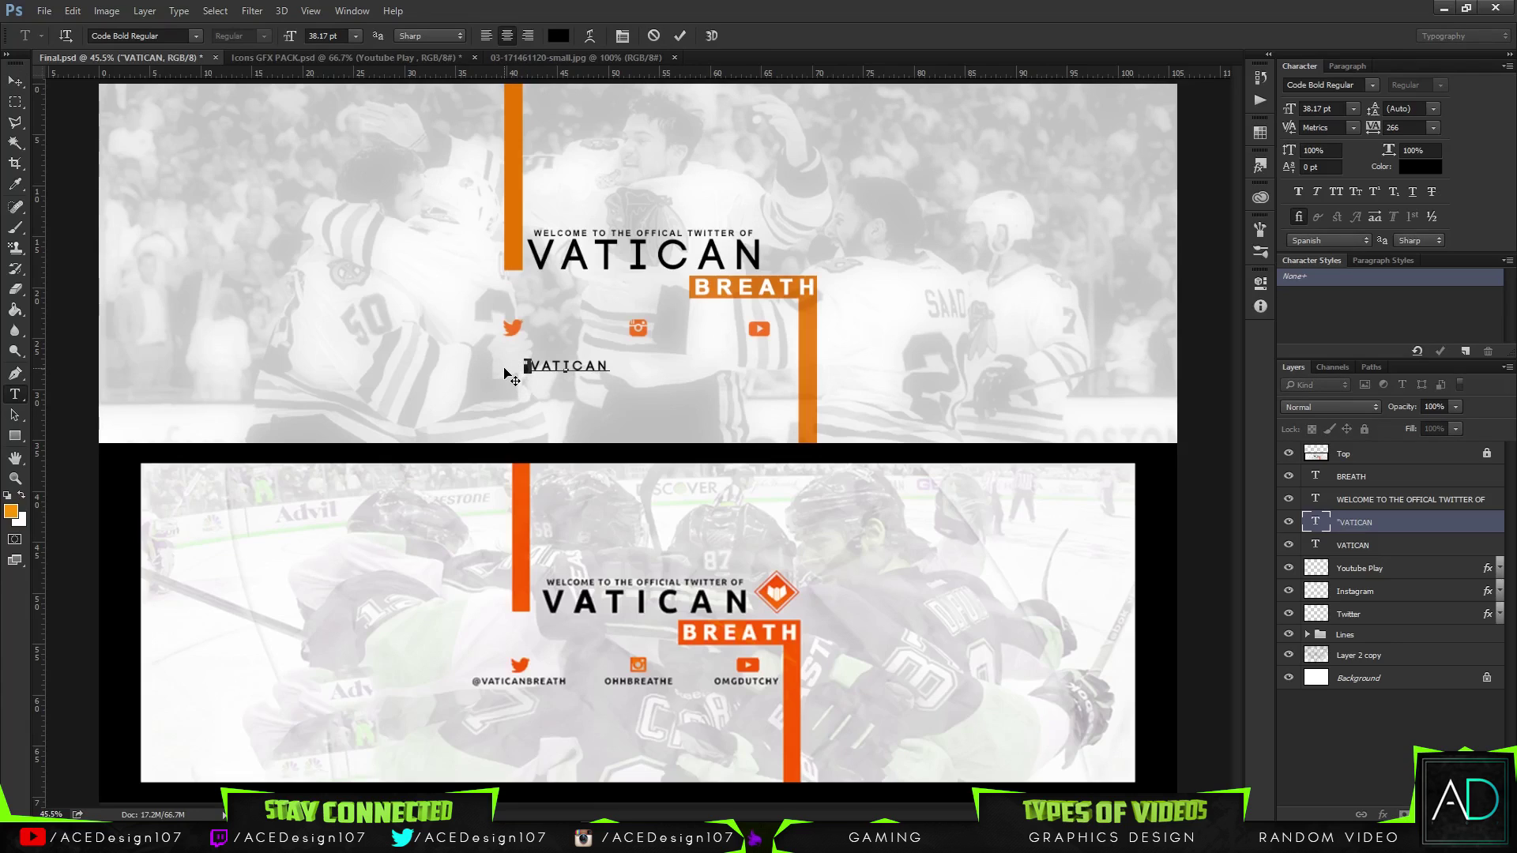
text(@)
key(ctrl+Return)
key(ctrl+t)
drag(617, 366, 523, 346)
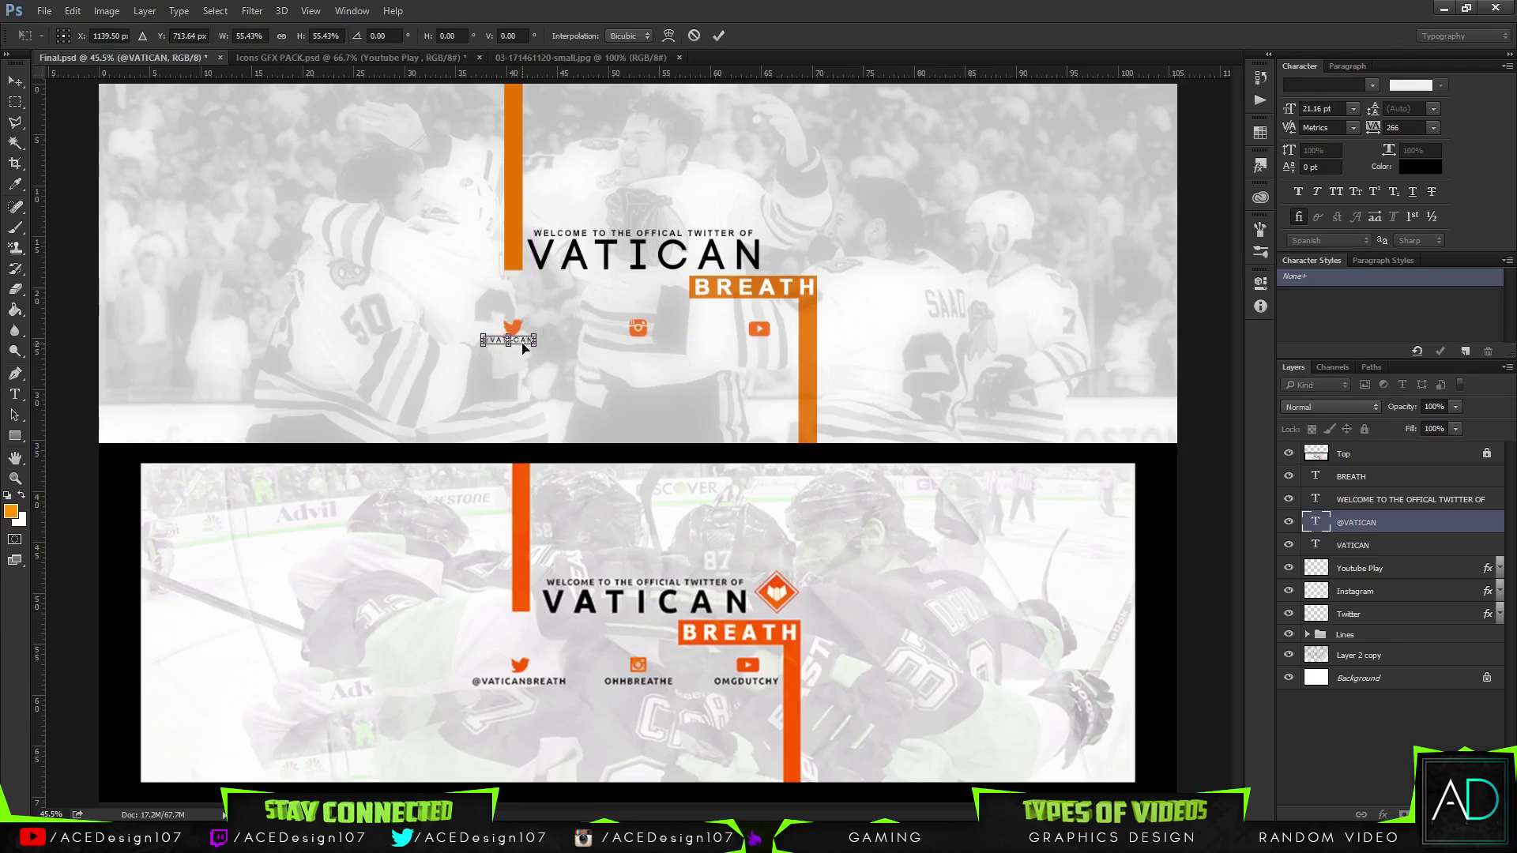
key(Return)
- Set the handle's font to Arial Regular
key(t)
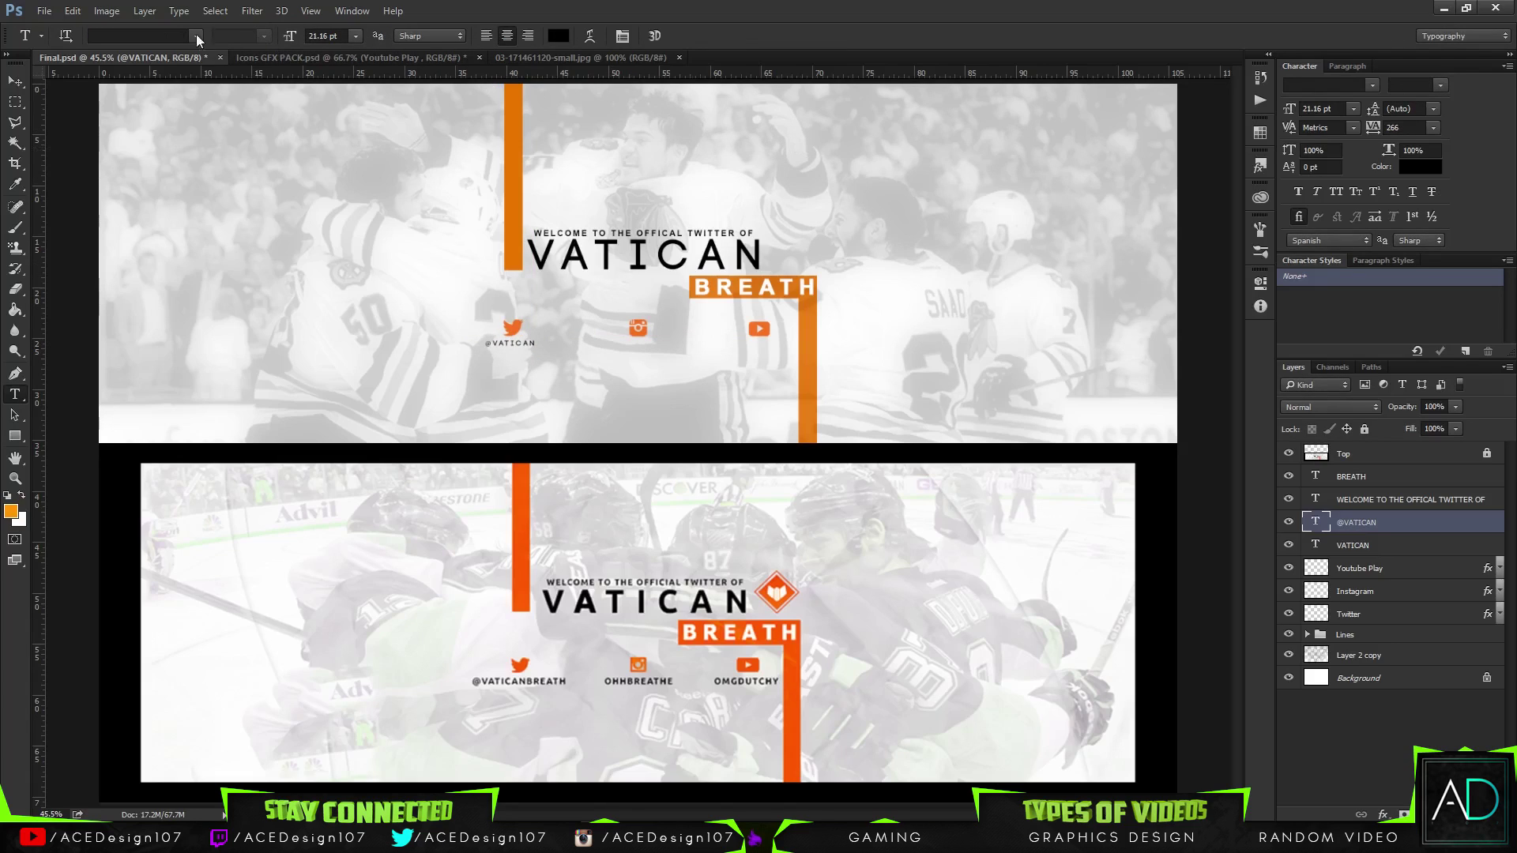
click(163, 35)
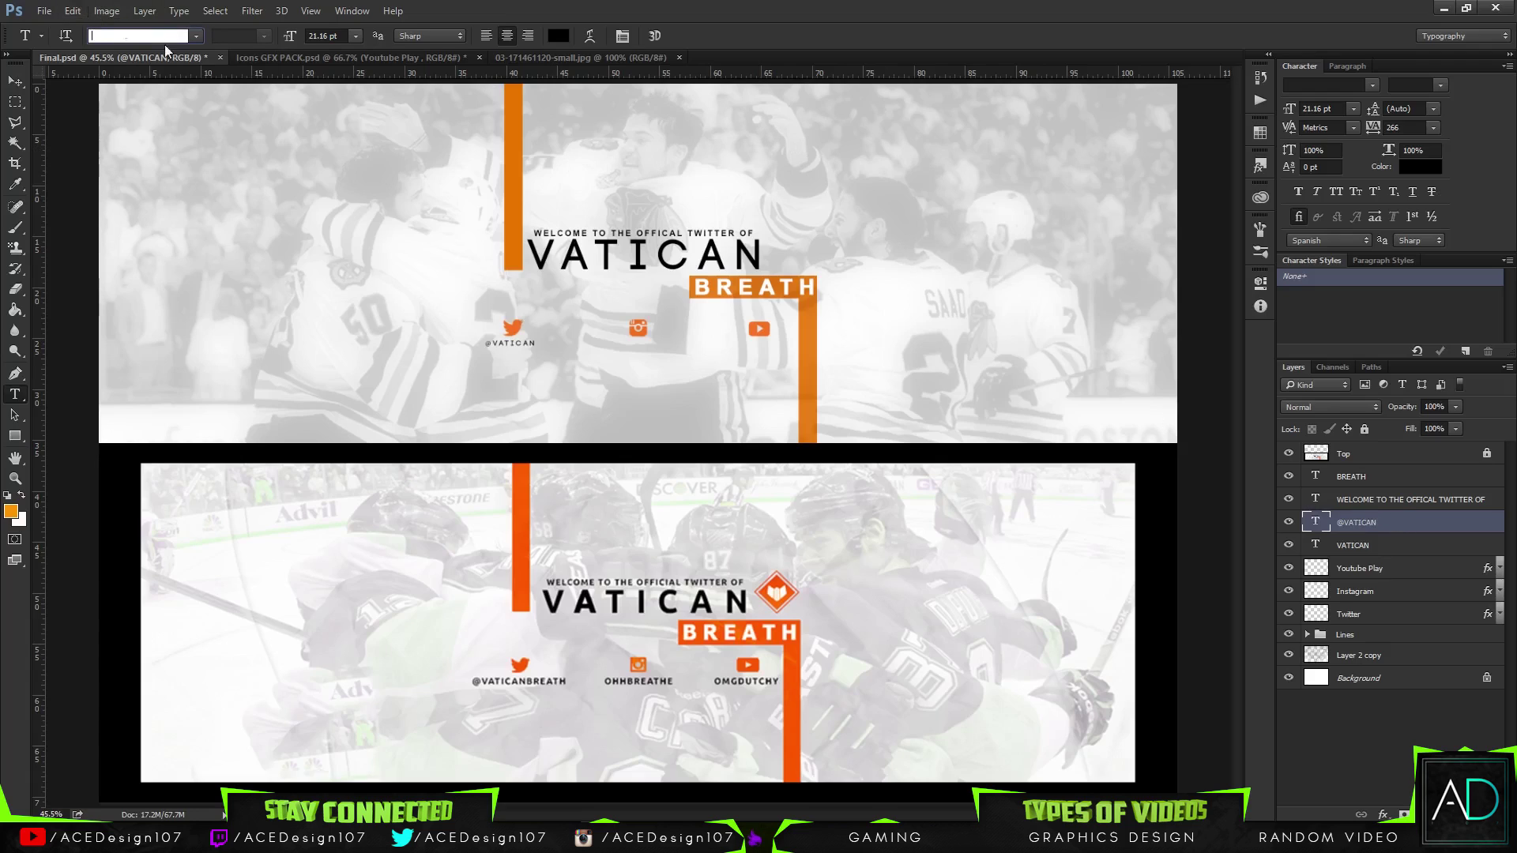
key(Escape)
click(175, 35)
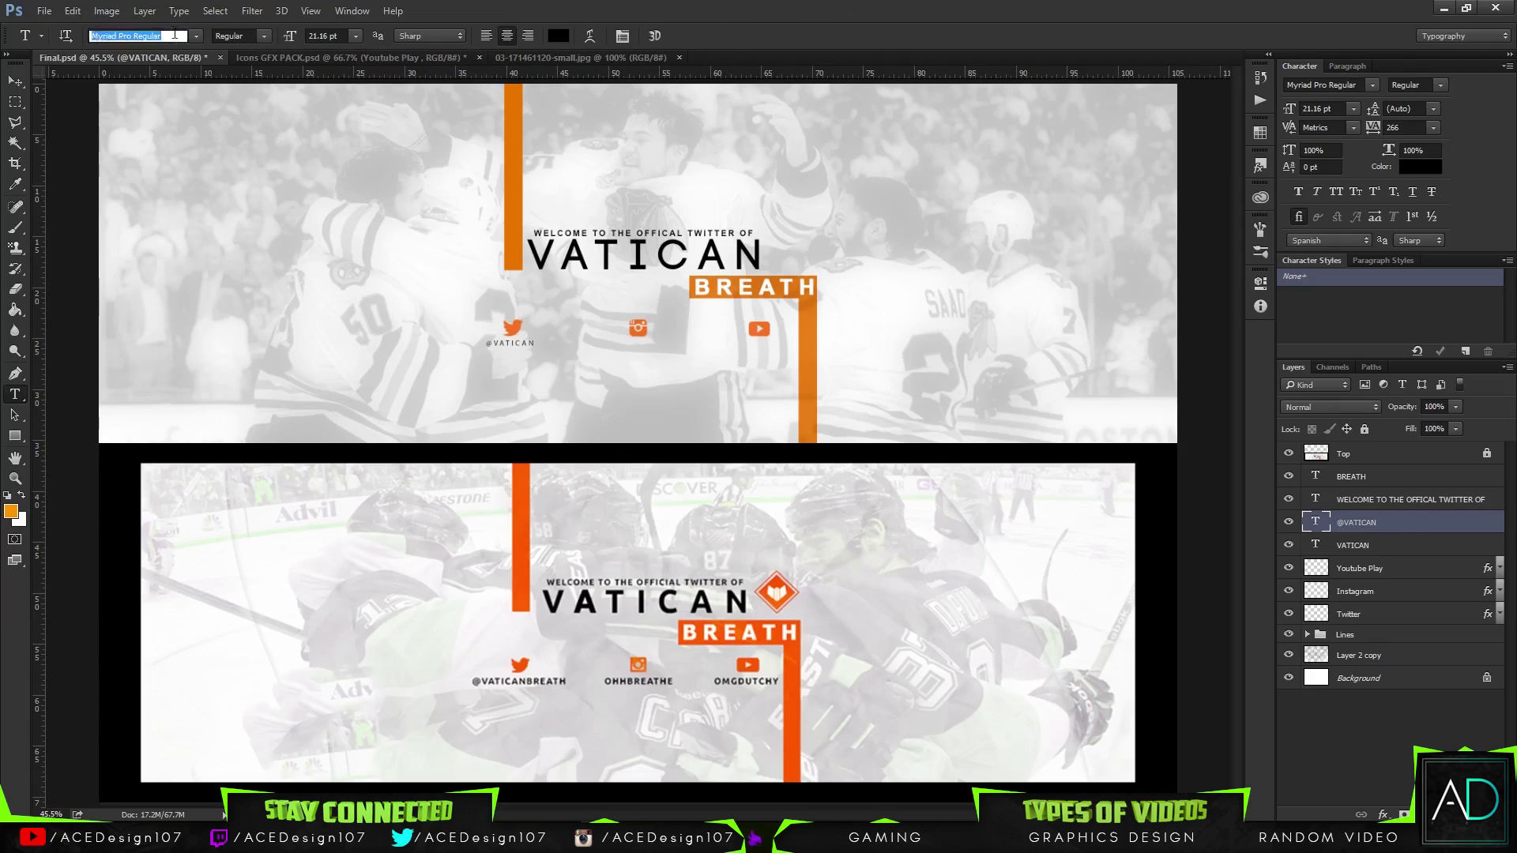
text(aria)
key(Up)
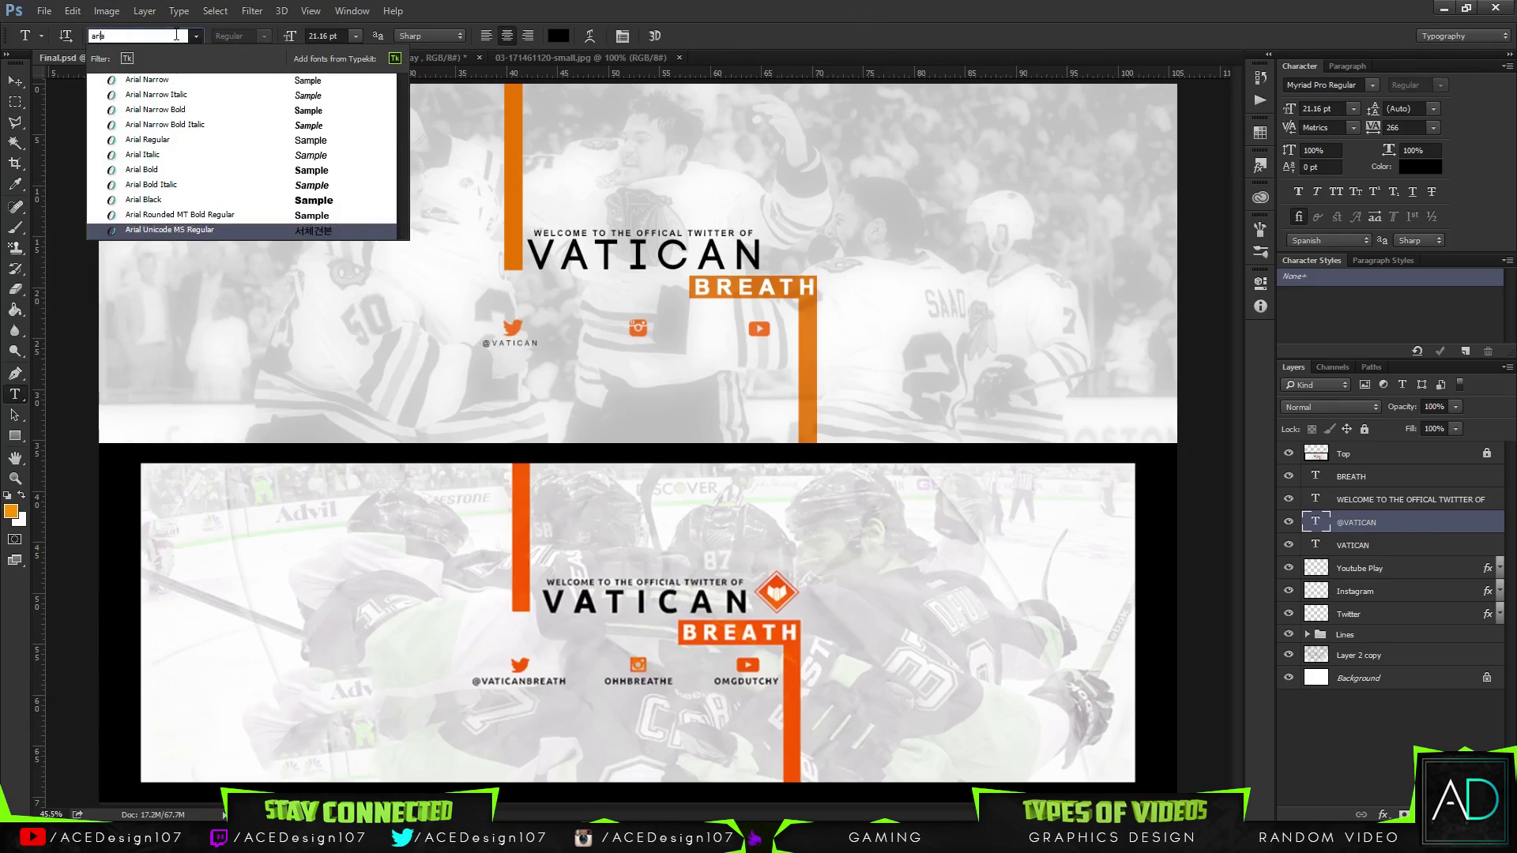
key(Up)
key(Up)
key(Up)
key(Up)
key(Up)
key(Up)
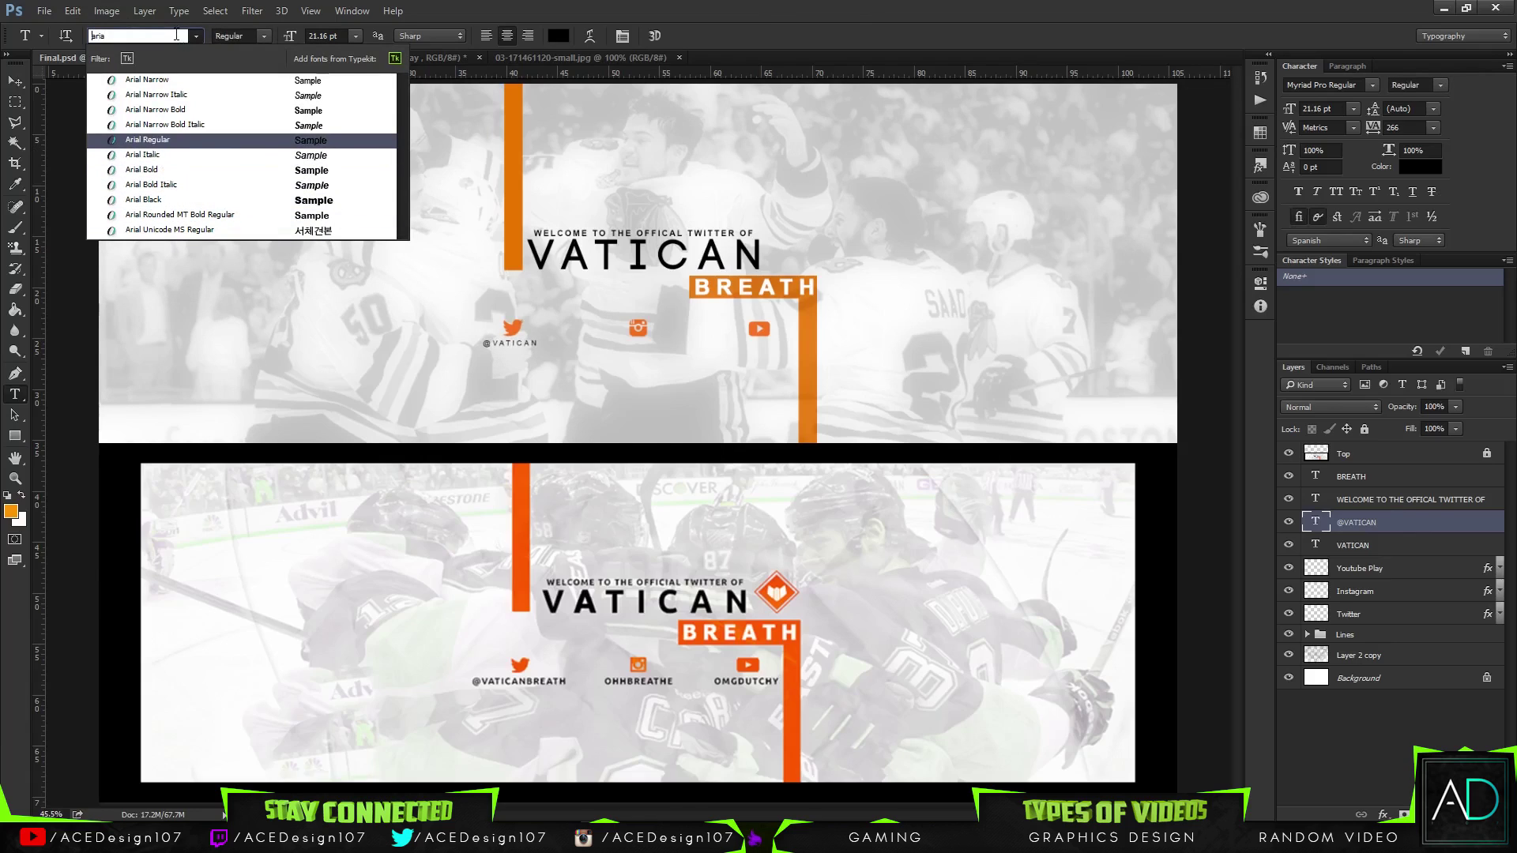
key(Return)
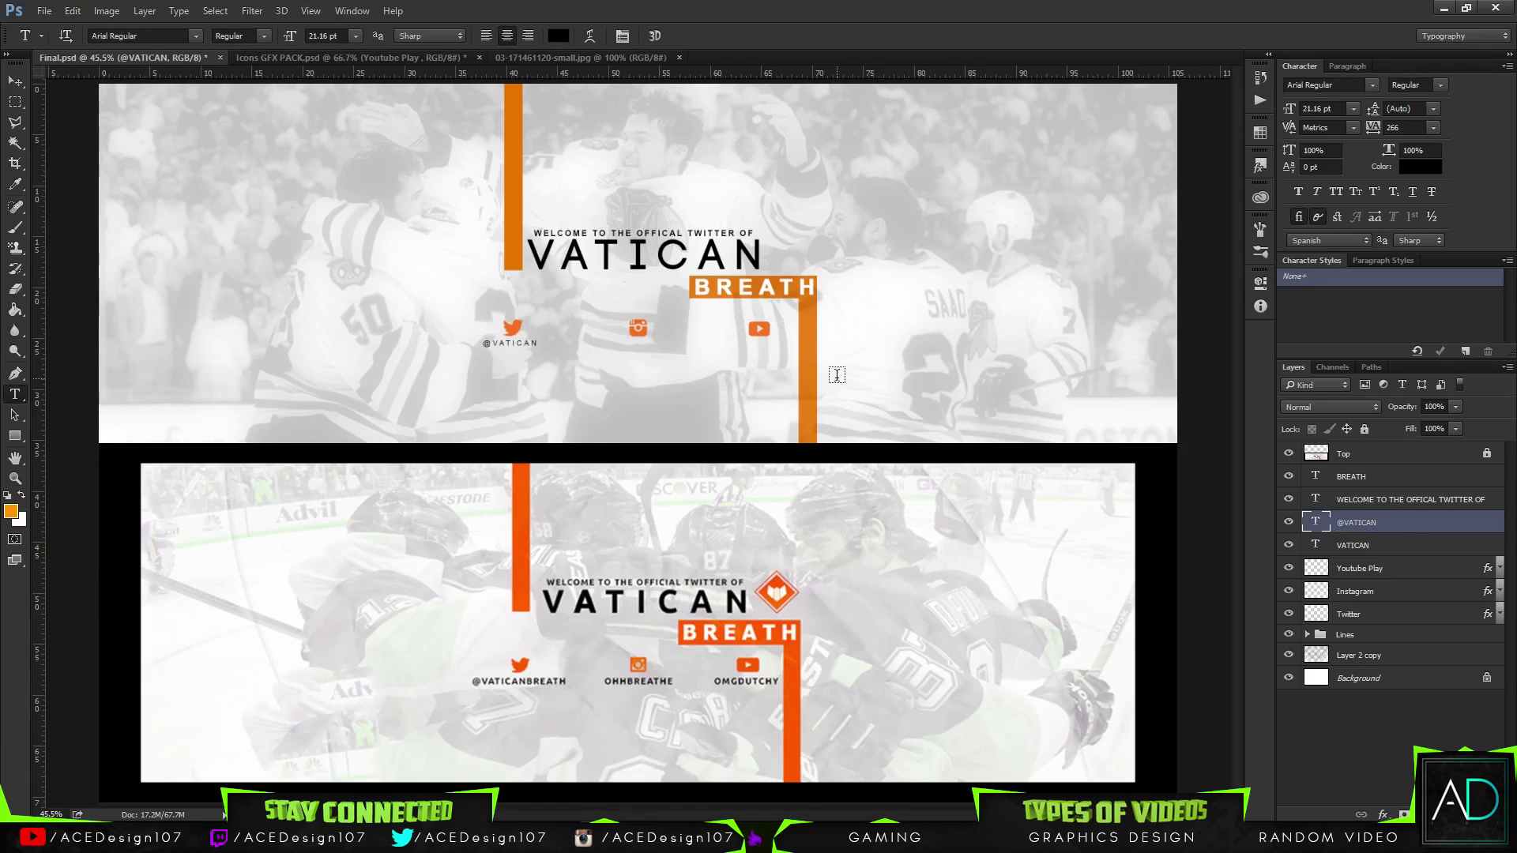
- Duplicate the handle and move the copy under the Instagram icon
key(ctrl+j)
key(v)
drag(525, 351, 790, 382)
- Duplicate the handle text, edit it for YouTube and align it under the YouTube icon
key(ctrl+j)
key(t)
text(/)
key(ctrl+Return)
key(v)
drag(785, 376, 780, 369)
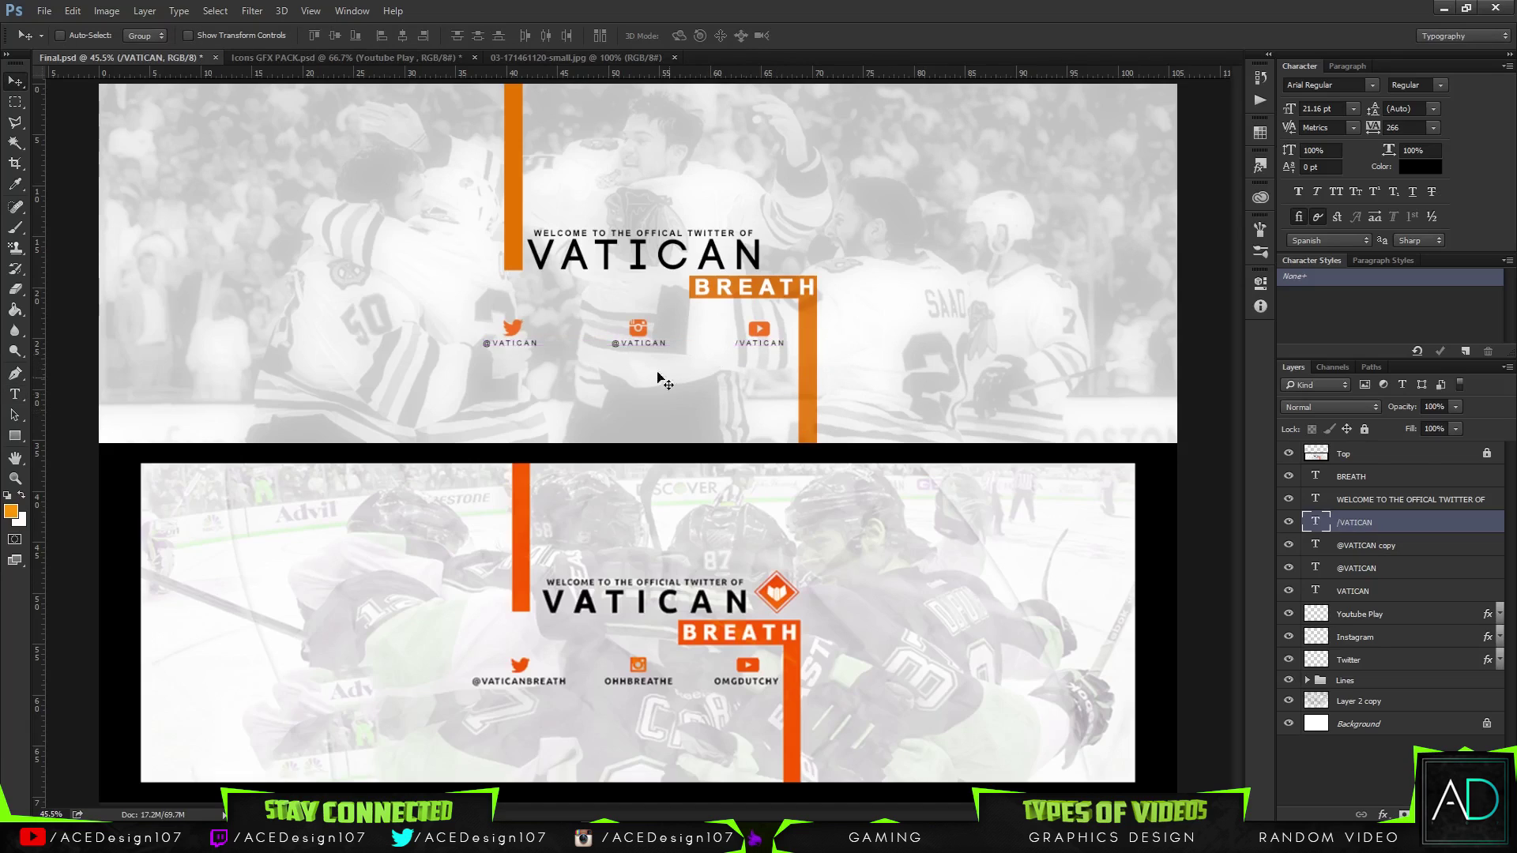
- Change the Instagram handle's trailing digits to 07 and centre it under the Instagram icon
key(t)
click(666, 340)
text(10)
key(BackSpace)
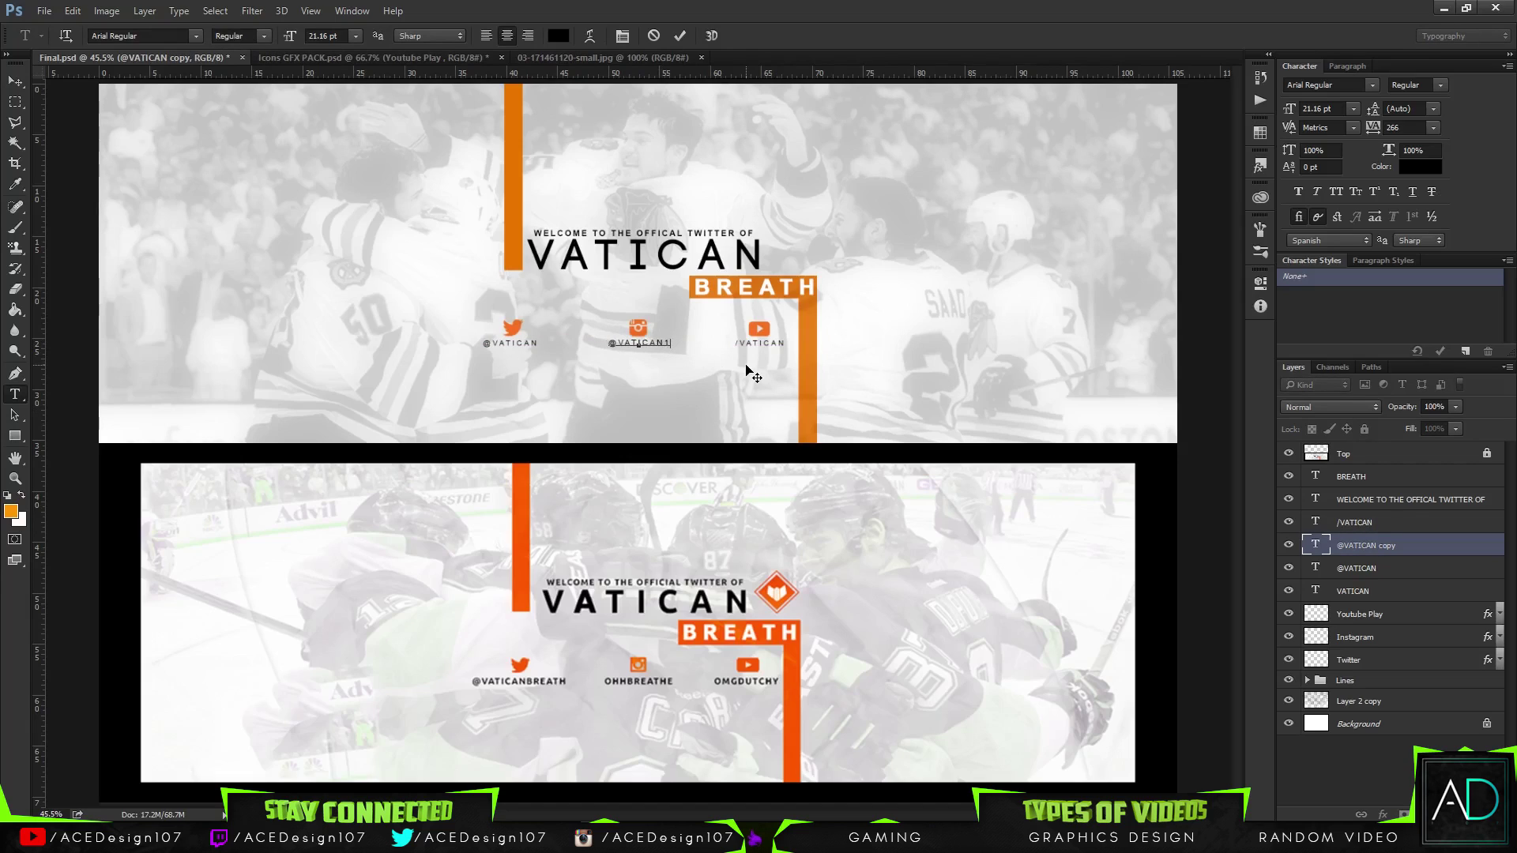
key(BackSpace)
text(07)
key(ctrl+Return)
key(ctrl+t)
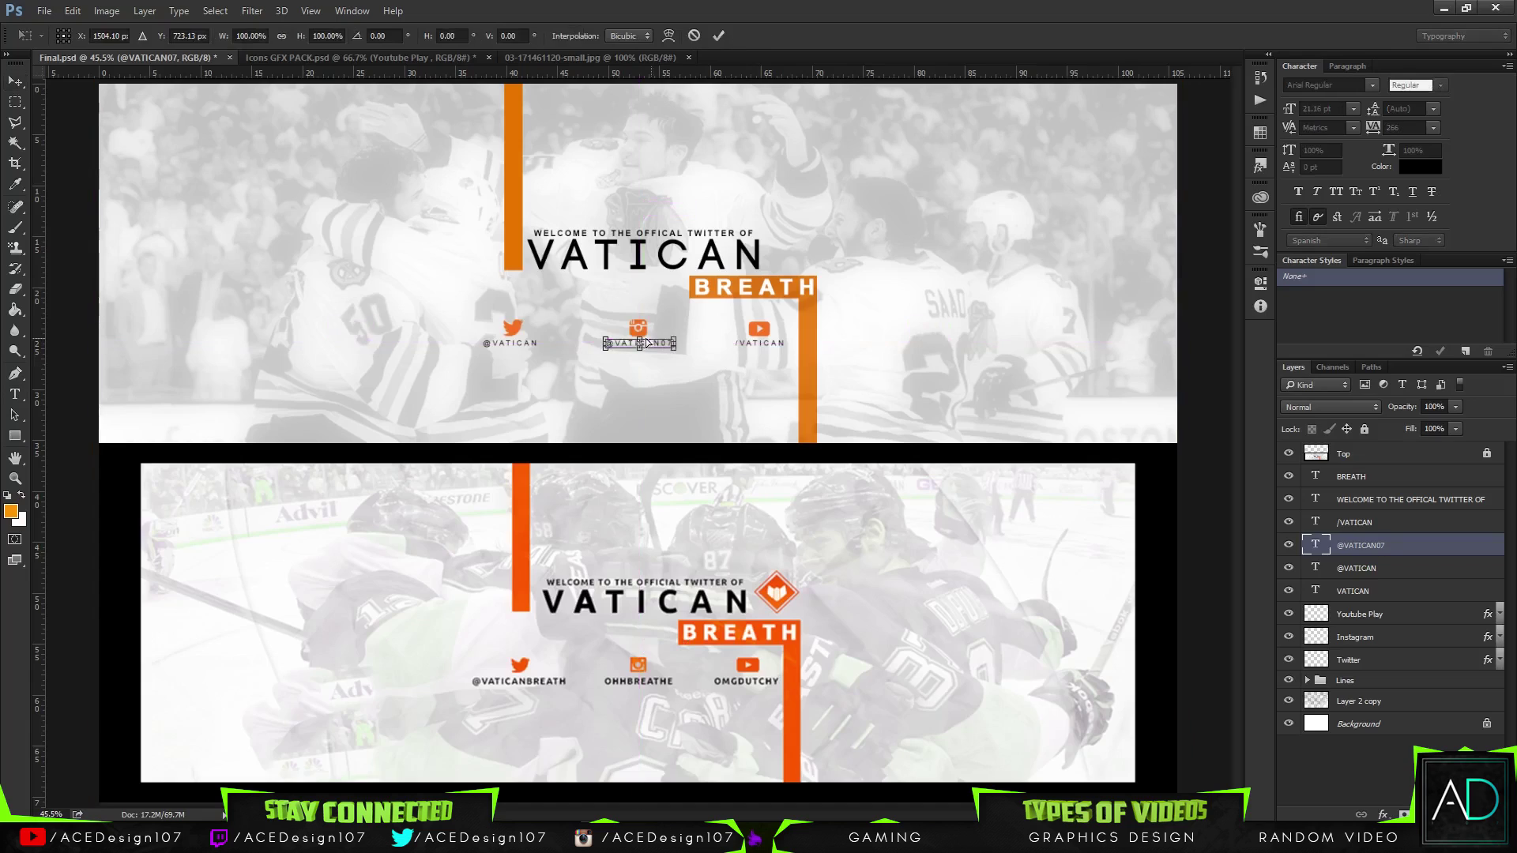
drag(653, 347, 650, 347)
key(Return)
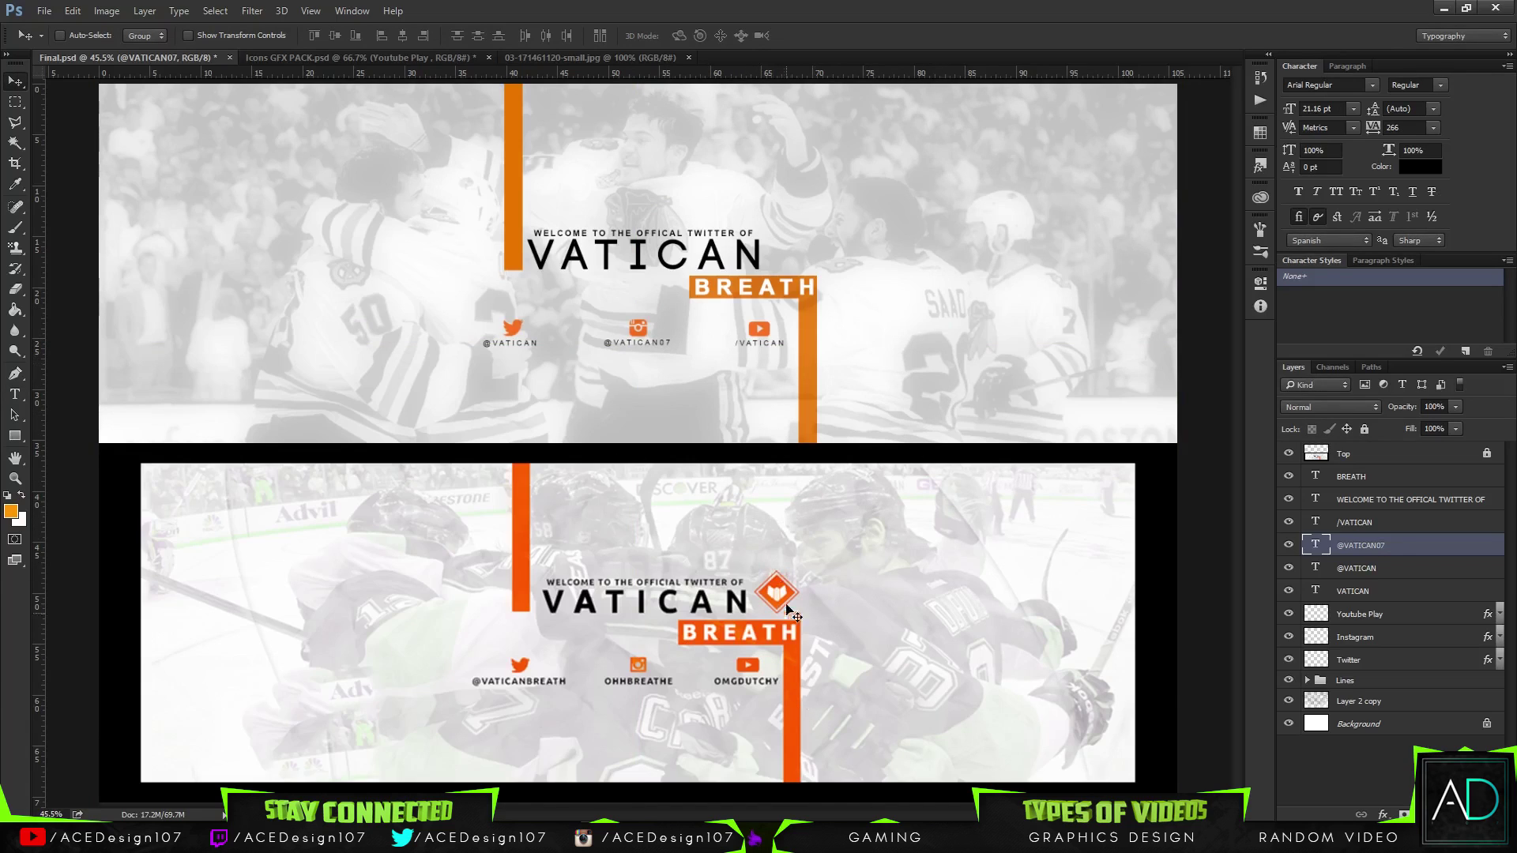
- Open Logo.png from the ACEDesign > Logo folder
click(46, 11)
click(63, 44)
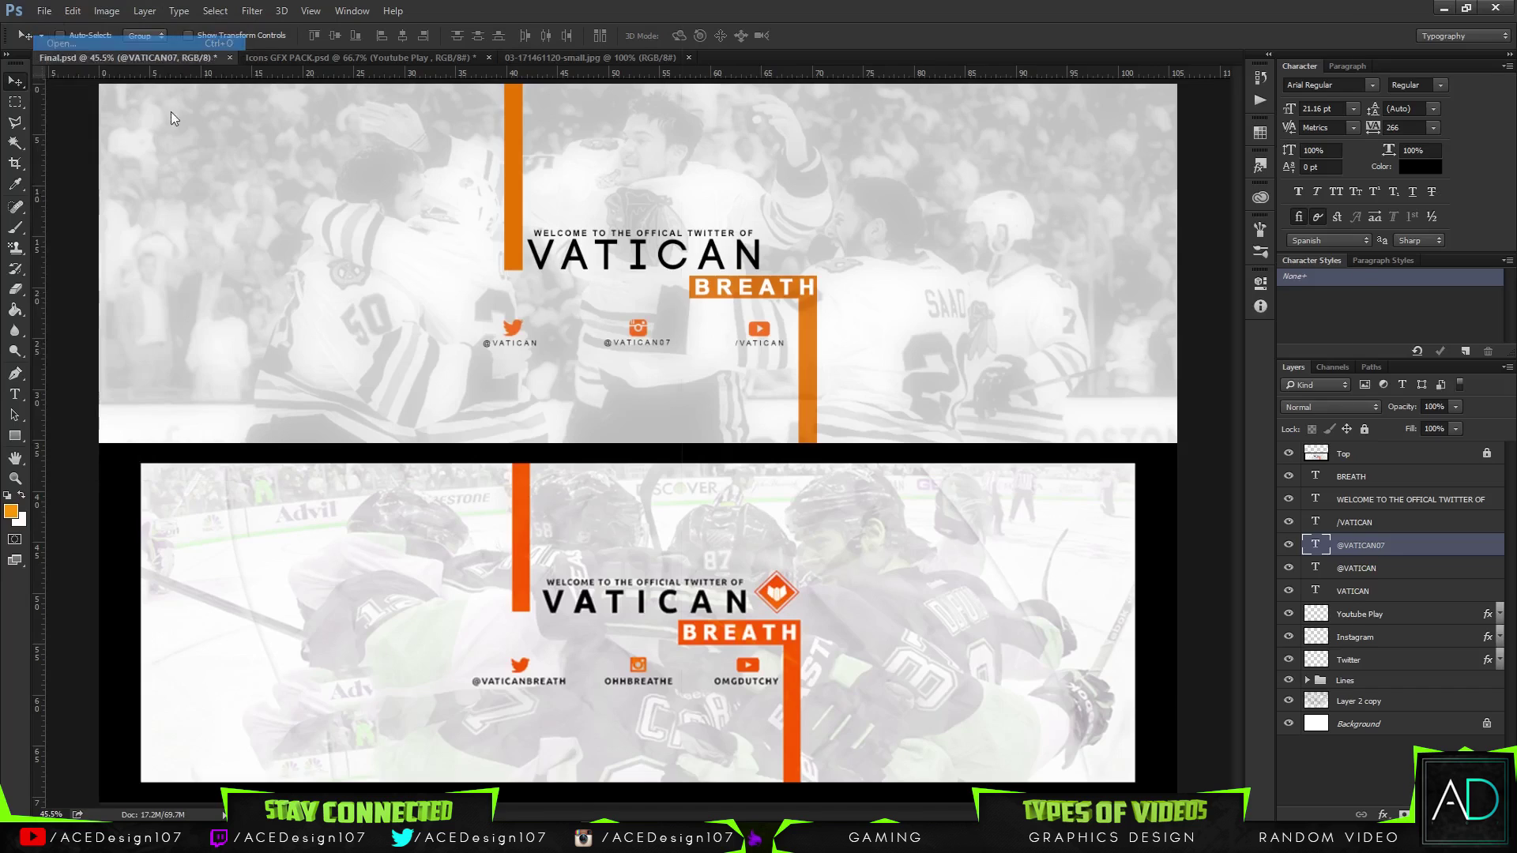
double_click(847, 112)
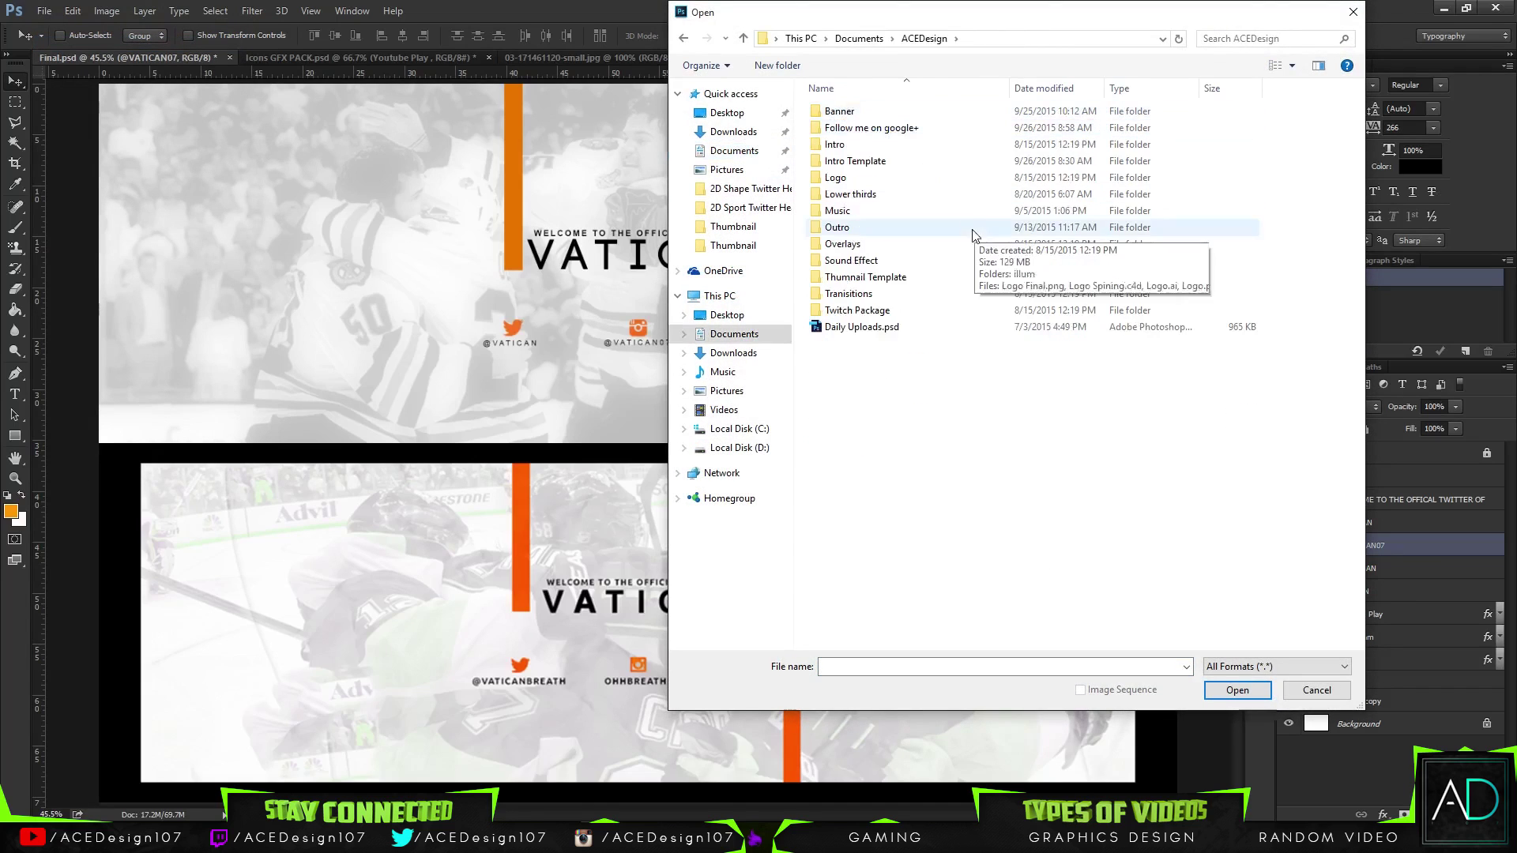
click(869, 145)
double_click(869, 177)
click(1209, 158)
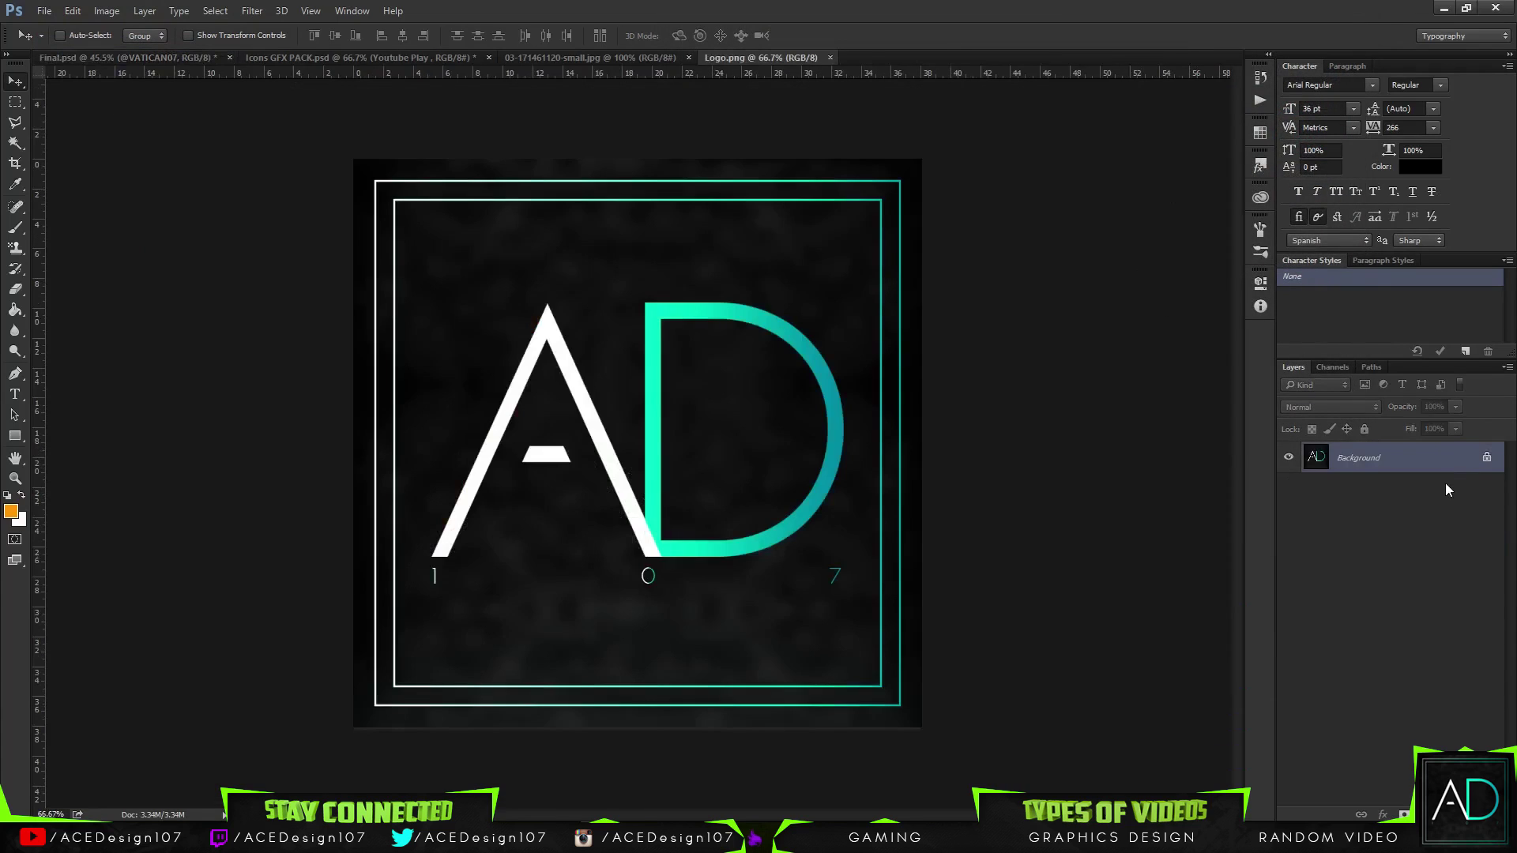
- From the banner document, open Logo Final.png and add a Hue/Saturation adjustment layer
click(86, 56)
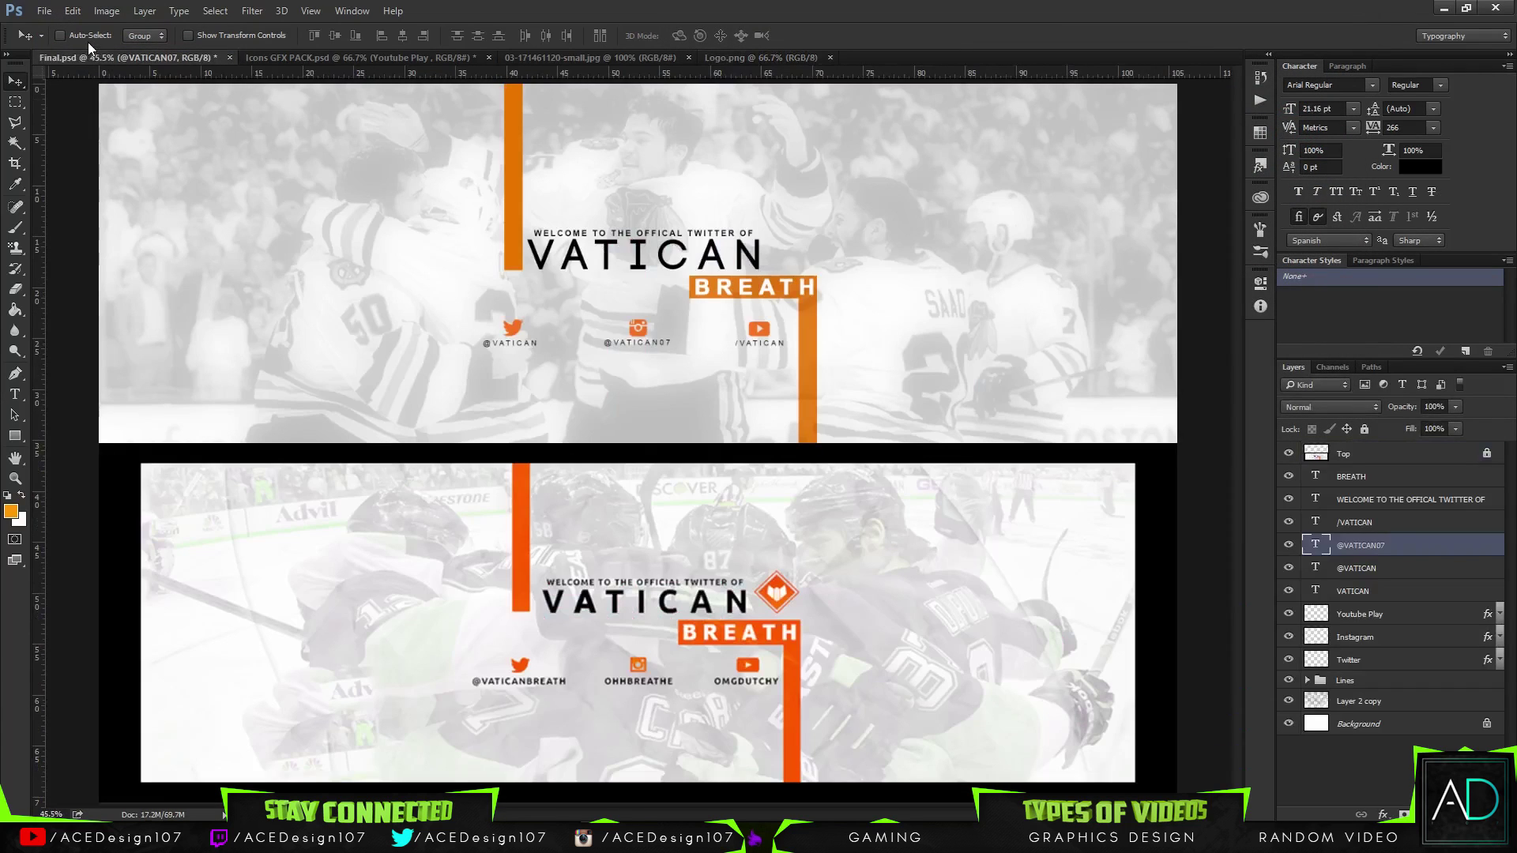
click(44, 11)
click(59, 43)
double_click(926, 143)
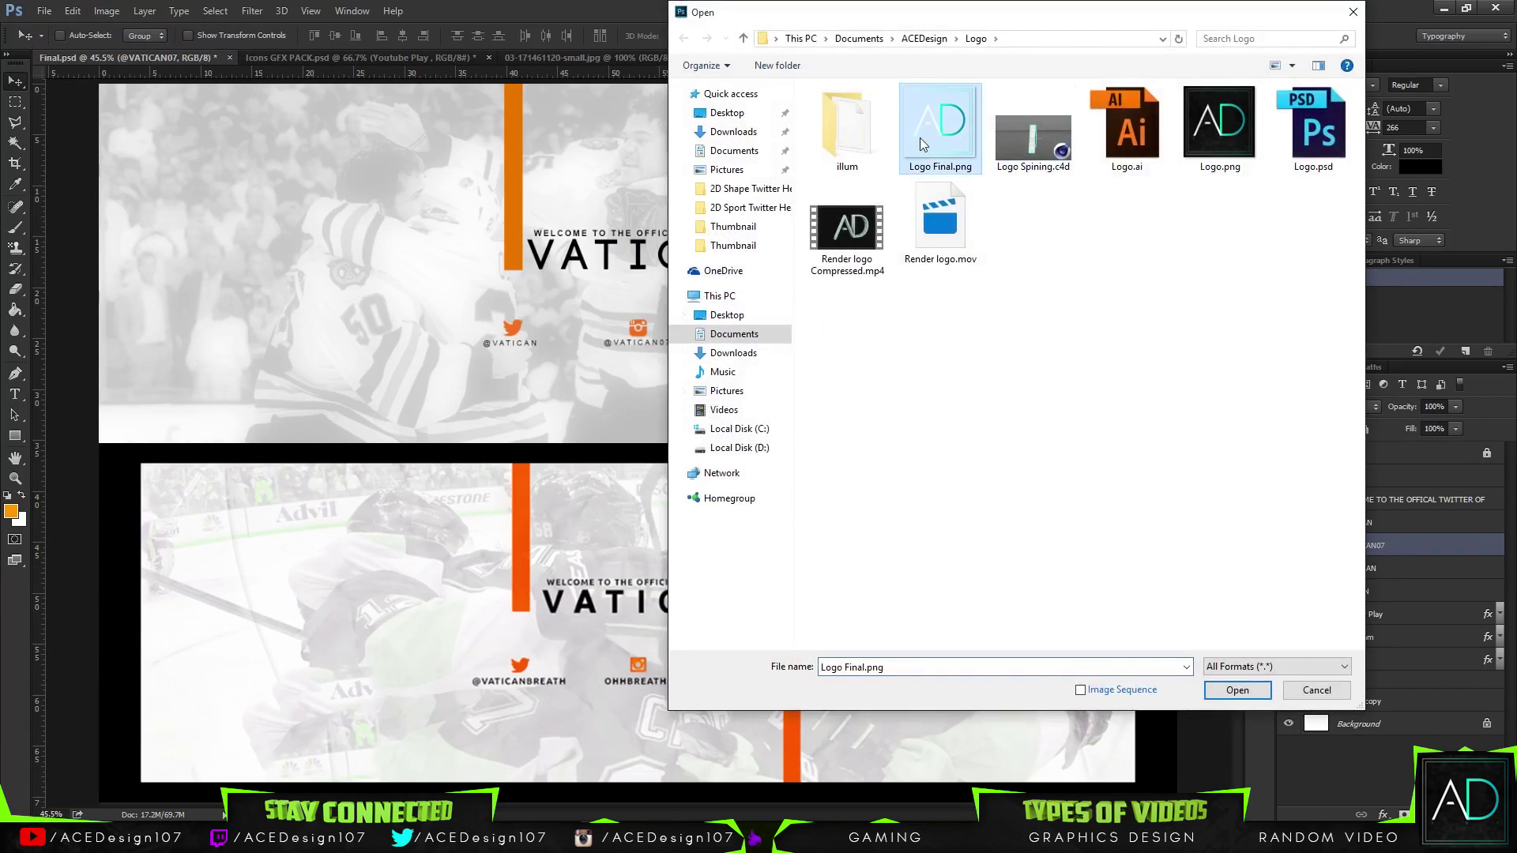
click(1426, 813)
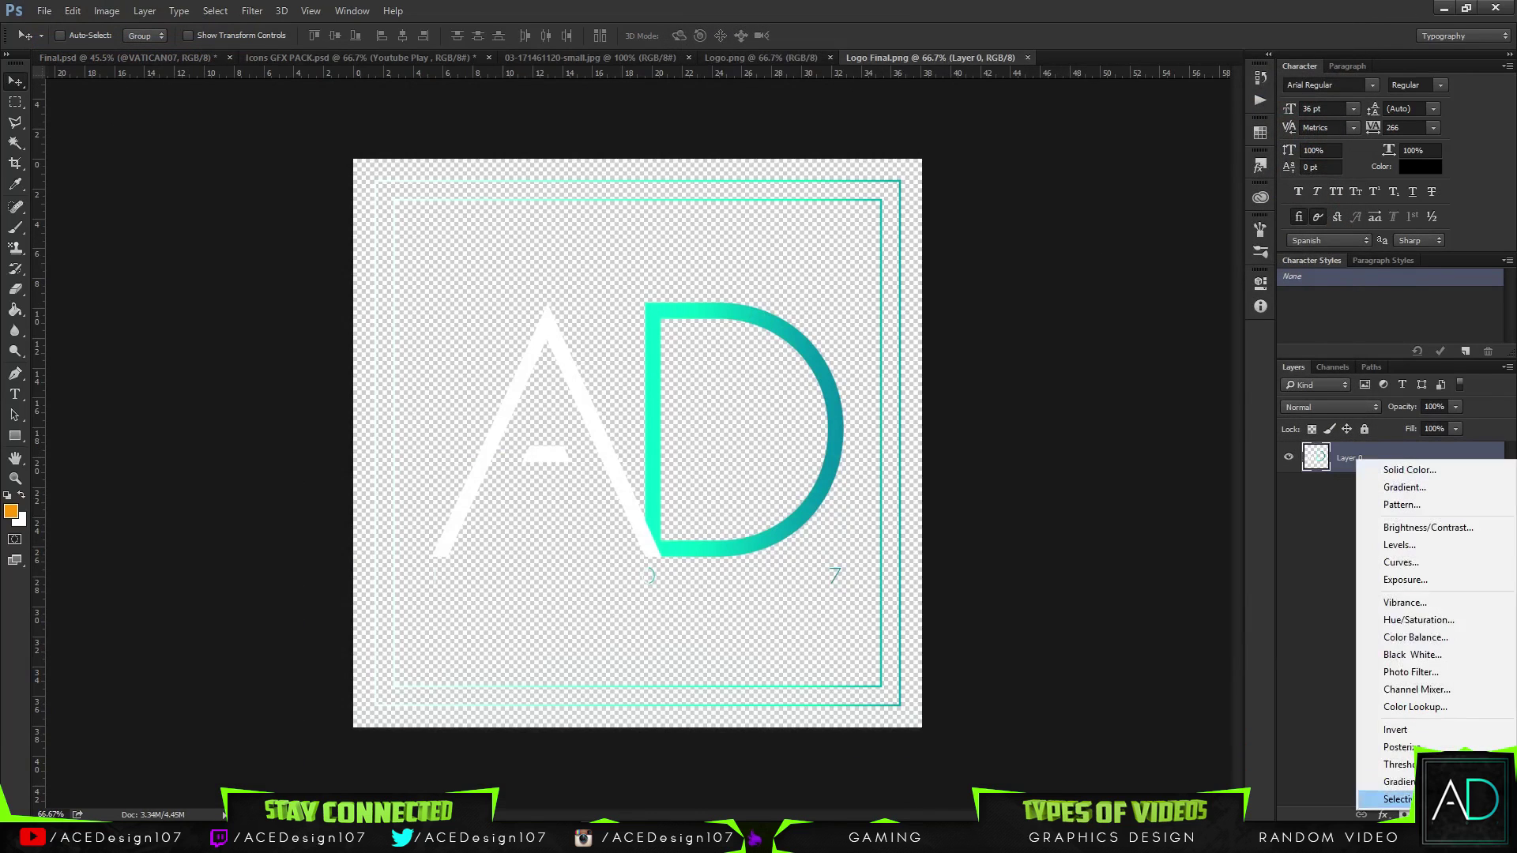
click(1398, 622)
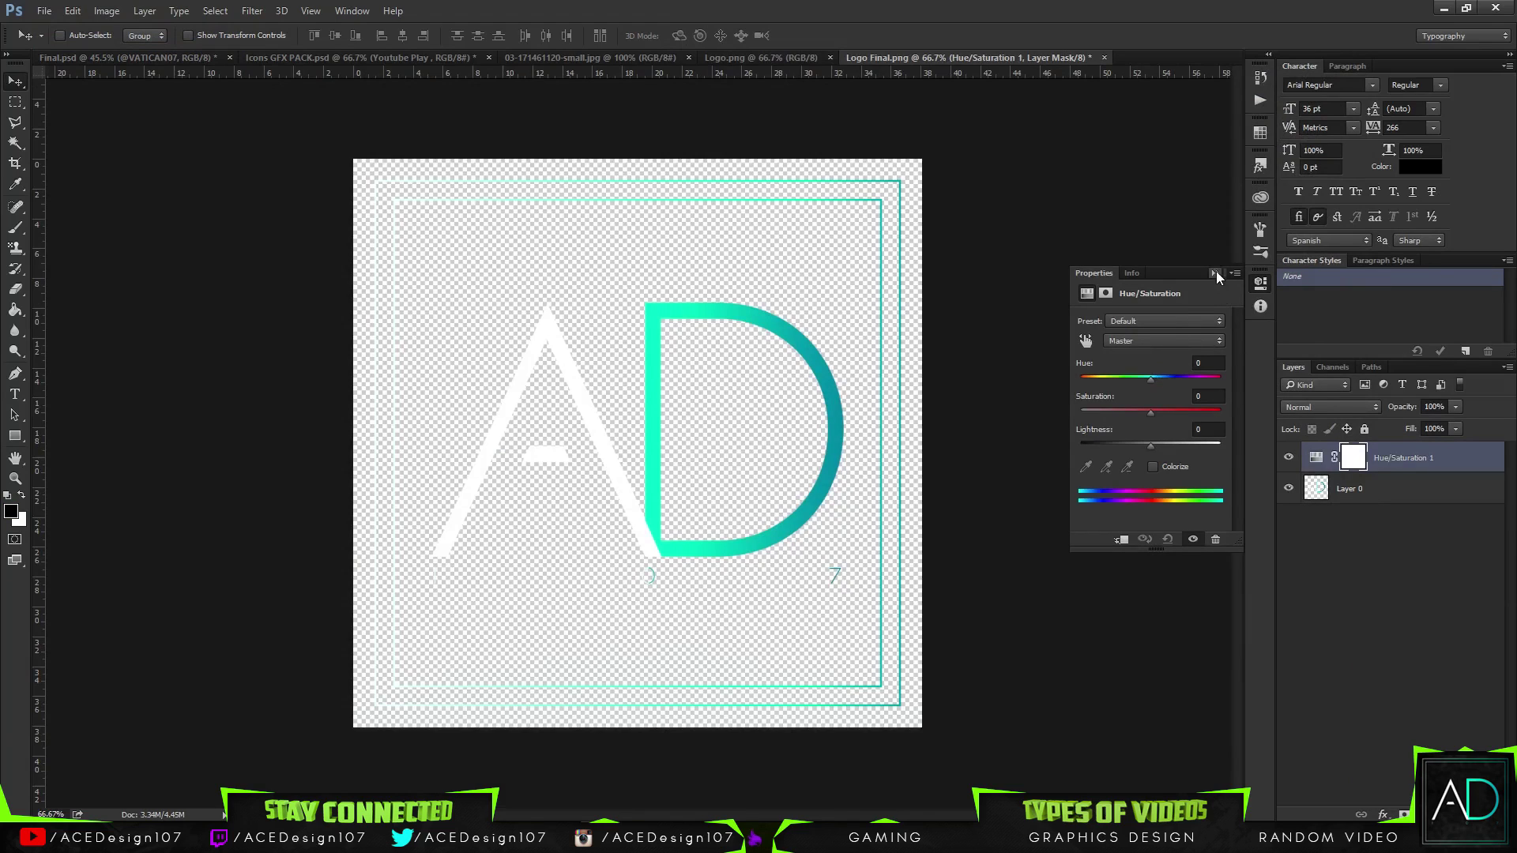
- Shift the AD logo's hue to -141 so it turns orange, and merge it down
drag(1140, 377, 1092, 377)
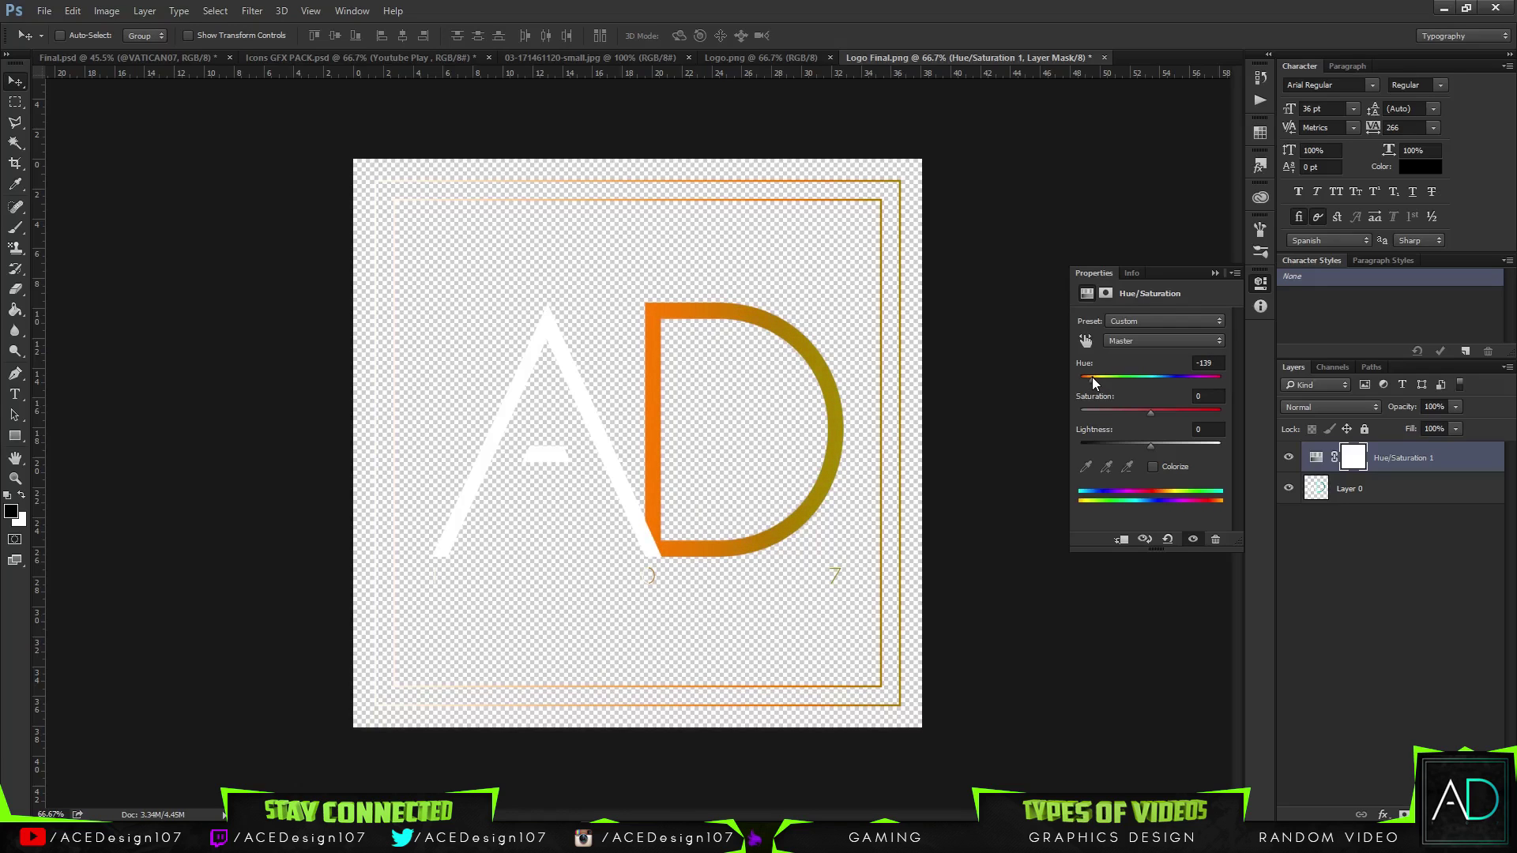
click(1215, 273)
key(ctrl+e)
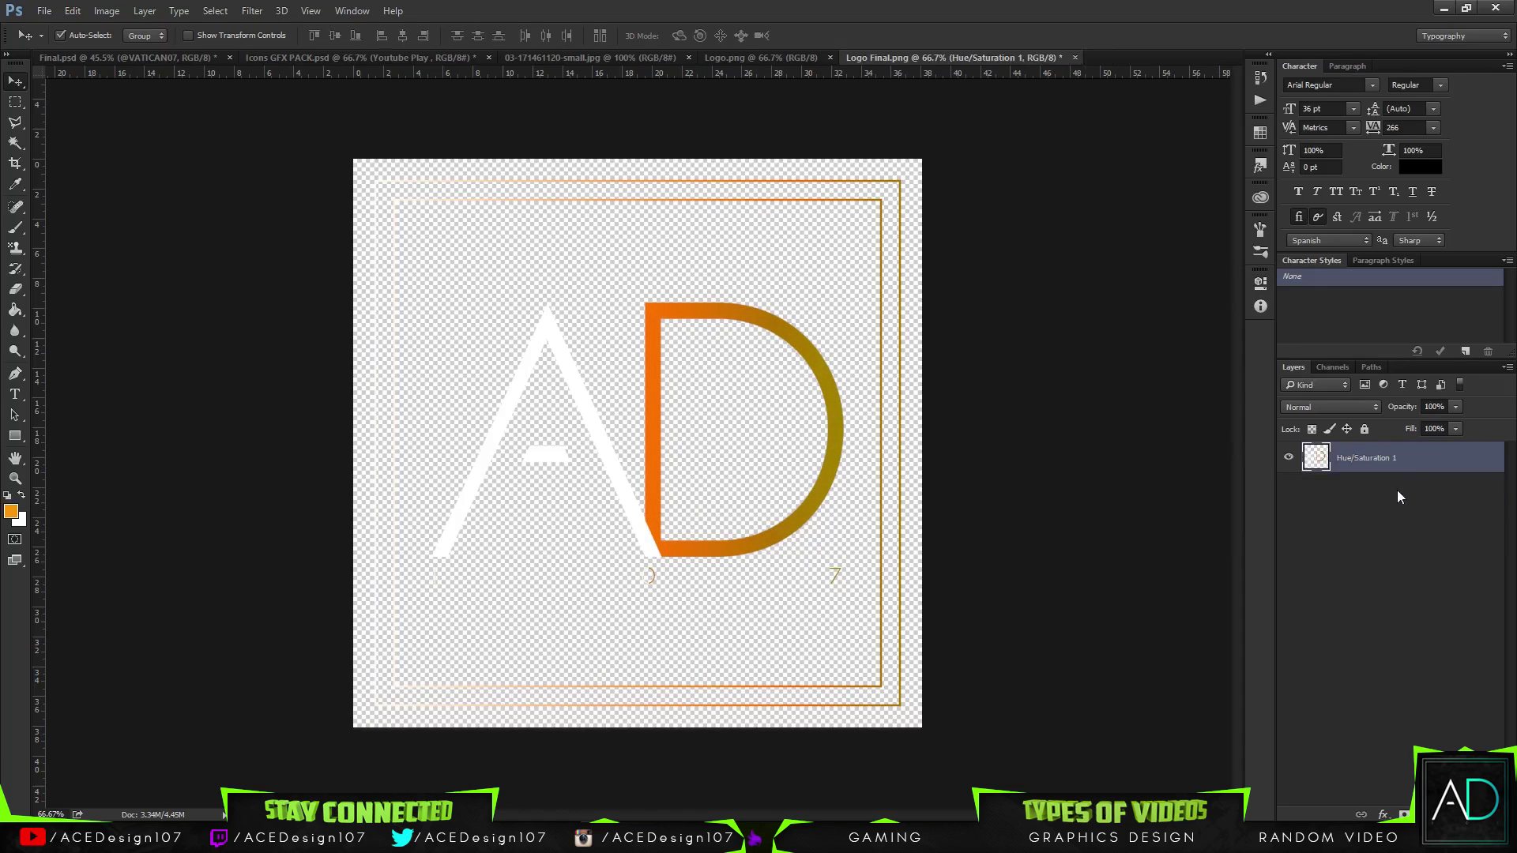
- Drag the orange logo into Final.psd, scale it small beside VATICAN, then delete it
drag(584, 387, 815, 344)
key(ctrl+t)
drag(1030, 179, 910, 357)
drag(871, 324, 883, 172)
drag(883, 172, 802, 248)
key(Return)
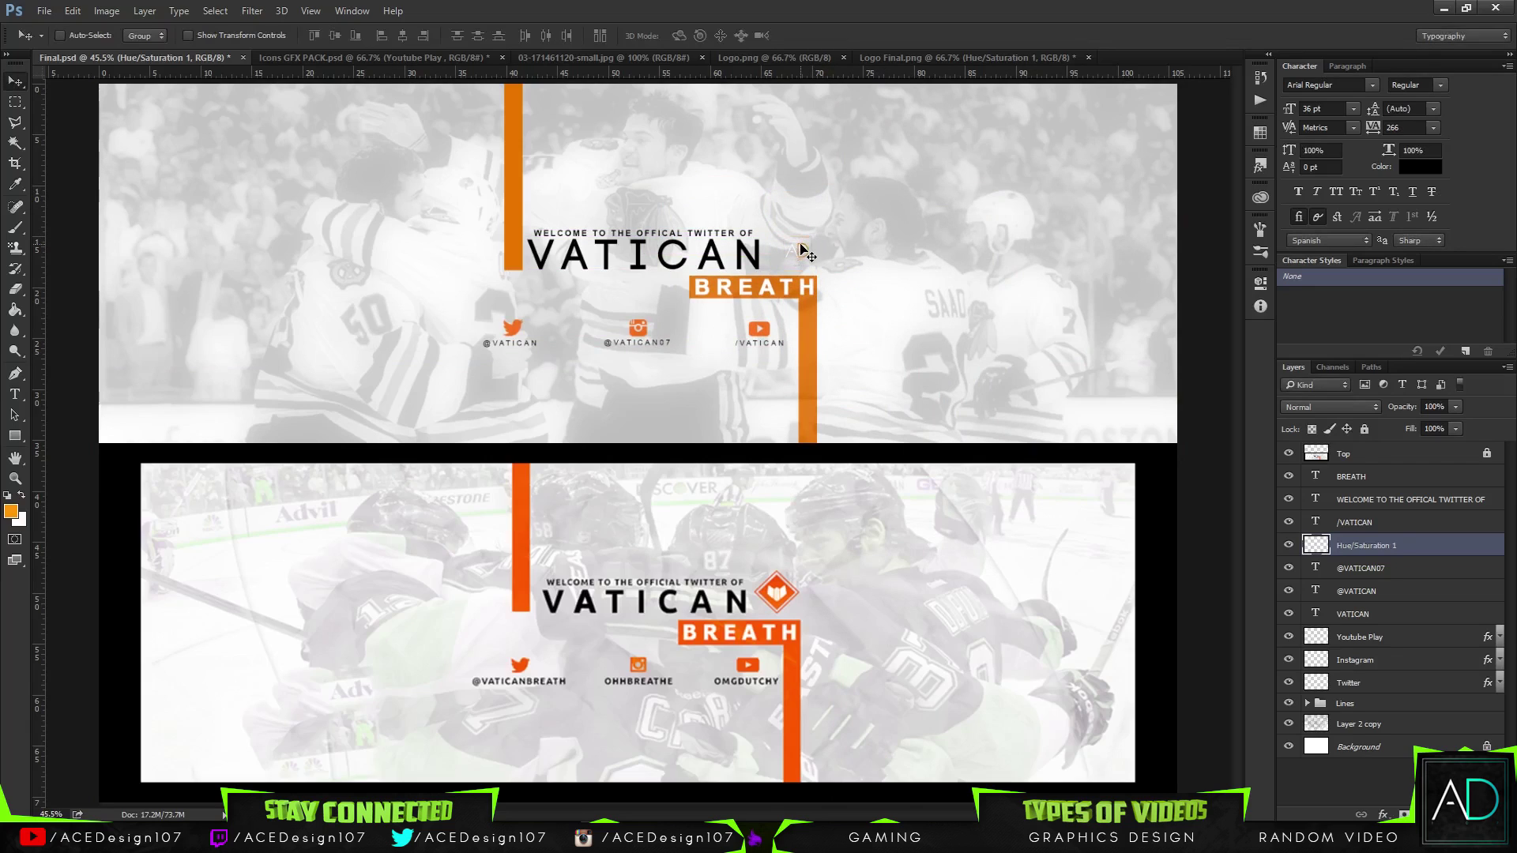
key(Delete)
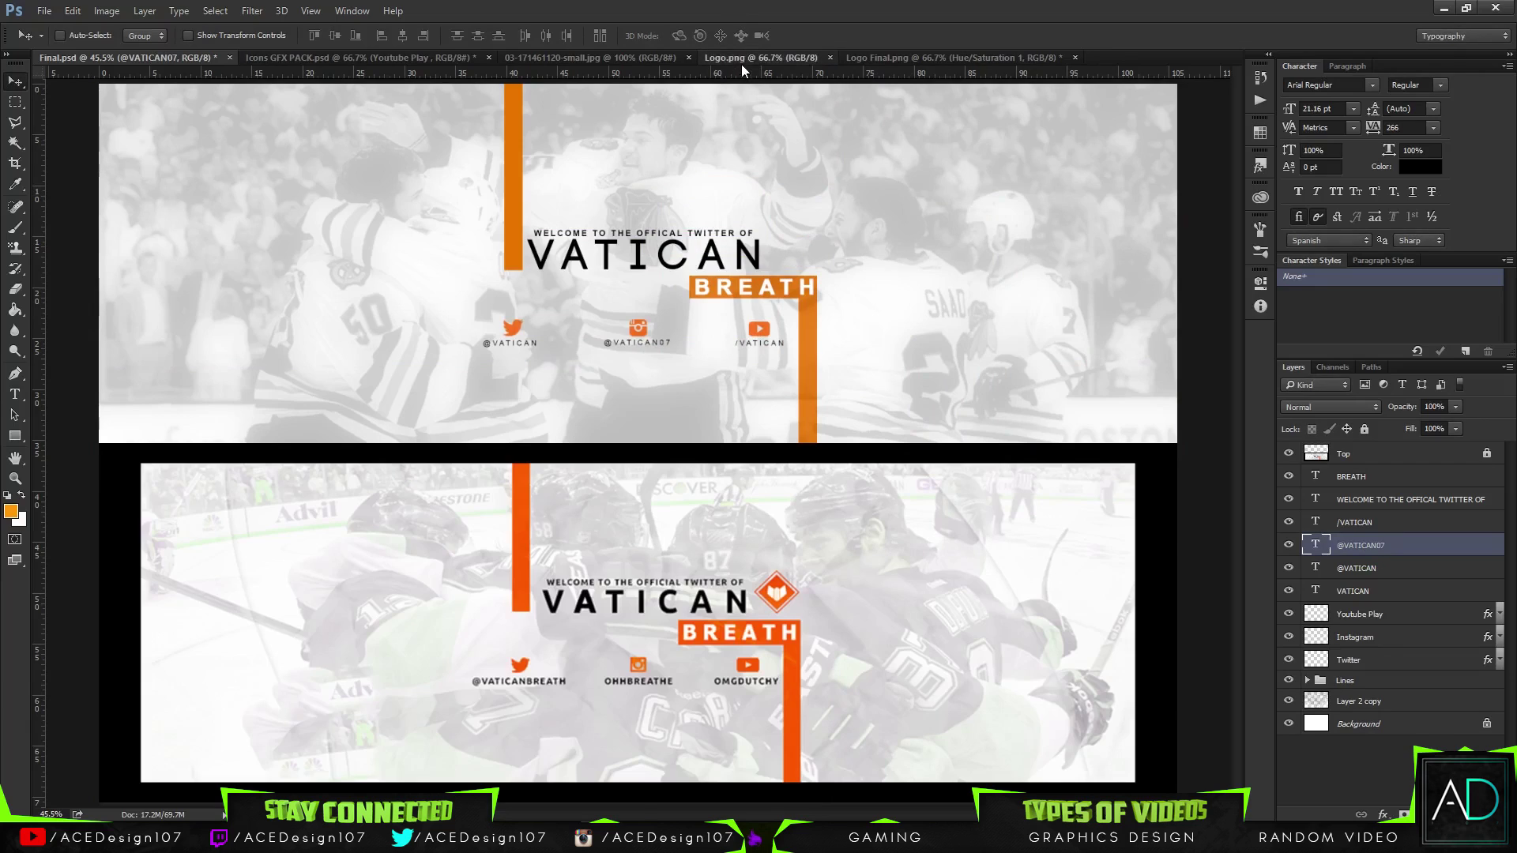
- In Logo.png, add a new layer and a Hue/Saturation of -144, then merge the tint down
click(741, 60)
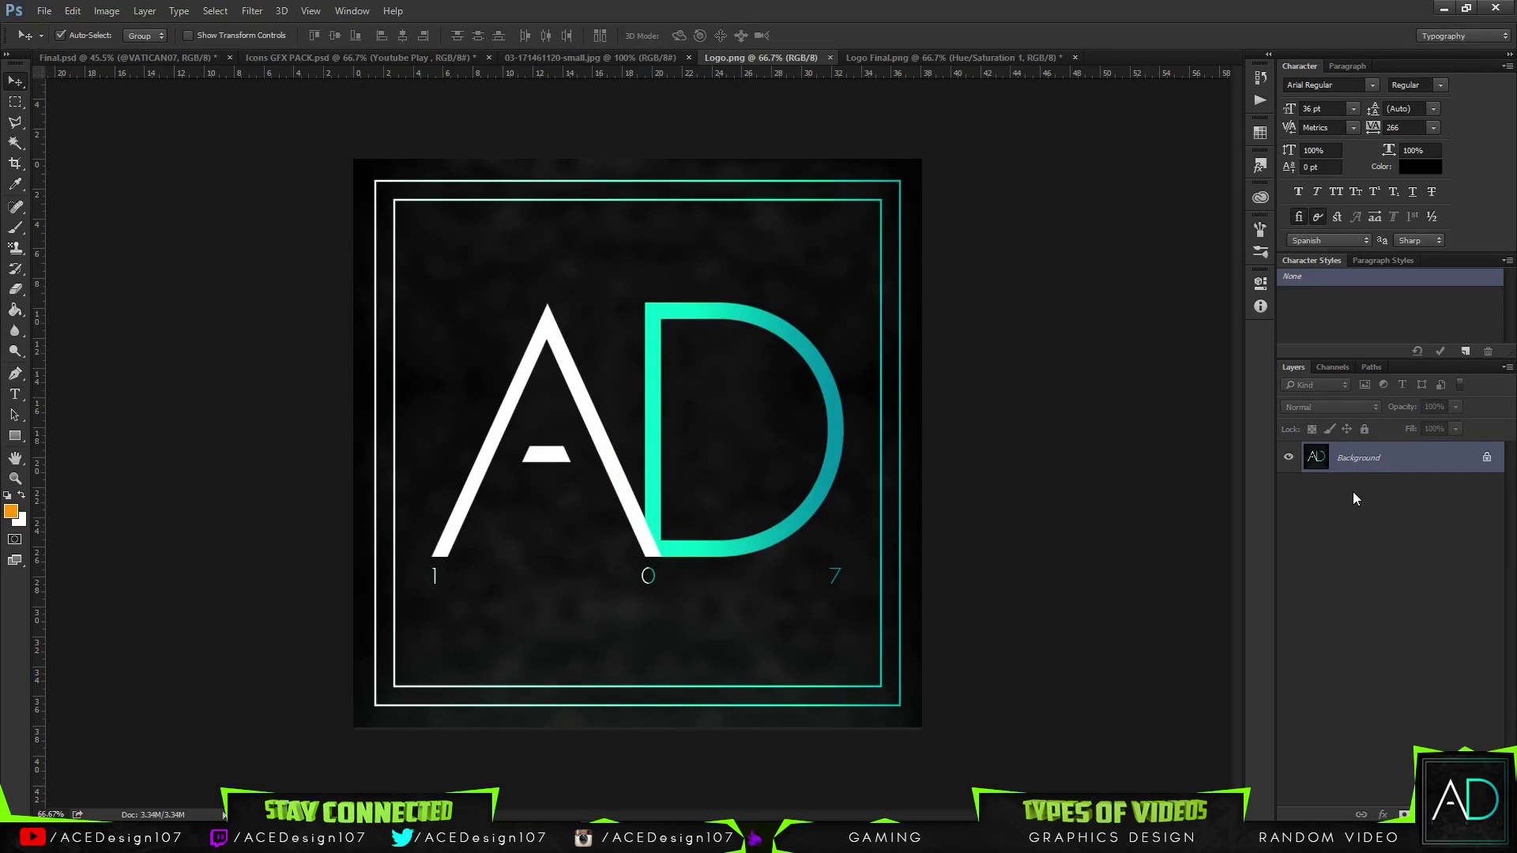
key(ctrl+shift+n)
key(Return)
click(1424, 814)
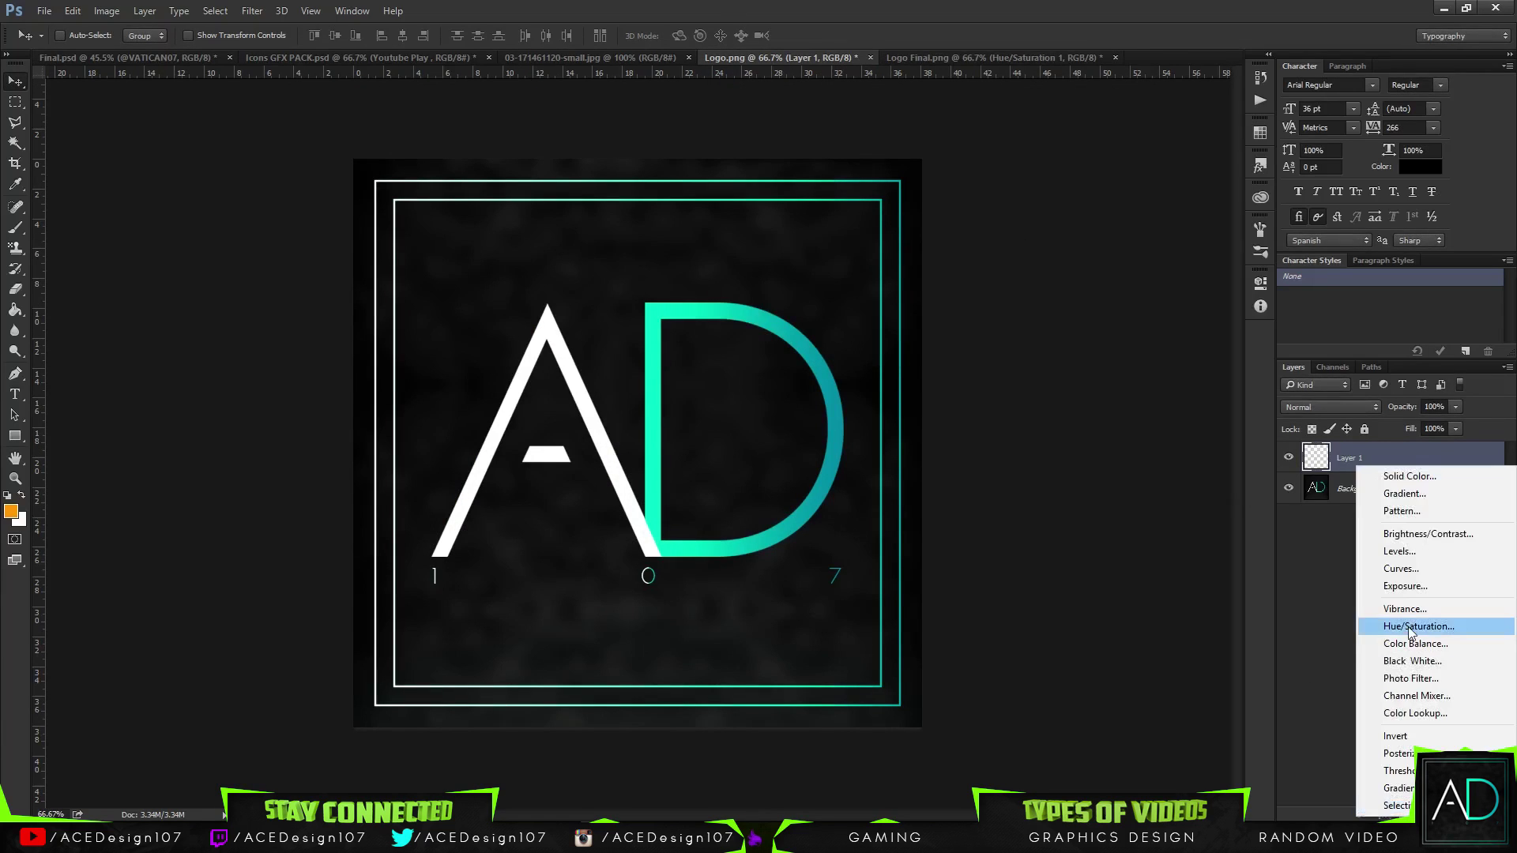
click(1415, 628)
drag(1153, 377, 1089, 375)
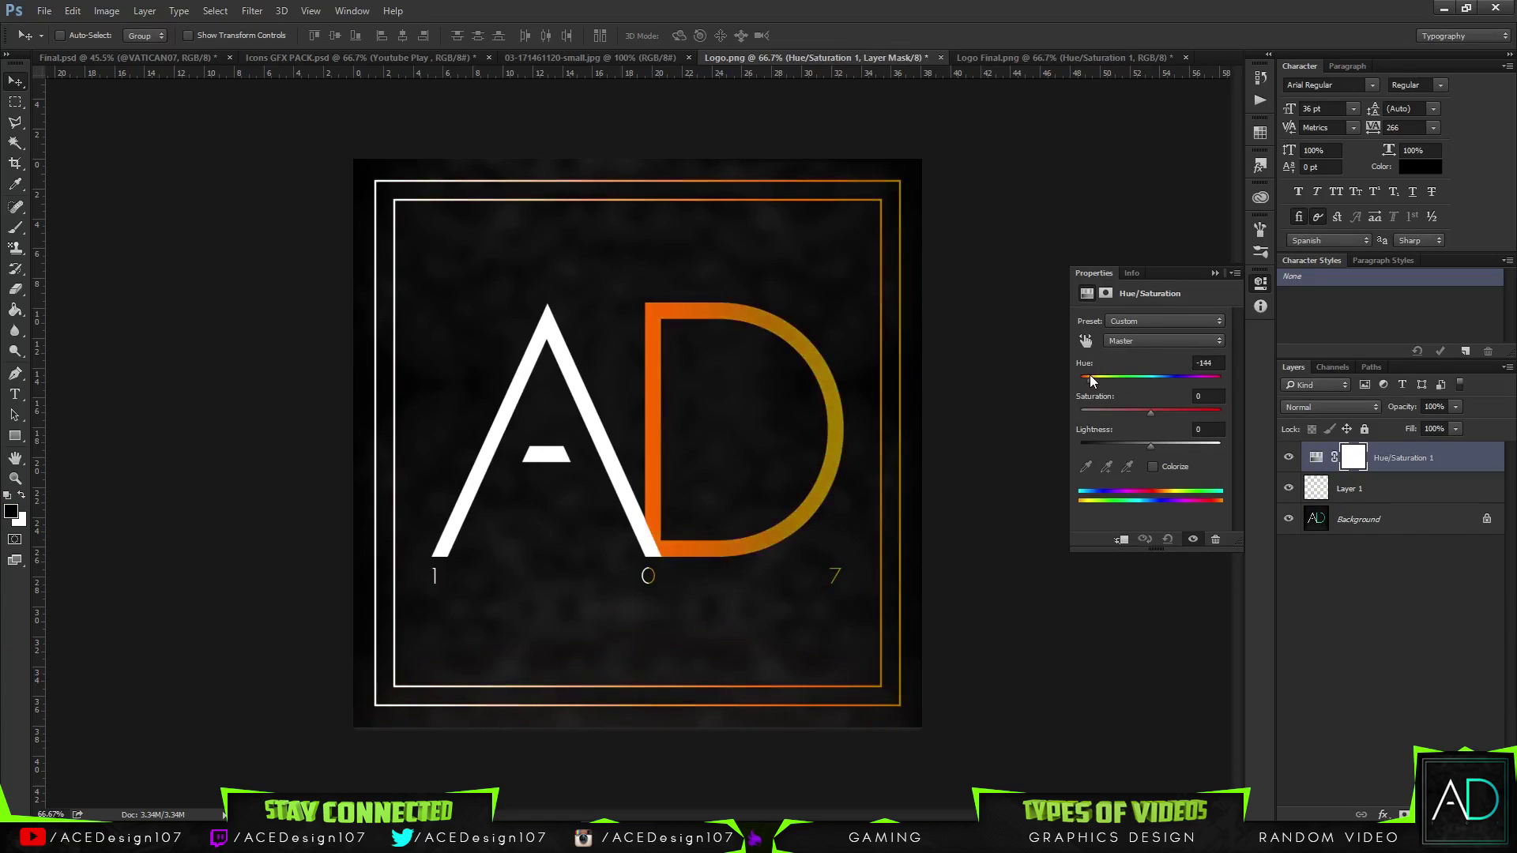
click(1215, 273)
ctrl+click(1403, 522)
key(ctrl+e)
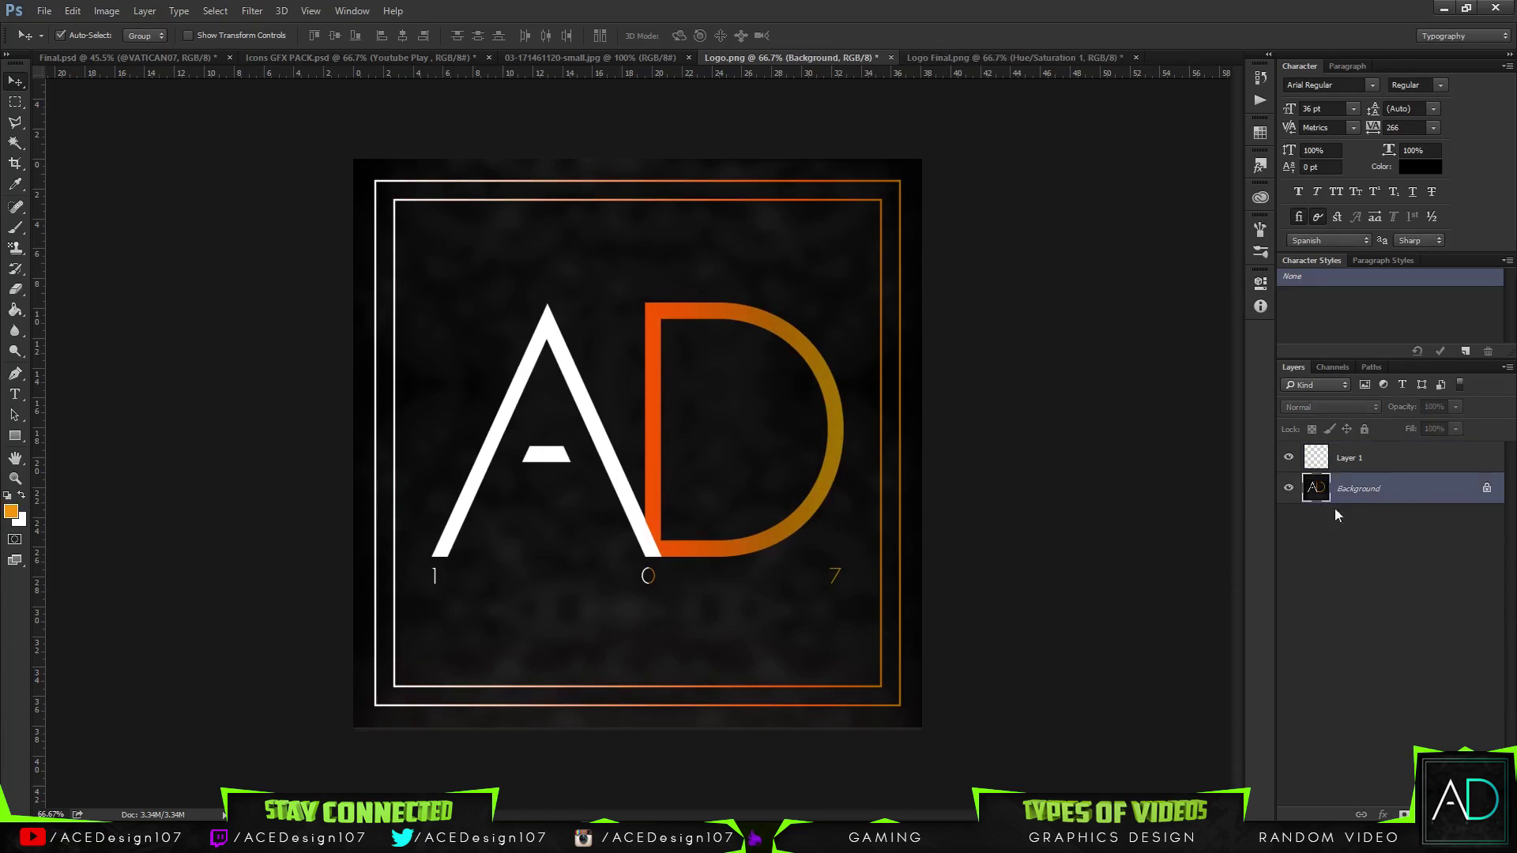
- Drag the orange logo into Final.psd and start scaling it down
drag(163, 56, 789, 217)
key(ctrl+t)
drag(778, 126, 807, 229)
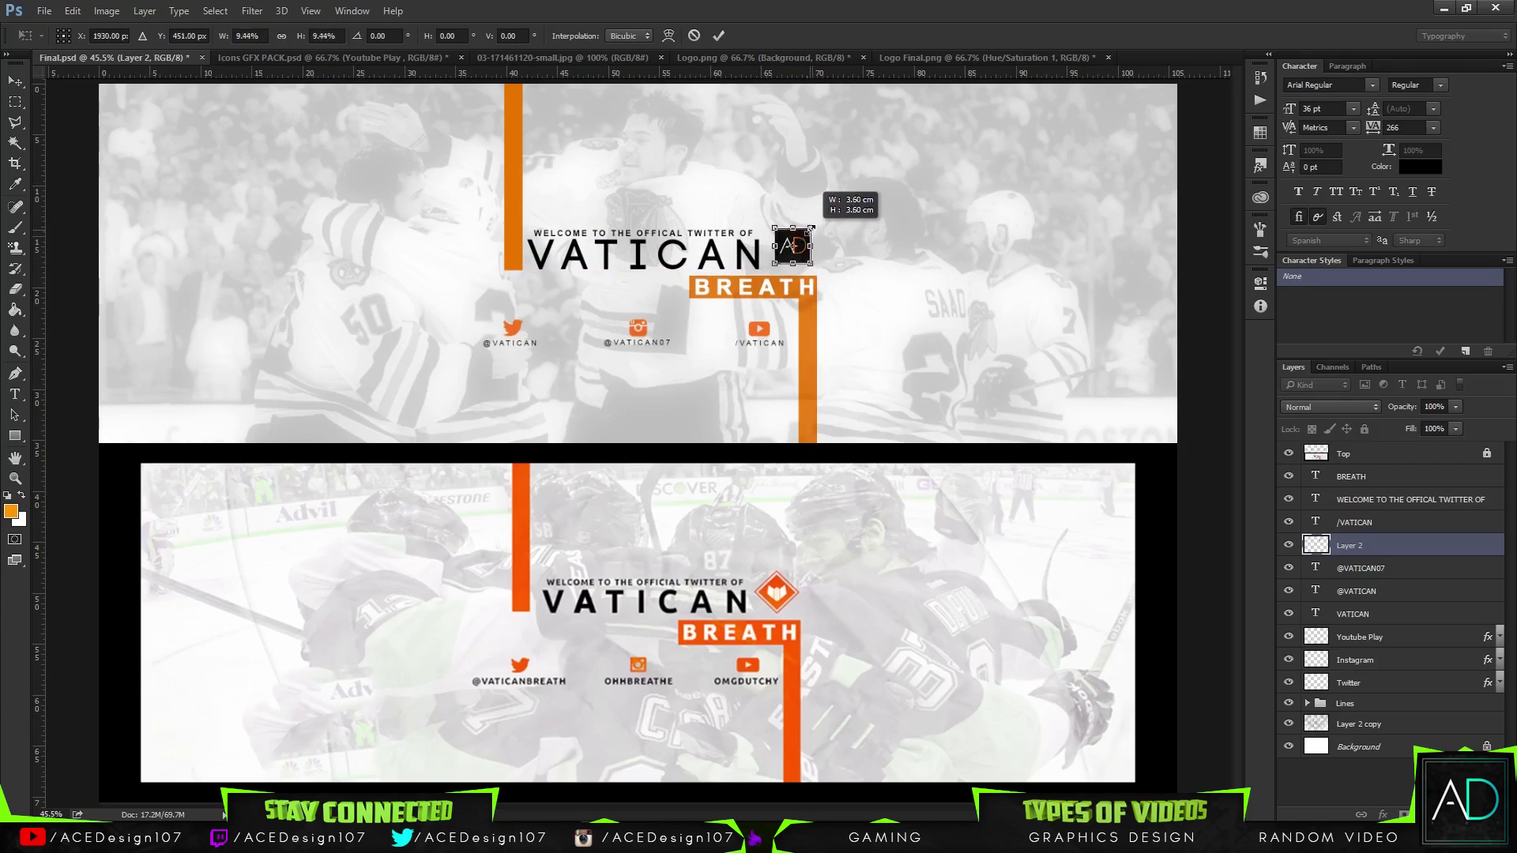
- Size Layer 2's logo into a small square right of VATICAN and set its opacity to 70%
key(Return)
key(ctrl+t)
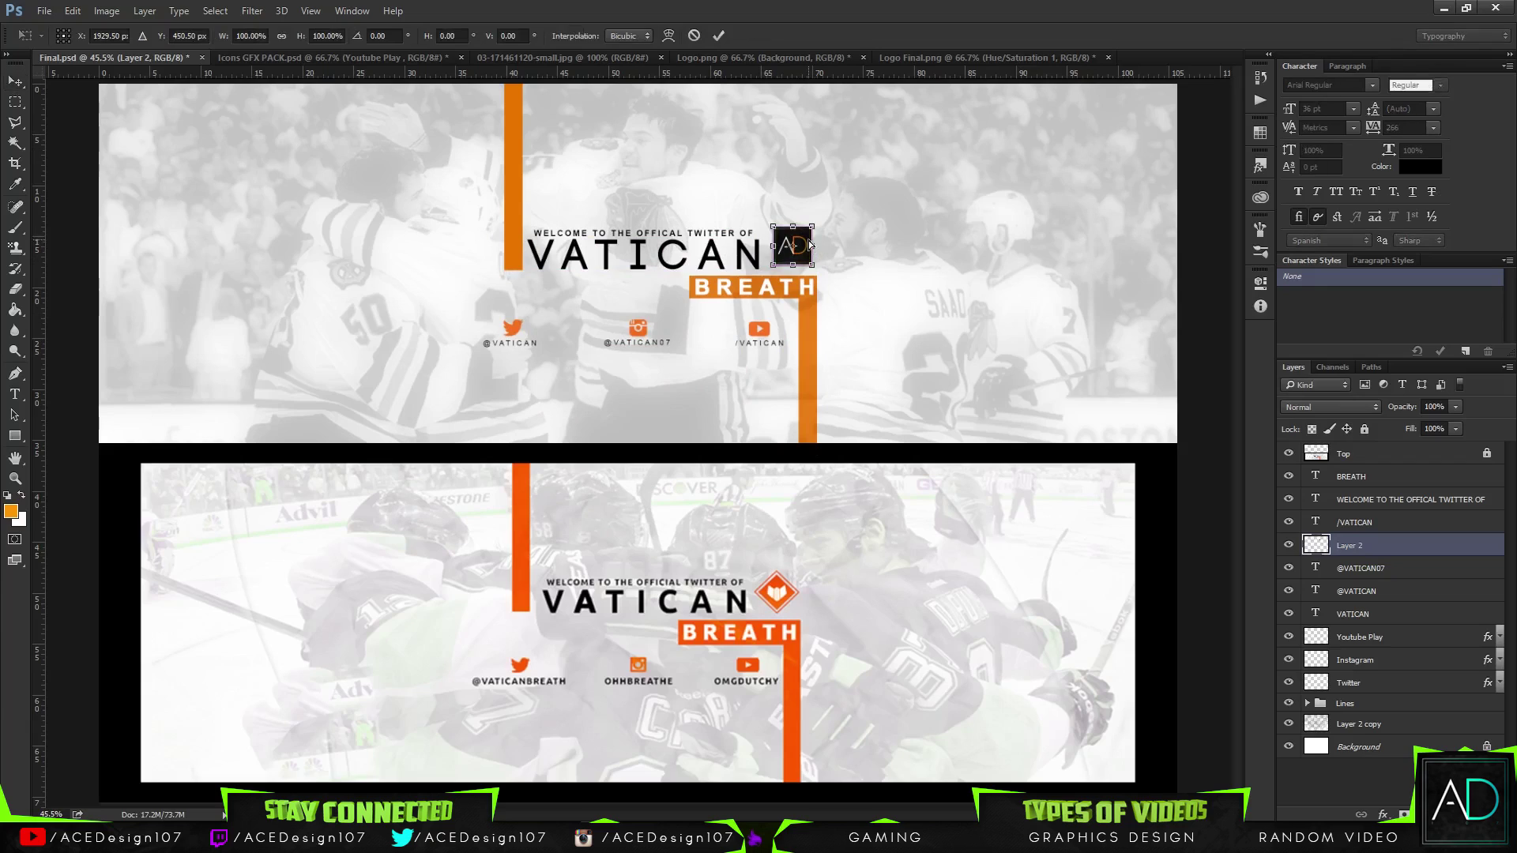
drag(817, 226, 810, 269)
key(Return)
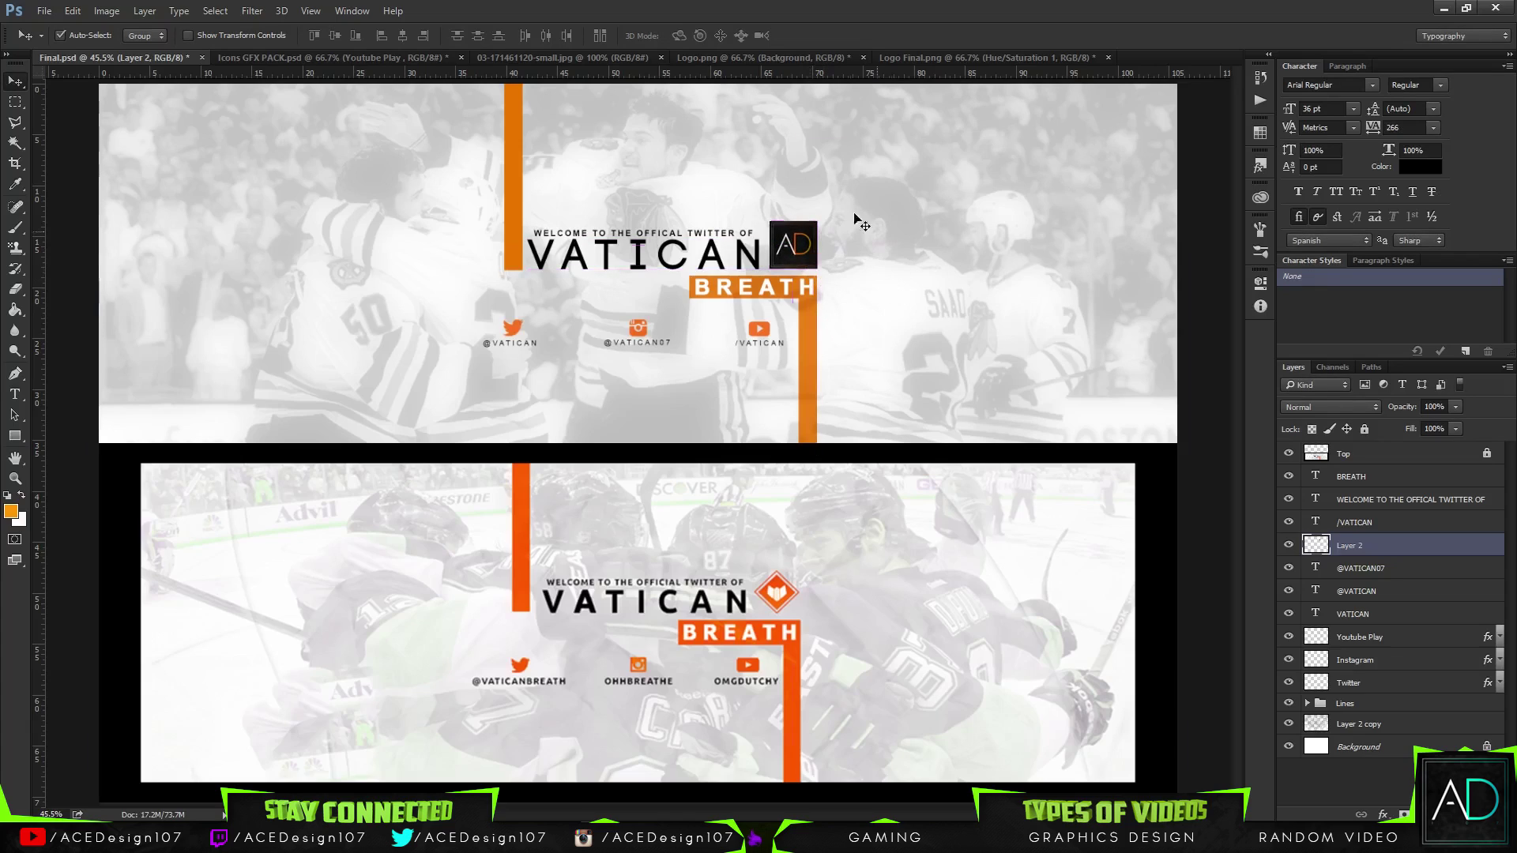
key(ctrl+t)
key(Return)
drag(1422, 425, 1507, 418)
- Add a Foreground to Transparent Gradient Overlay to Layer 2 with an ff9600 orange stop
right_click(1418, 553)
click(1260, 118)
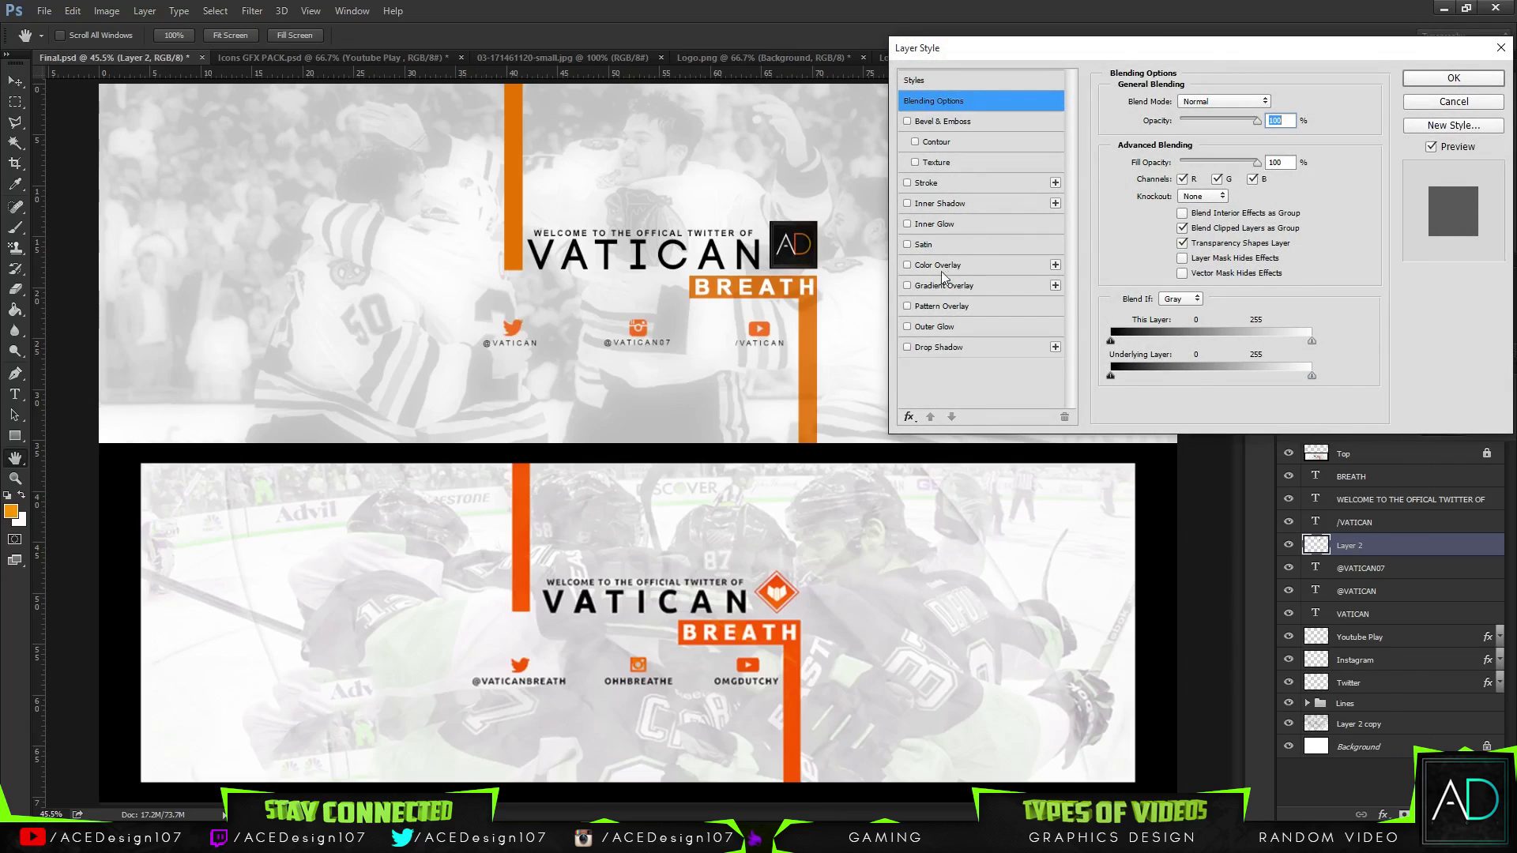
click(926, 284)
click(1169, 139)
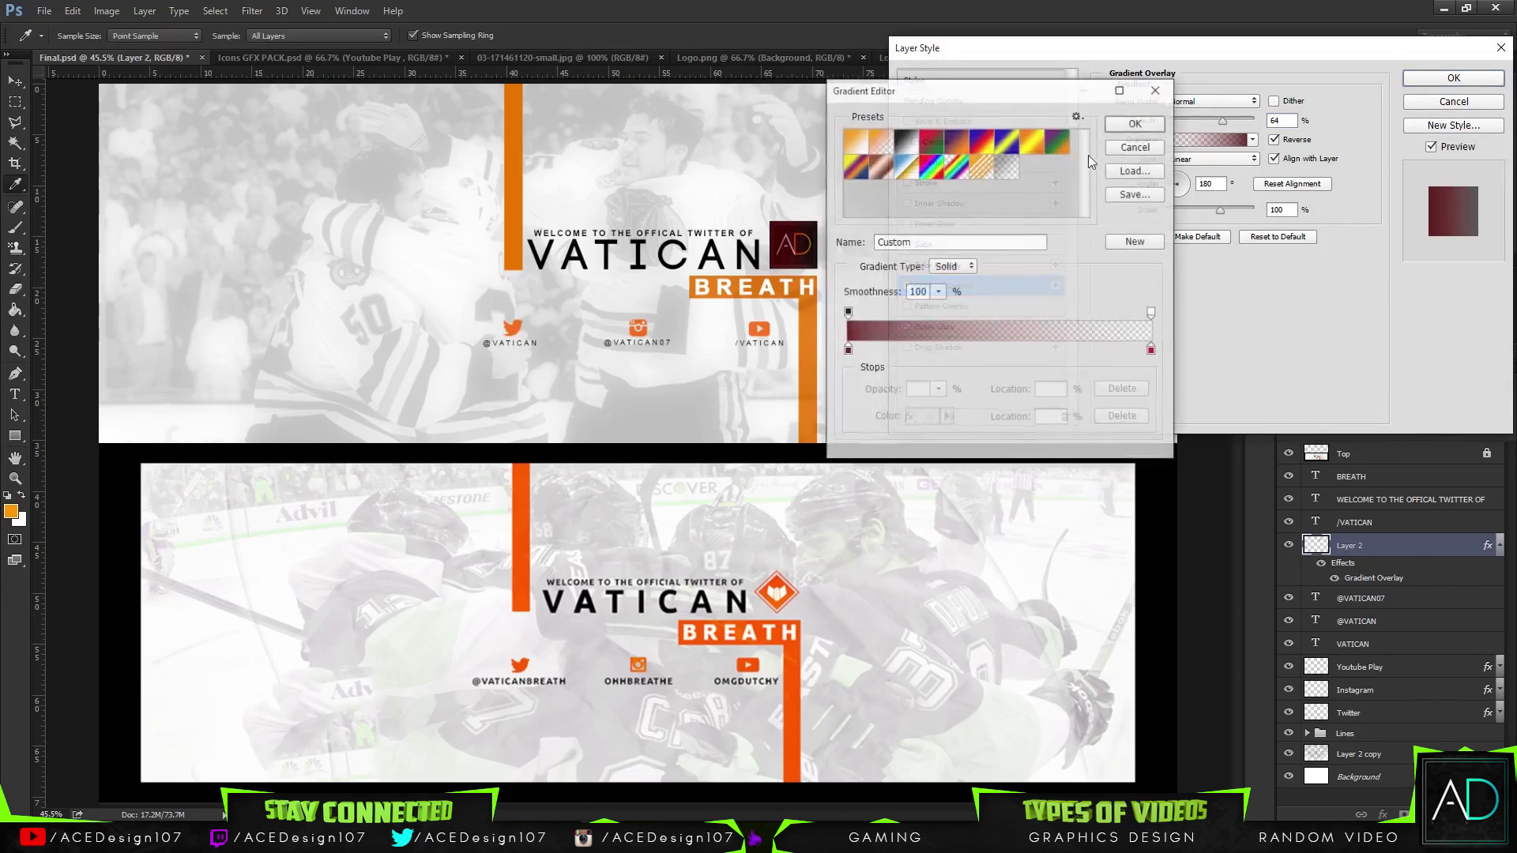
click(906, 142)
click(882, 147)
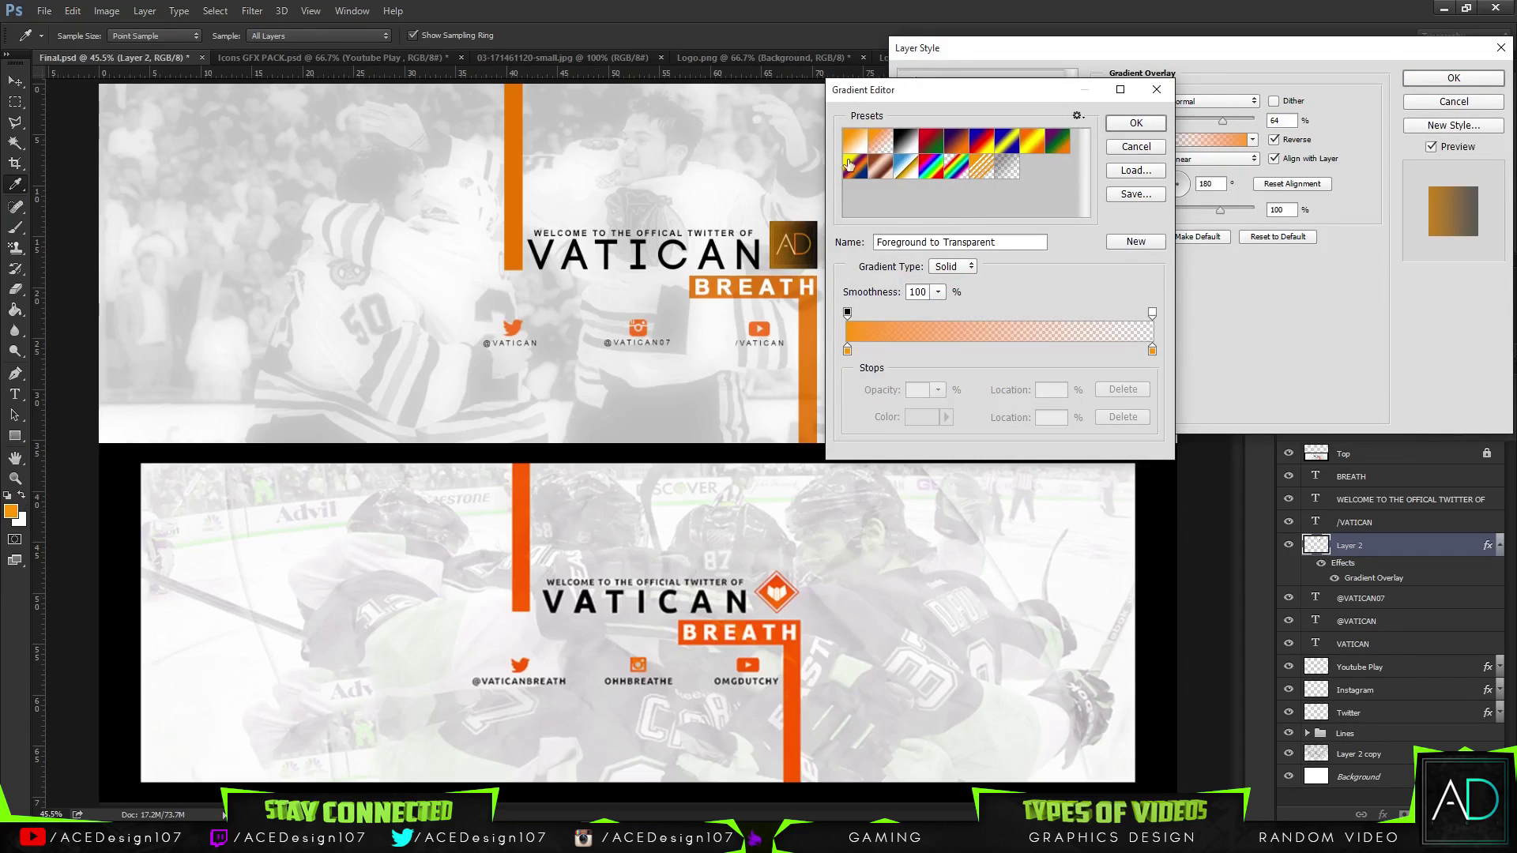
click(847, 350)
click(946, 417)
click(920, 419)
click(919, 419)
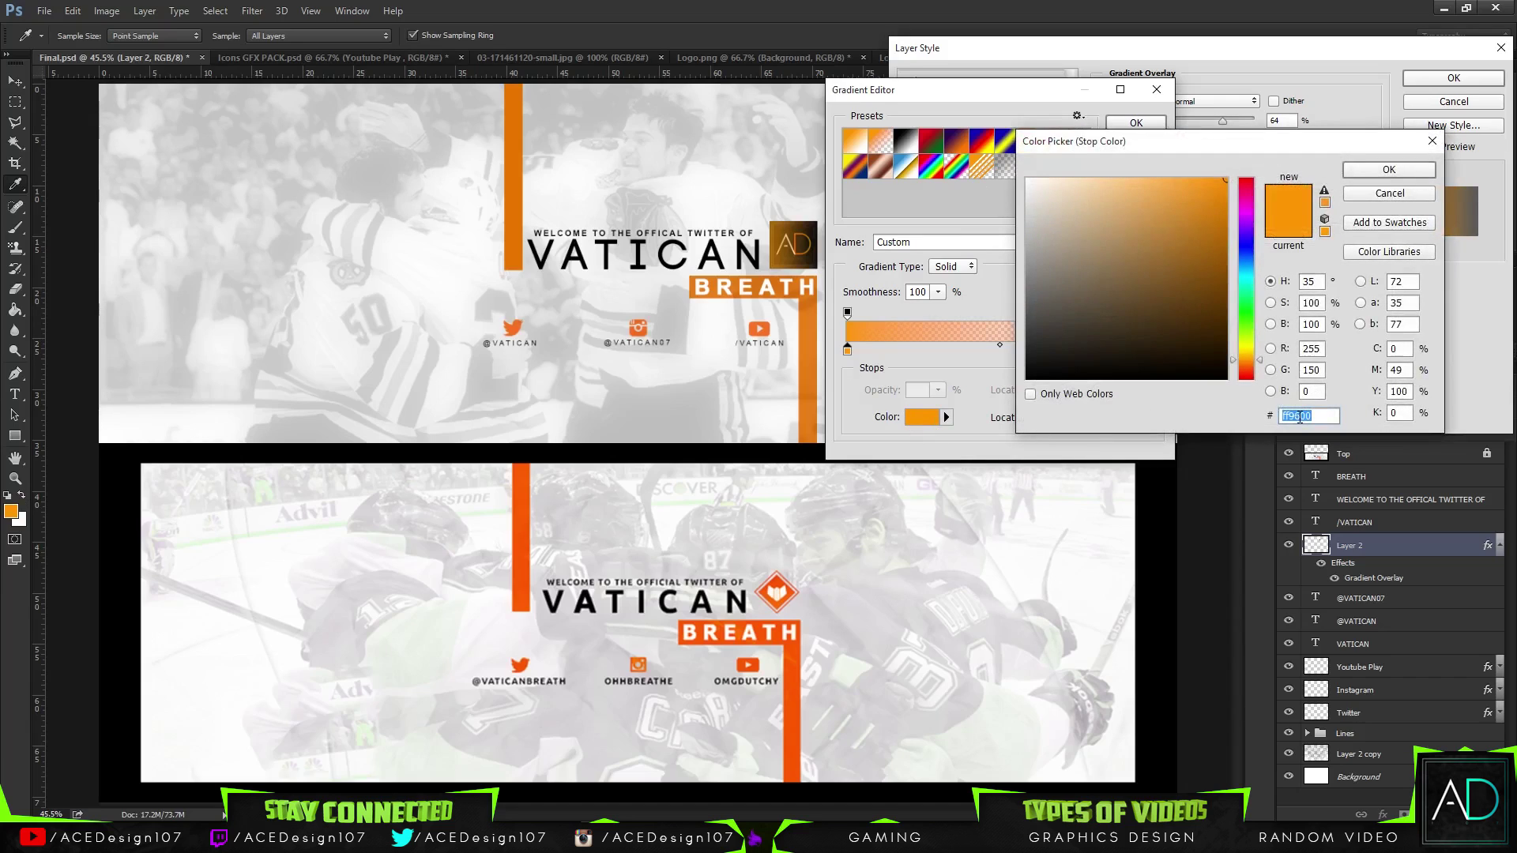
click(1388, 172)
click(1136, 122)
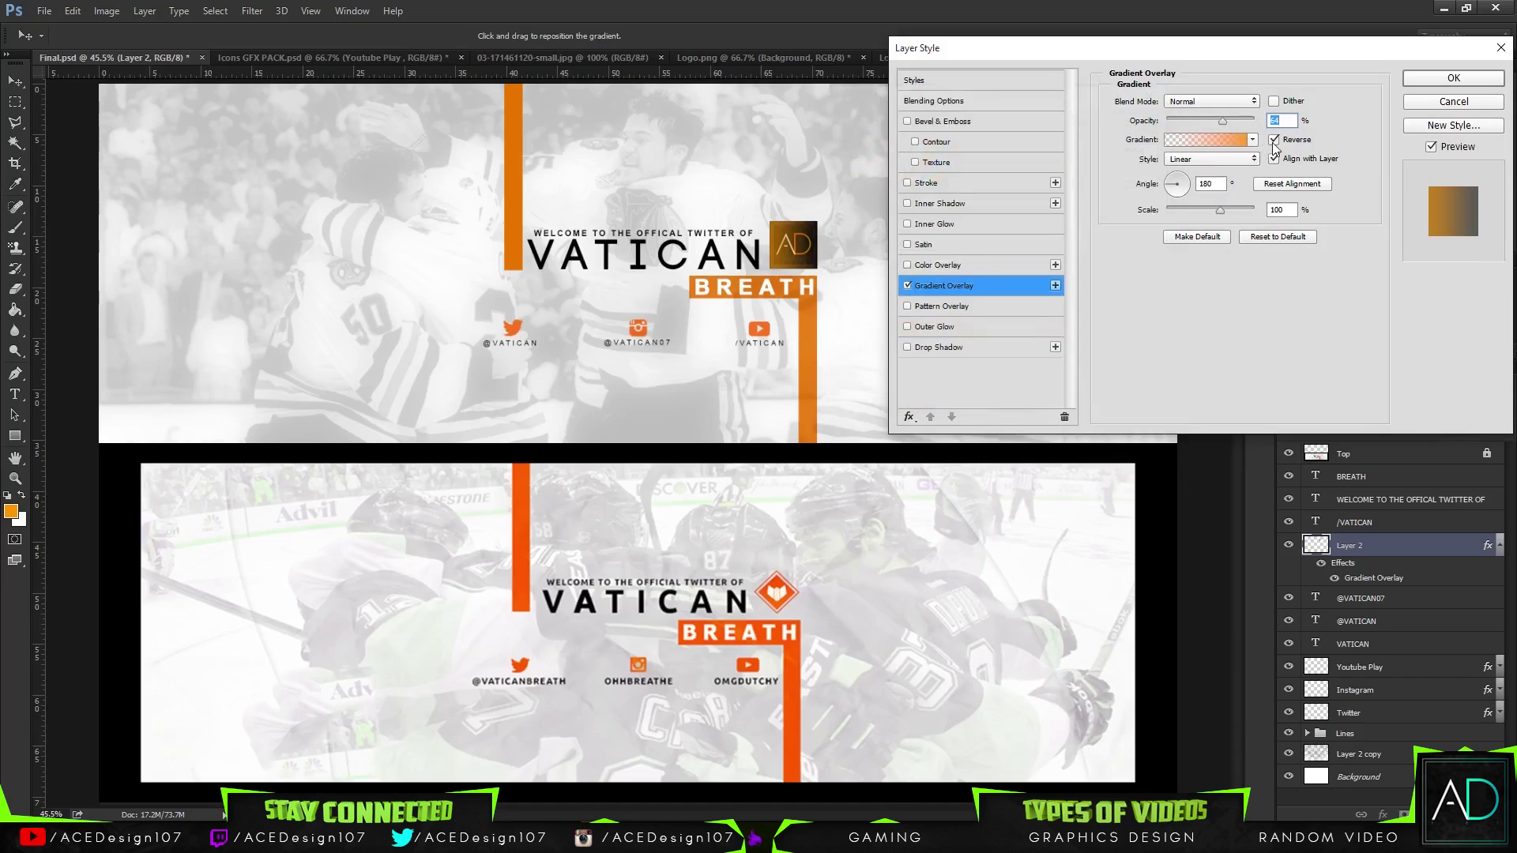
- Set the overlay angle to 90, untick Reverse, lower opacity to about 22, and apply
double_click(1209, 184)
text(90)
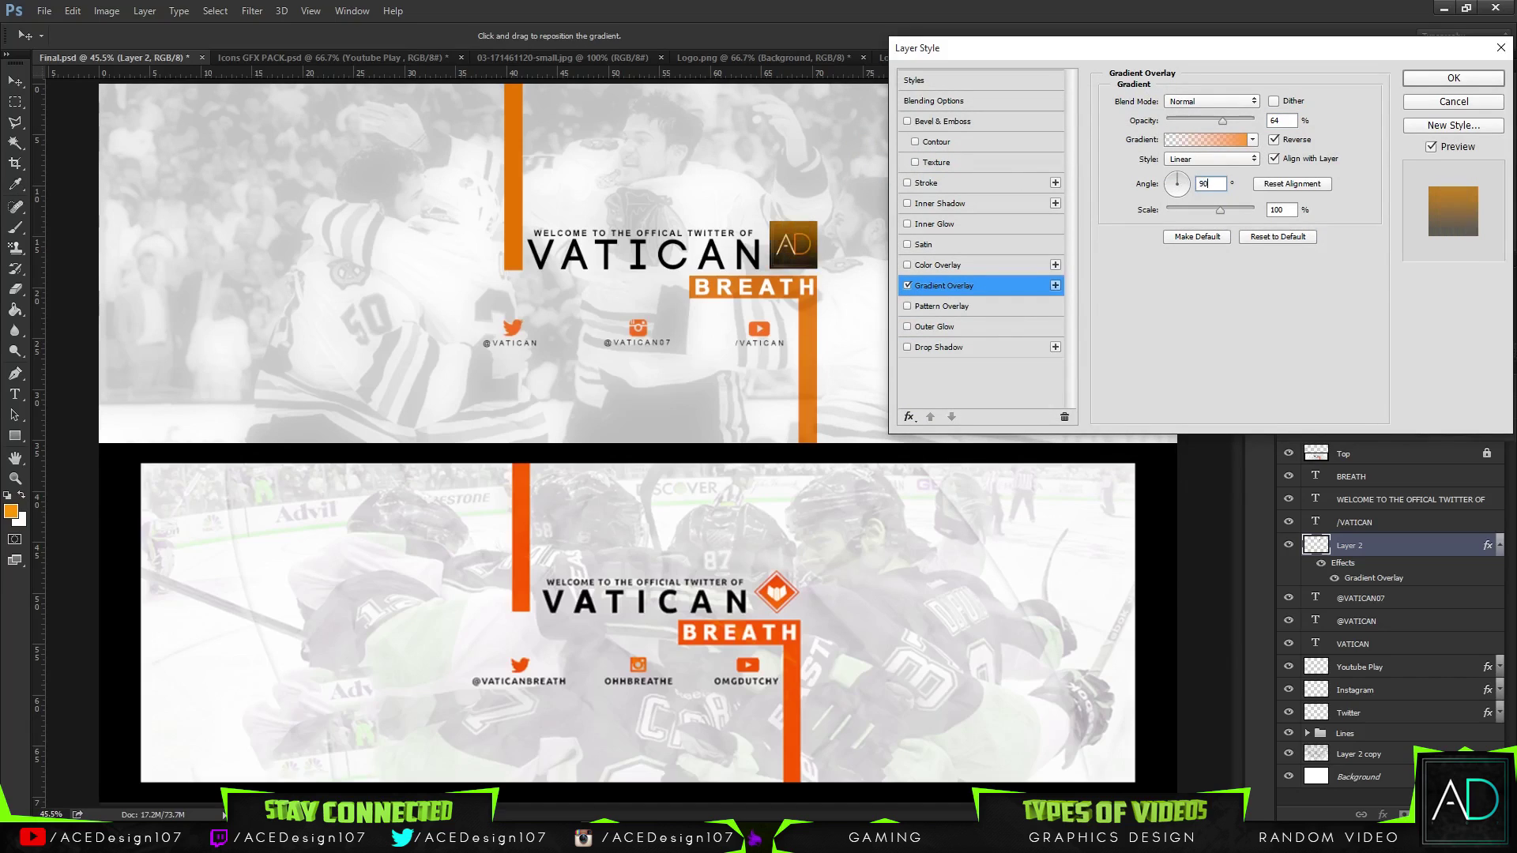
click(1274, 140)
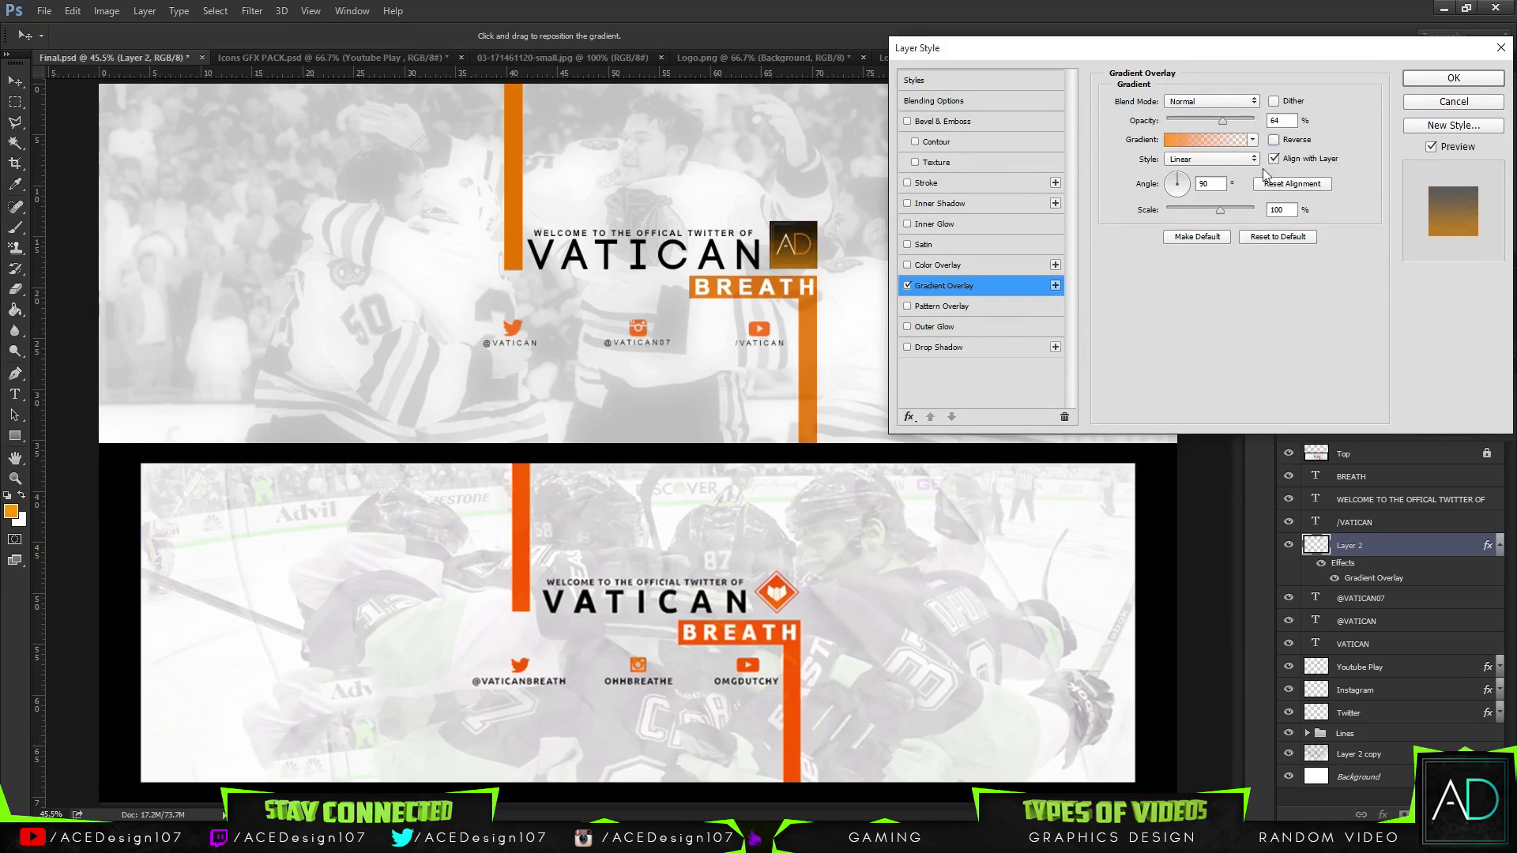
drag(1223, 120, 1185, 120)
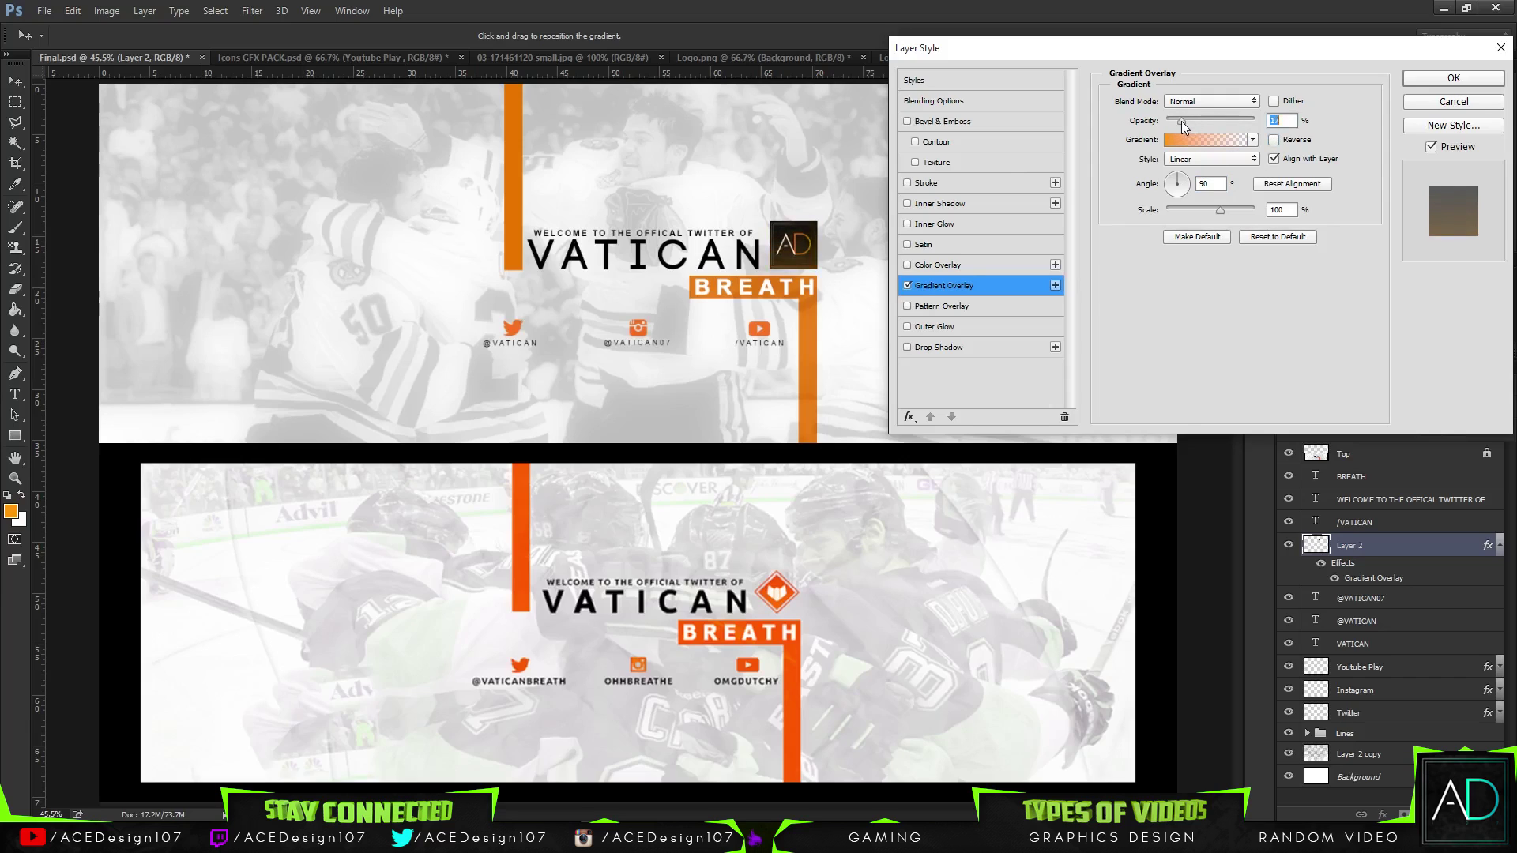
click(1447, 76)
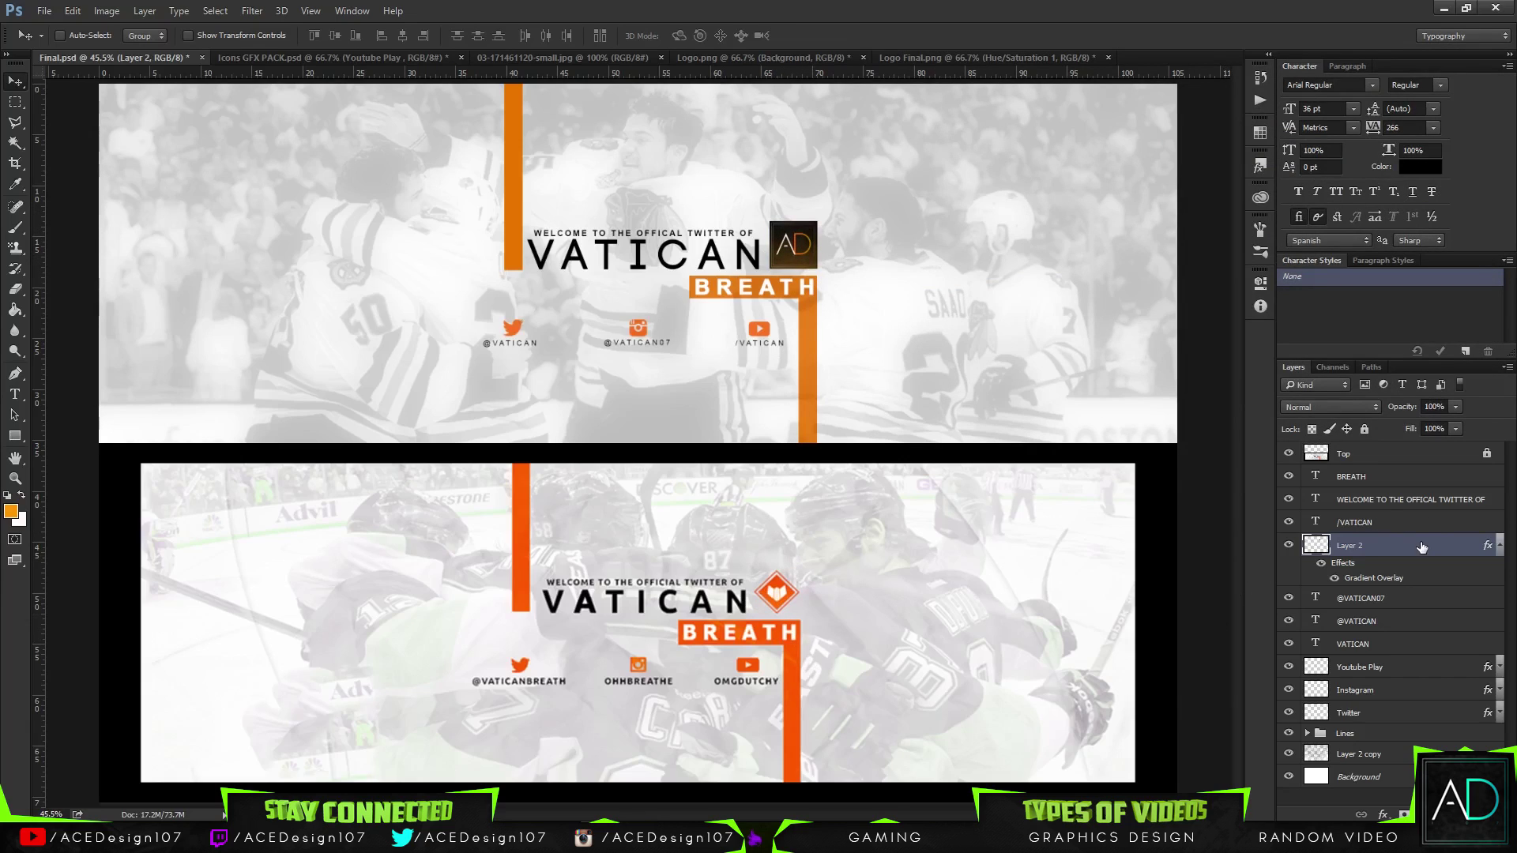
- Delete Layer 2's AD logo from the banner and switch to Adobe Audition
key(Delete)
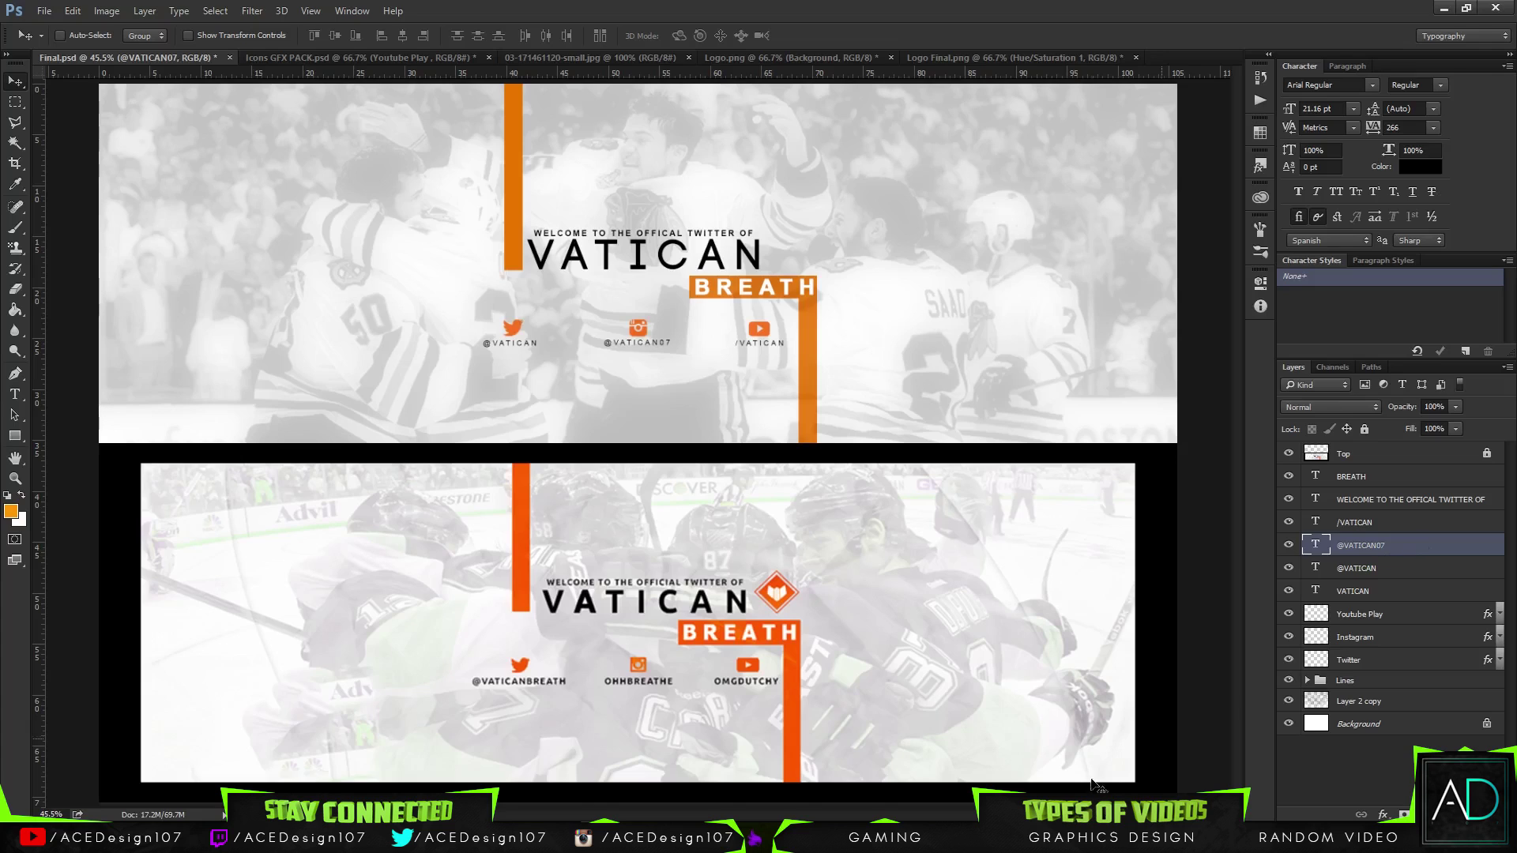
click(604, 813)
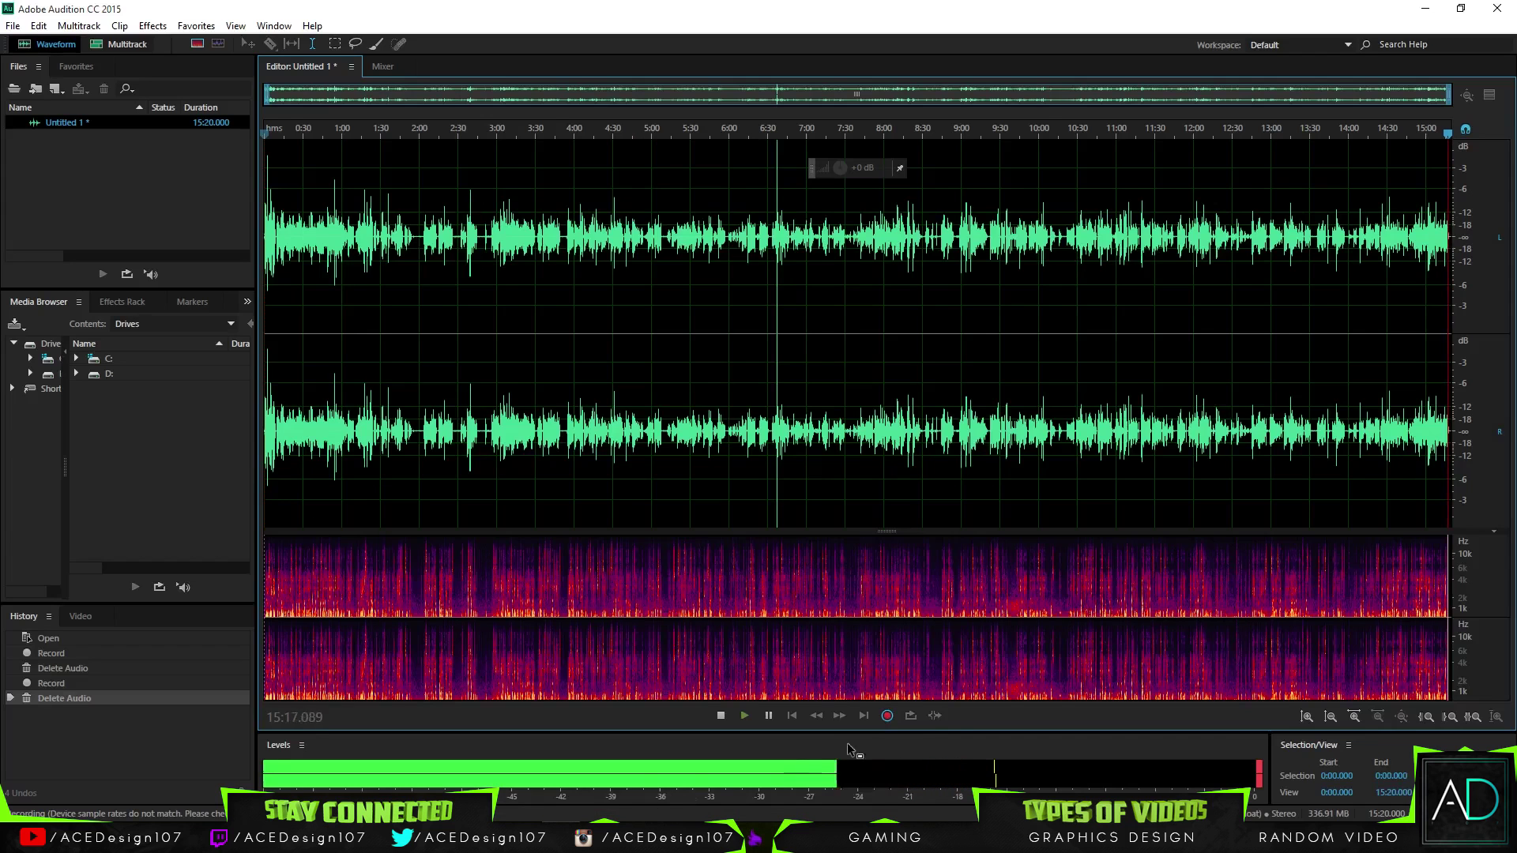